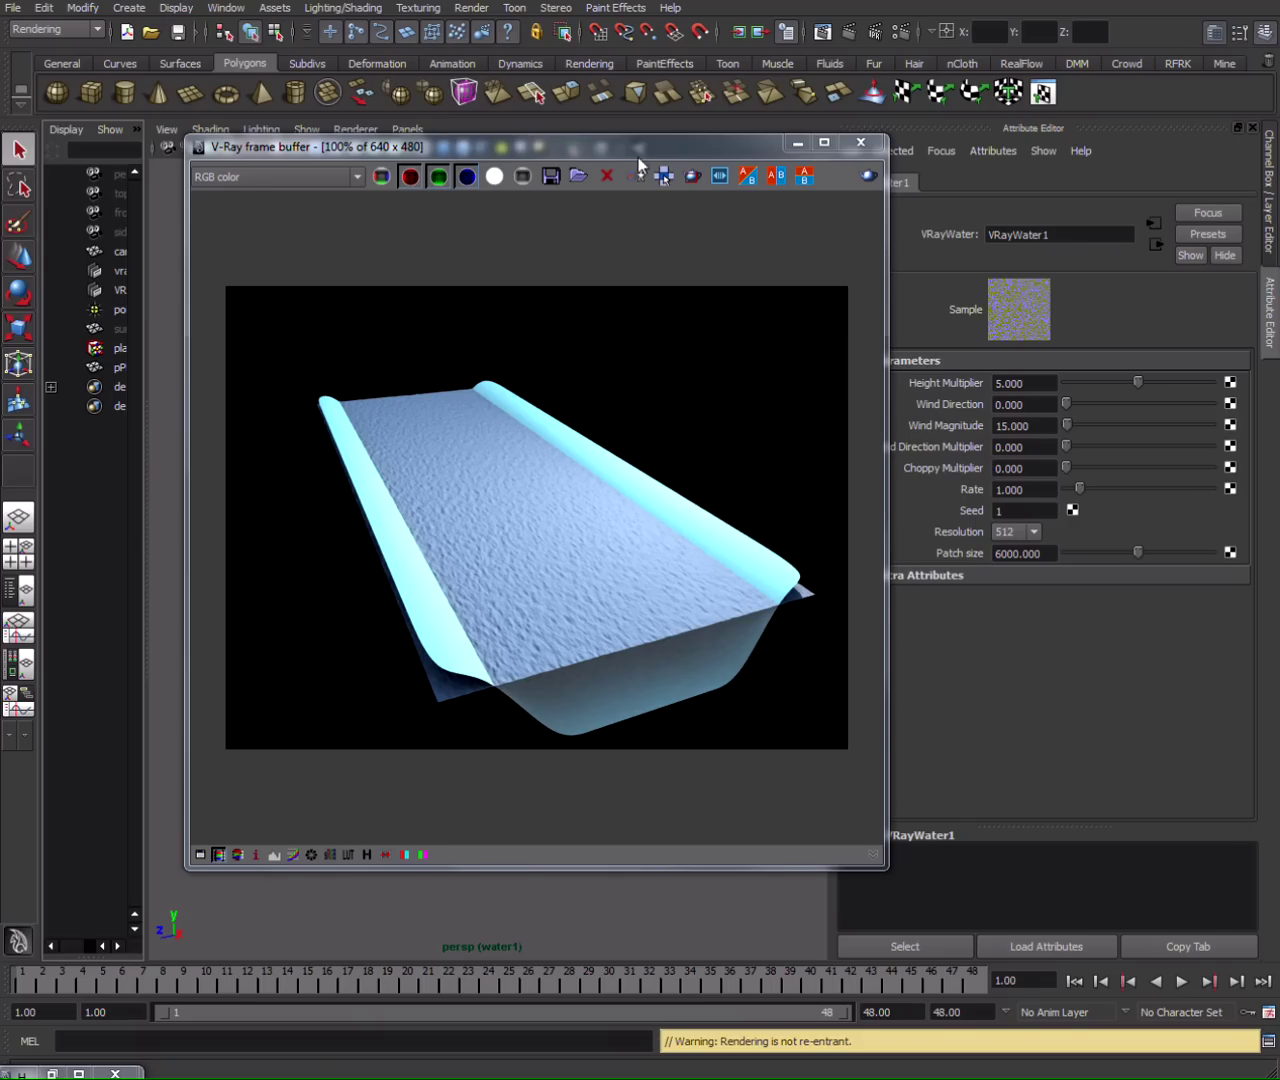
Bring up the Hypershade and review the water texture's 2D placement attributes alongside the rendered water surface.
{"action": "left_click_drag", "start_coordinate": [638, 157], "coordinate": [538, 178]}
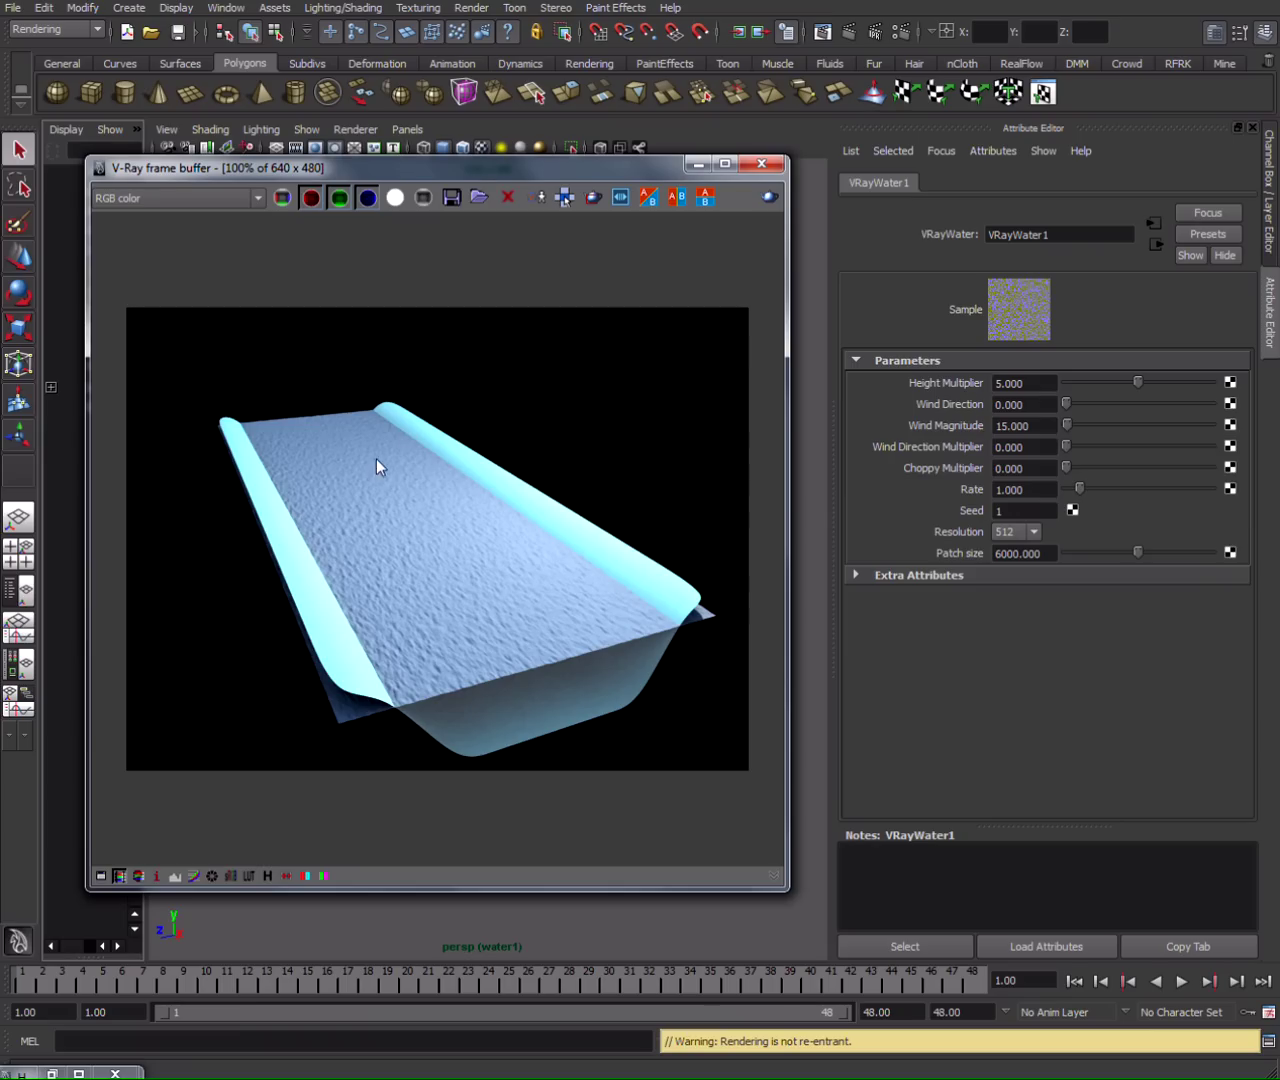
{"action": "left_click", "coordinate": [55, 1068]}
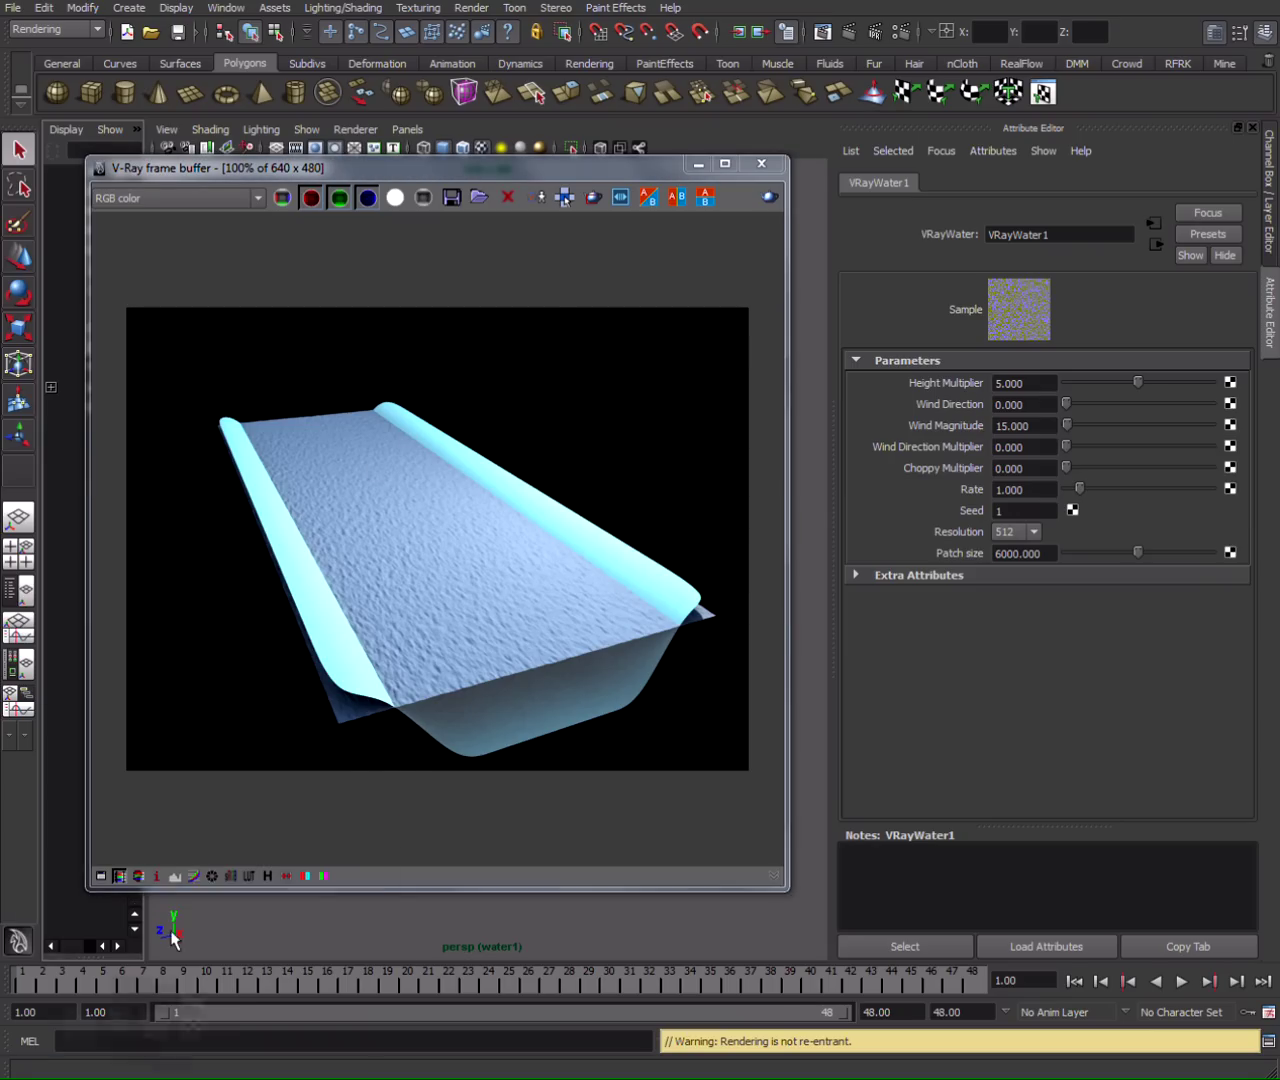
{"action": "scroll", "coordinate": [628, 519], "scroll_direction": "down", "scroll_amount": 3}
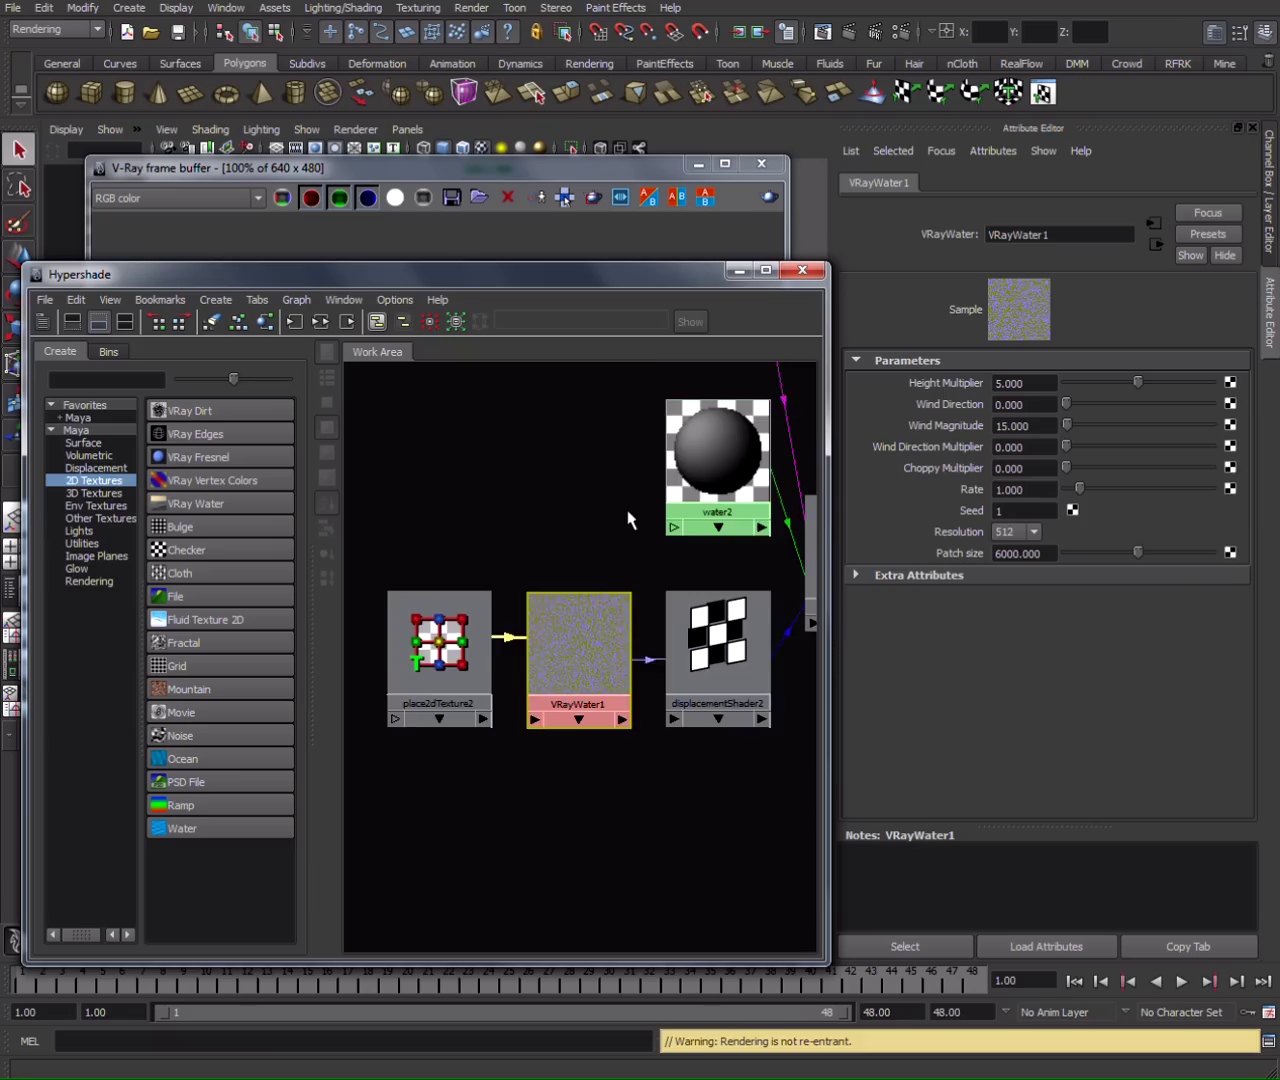
{"action": "left_click_drag", "start_coordinate": [472, 593], "coordinate": [485, 661]}
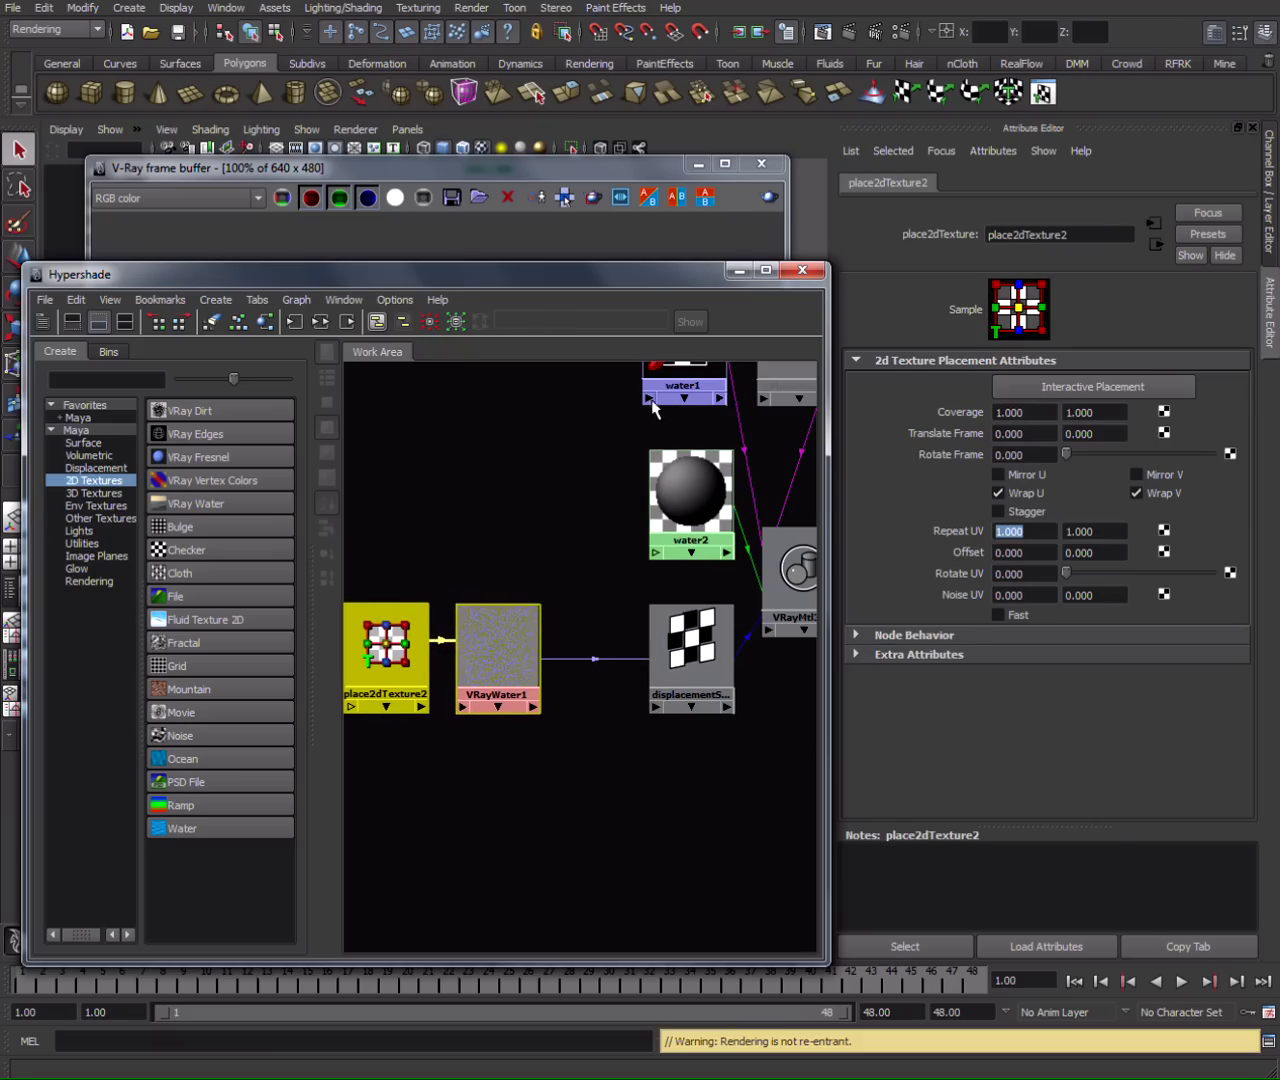
{"action": "left_click_drag", "start_coordinate": [707, 279], "coordinate": [1103, 233]}
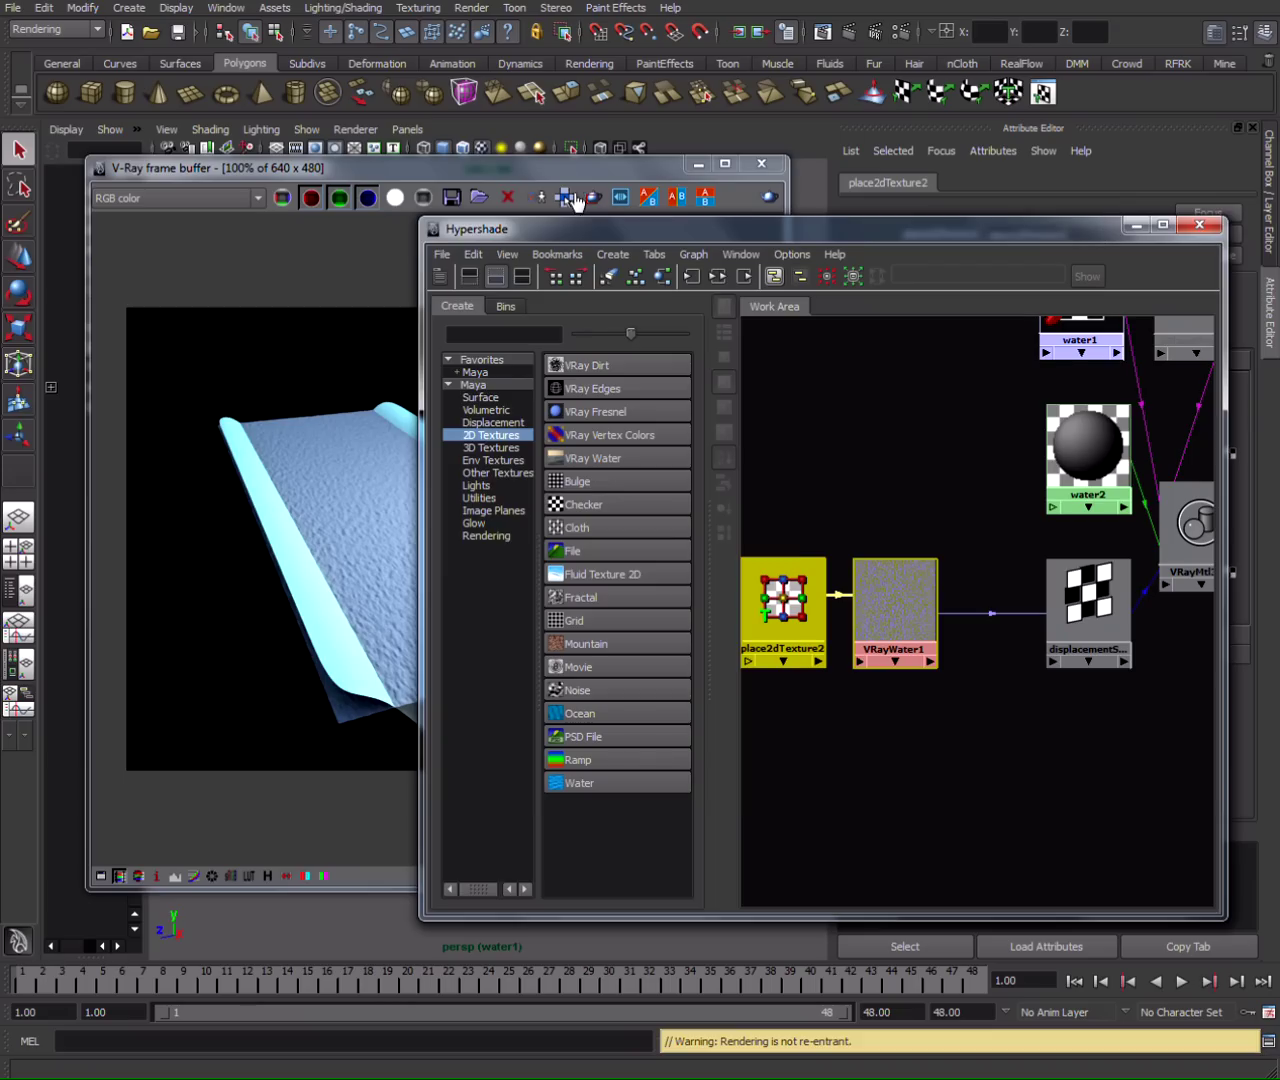
{"action": "left_click", "coordinate": [490, 173]}
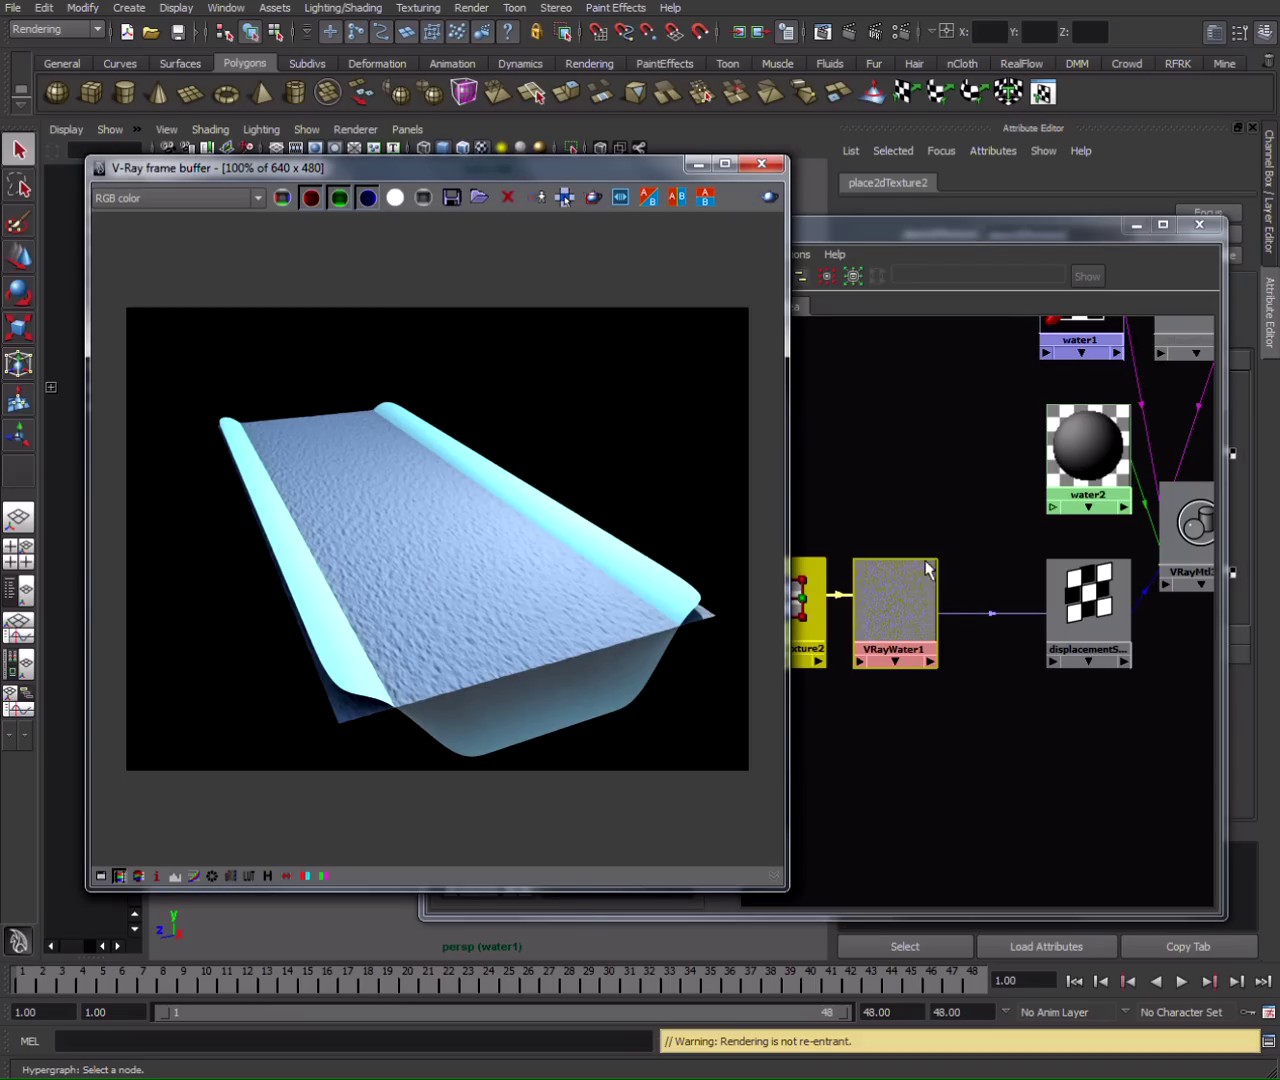
Set the Patch Size of the VRayWater1 texture to 7000.
{"action": "left_click", "coordinate": [888, 625]}
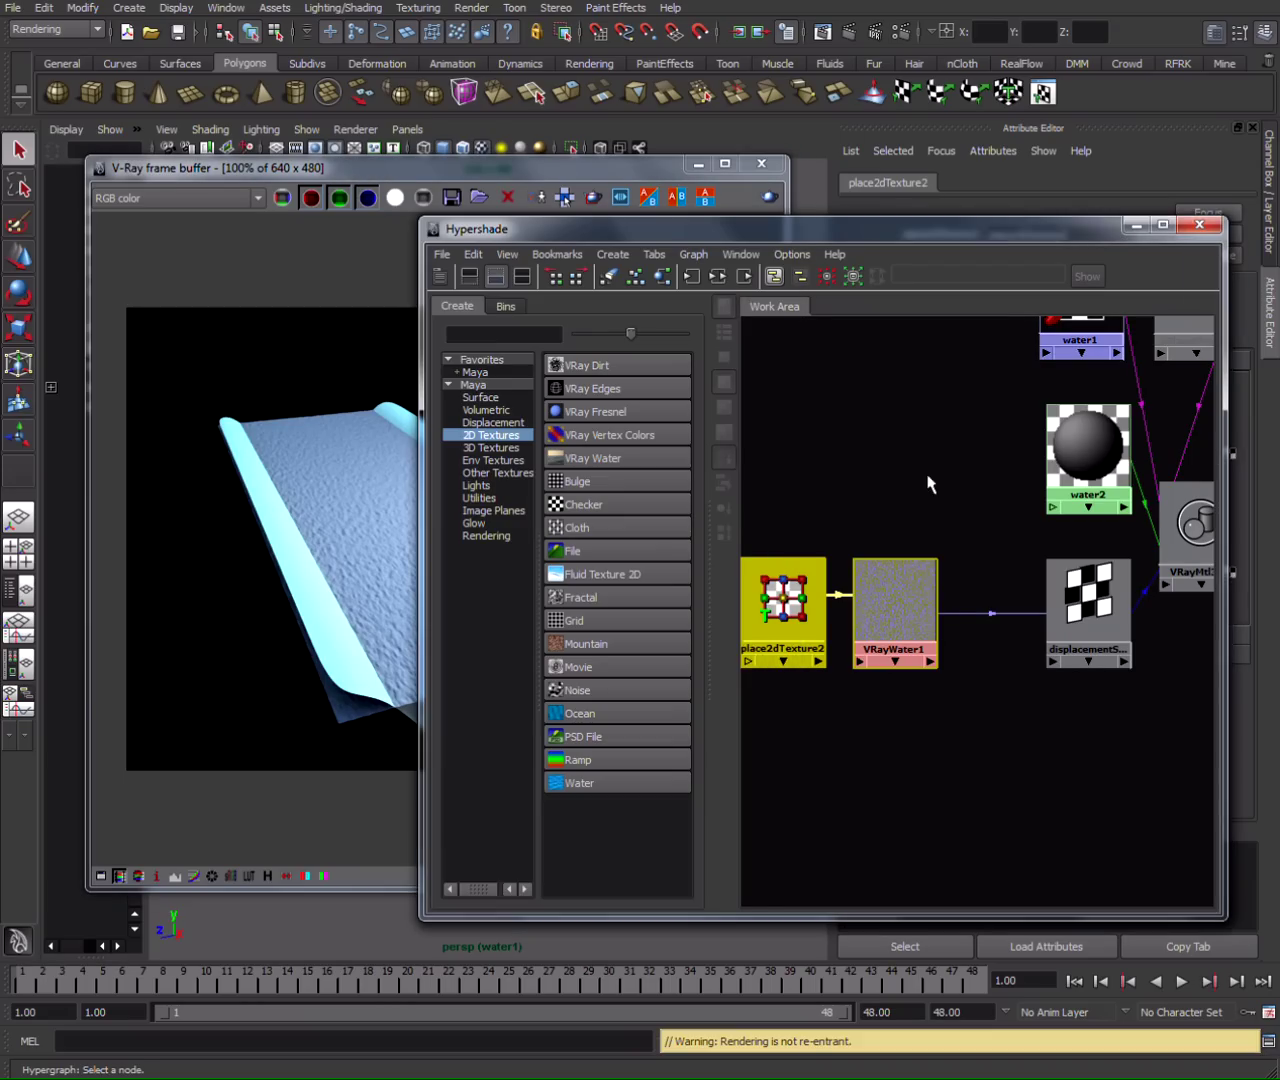
{"action": "left_click_drag", "start_coordinate": [1024, 239], "coordinate": [684, 262]}
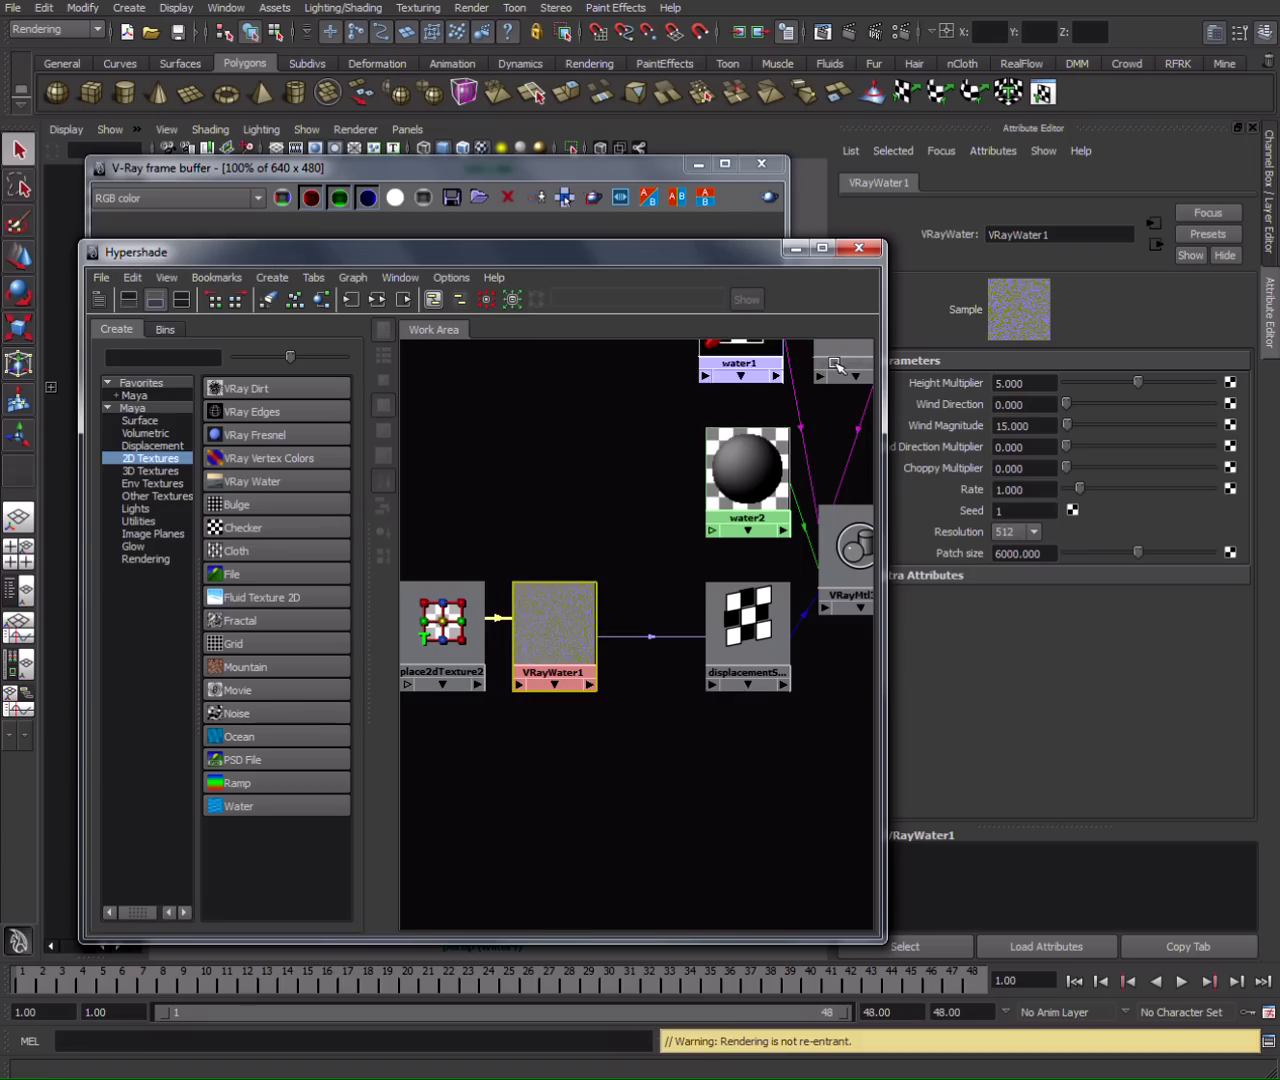
{"action": "double_click", "coordinate": [1016, 553]}
{"action": "type", "text": "70"}
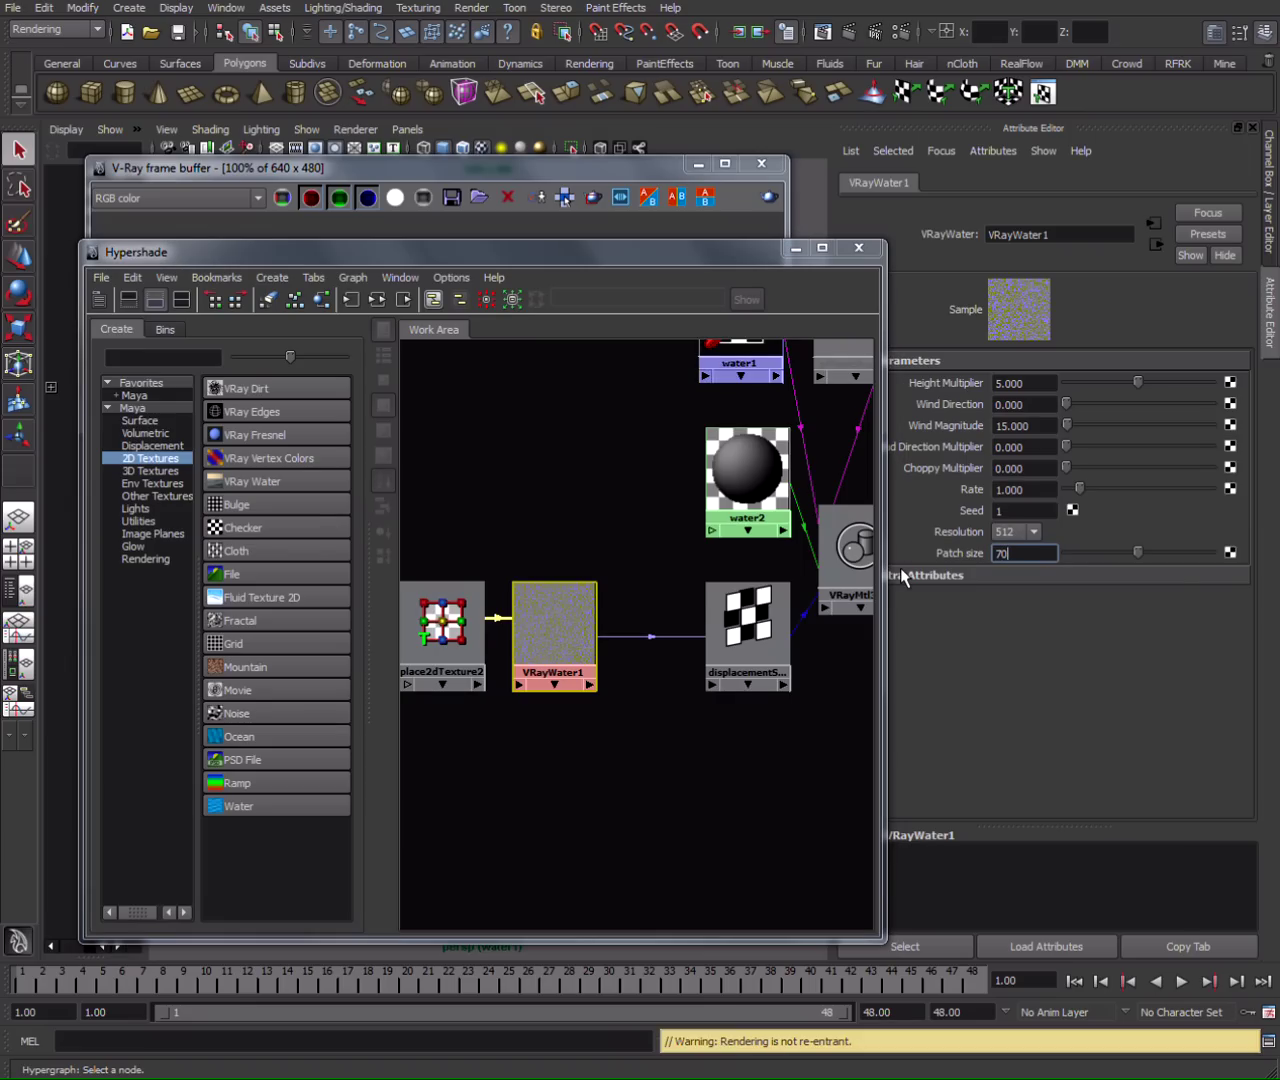
{"action": "type", "text": "00"}
{"action": "key", "text": "Return"}
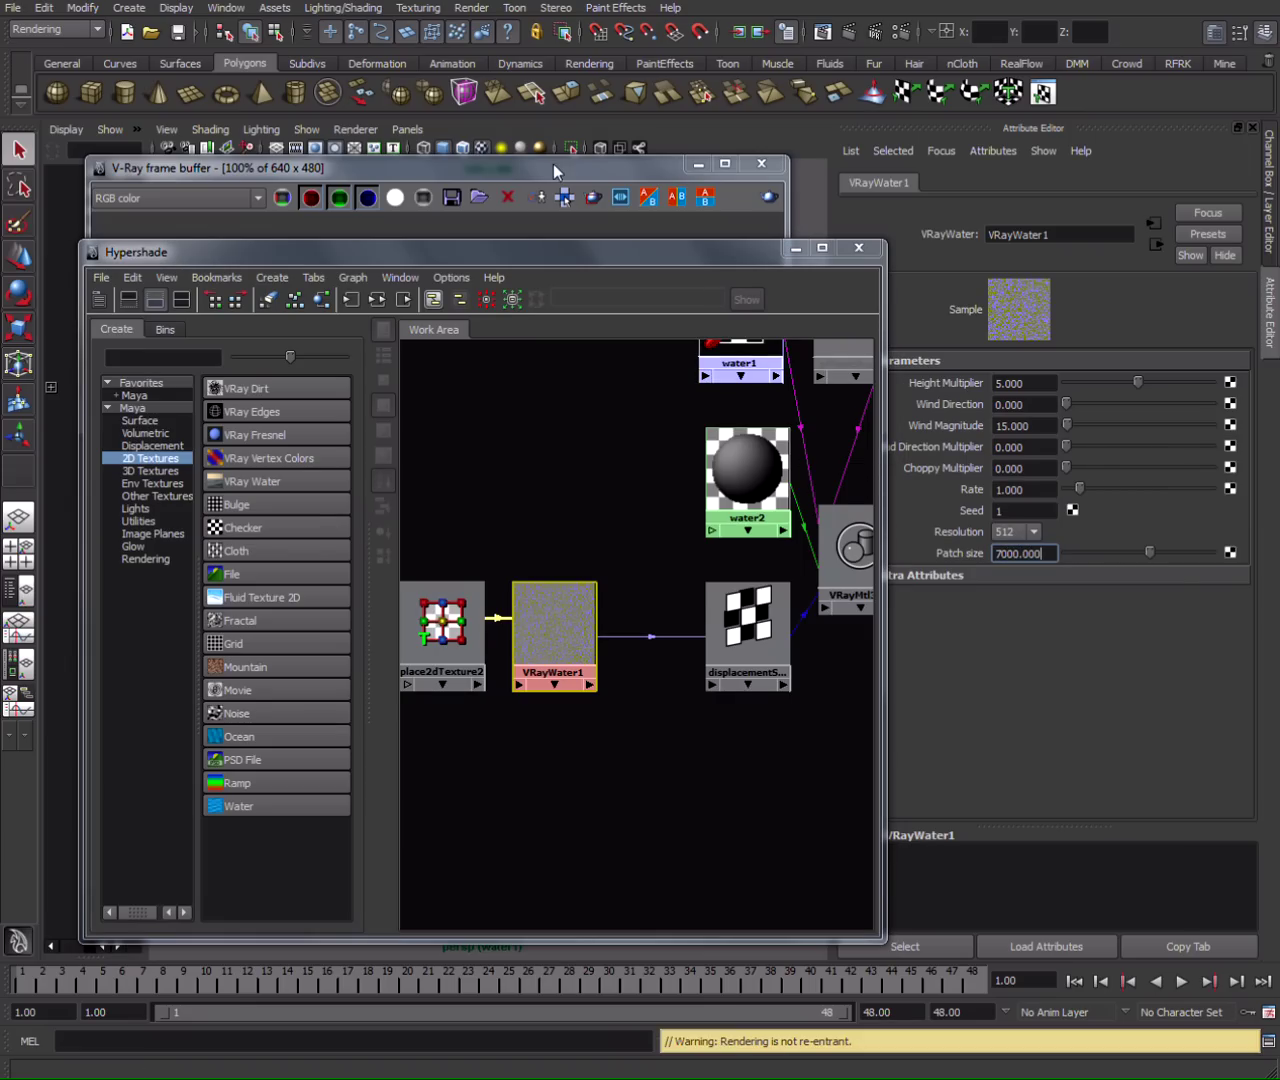
Check the rendered water surface and inspect the V-Ray Displacement Amount of the water plane's shape pPlaneShape1.
{"action": "left_click", "coordinate": [553, 165]}
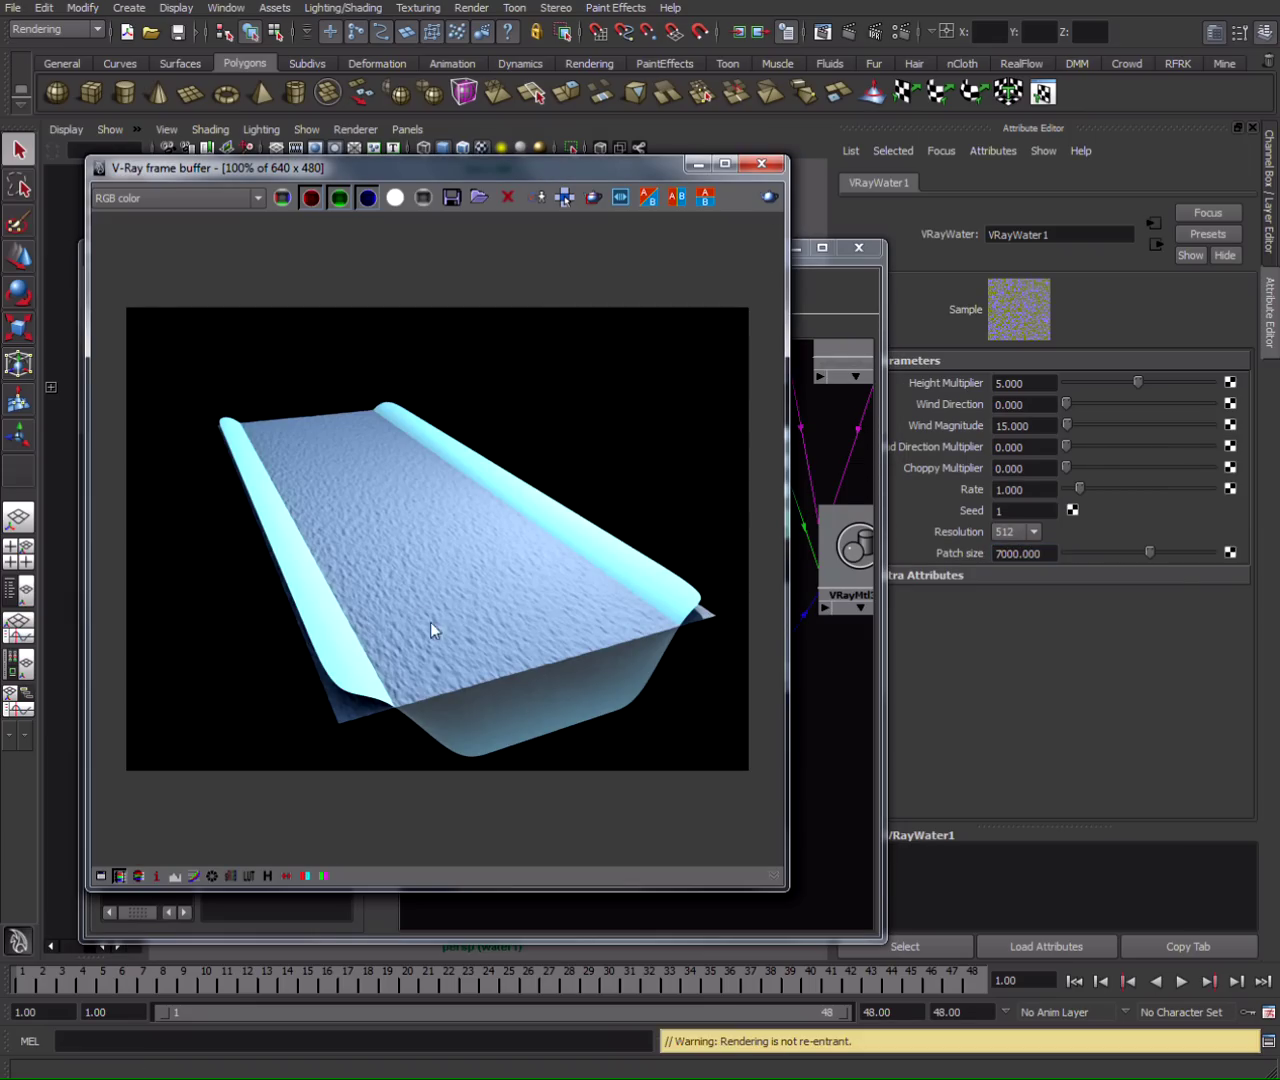
{"action": "left_click", "coordinate": [815, 673]}
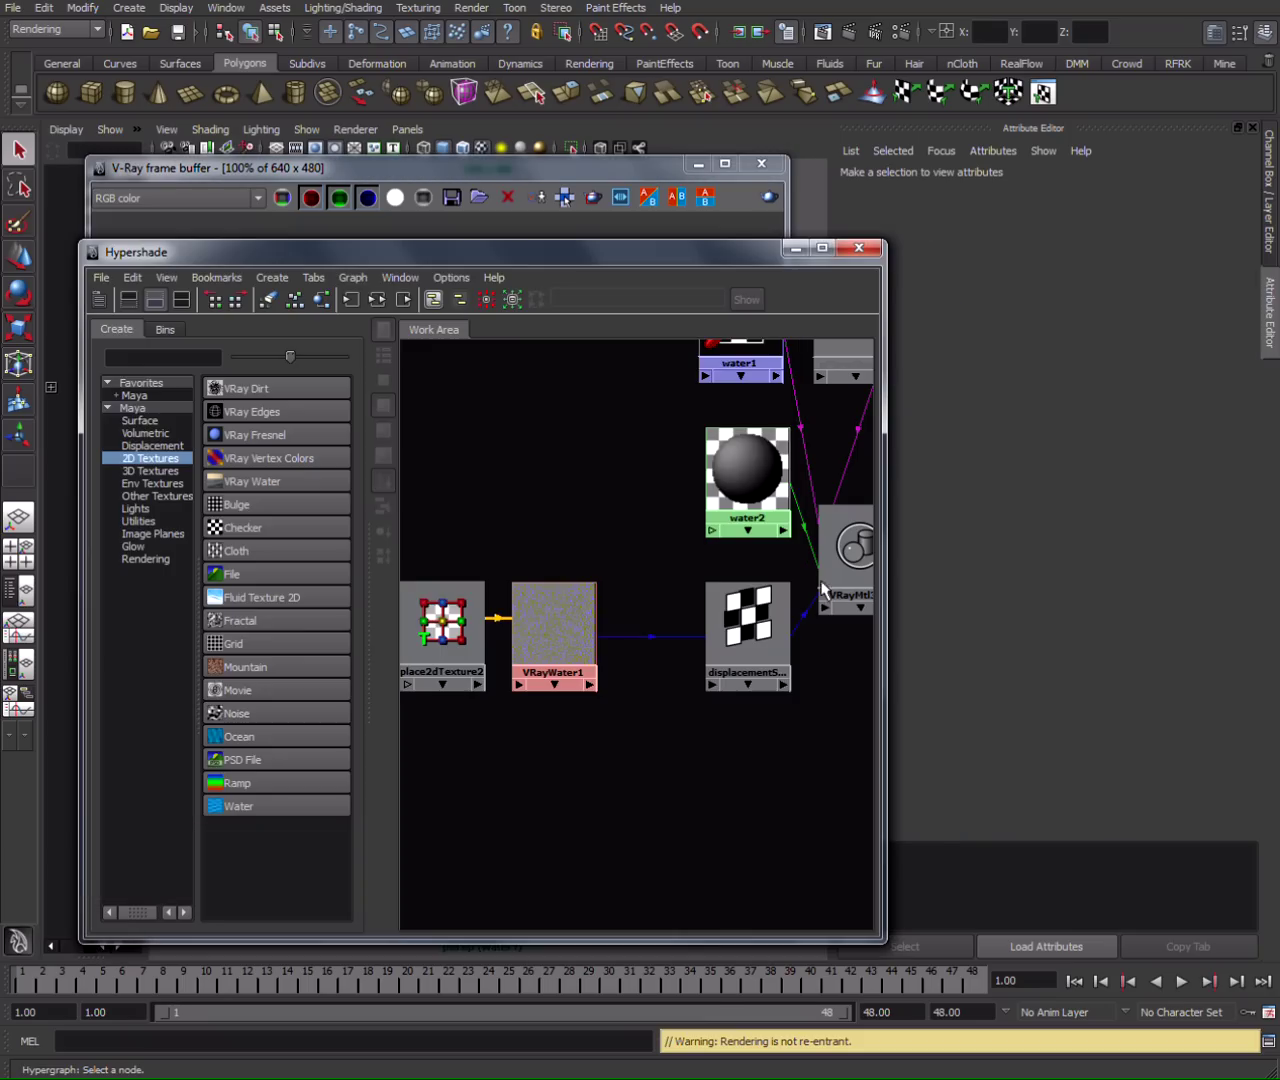
{"action": "left_click", "coordinate": [798, 249]}
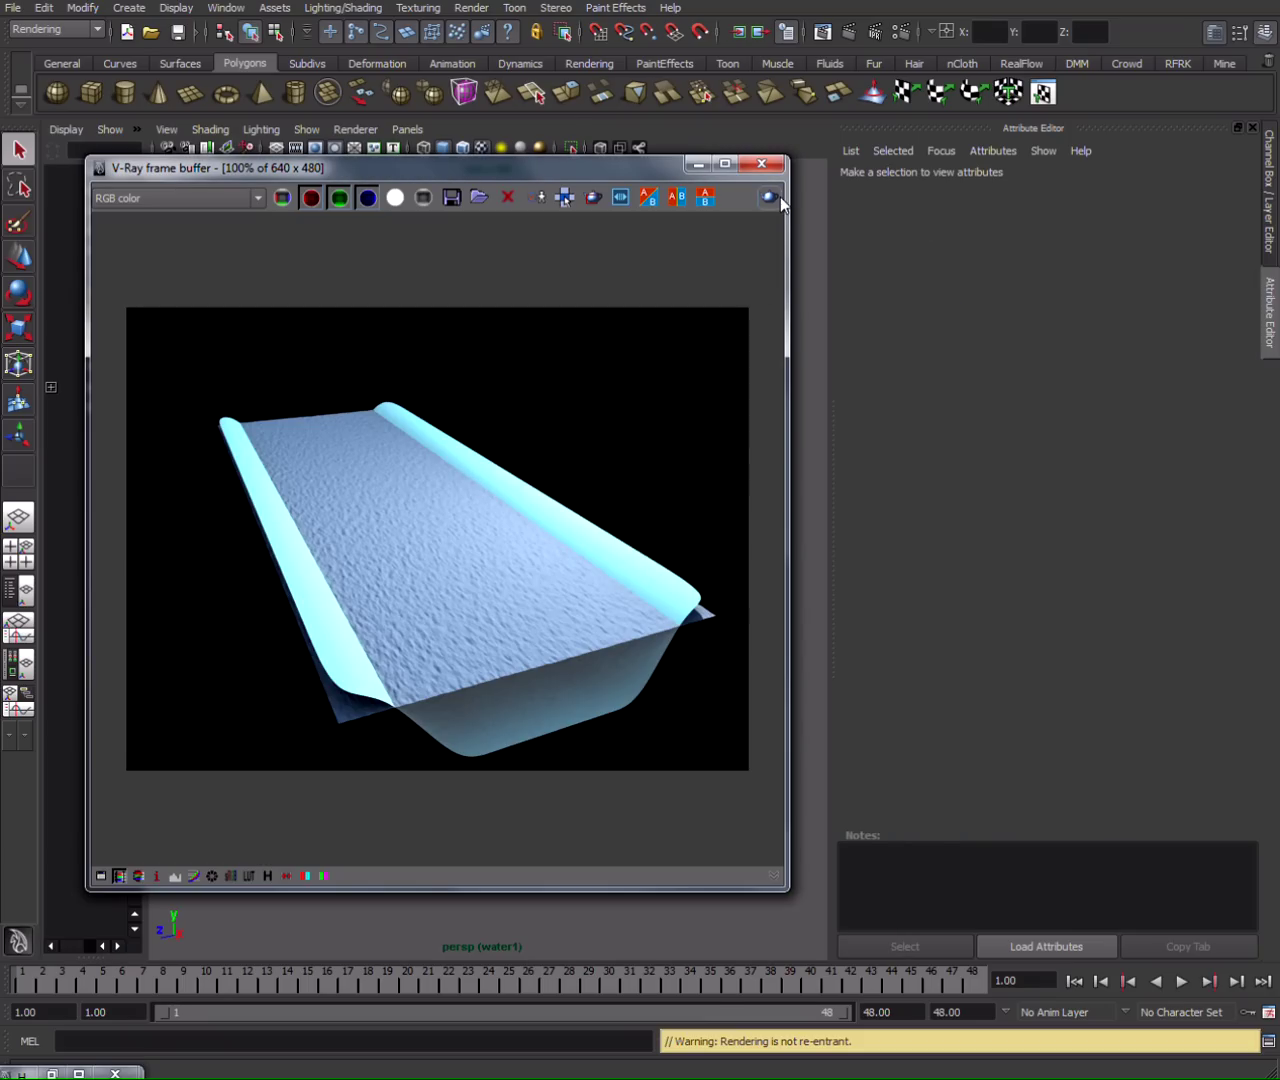
{"action": "left_click_drag", "start_coordinate": [623, 164], "coordinate": [758, 173]}
{"action": "left_click", "coordinate": [634, 634]}
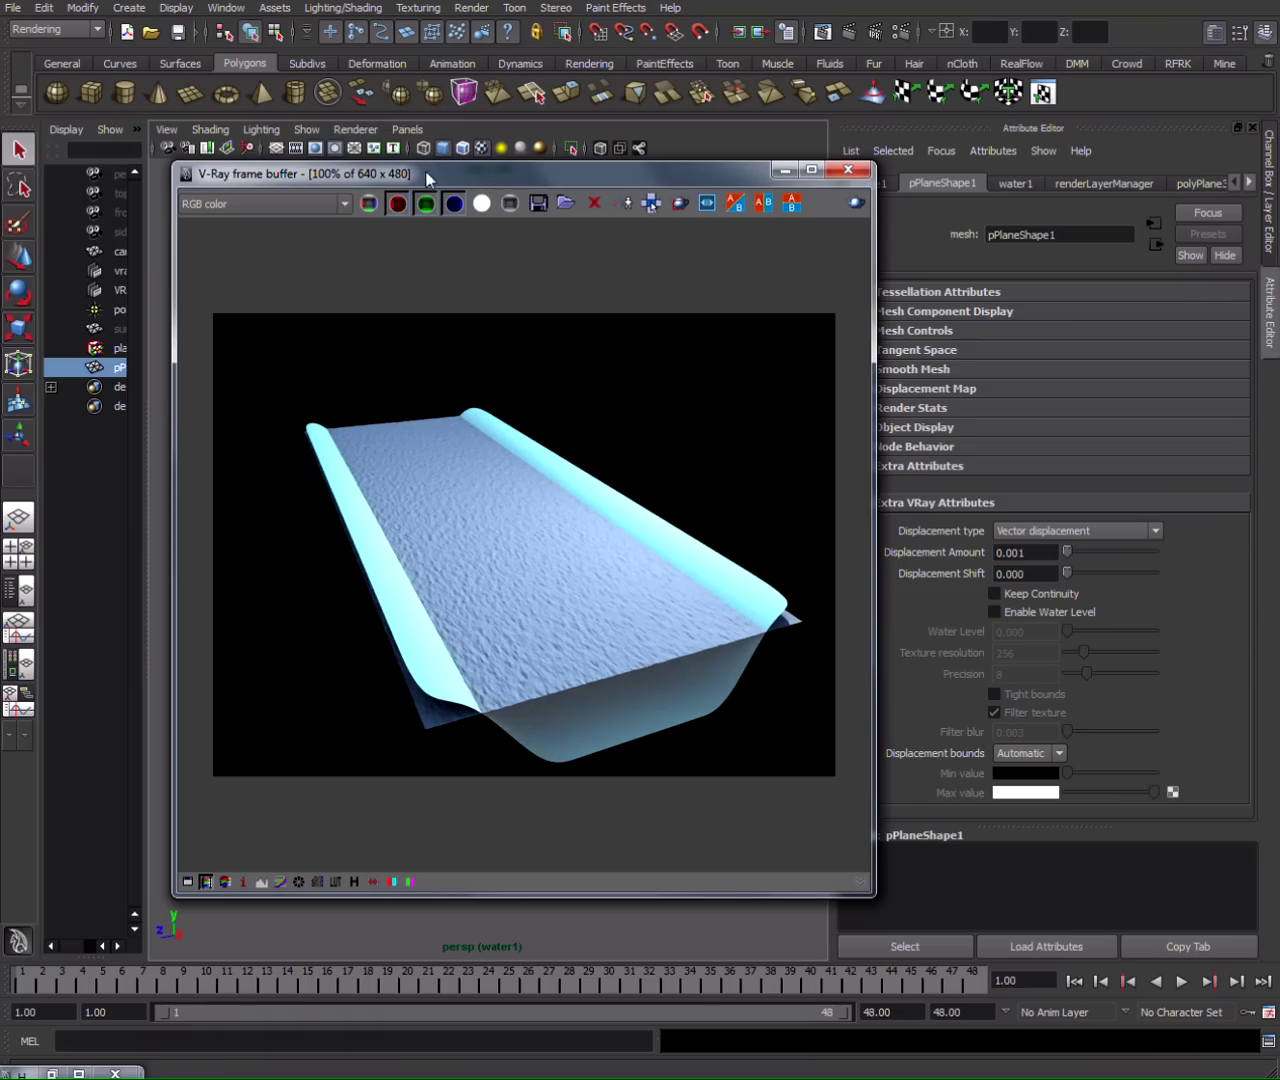
{"action": "left_click", "coordinate": [1027, 556]}
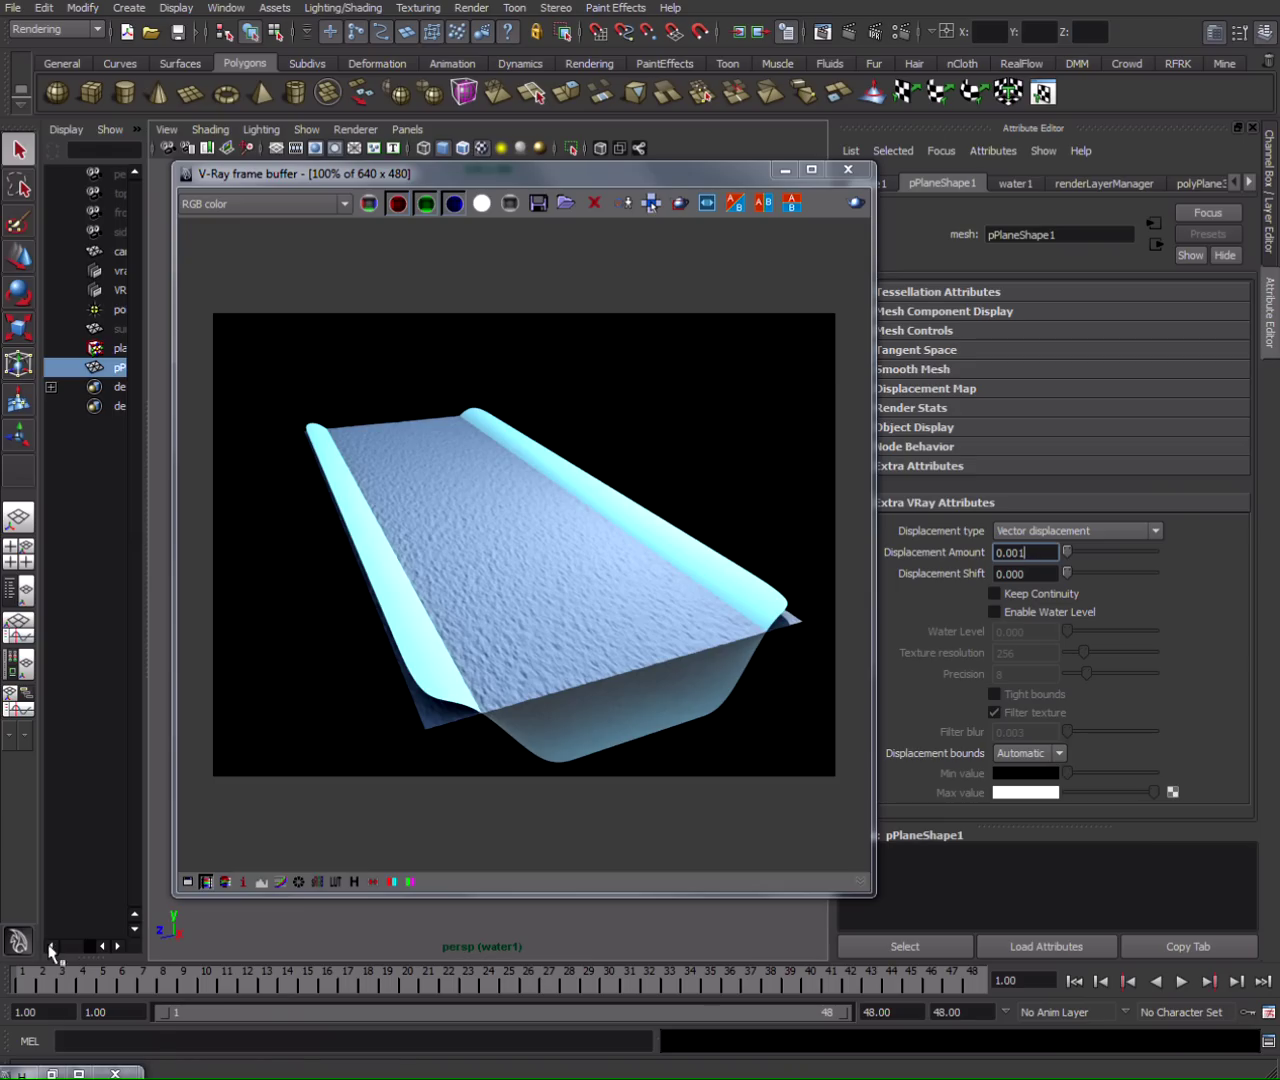
Reopen the Hypershade and delete the outAlpha connection between VRayWater1 and the displacement input of displacementShader2.
{"action": "left_click", "coordinate": [60, 1071]}
{"action": "left_click", "coordinate": [50, 1070]}
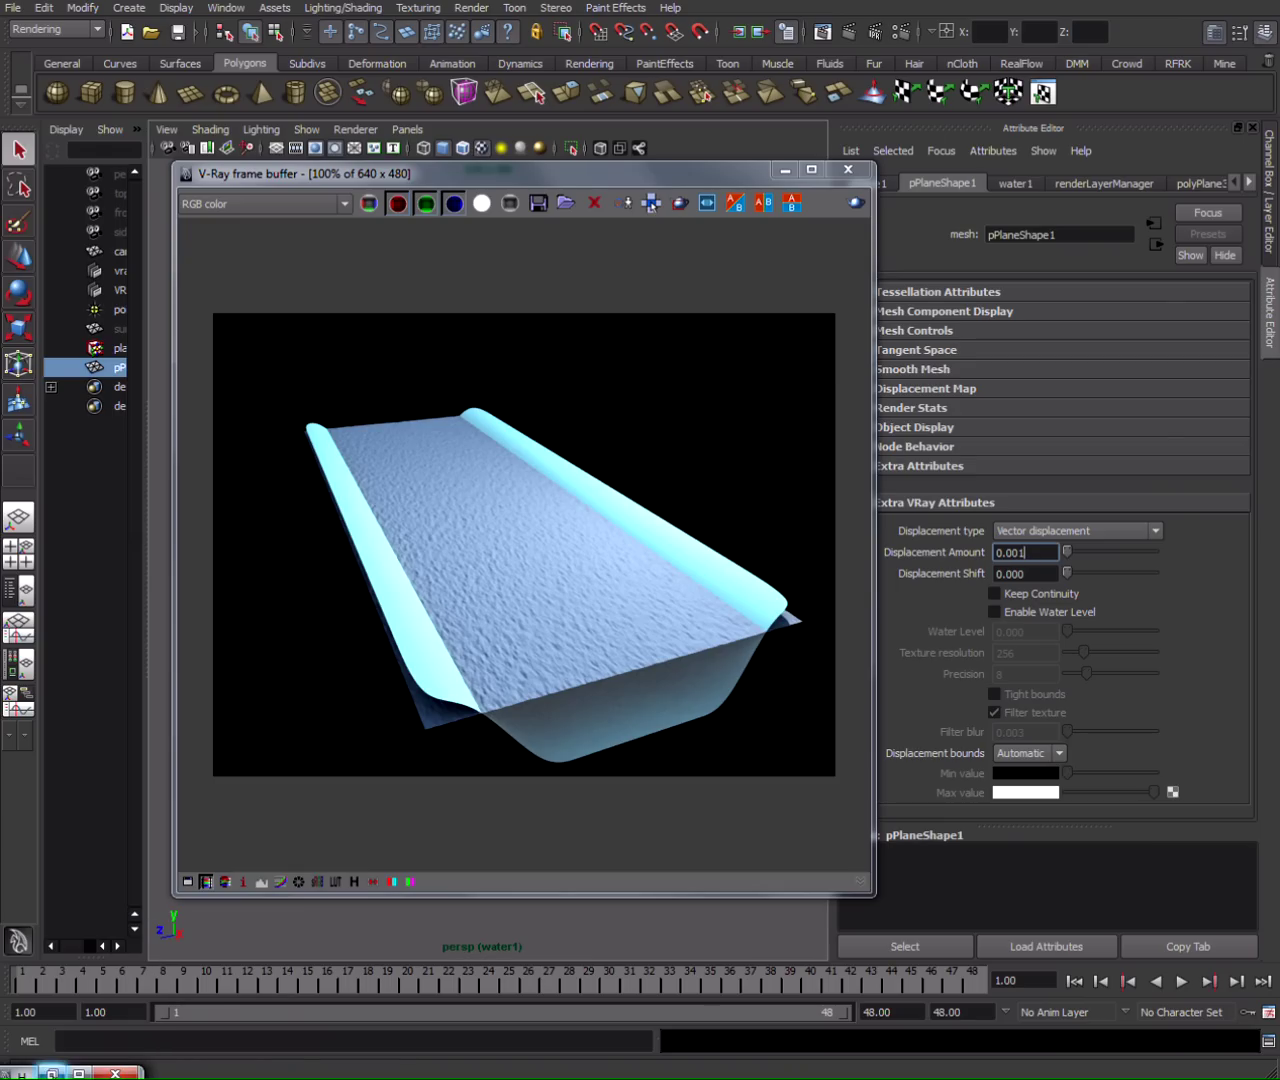
{"action": "left_click", "coordinate": [51, 1072]}
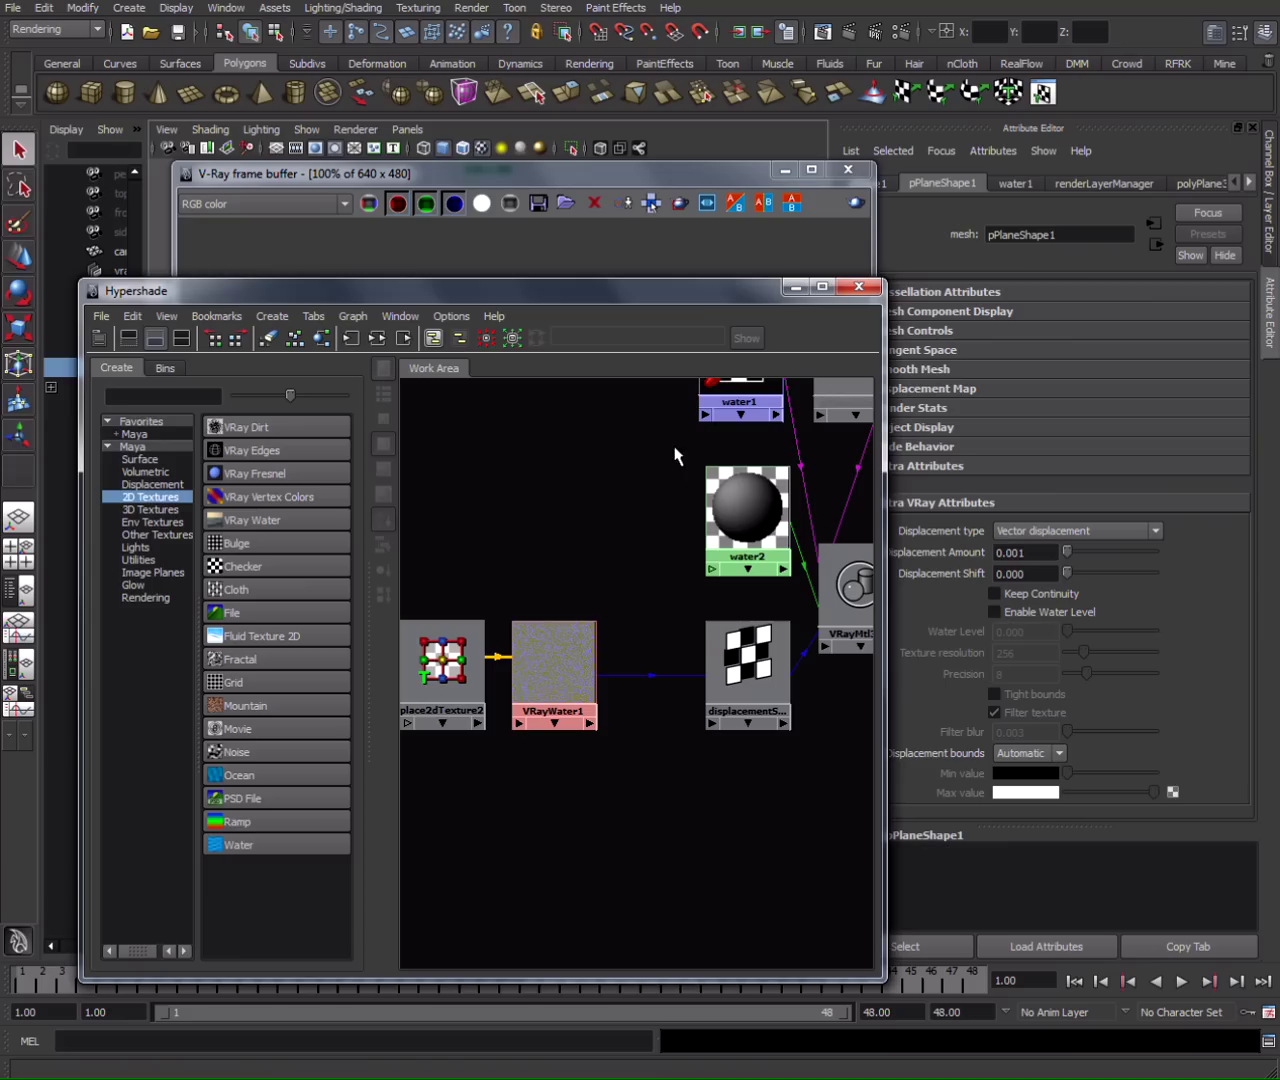
{"action": "left_click_drag", "start_coordinate": [695, 302], "coordinate": [1034, 288]}
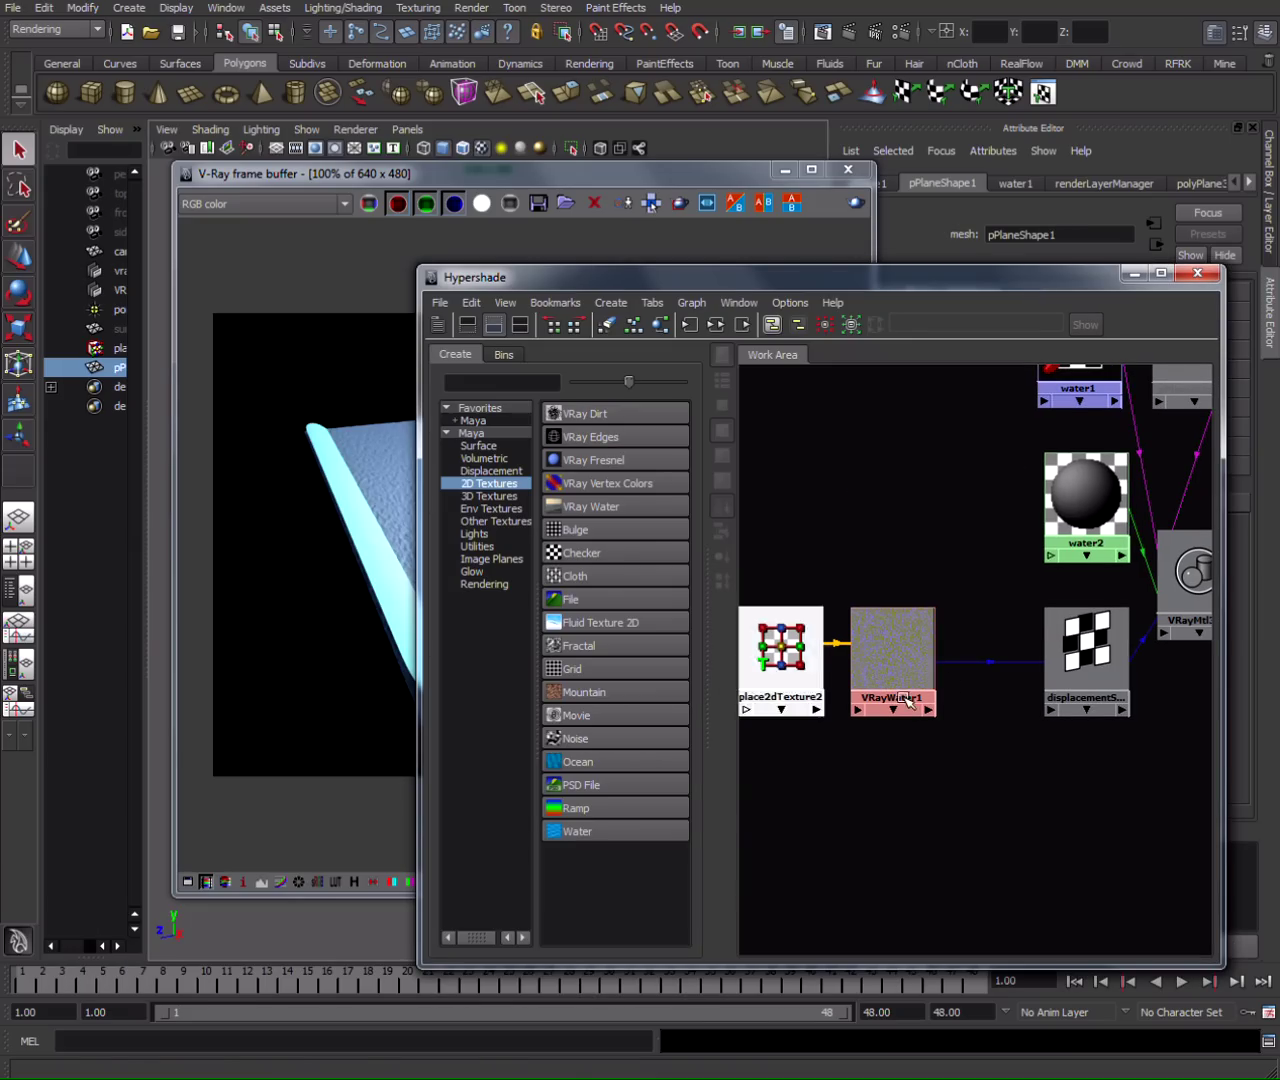
{"action": "left_click_drag", "start_coordinate": [986, 628], "coordinate": [1006, 709]}
{"action": "left_click", "coordinate": [922, 665]}
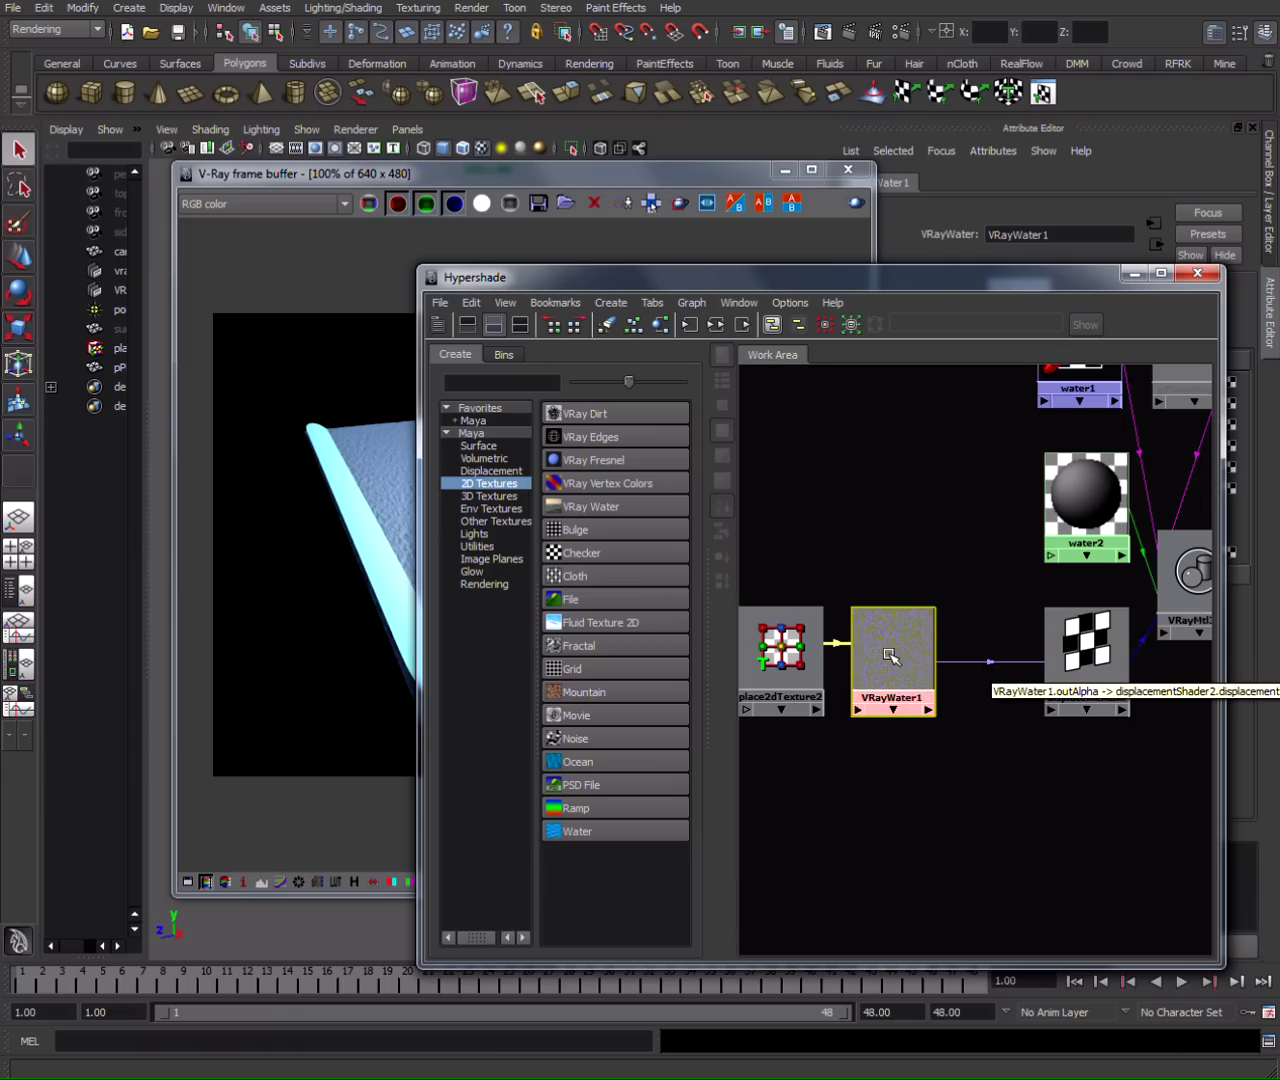
{"action": "left_click_drag", "start_coordinate": [986, 634], "coordinate": [1006, 711]}
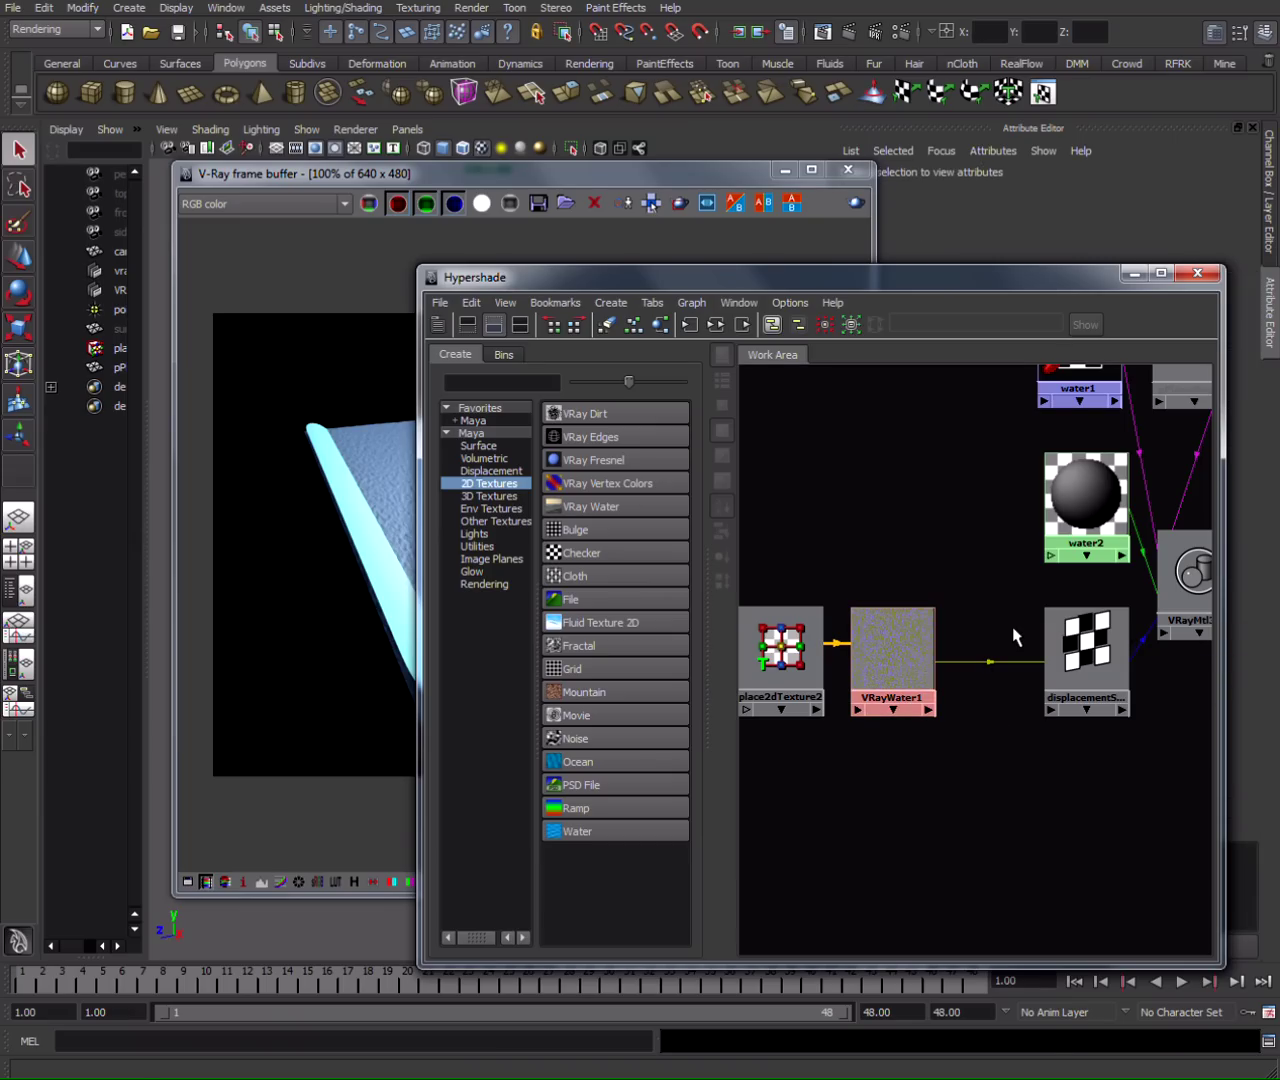
{"action": "key", "text": "Delete"}
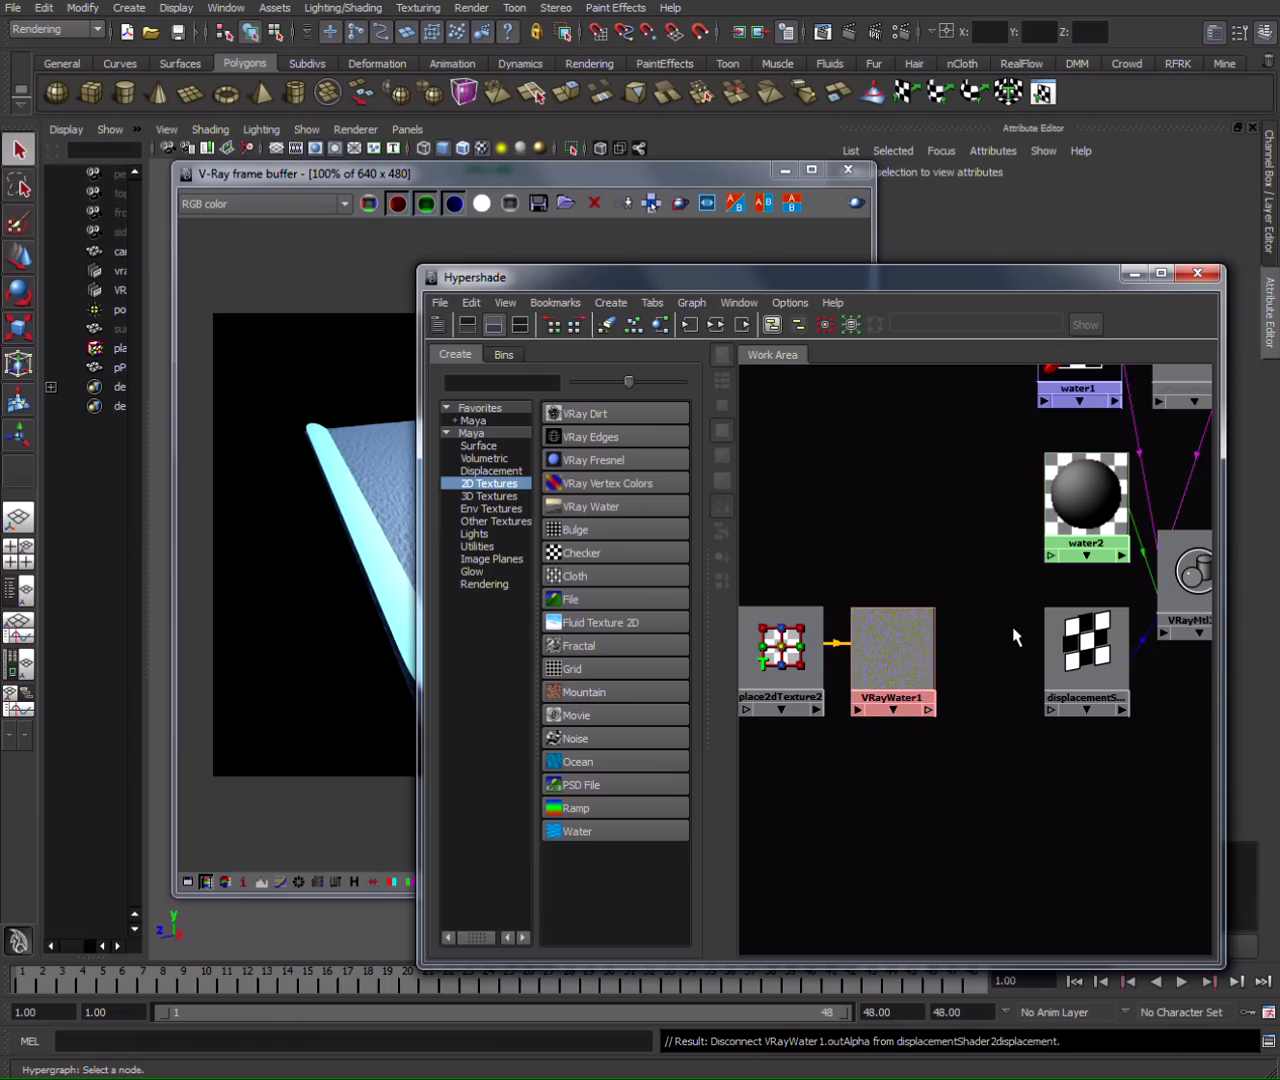
Create a Blend Colors utility node and place it between VRayWater1 and displacementShader2 in the work area.
{"action": "left_click", "coordinate": [479, 546]}
{"action": "scroll", "coordinate": [683, 563], "scroll_direction": "down", "scroll_amount": 1}
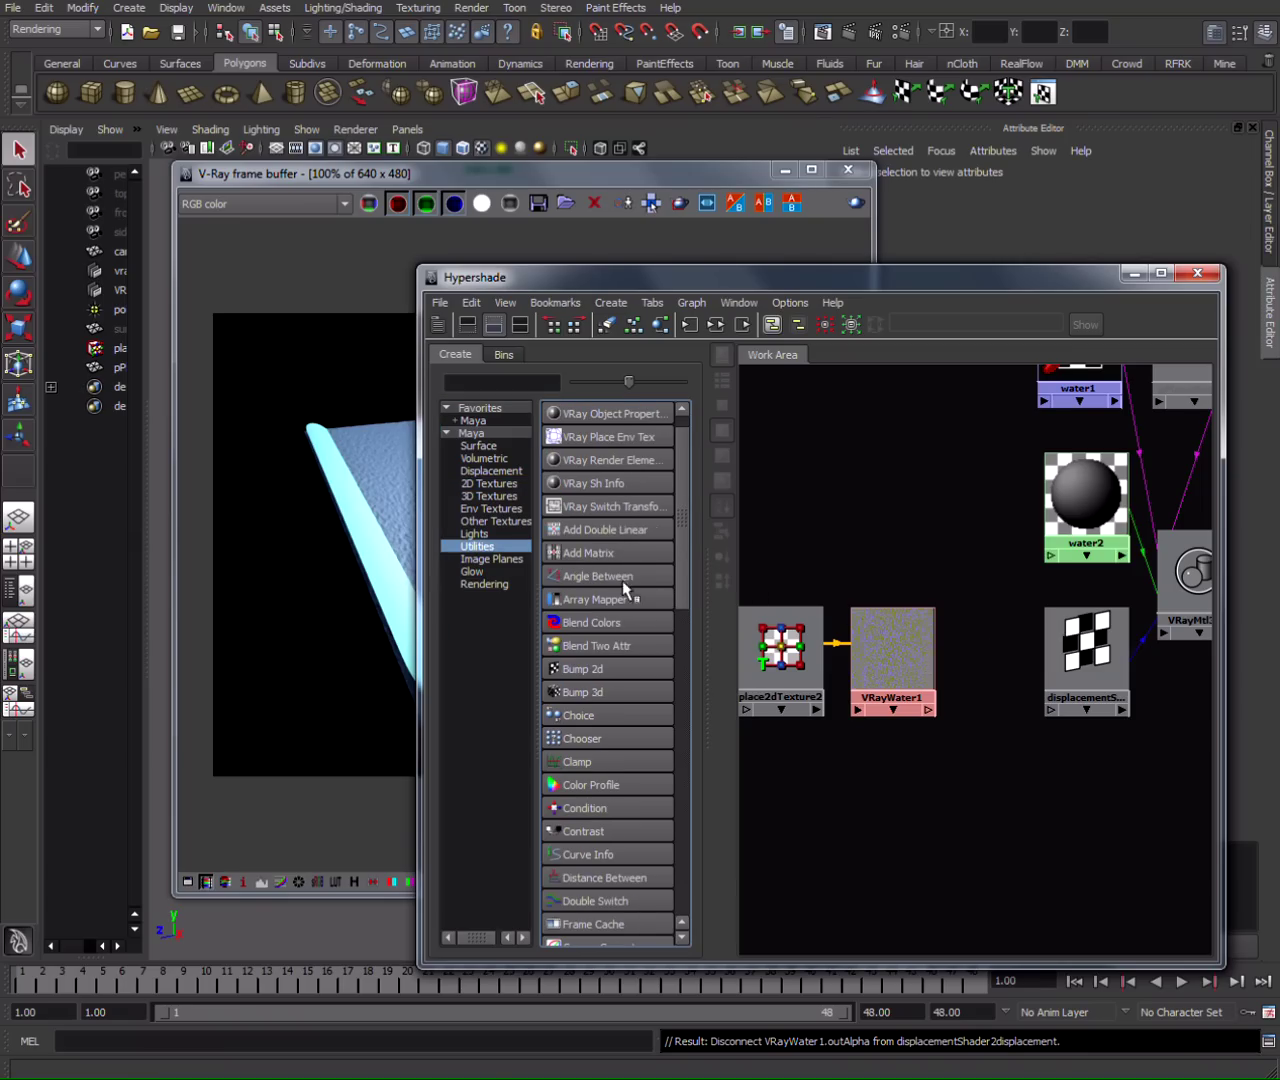
{"action": "left_click", "coordinate": [591, 623]}
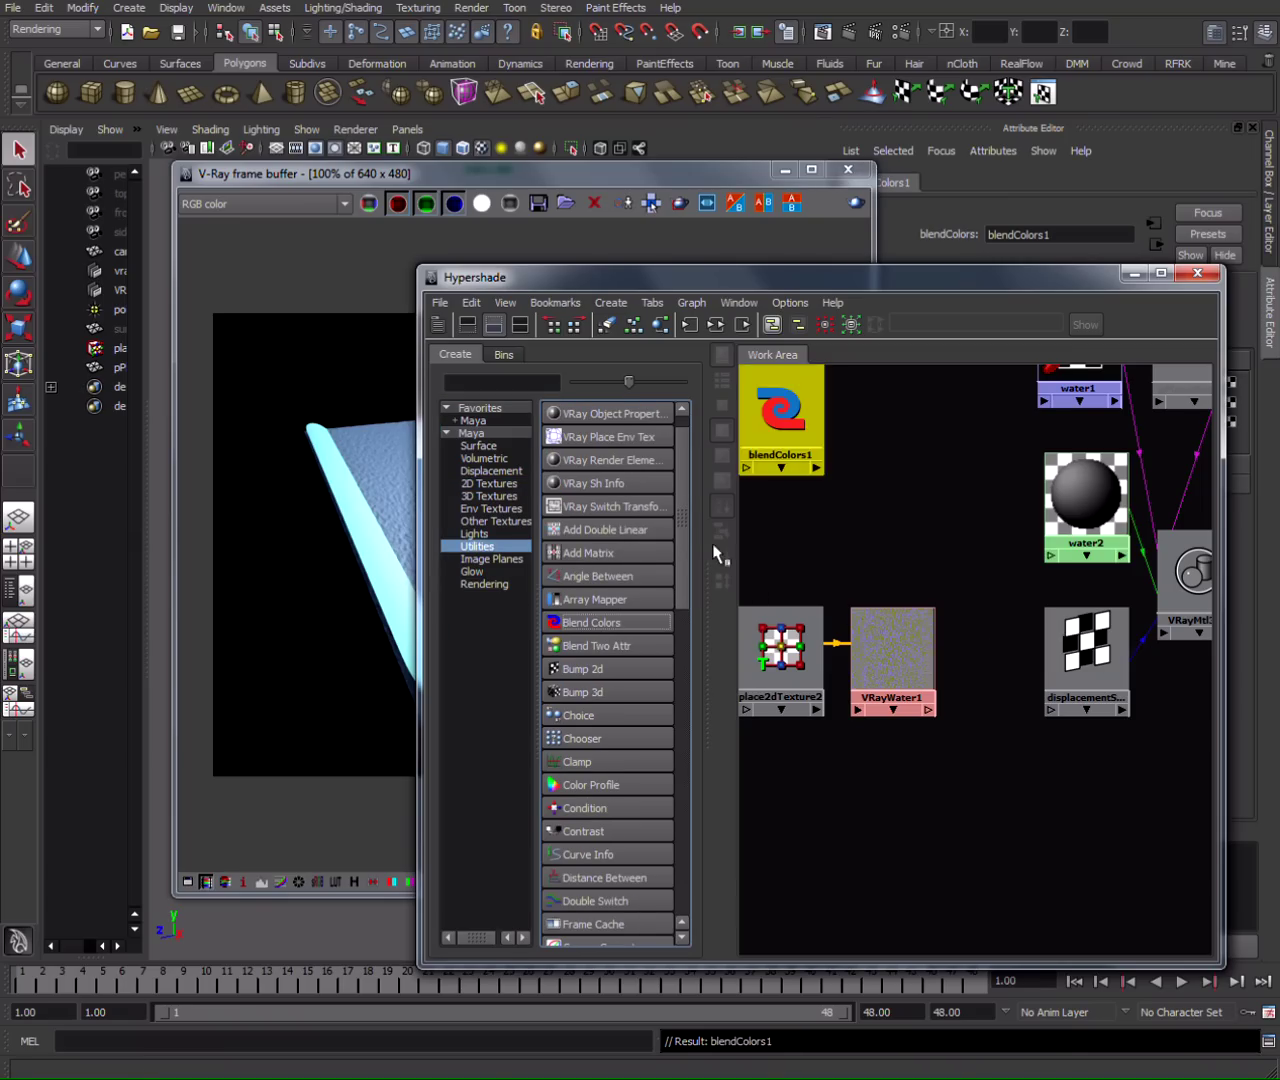
{"action": "left_click_drag", "start_coordinate": [782, 420], "coordinate": [958, 535]}
{"action": "left_click", "coordinate": [890, 660]}
{"action": "left_click_drag", "start_coordinate": [890, 660], "coordinate": [769, 656]}
{"action": "left_click_drag", "start_coordinate": [870, 663], "coordinate": [862, 661]}
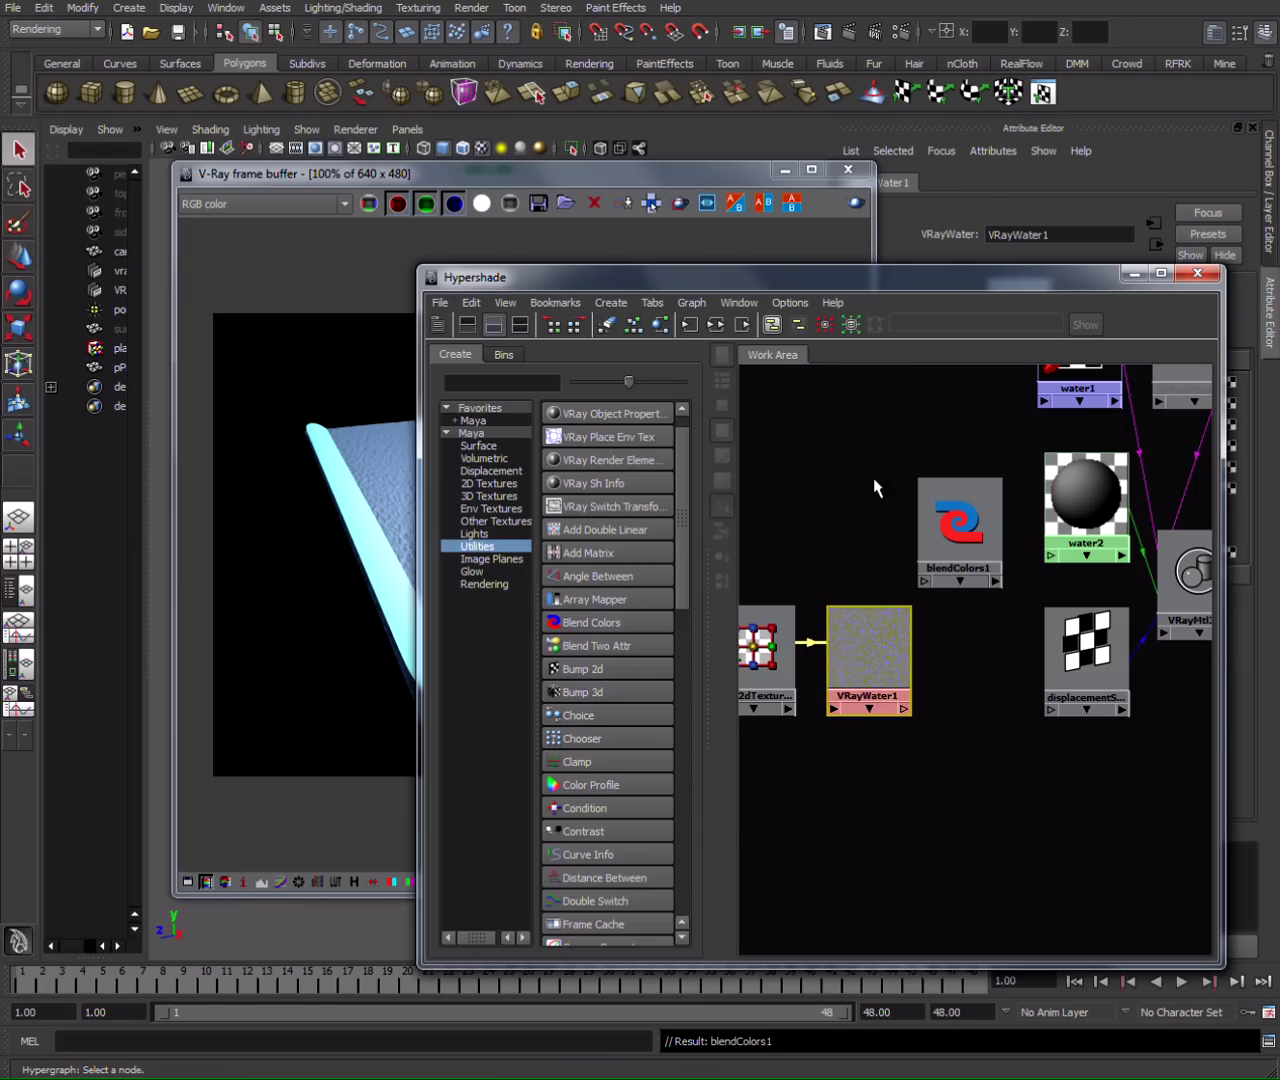
{"action": "left_click", "coordinate": [959, 539]}
{"action": "left_click_drag", "start_coordinate": [959, 539], "coordinate": [974, 669]}
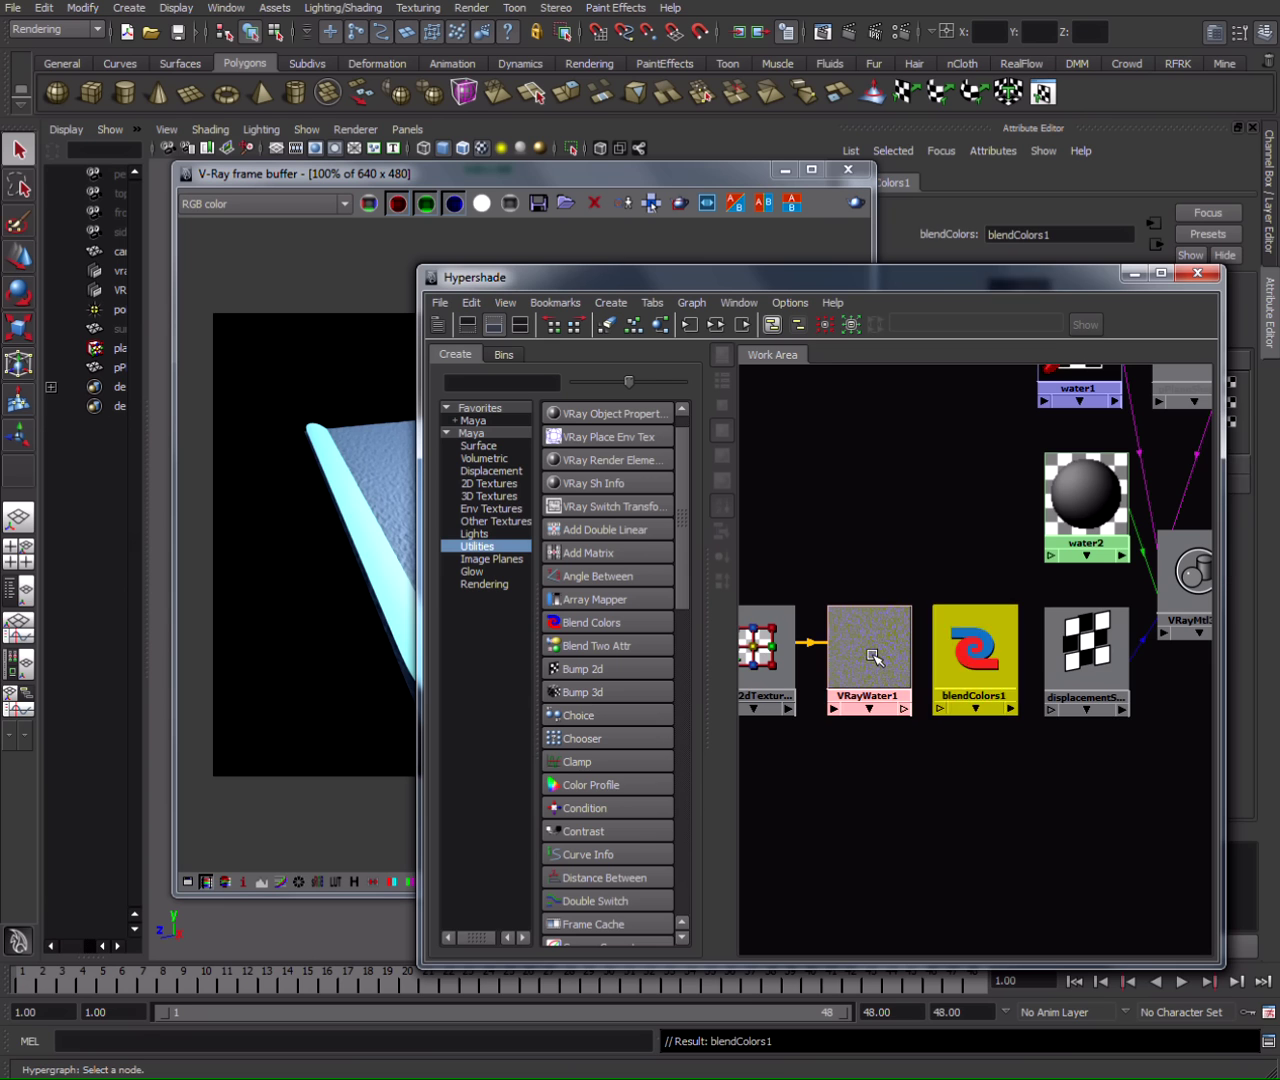
Set both Color 1 and Color 2 of the Blend Colors node to black.
{"action": "left_click", "coordinate": [872, 656]}
{"action": "left_click_drag", "start_coordinate": [1032, 275], "coordinate": [695, 277]}
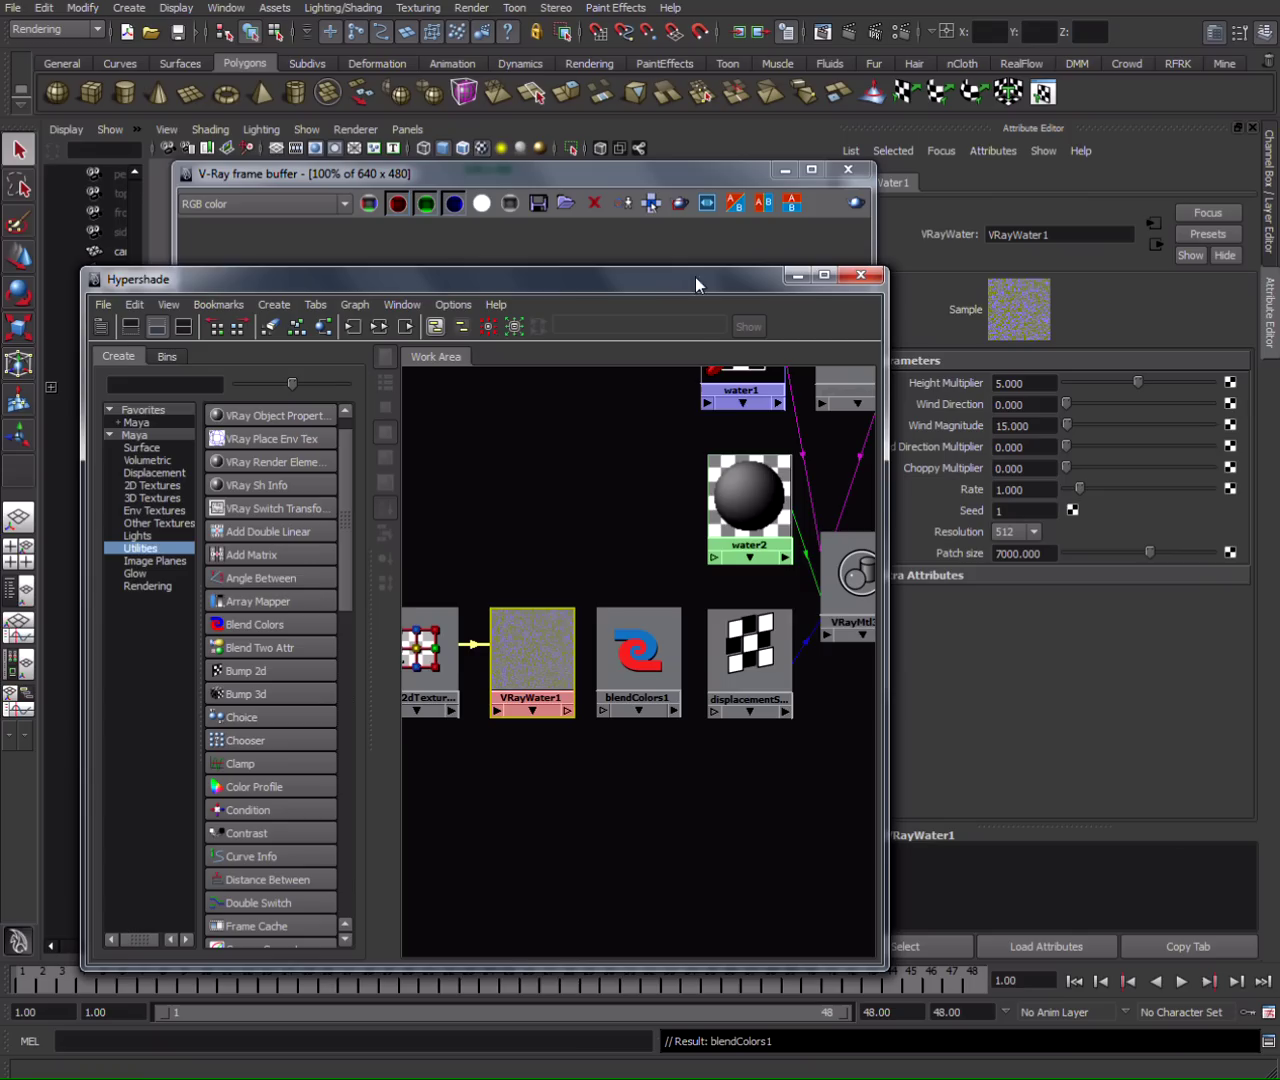
{"action": "left_click", "coordinate": [655, 652]}
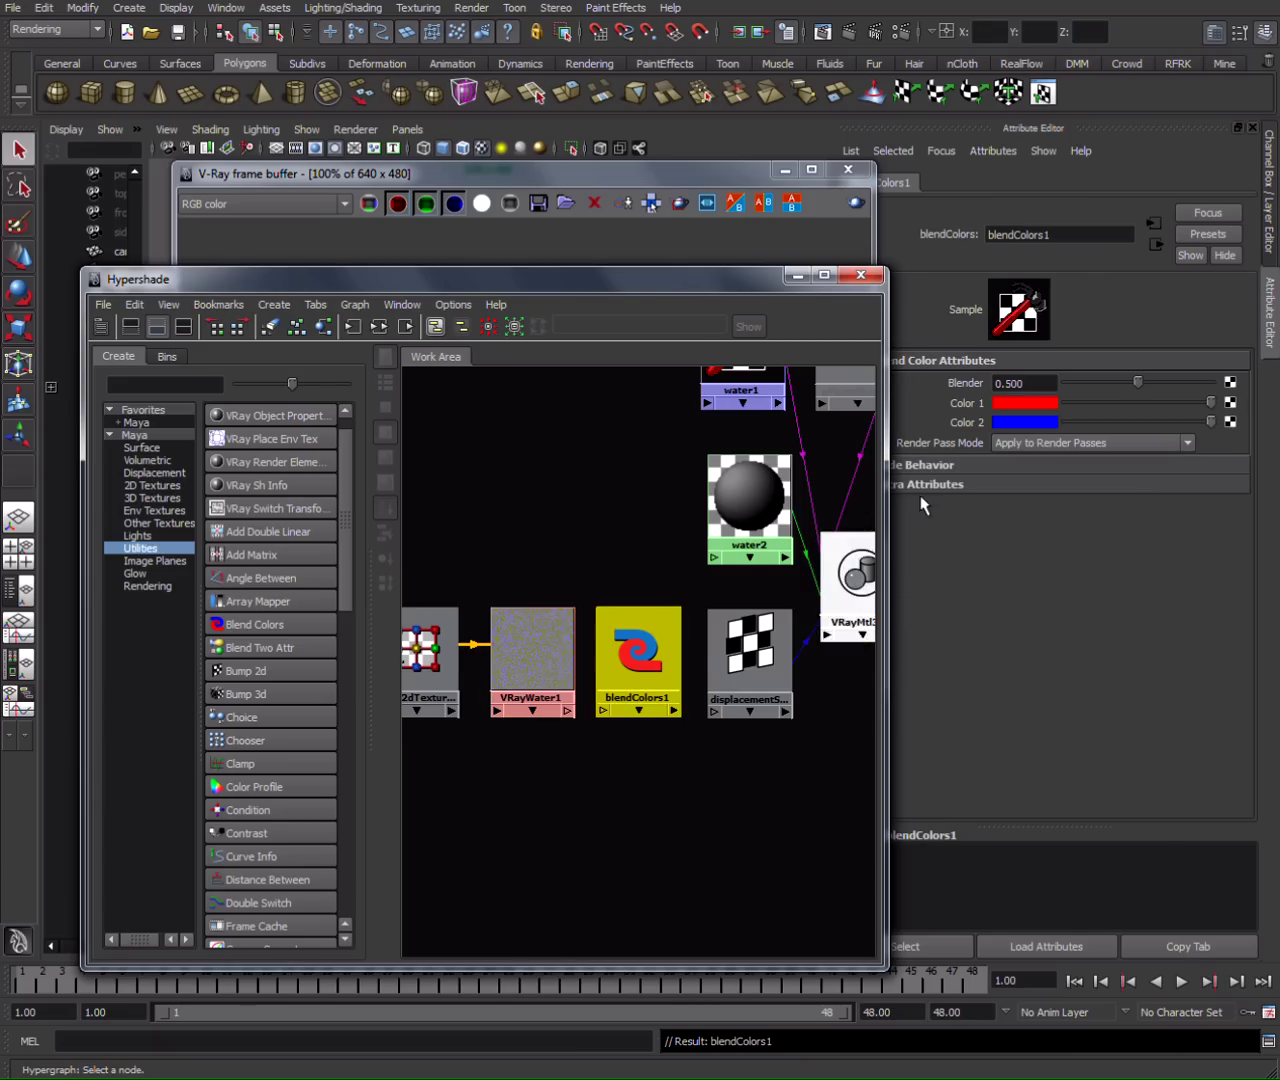
{"action": "left_click_drag", "start_coordinate": [1211, 402], "coordinate": [1040, 408]}
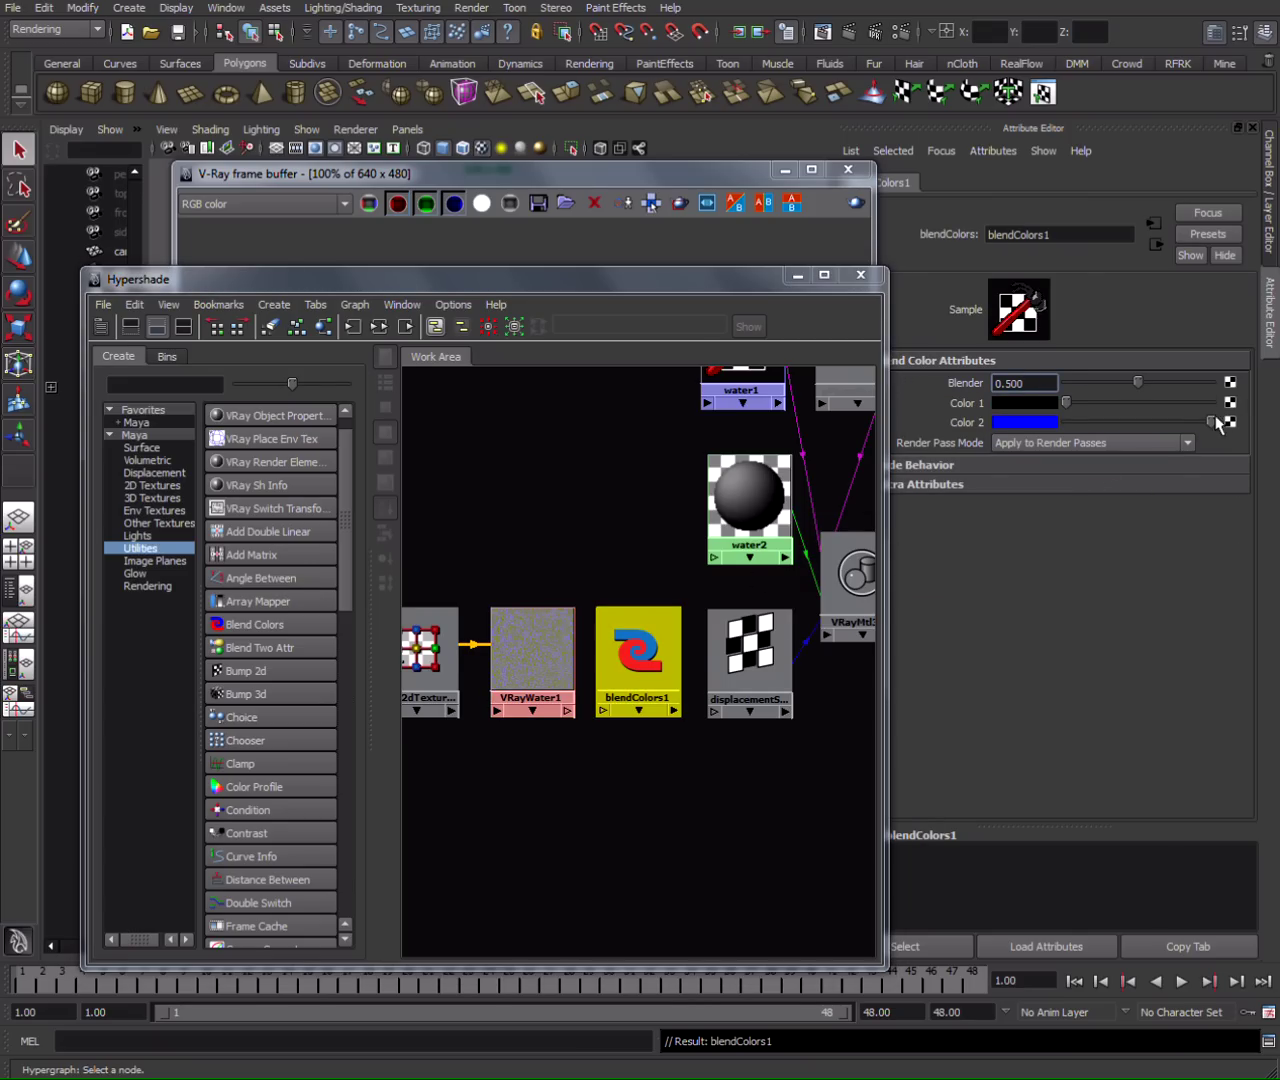
{"action": "left_click_drag", "start_coordinate": [1209, 421], "coordinate": [1040, 430]}
Connect the VRayWater1 texture's outColor to Color 1 of the Blend Colors node.
{"action": "middle_click_drag", "start_coordinate": [554, 663], "coordinate": [968, 410]}
{"action": "left_click", "coordinate": [551, 668]}
{"action": "left_click", "coordinate": [632, 655]}
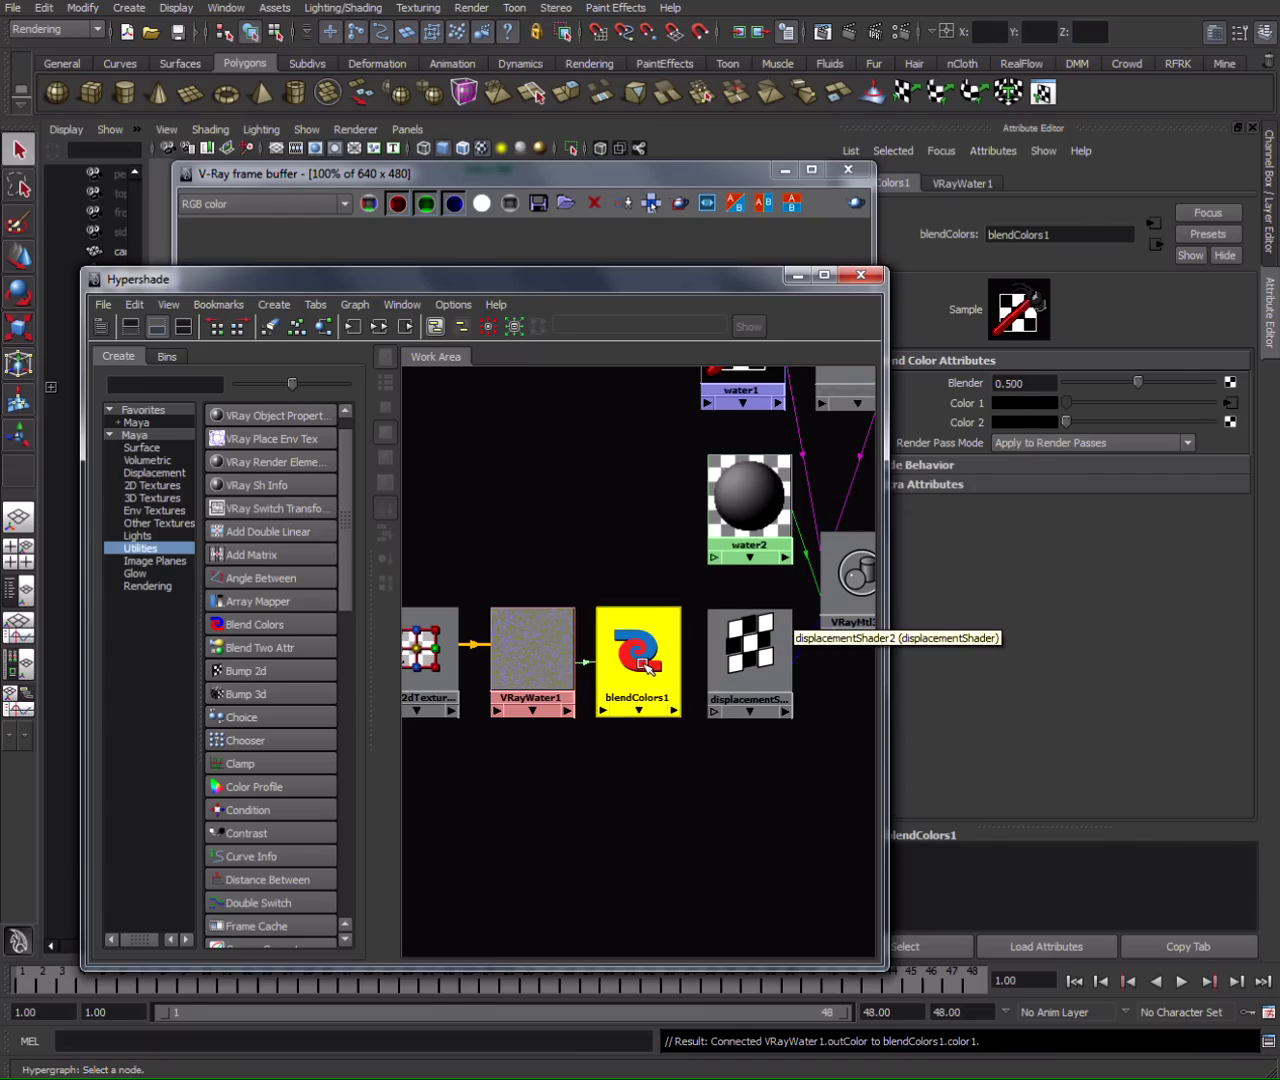
Connect the Blend Colors node's blender output to the displacement input of displacementShader2 using the Connection Editor.
{"action": "left_click", "coordinate": [750, 655]}
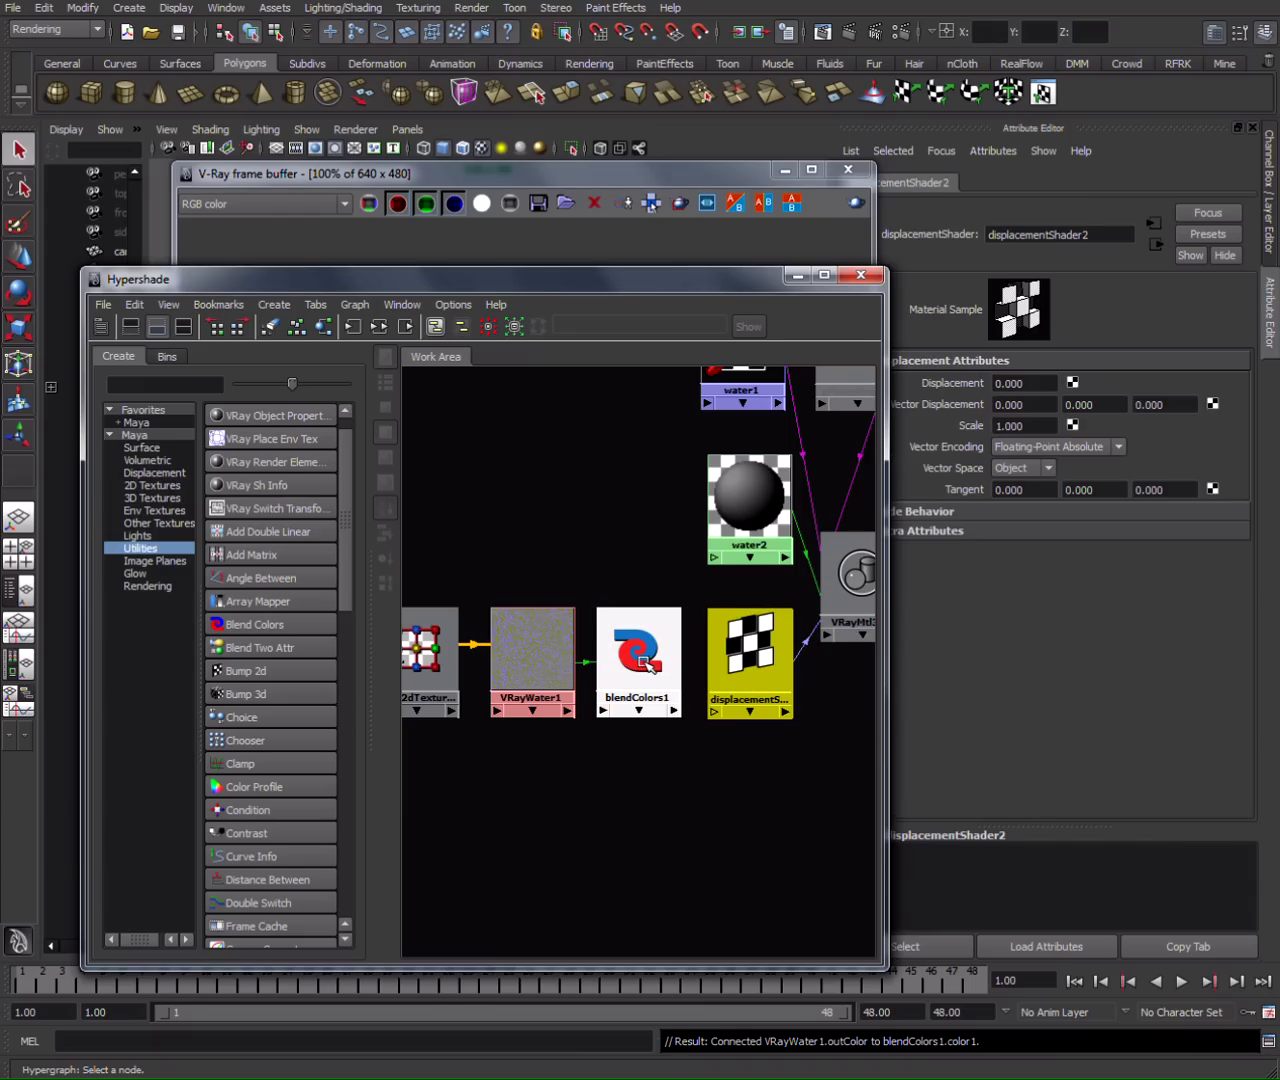
{"action": "middle_click_drag", "start_coordinate": [644, 661], "coordinate": [943, 383]}
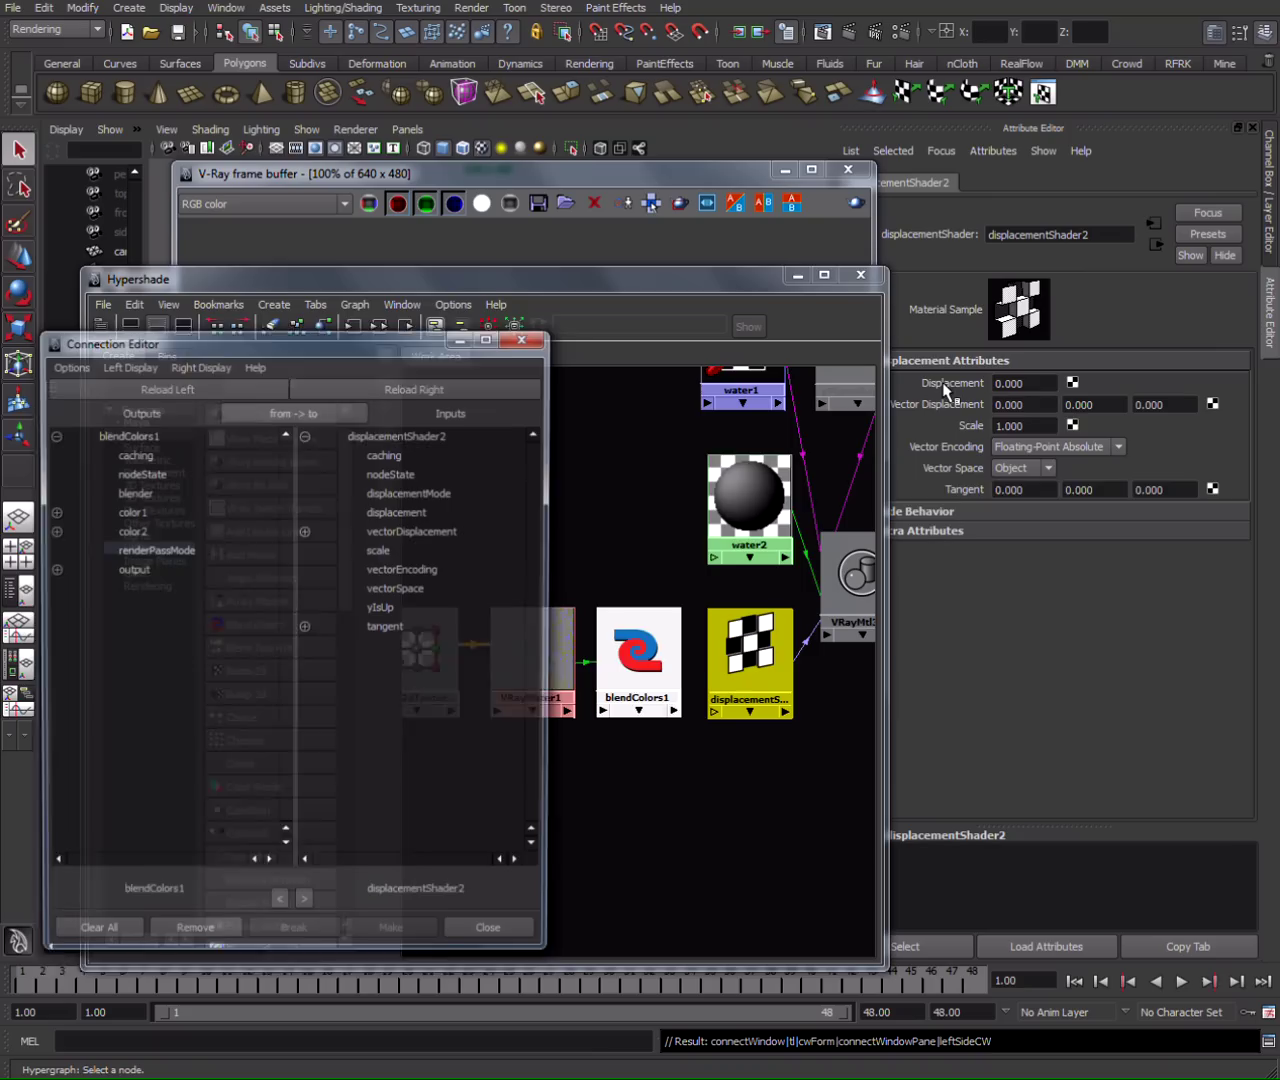
{"action": "left_click_drag", "start_coordinate": [420, 346], "coordinate": [1012, 339]}
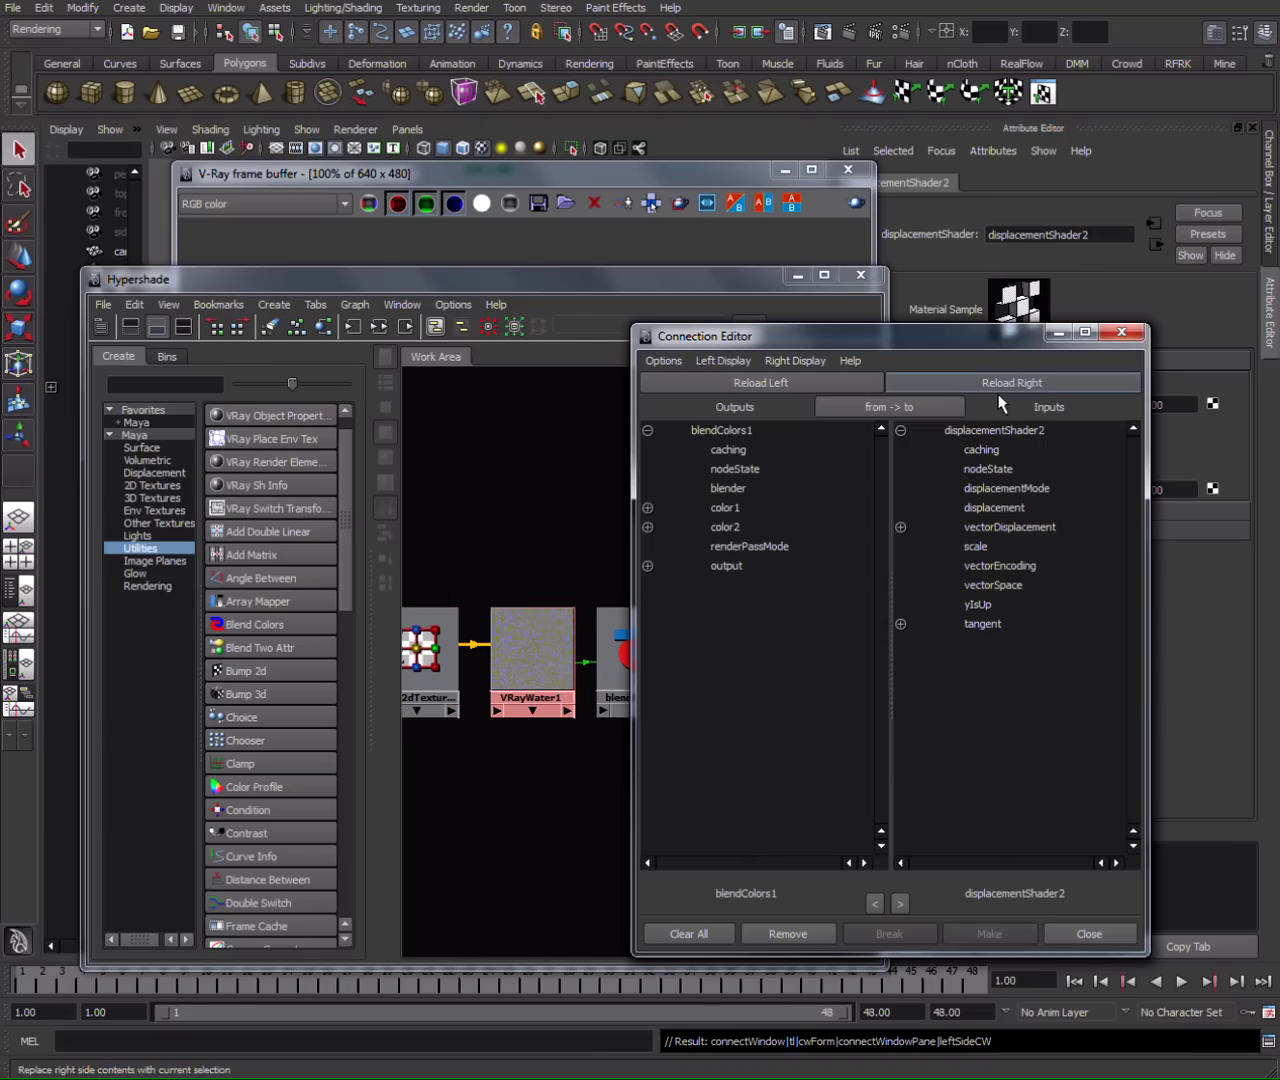
{"action": "left_click", "coordinate": [730, 489]}
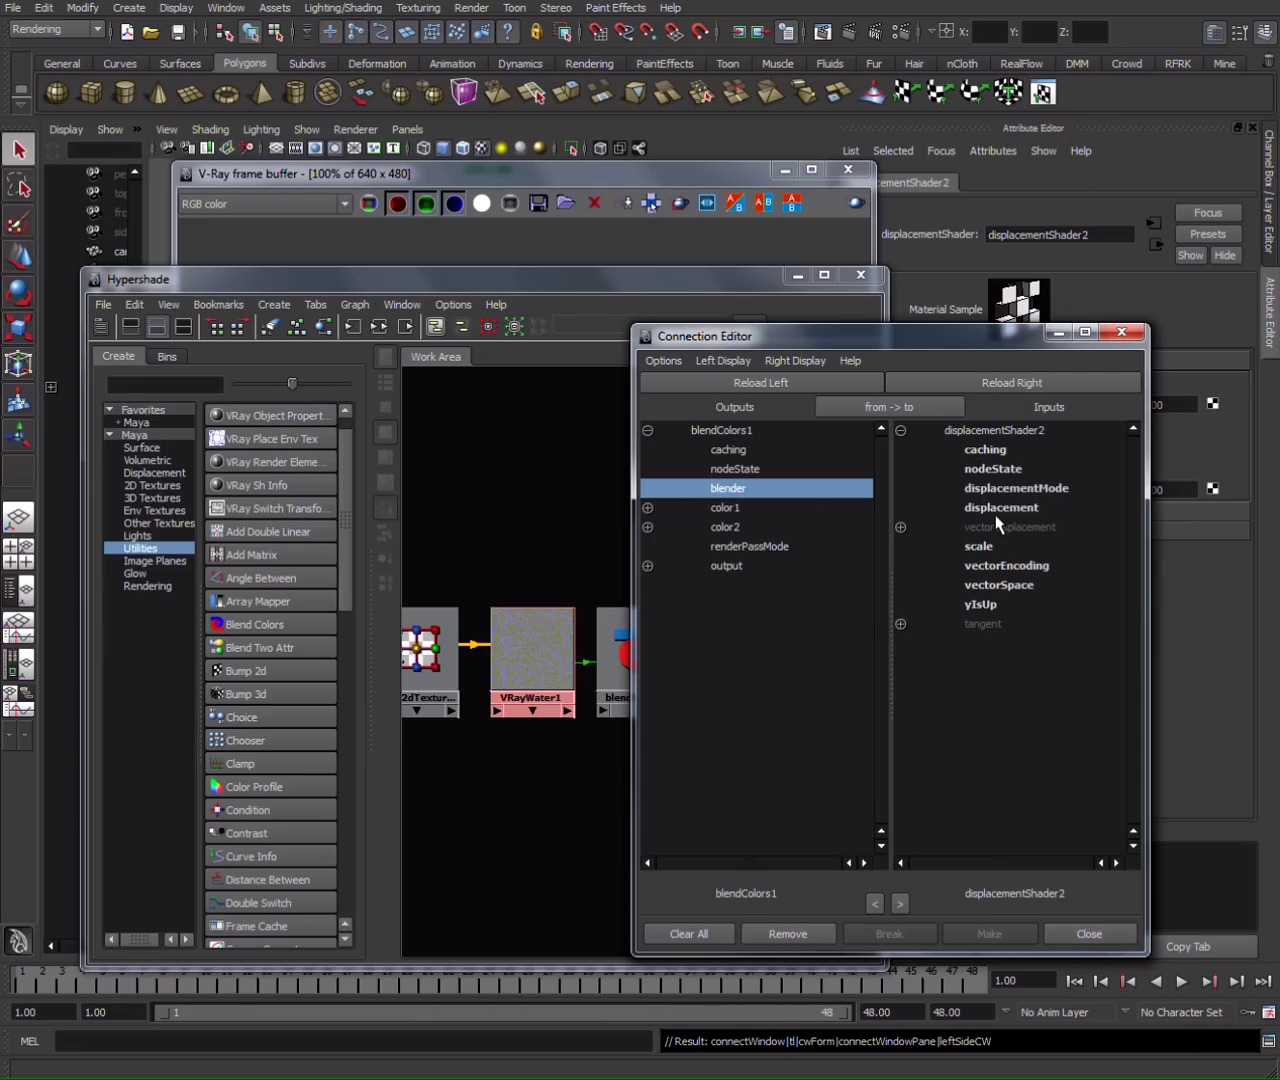
{"action": "left_click", "coordinate": [1035, 517]}
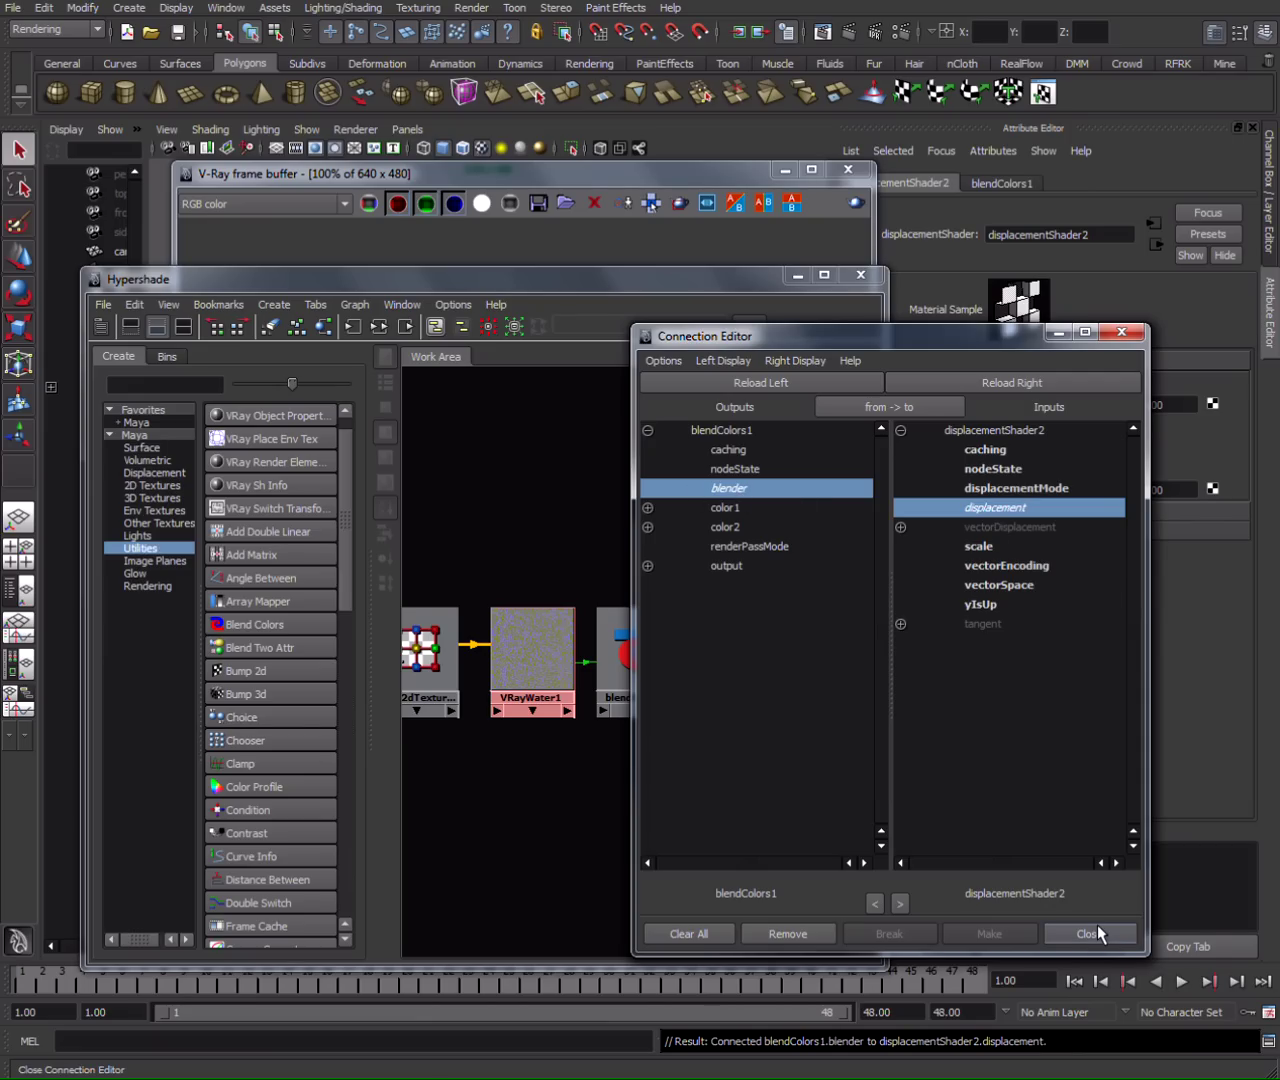
{"action": "left_click", "coordinate": [1097, 926]}
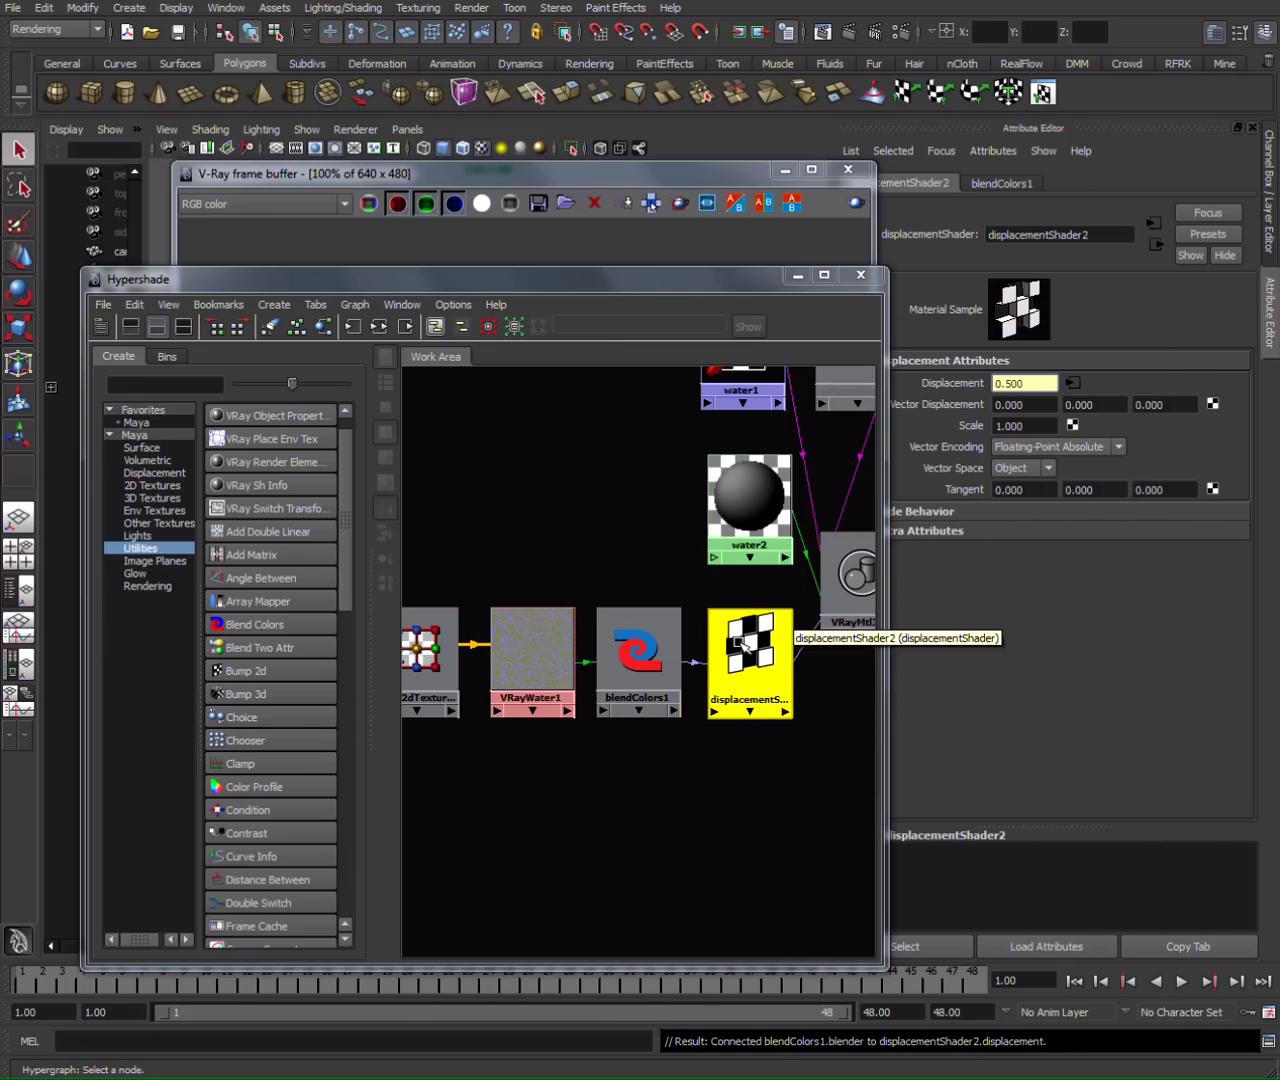
Set the Blend Colors node's Blender to 1 and render the canal again in the V-Ray frame buffer.
{"action": "left_click", "coordinate": [645, 652]}
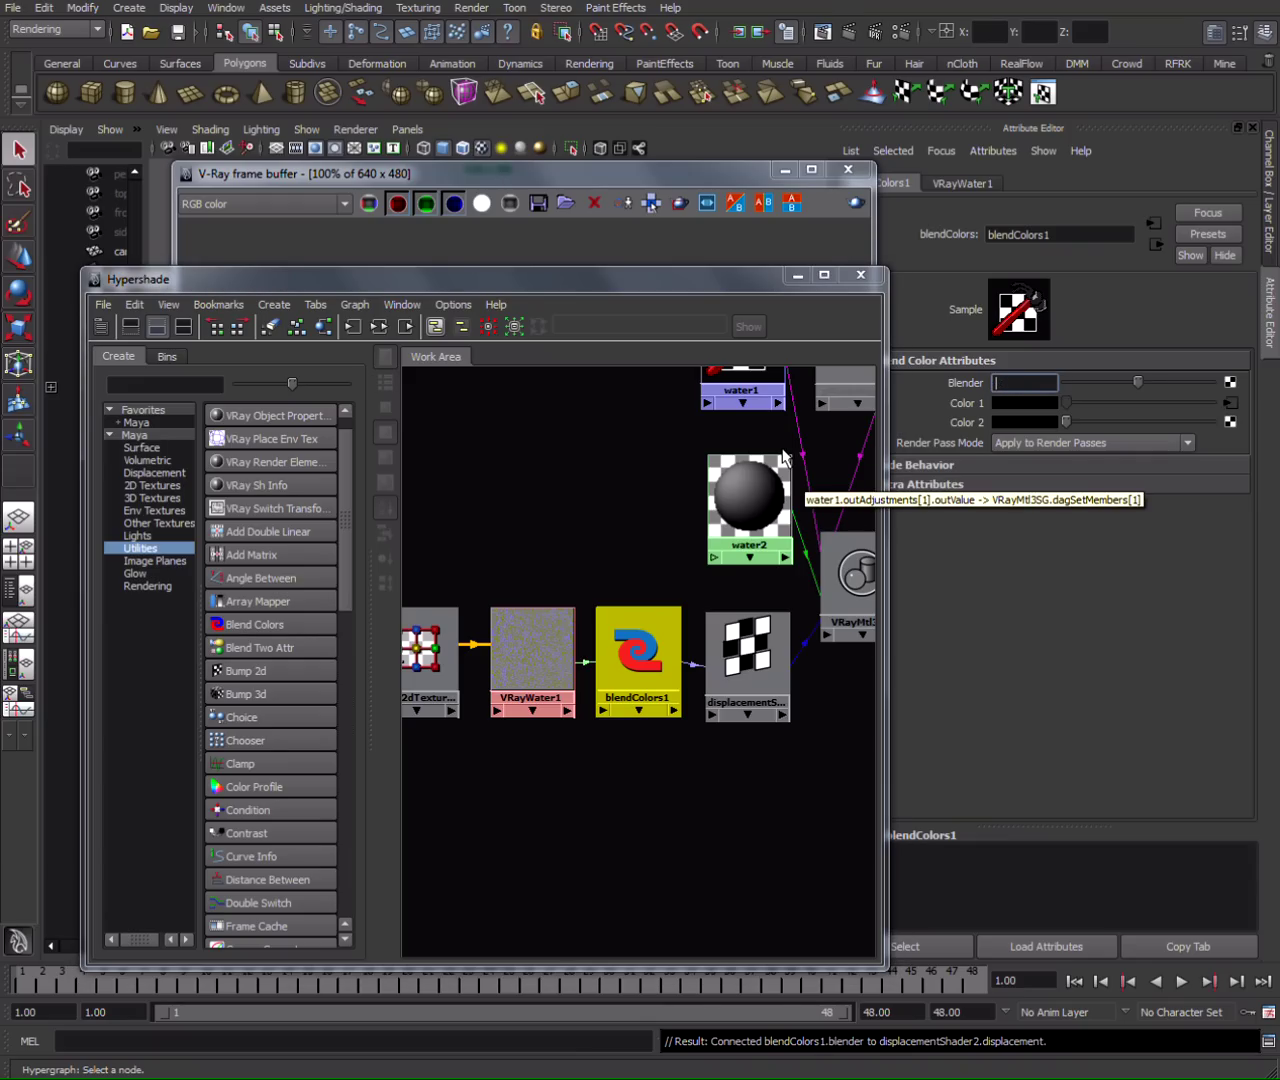
{"action": "type", "text": "1"}
{"action": "key", "text": "Return"}
{"action": "left_click", "coordinate": [688, 169]}
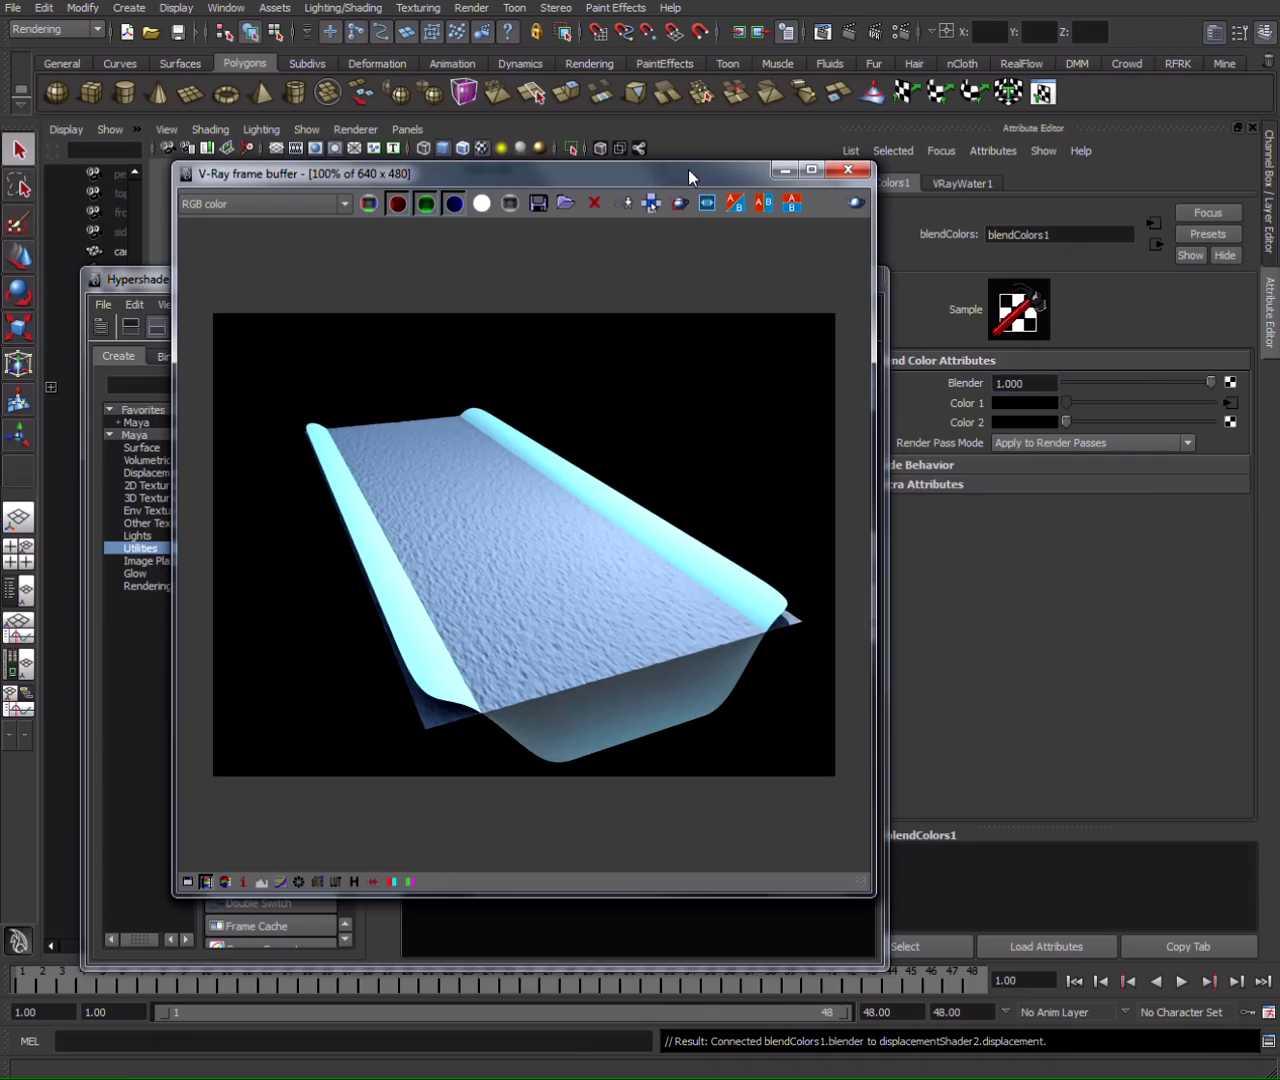
{"action": "left_click", "coordinate": [856, 202]}
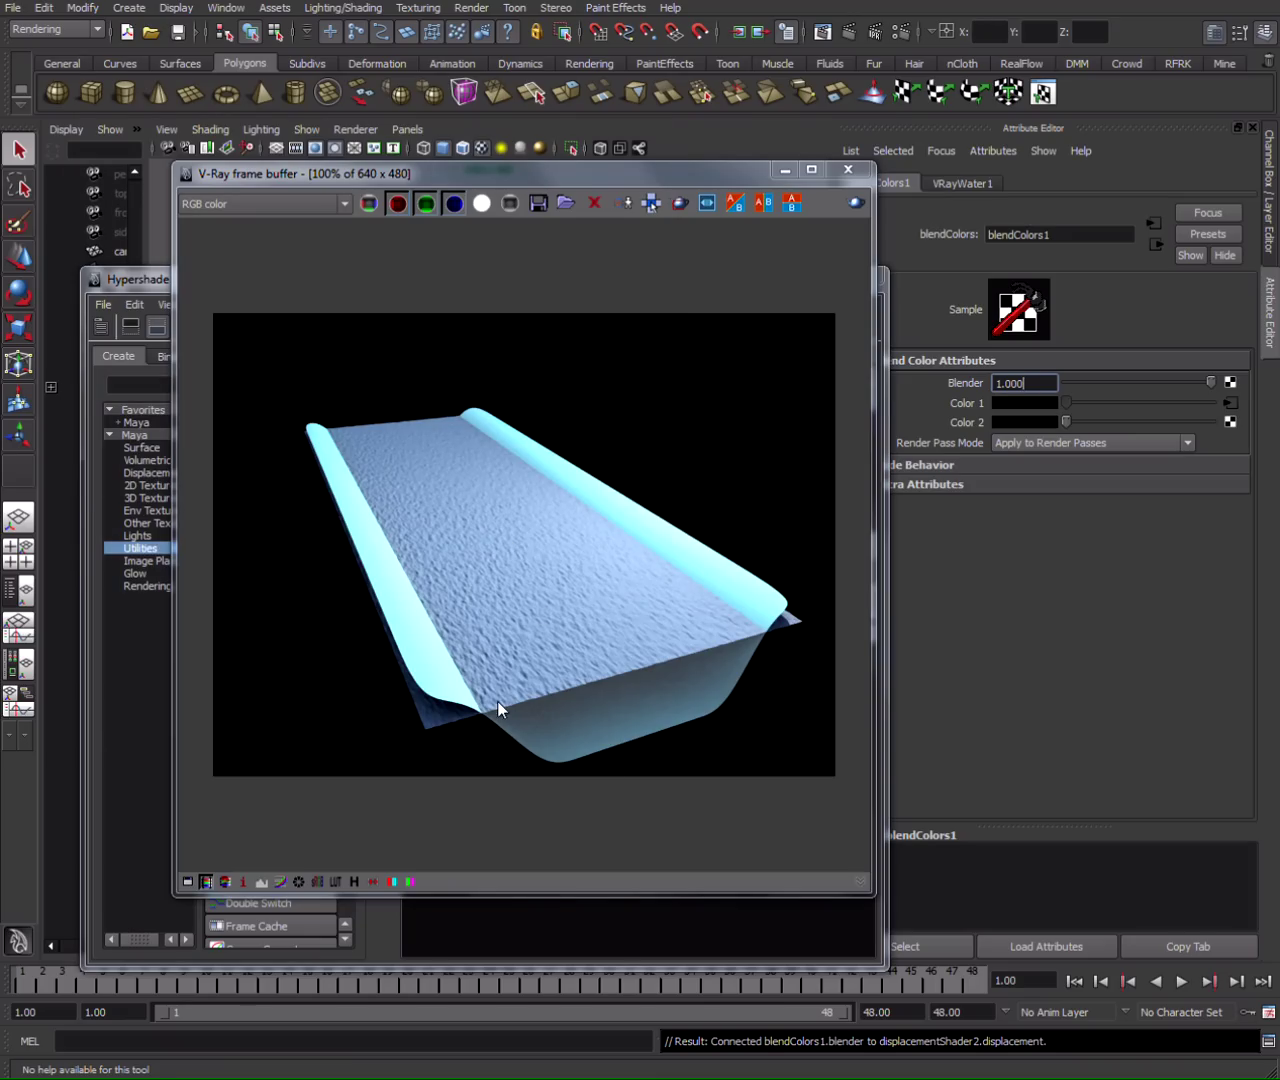
Set the Blend Colors node's Blender to 0.5 and re-render the canal in the V-Ray frame buffer.
{"action": "left_click", "coordinate": [678, 928]}
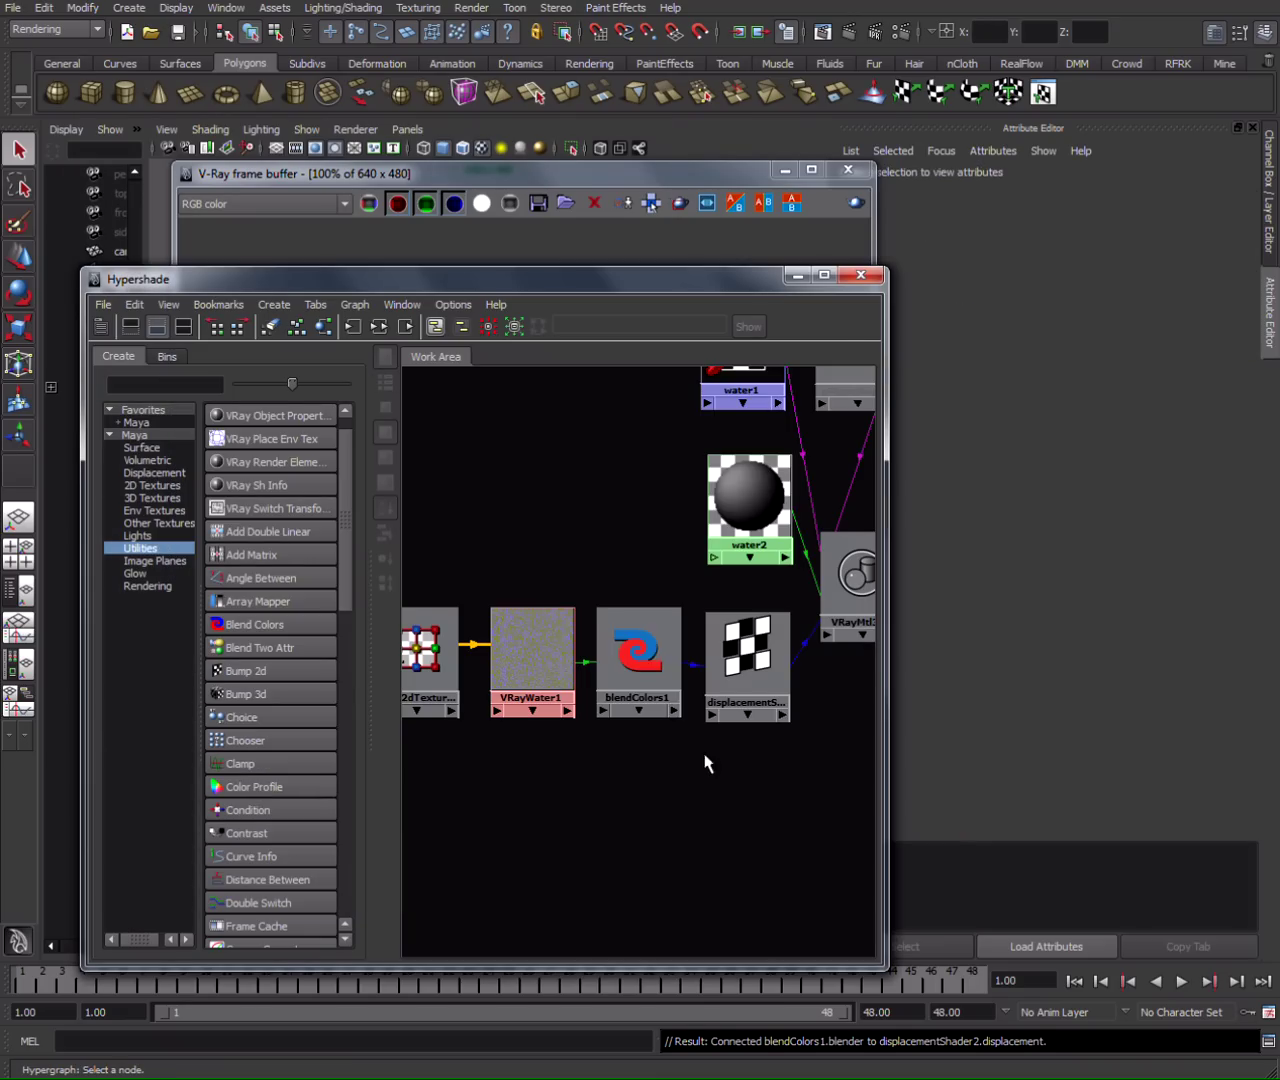
{"action": "left_click", "coordinate": [638, 660]}
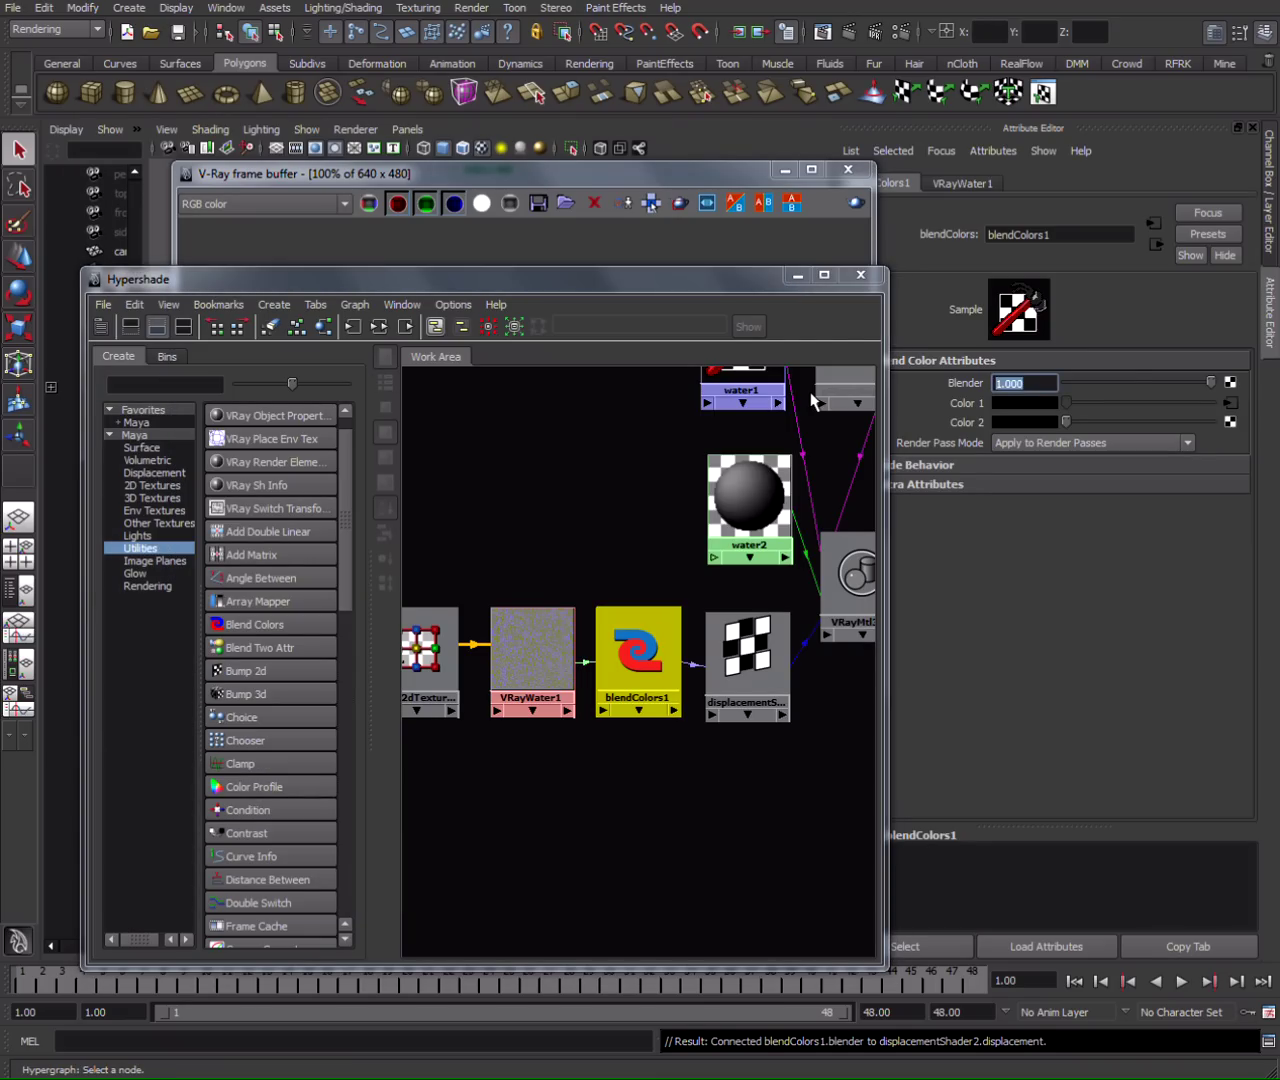
{"action": "type", "text": "0.5"}
{"action": "key", "text": "Return"}
{"action": "left_click", "coordinate": [830, 202]}
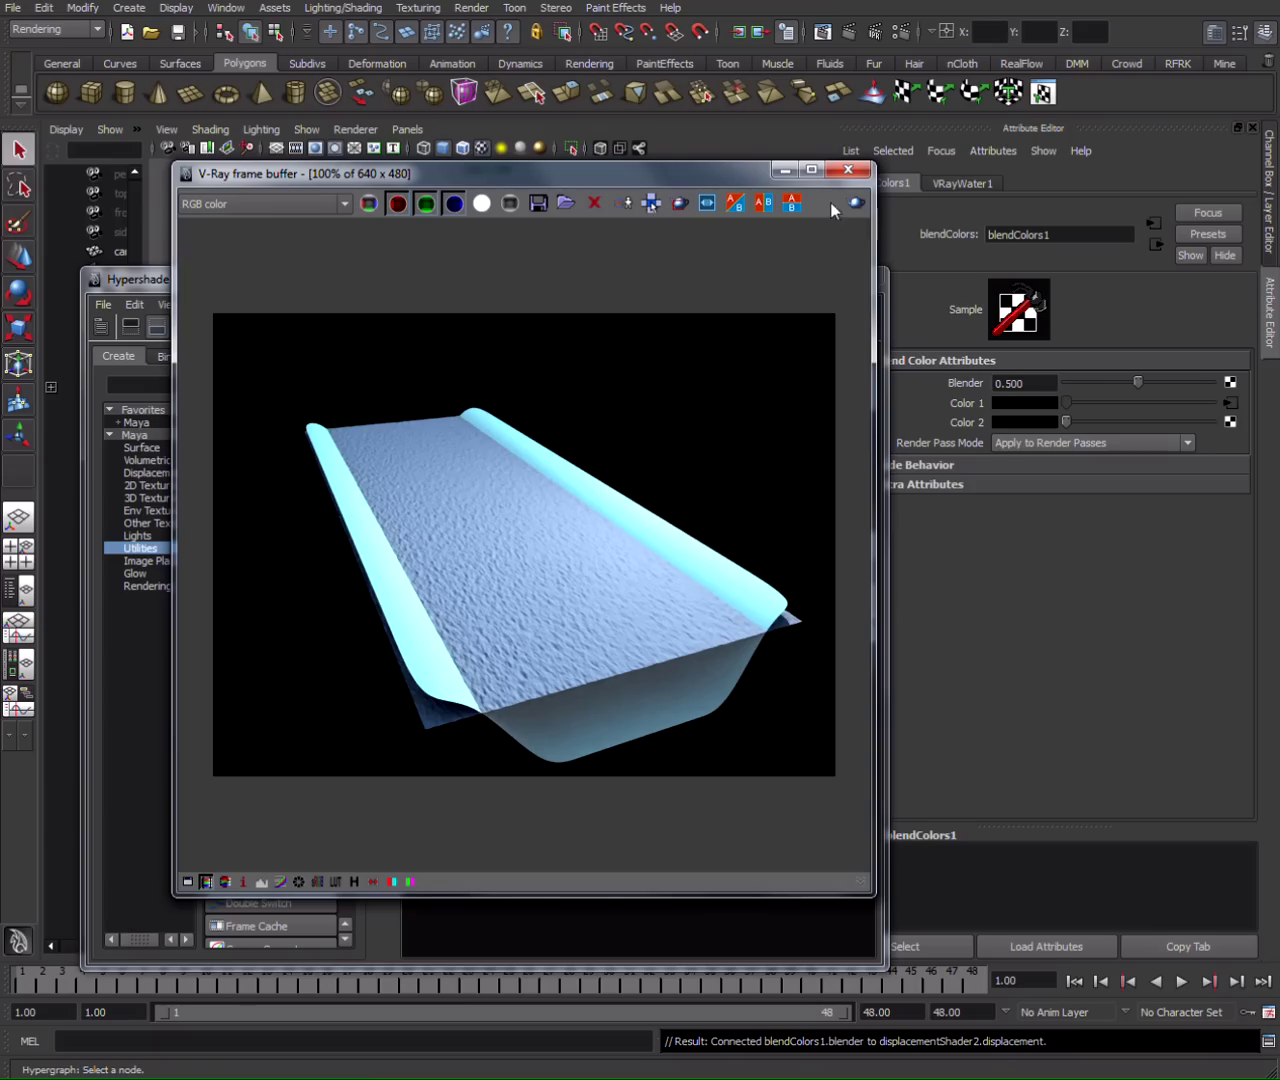
{"action": "left_click", "coordinate": [856, 208]}
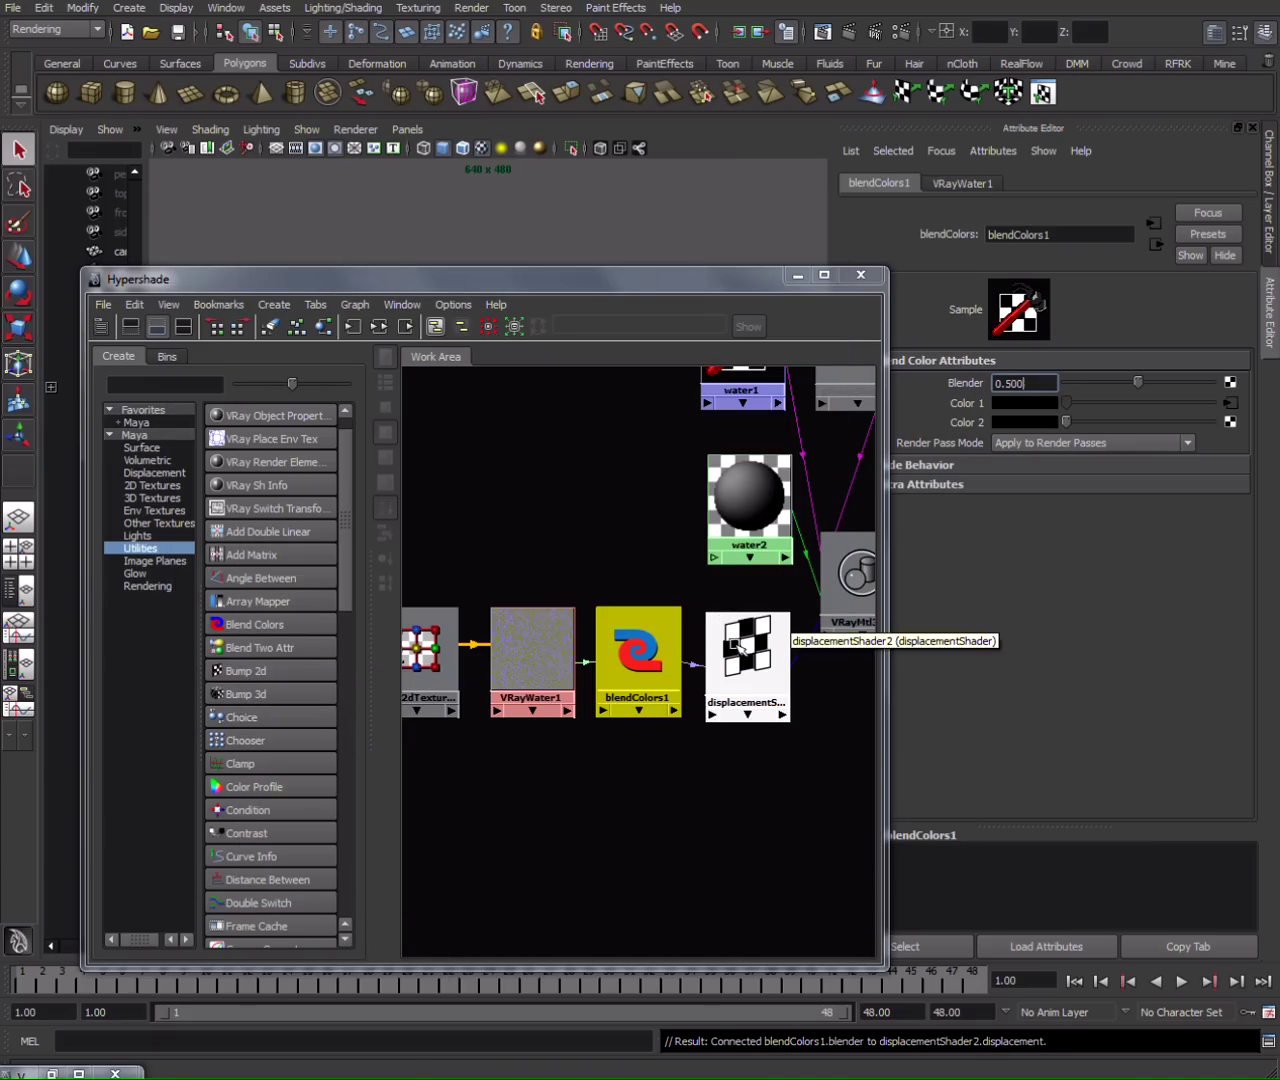
Switch to the water1 renders folder in Windows Explorer and open water.0001 from the WaterDis folder in FCheck.
{"action": "left_click", "coordinate": [740, 635]}
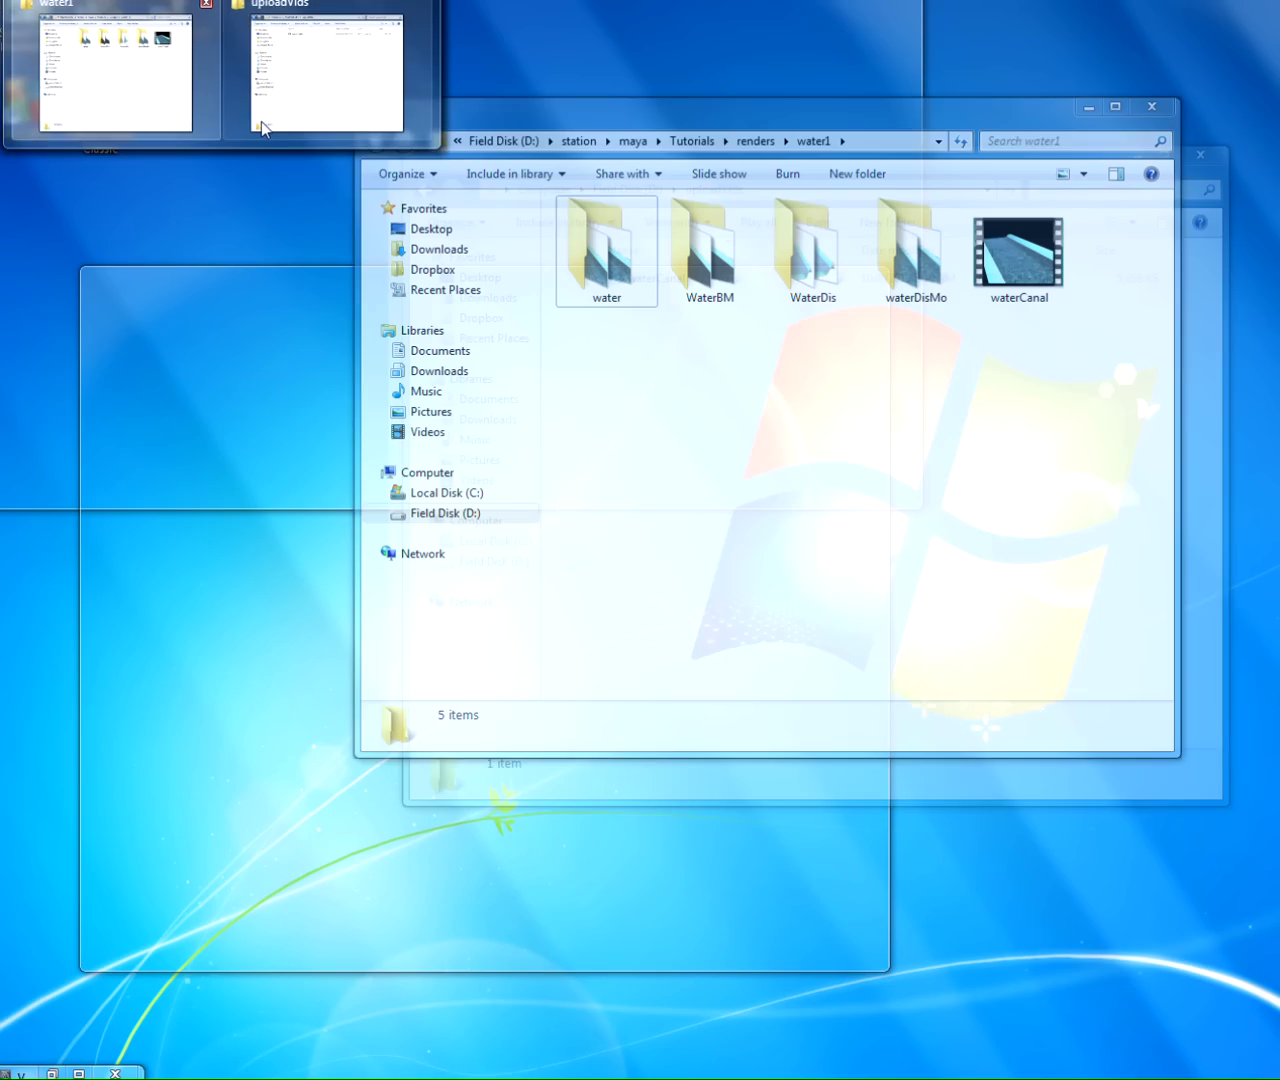
{"action": "left_click", "coordinate": [261, 121]}
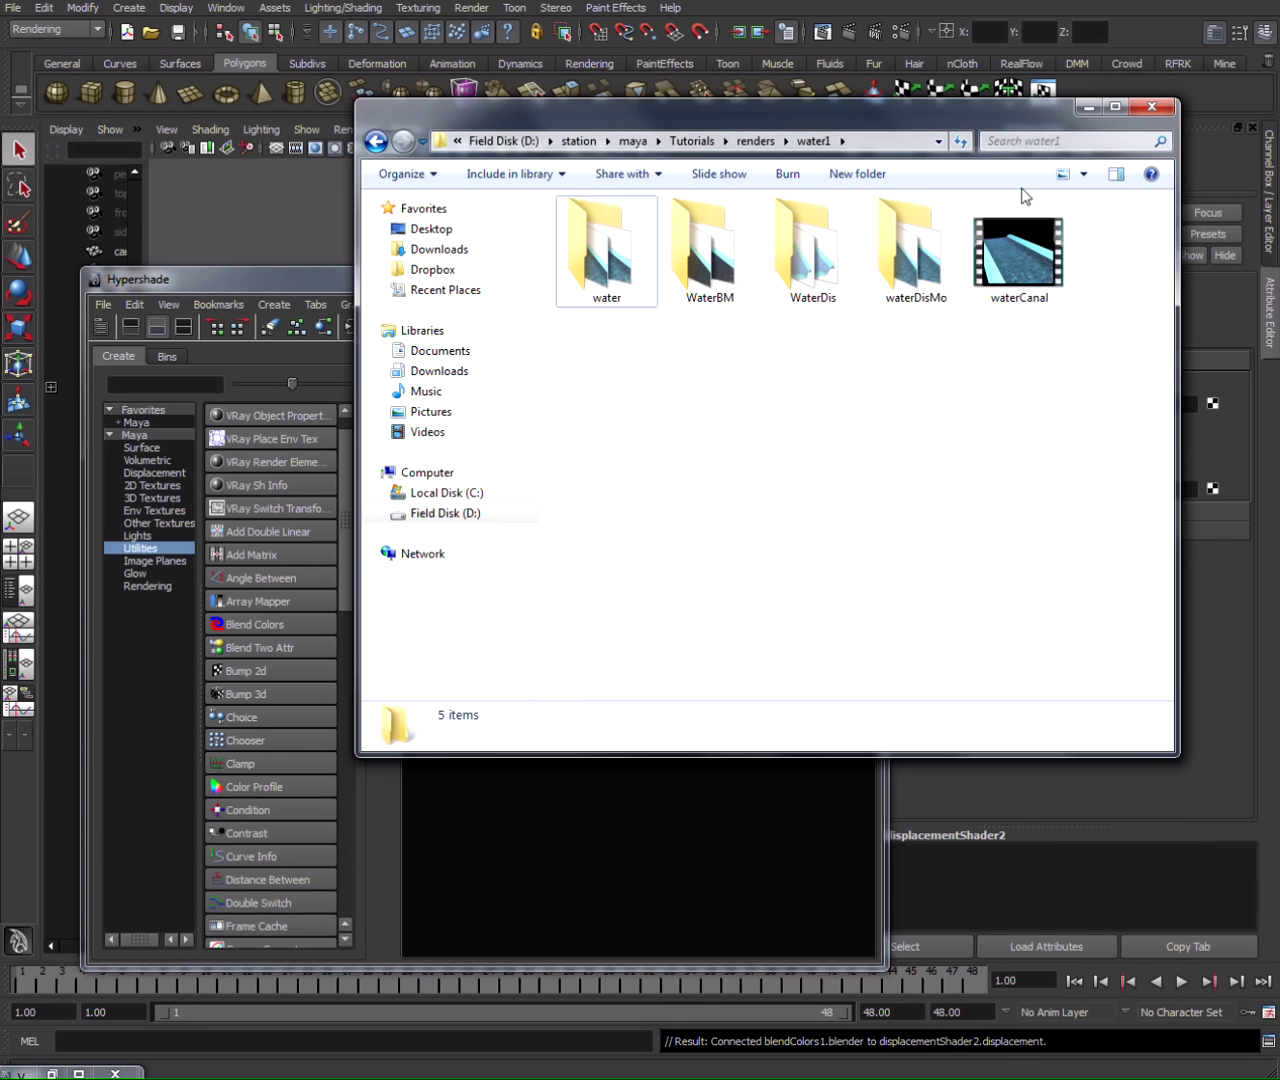
{"action": "left_click_drag", "start_coordinate": [980, 122], "coordinate": [1279, 246]}
{"action": "left_click_drag", "start_coordinate": [1140, 246], "coordinate": [1279, 257]}
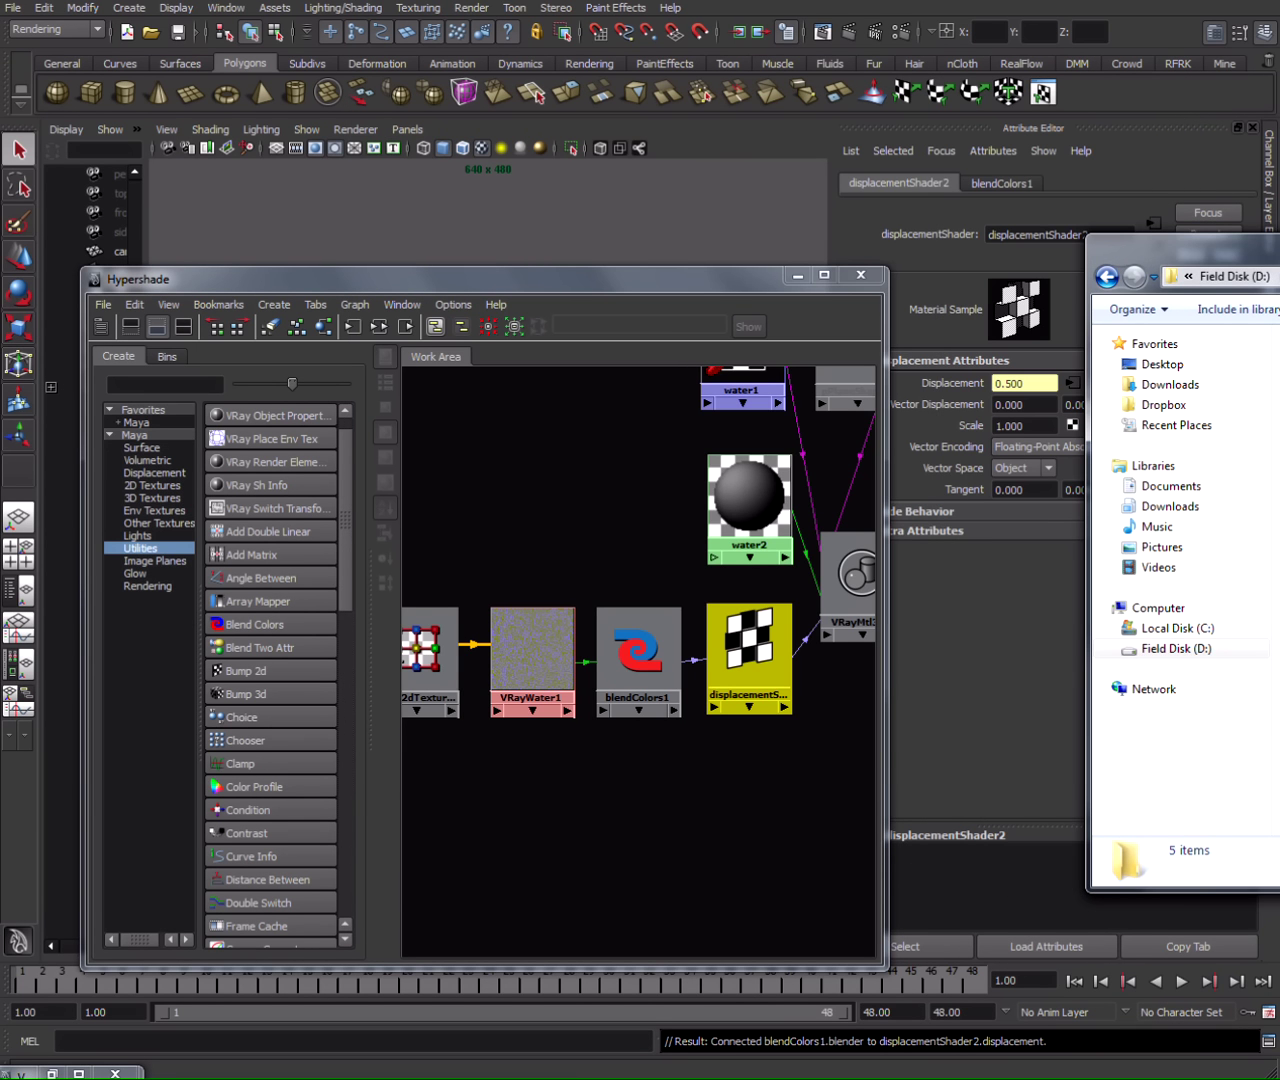
{"action": "key", "text": "Return"}
{"action": "key", "text": "Down"}
{"action": "key", "text": "Return"}
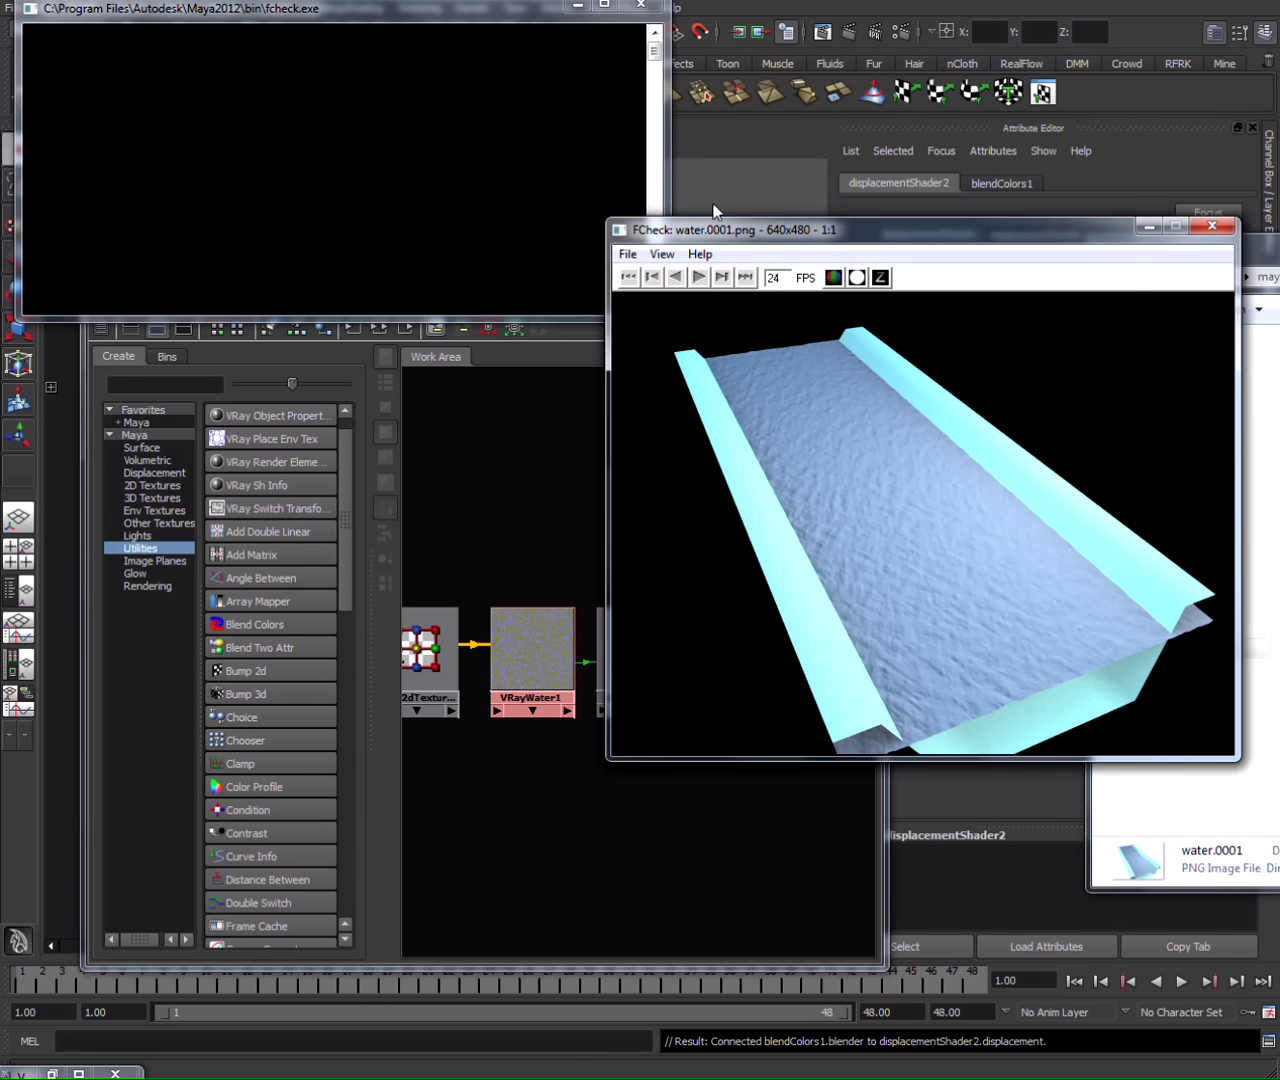
Load the water PNG sequence from the WaterDis folder as an animation in FCheck, play it, and close the player.
{"action": "left_click_drag", "start_coordinate": [713, 229], "coordinate": [605, 179]}
{"action": "left_click", "coordinate": [520, 204]}
{"action": "left_click", "coordinate": [552, 268]}
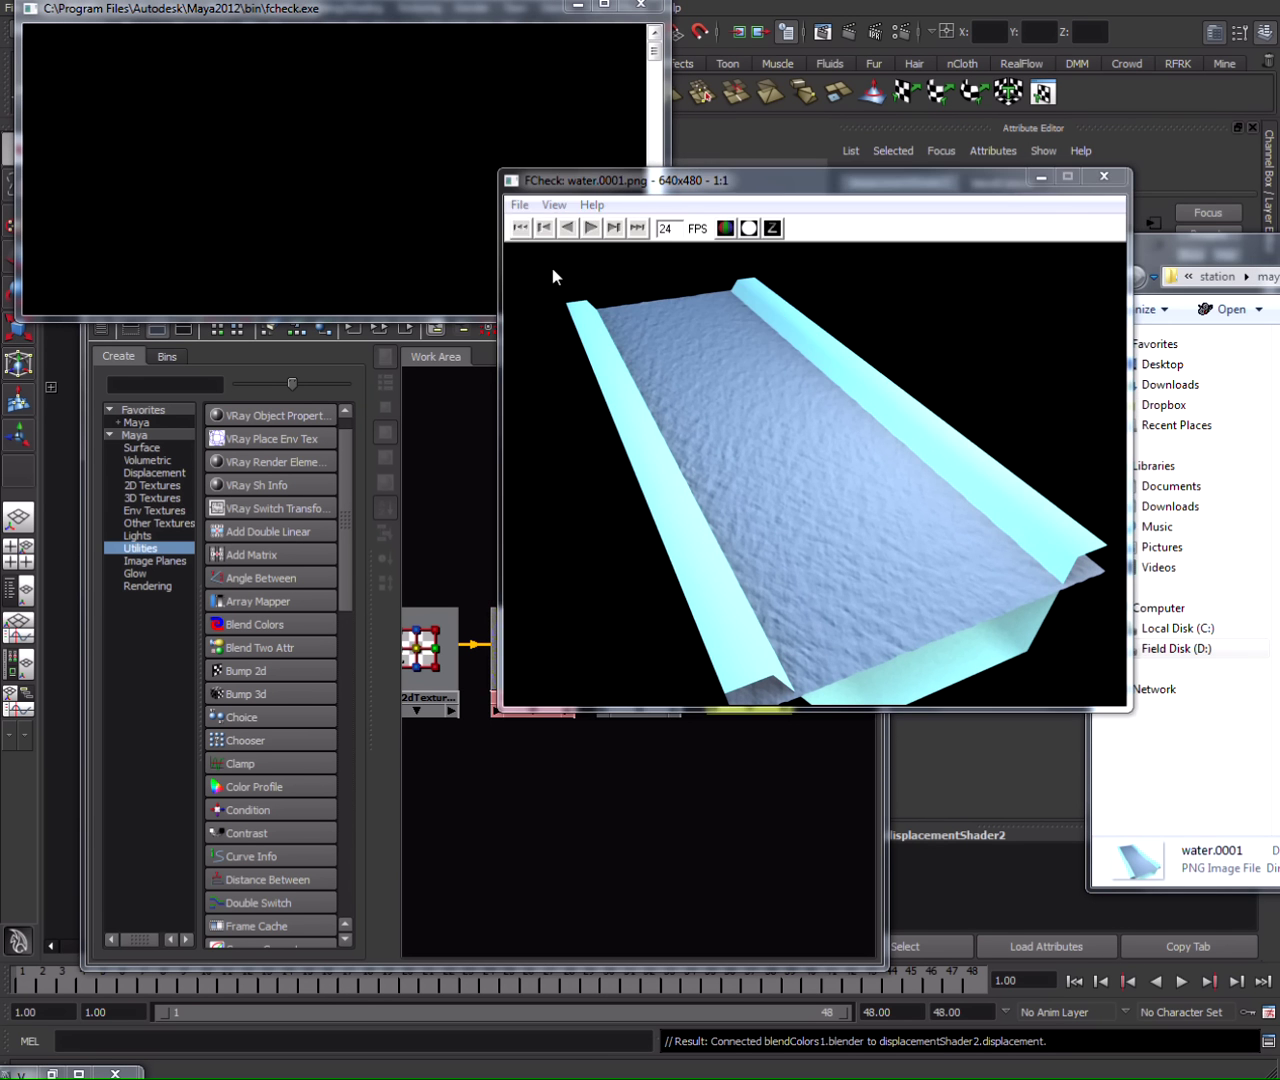
{"action": "left_click", "coordinate": [658, 336]}
{"action": "left_click", "coordinate": [1008, 535]}
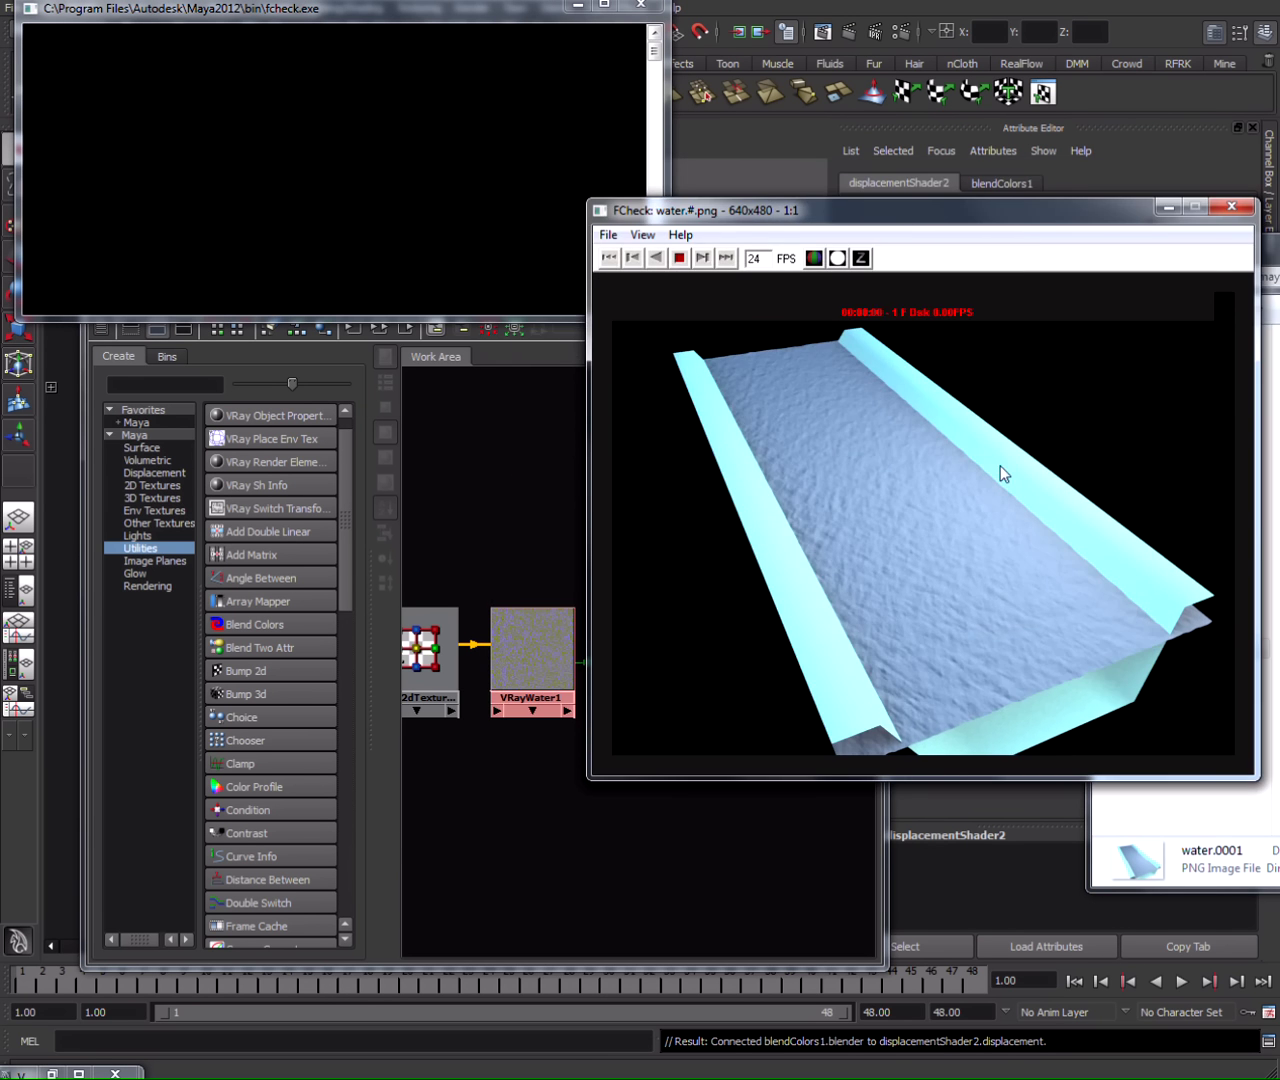
{"action": "left_click_drag", "start_coordinate": [1011, 212], "coordinate": [831, 216]}
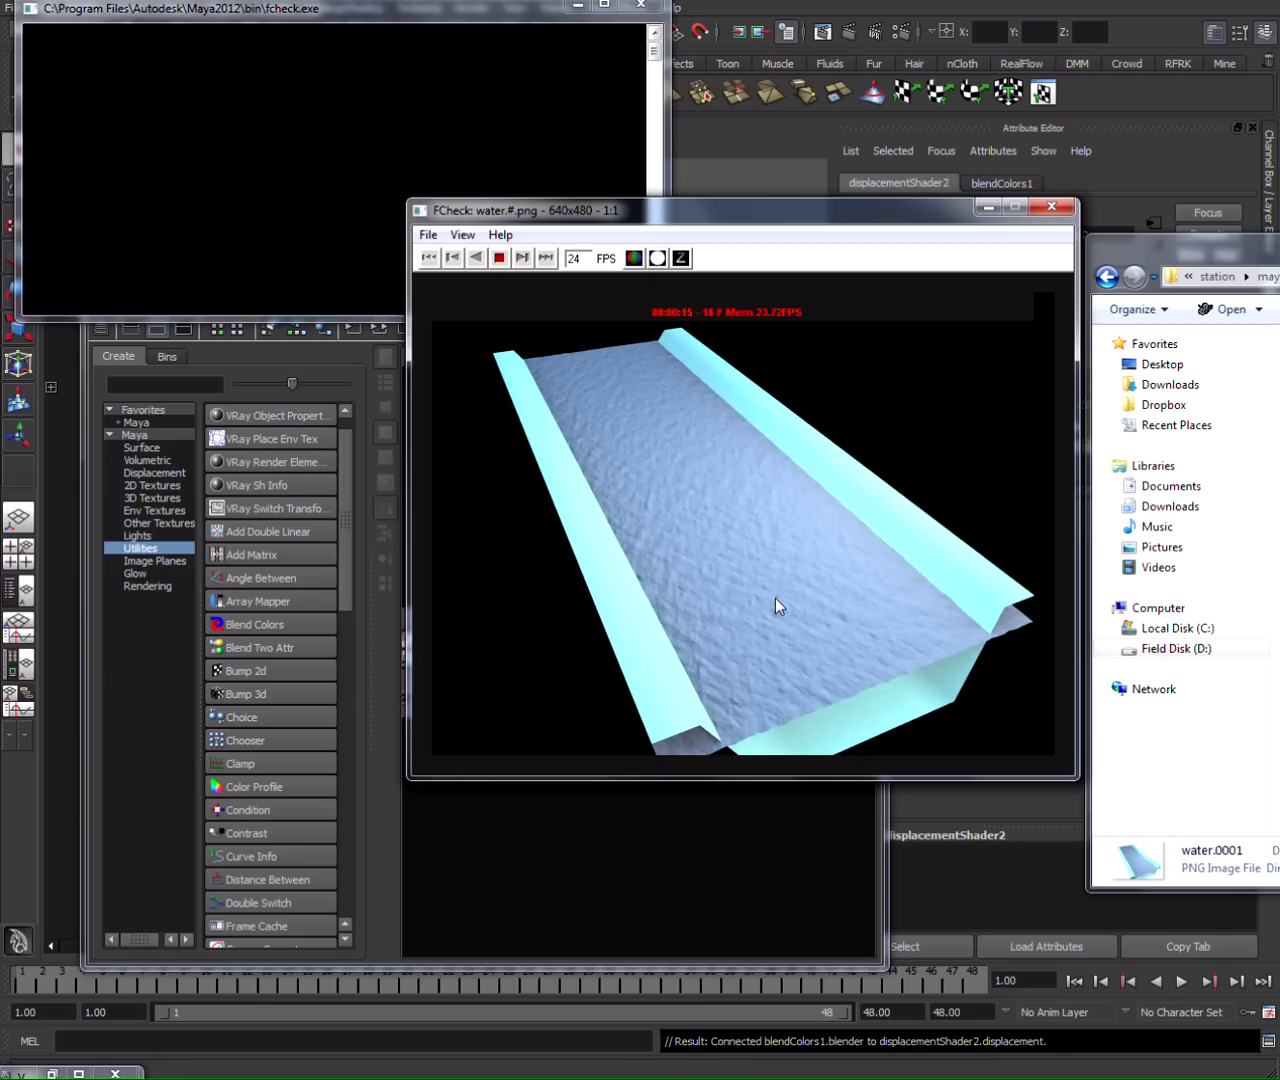
{"action": "left_click", "coordinate": [1052, 207]}
{"action": "left_click_drag", "start_coordinate": [1225, 250], "coordinate": [920, 245]}
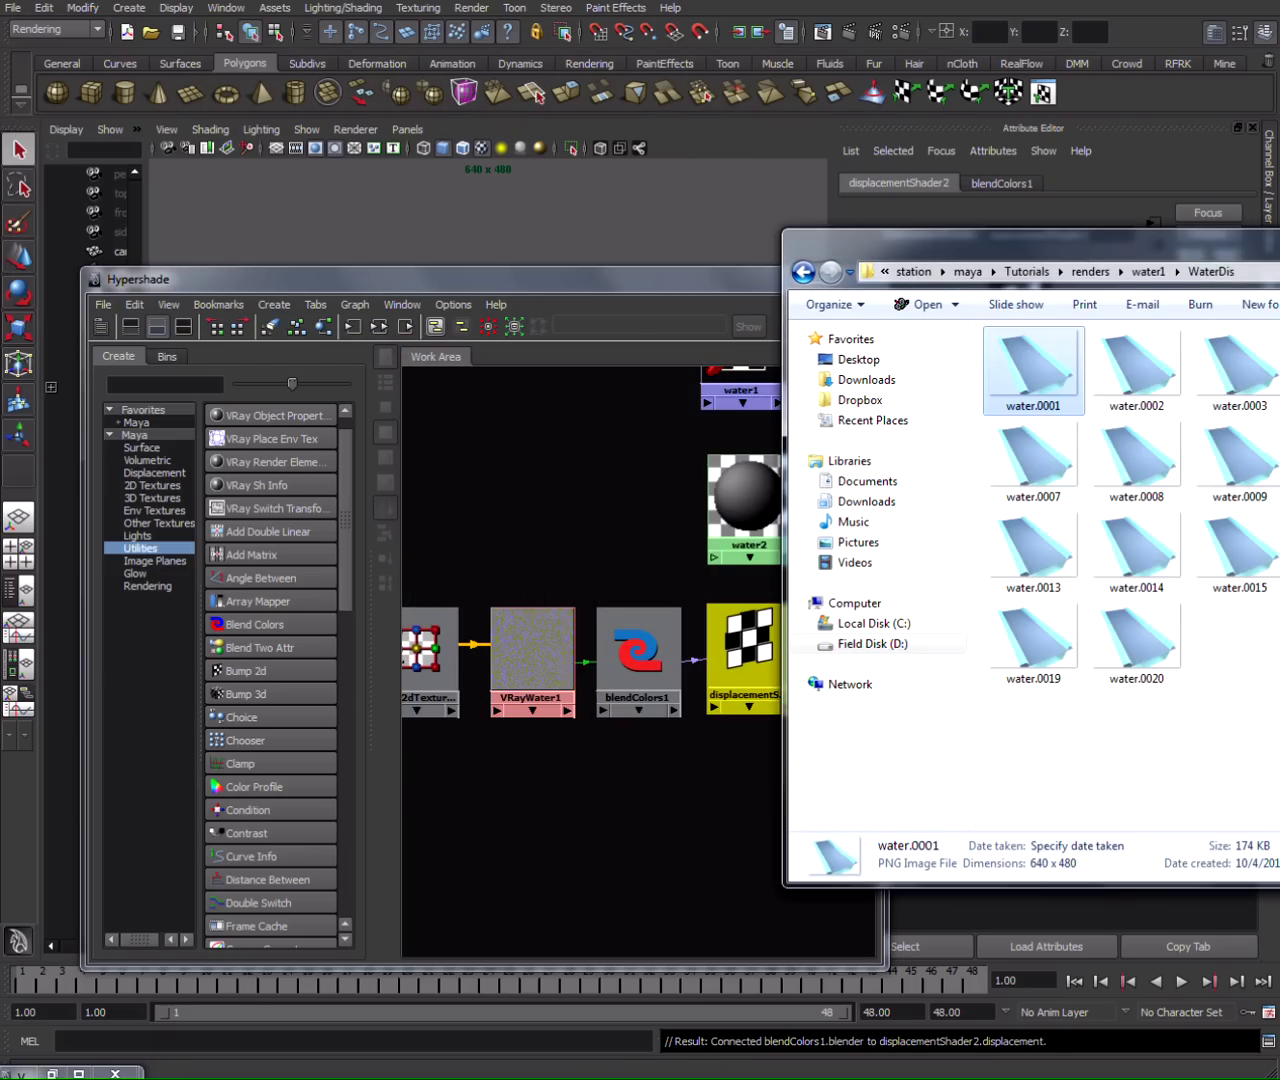
Return to Maya's Hypershade and set the Wind Magnitude of the VRayWater1 texture to 30, viewing its swatch enlarged.
{"action": "left_click", "coordinate": [735, 658]}
{"action": "left_click", "coordinate": [545, 655]}
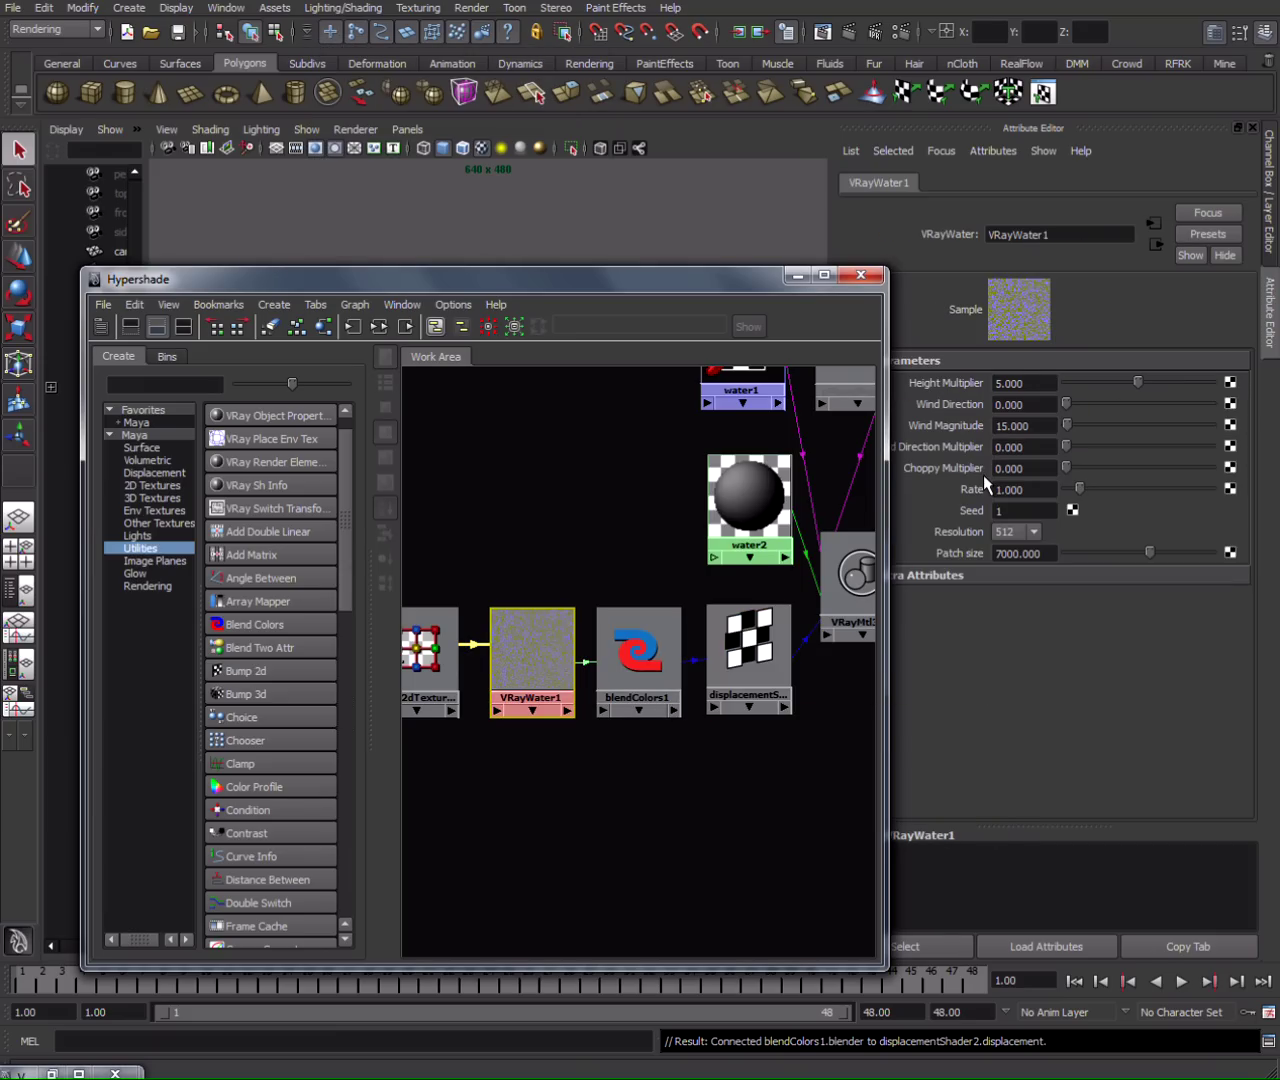
{"action": "left_click_drag", "start_coordinate": [727, 280], "coordinate": [683, 279]}
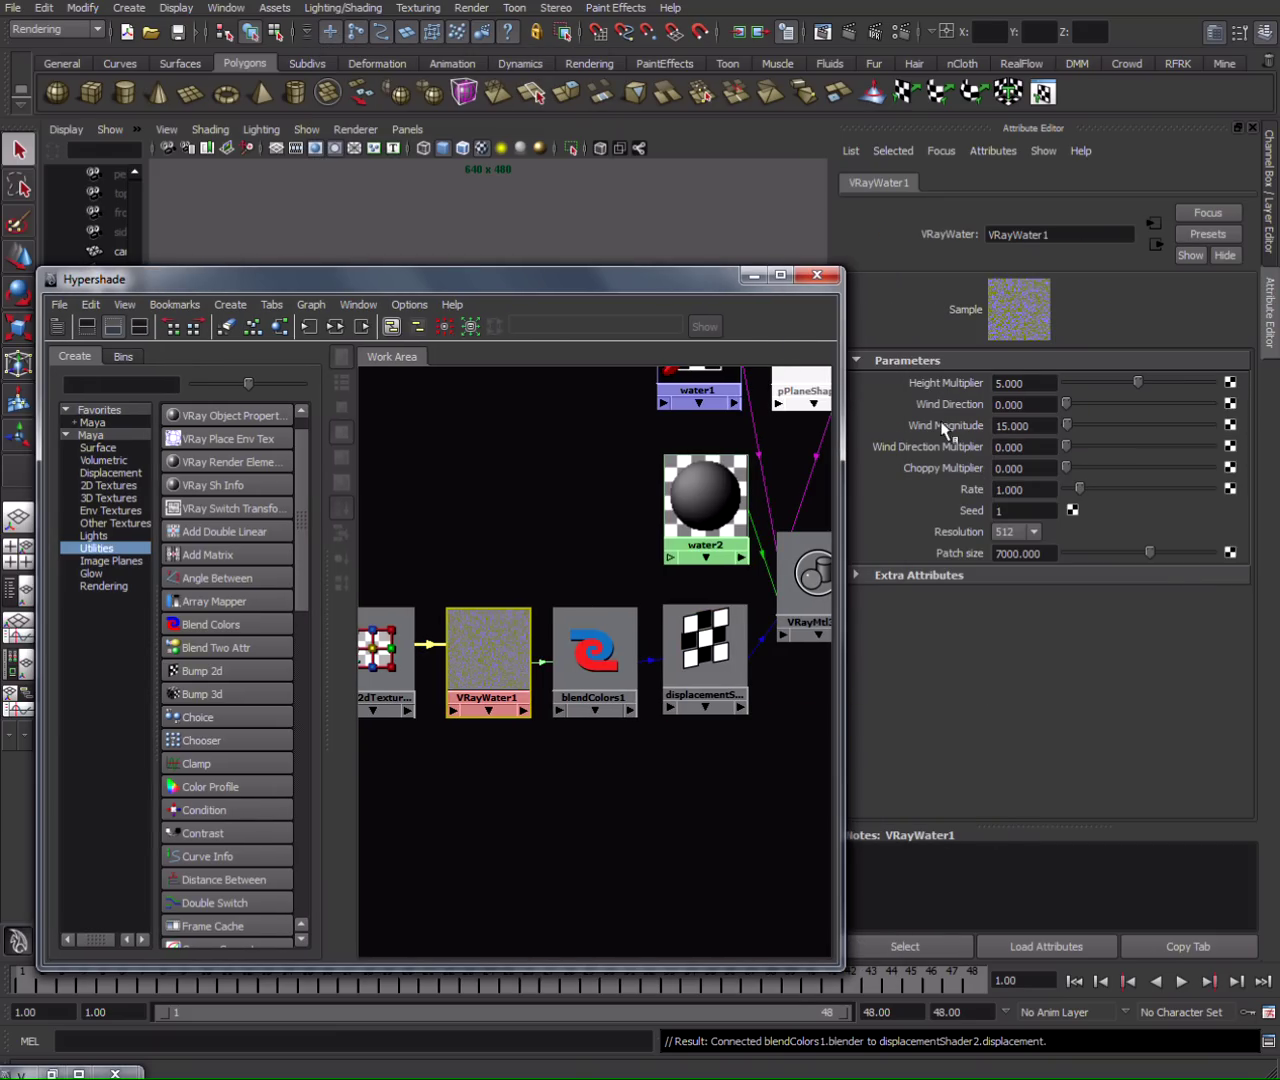
{"action": "left_click", "coordinate": [1048, 428]}
{"action": "scroll", "coordinate": [510, 574], "scroll_direction": "up", "scroll_amount": 5}
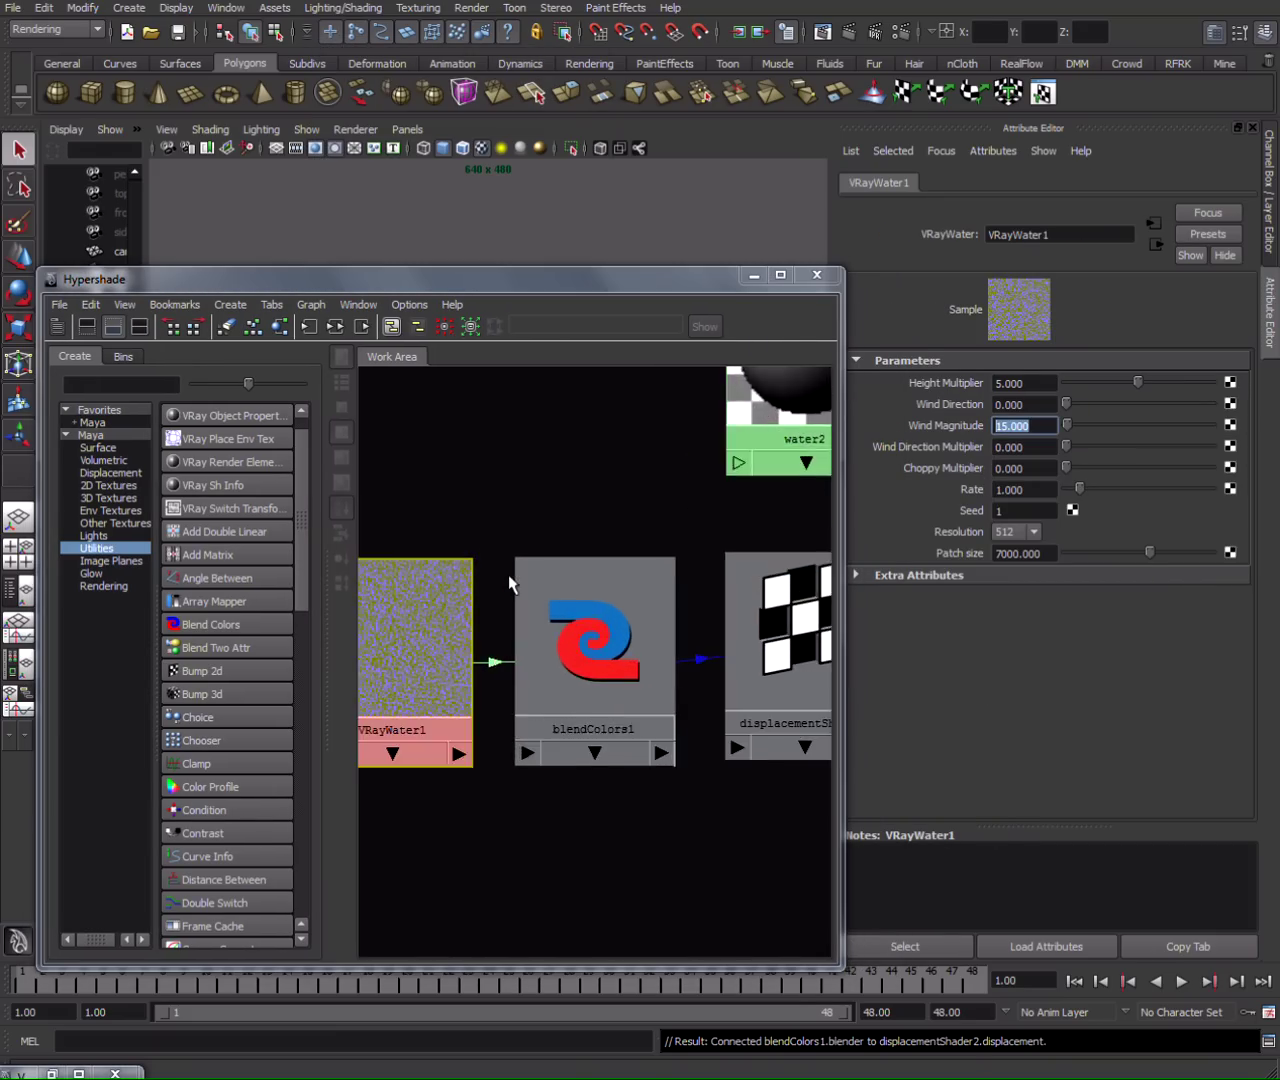
{"action": "middle_click_drag", "start_coordinate": [493, 650], "coordinate": [704, 621], "text": "alt"}
{"action": "scroll", "coordinate": [704, 621], "scroll_direction": "up", "scroll_amount": 4}
{"action": "scroll", "coordinate": [786, 526], "scroll_direction": "up", "scroll_amount": 5}
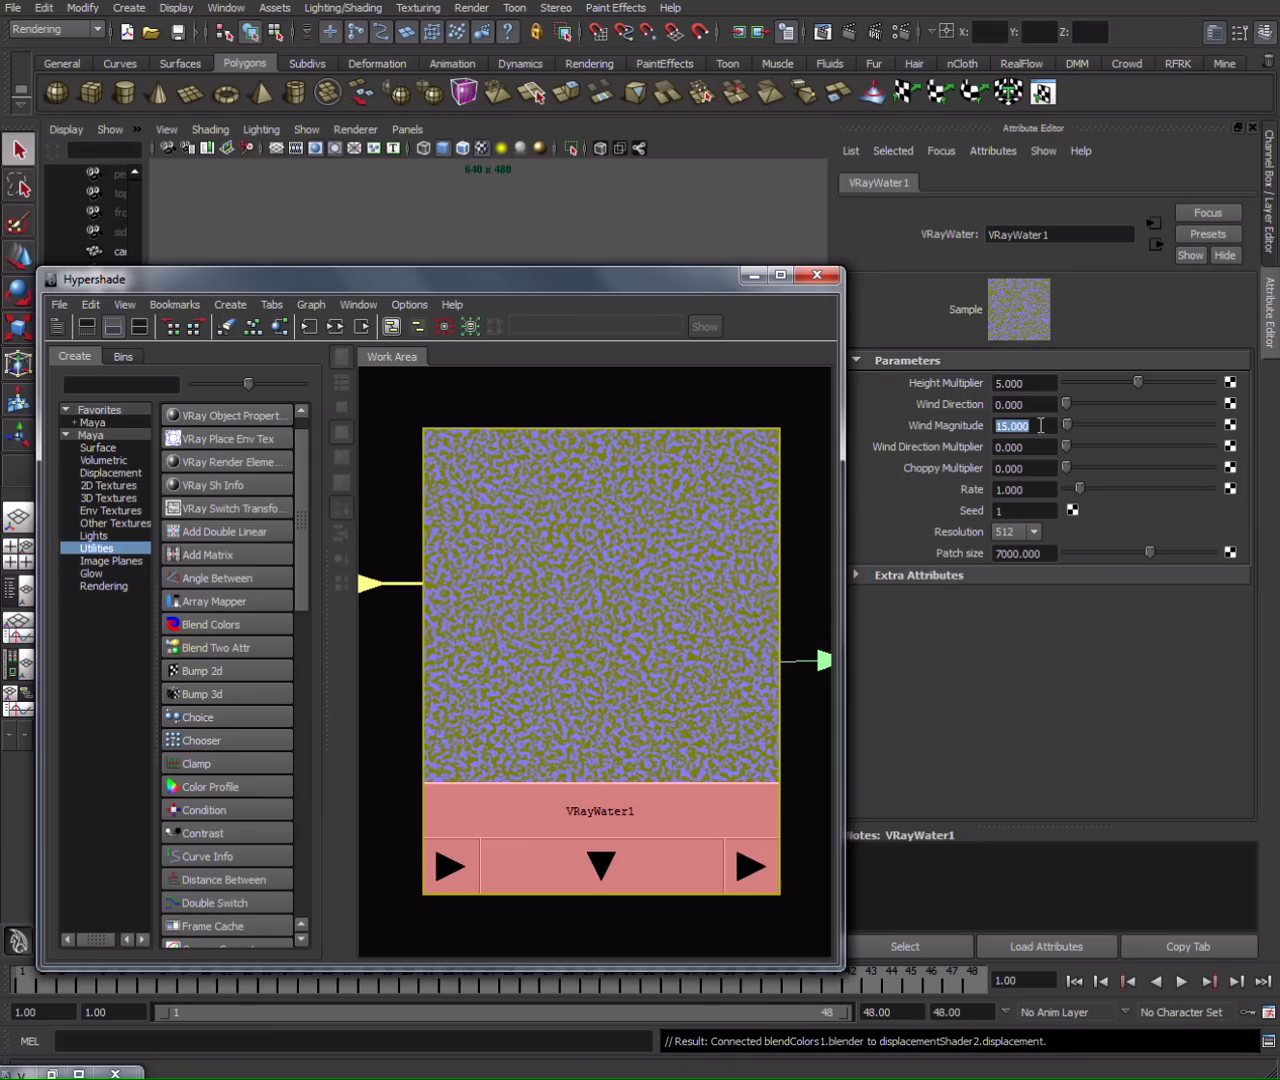
{"action": "type", "text": "30"}
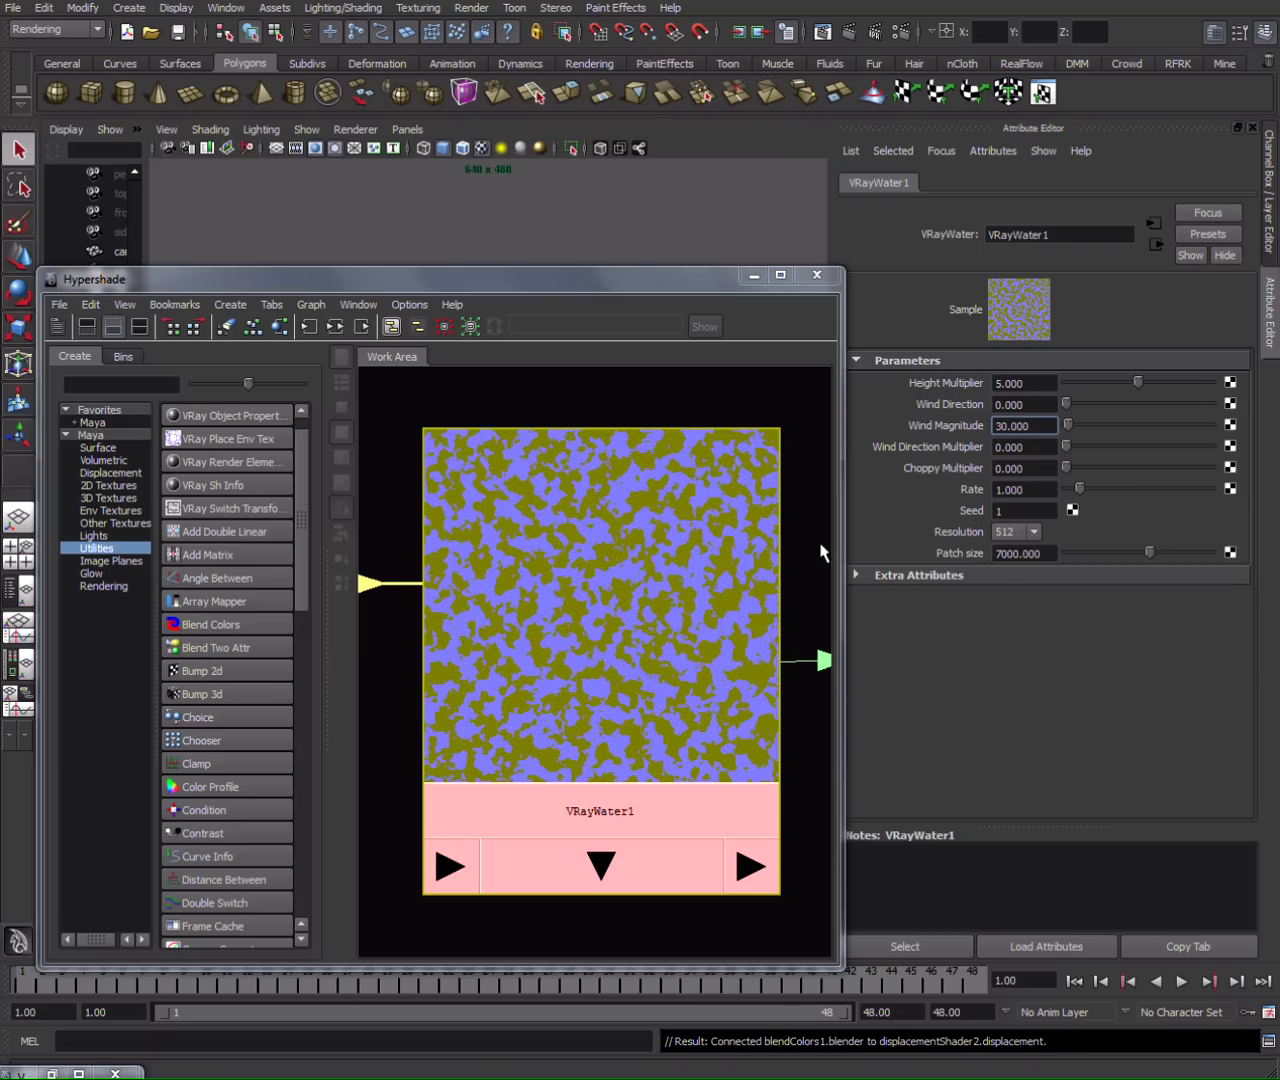
Set VRayWater1's Wind Magnitude to 15 and compare the pattern in its swatch.
{"action": "double_click", "coordinate": [1034, 425]}
{"action": "type", "text": "15"}
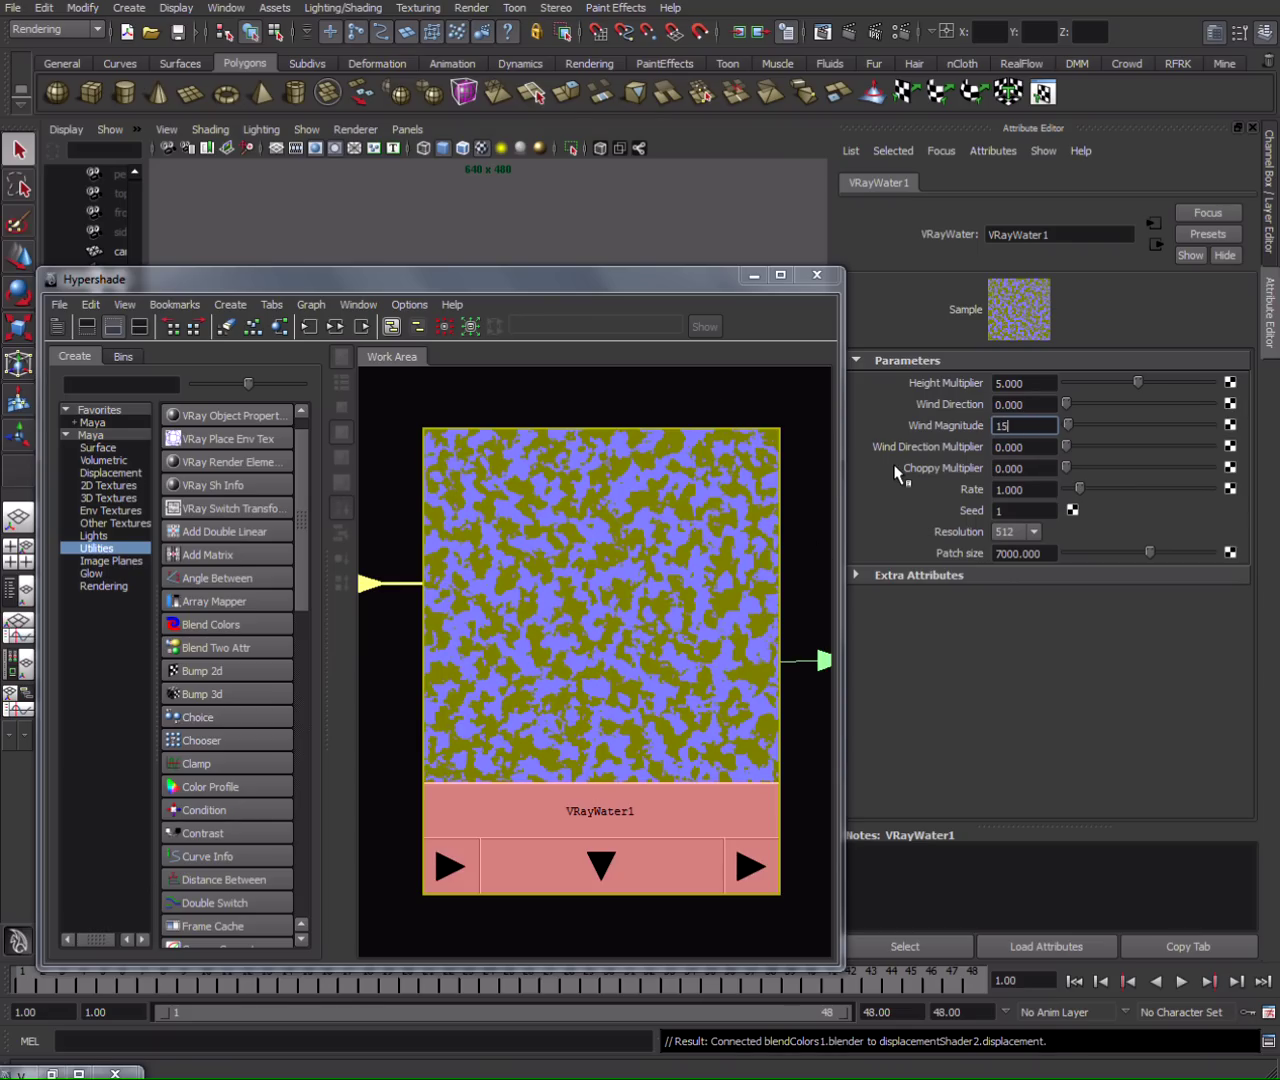
{"action": "key", "text": "Return"}
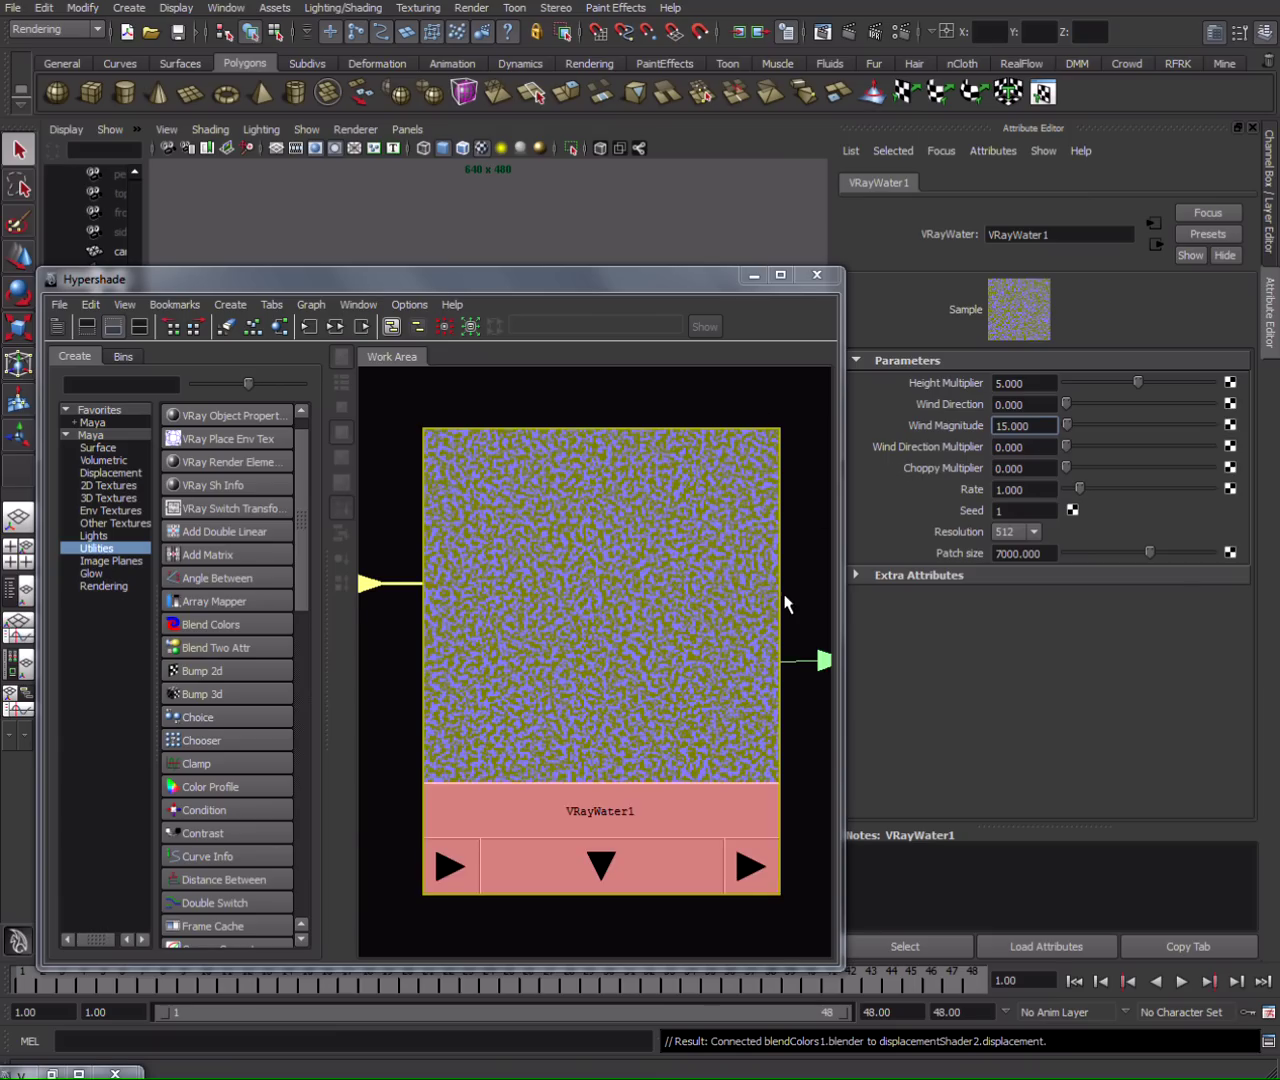
{"action": "scroll", "coordinate": [786, 603], "scroll_direction": "down", "scroll_amount": 3}
{"action": "scroll", "coordinate": [704, 554], "scroll_direction": "down", "scroll_amount": 3}
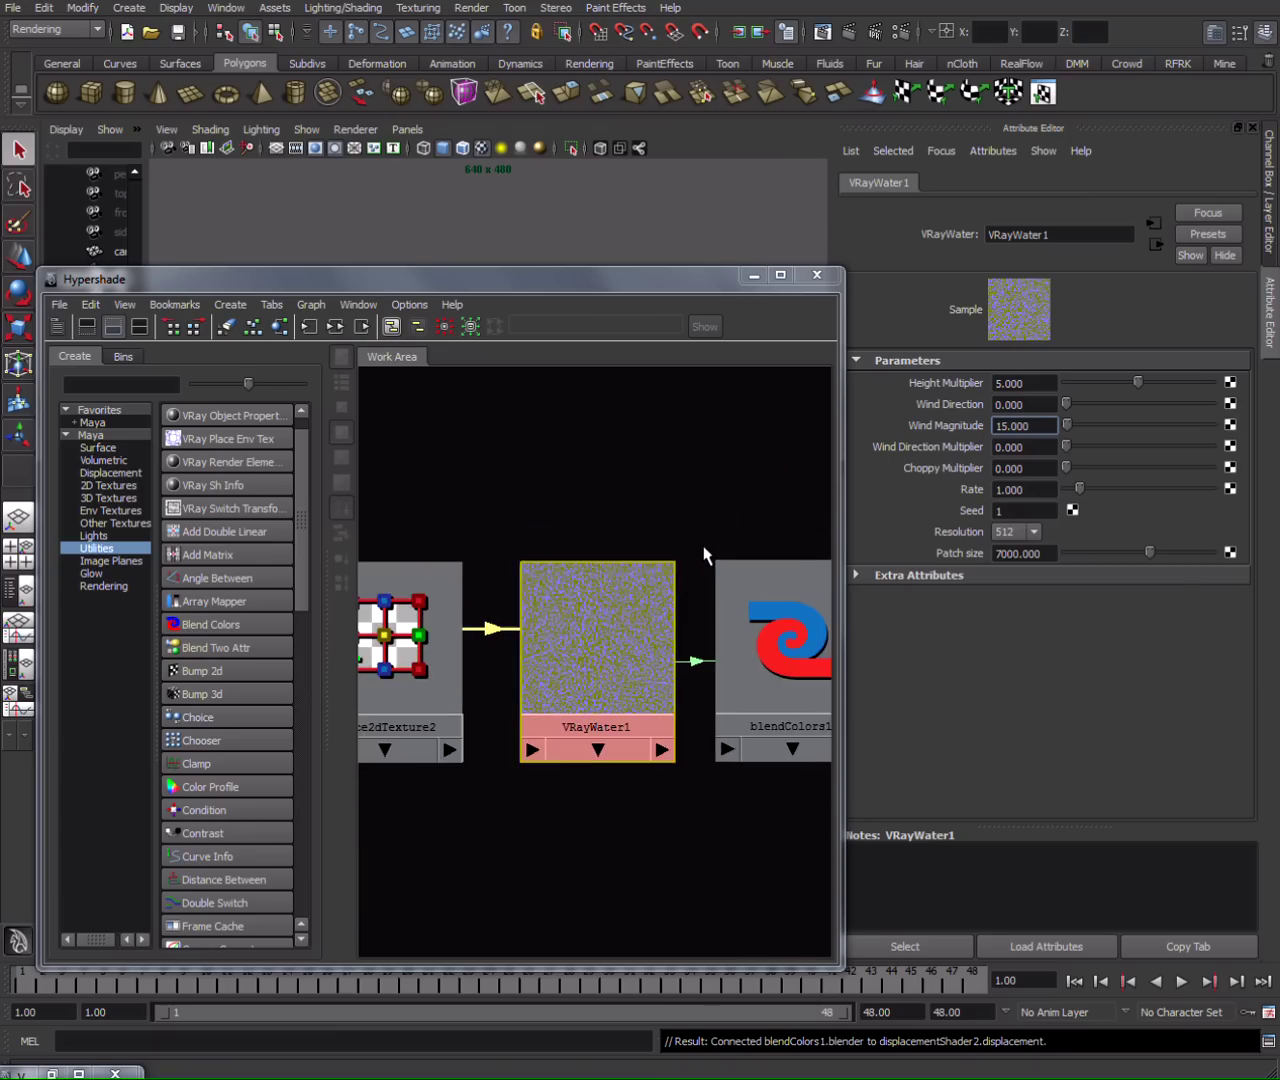
{"action": "scroll", "coordinate": [694, 571], "scroll_direction": "down", "scroll_amount": 3}
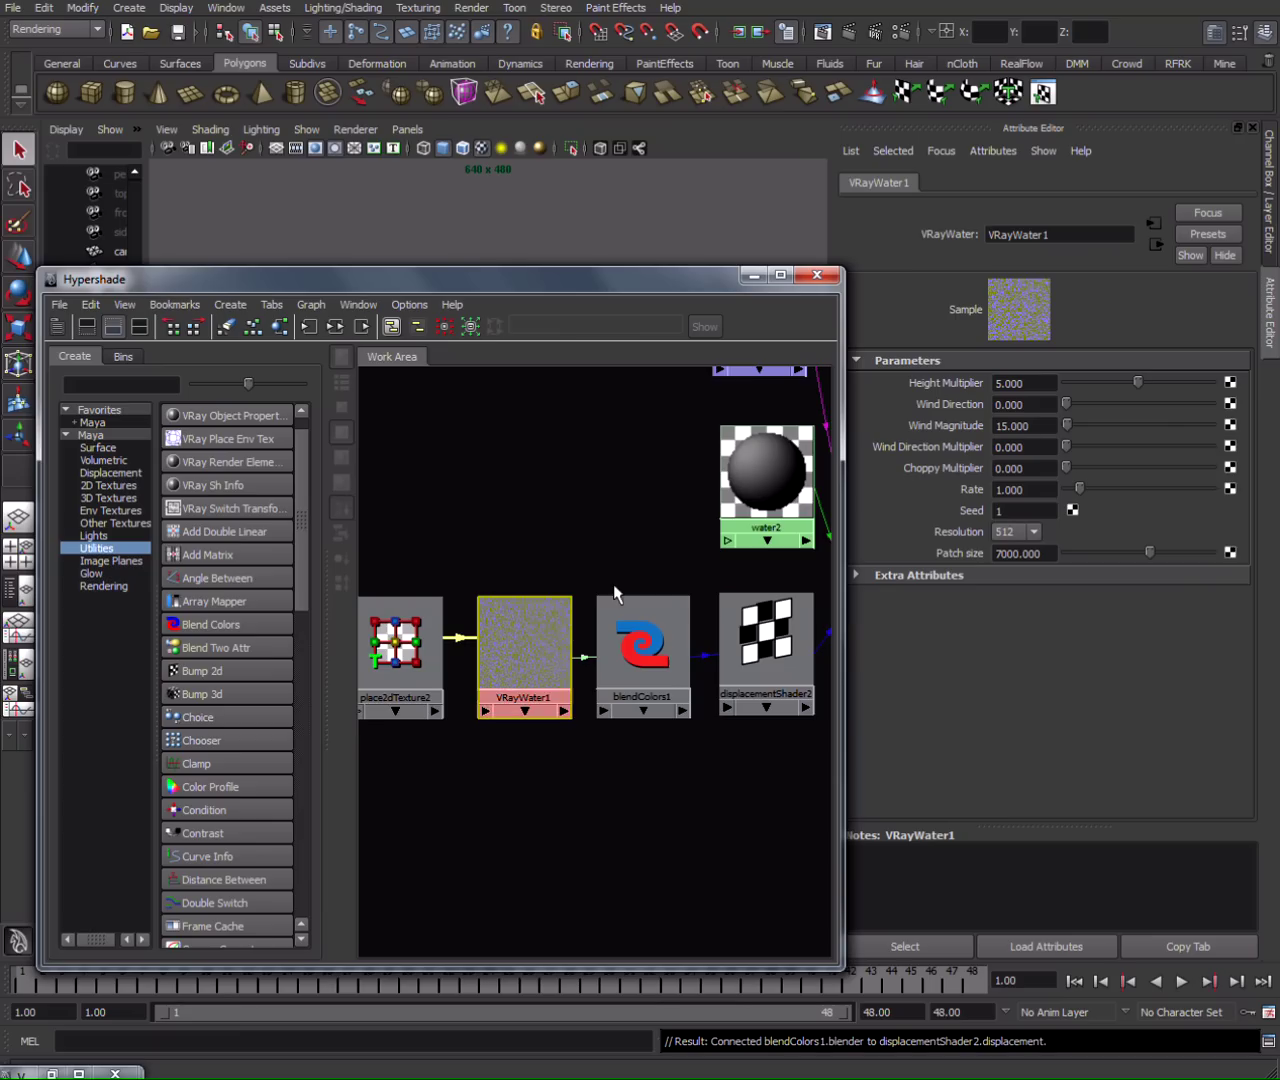
Set VRayWater1's Wind Magnitude to 30 again and inspect the larger wave pattern in its swatch.
{"action": "scroll", "coordinate": [571, 600], "scroll_direction": "up", "scroll_amount": 3}
{"action": "scroll", "coordinate": [570, 605], "scroll_direction": "up", "scroll_amount": 1}
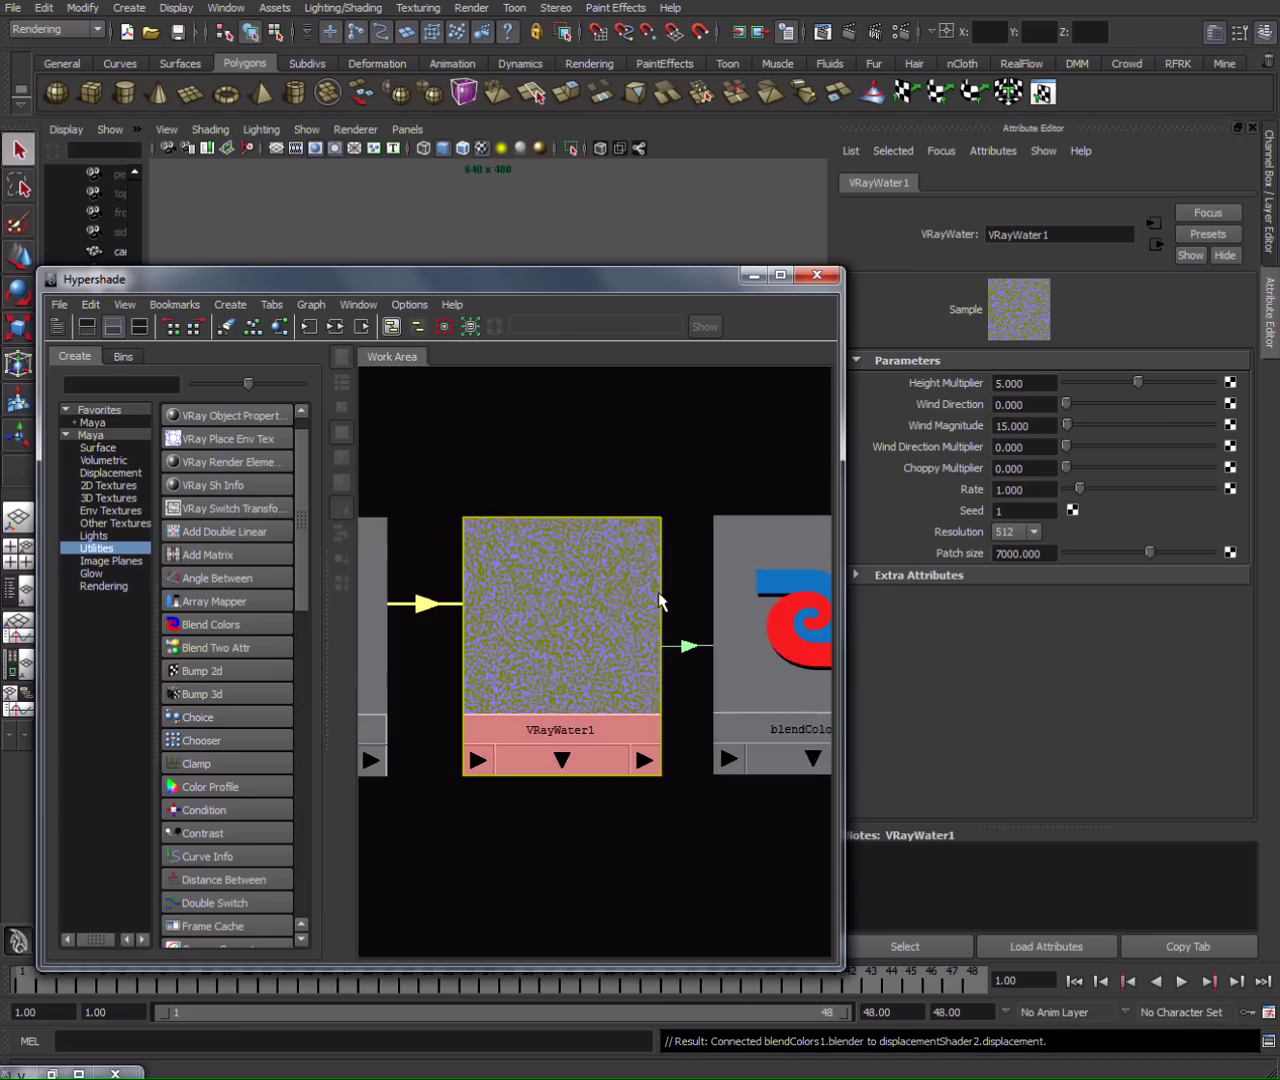
{"action": "double_click", "coordinate": [1046, 427]}
{"action": "type", "text": "30"}
{"action": "key", "text": "Return"}
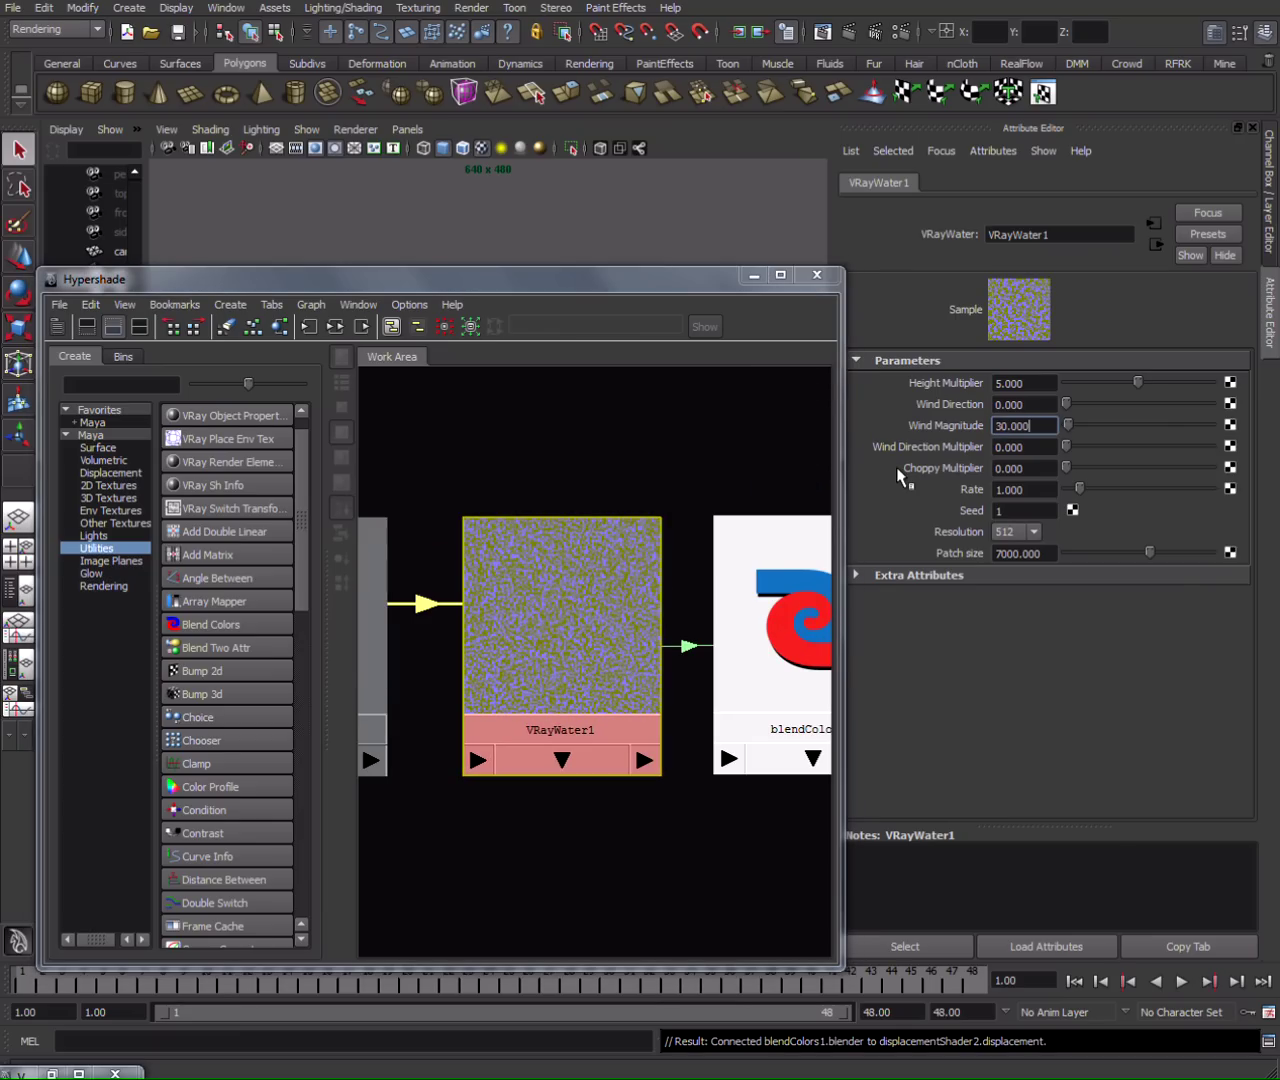
{"action": "right_click_drag", "start_coordinate": [628, 519], "coordinate": [760, 540], "text": "alt"}
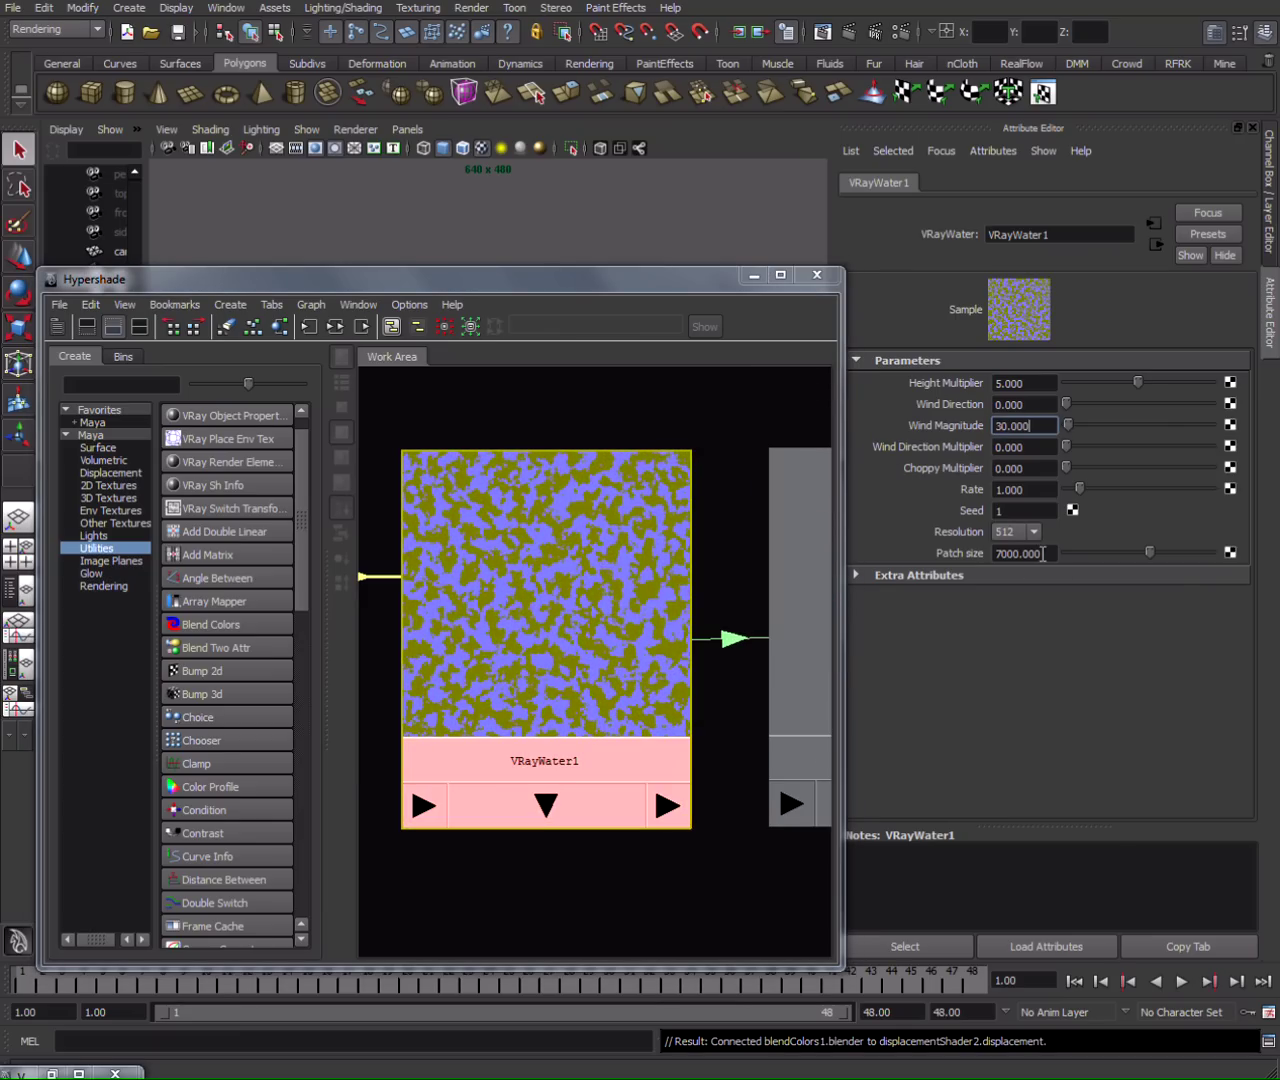
Set VRayWater1's Patch size to 14 and select the Blend Colors node.
{"action": "double_click", "coordinate": [1043, 553]}
{"action": "type", "text": "14"}
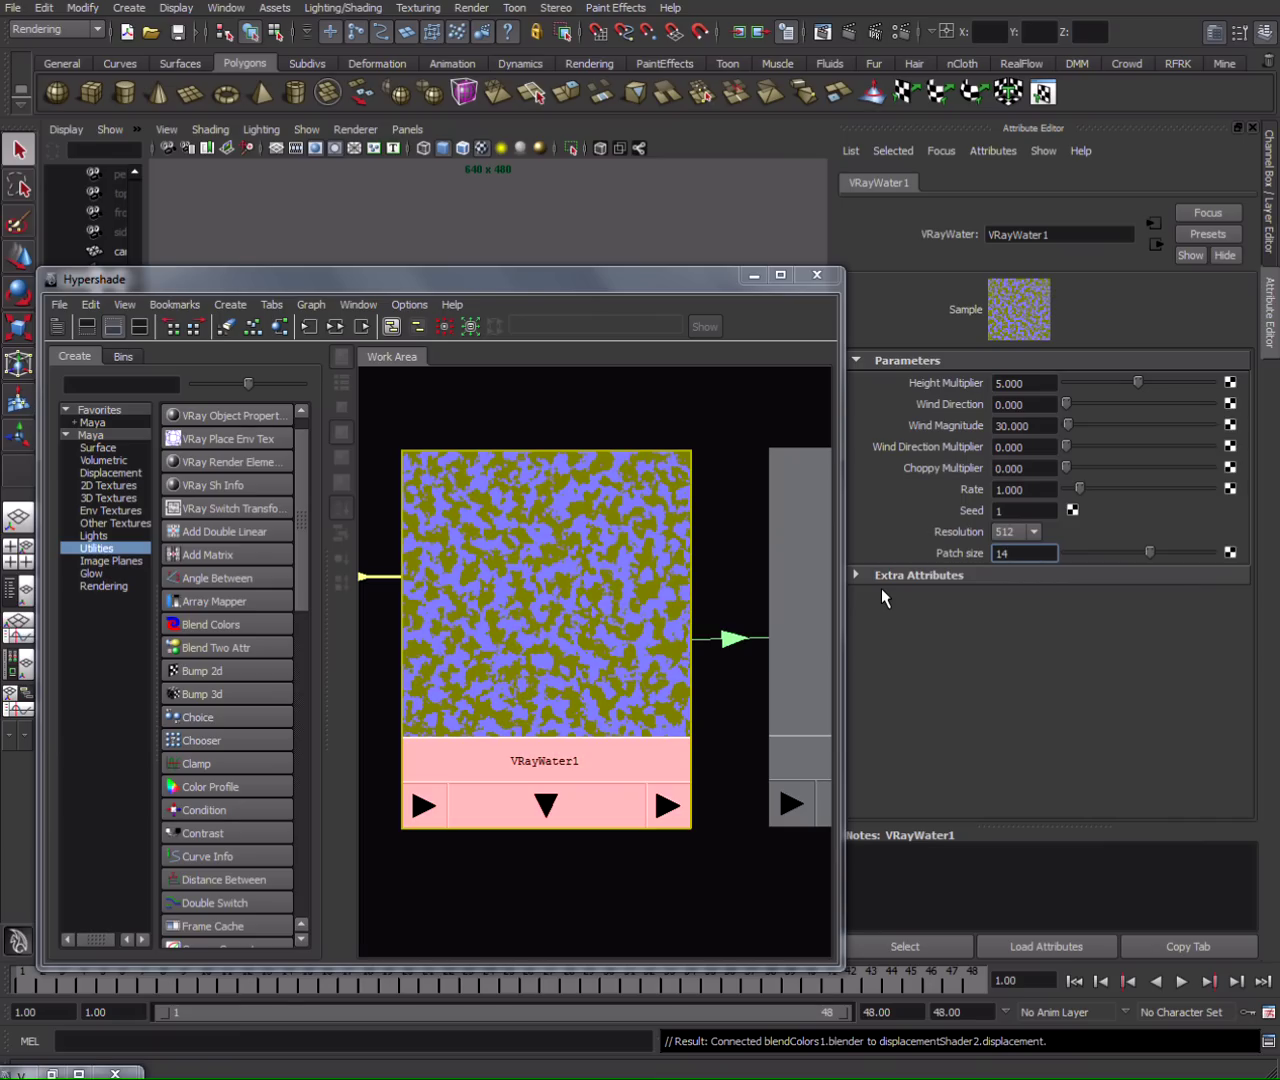
{"action": "scroll", "coordinate": [751, 606], "scroll_direction": "down", "scroll_amount": 3}
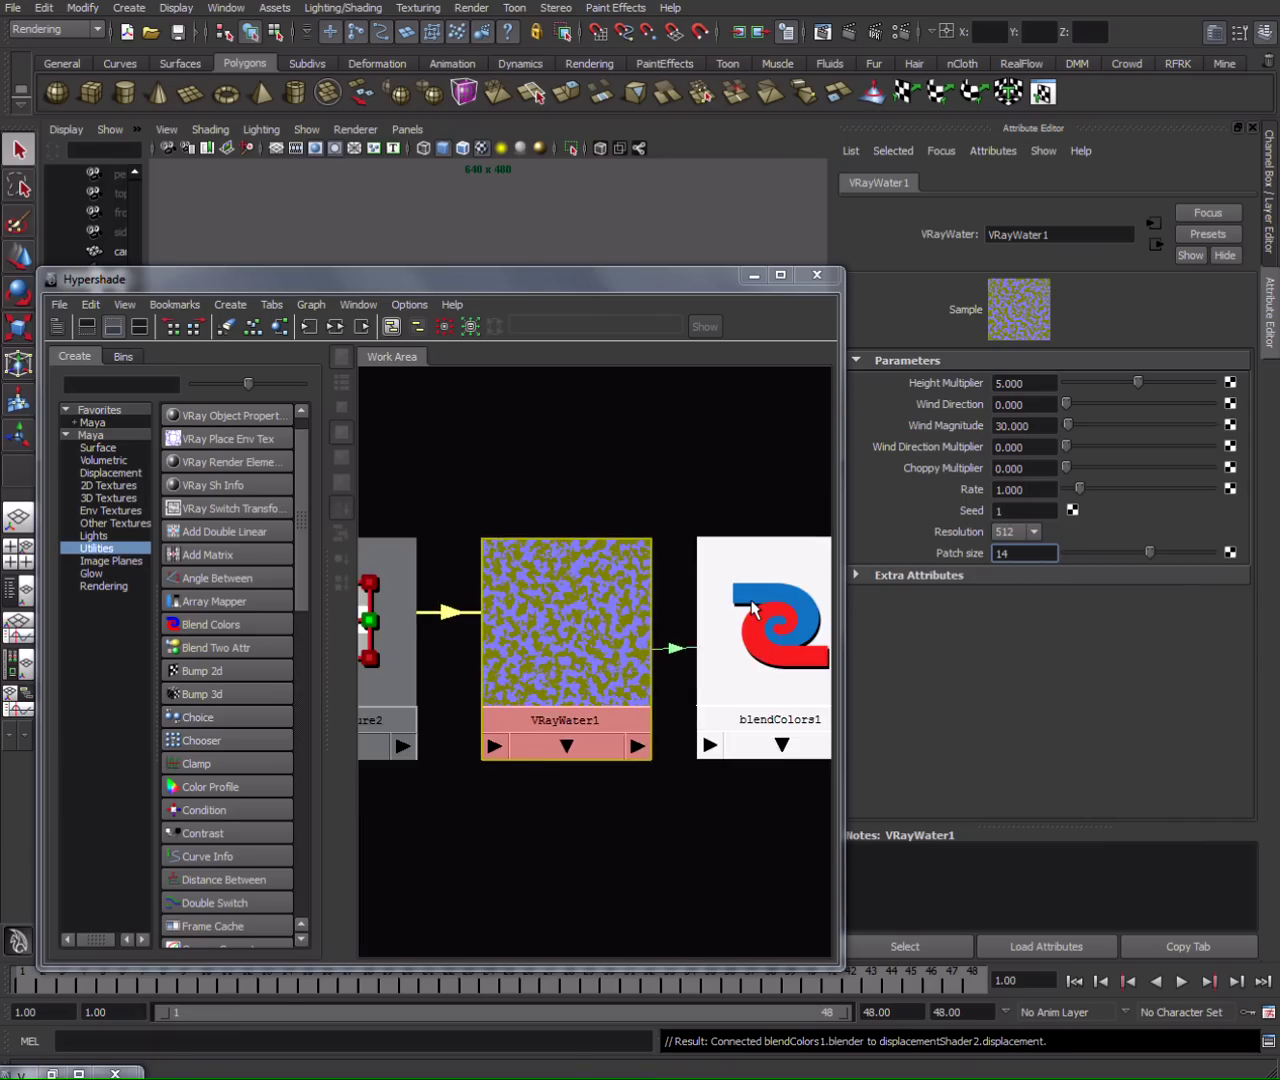
{"action": "scroll", "coordinate": [751, 606], "scroll_direction": "down", "scroll_amount": 2}
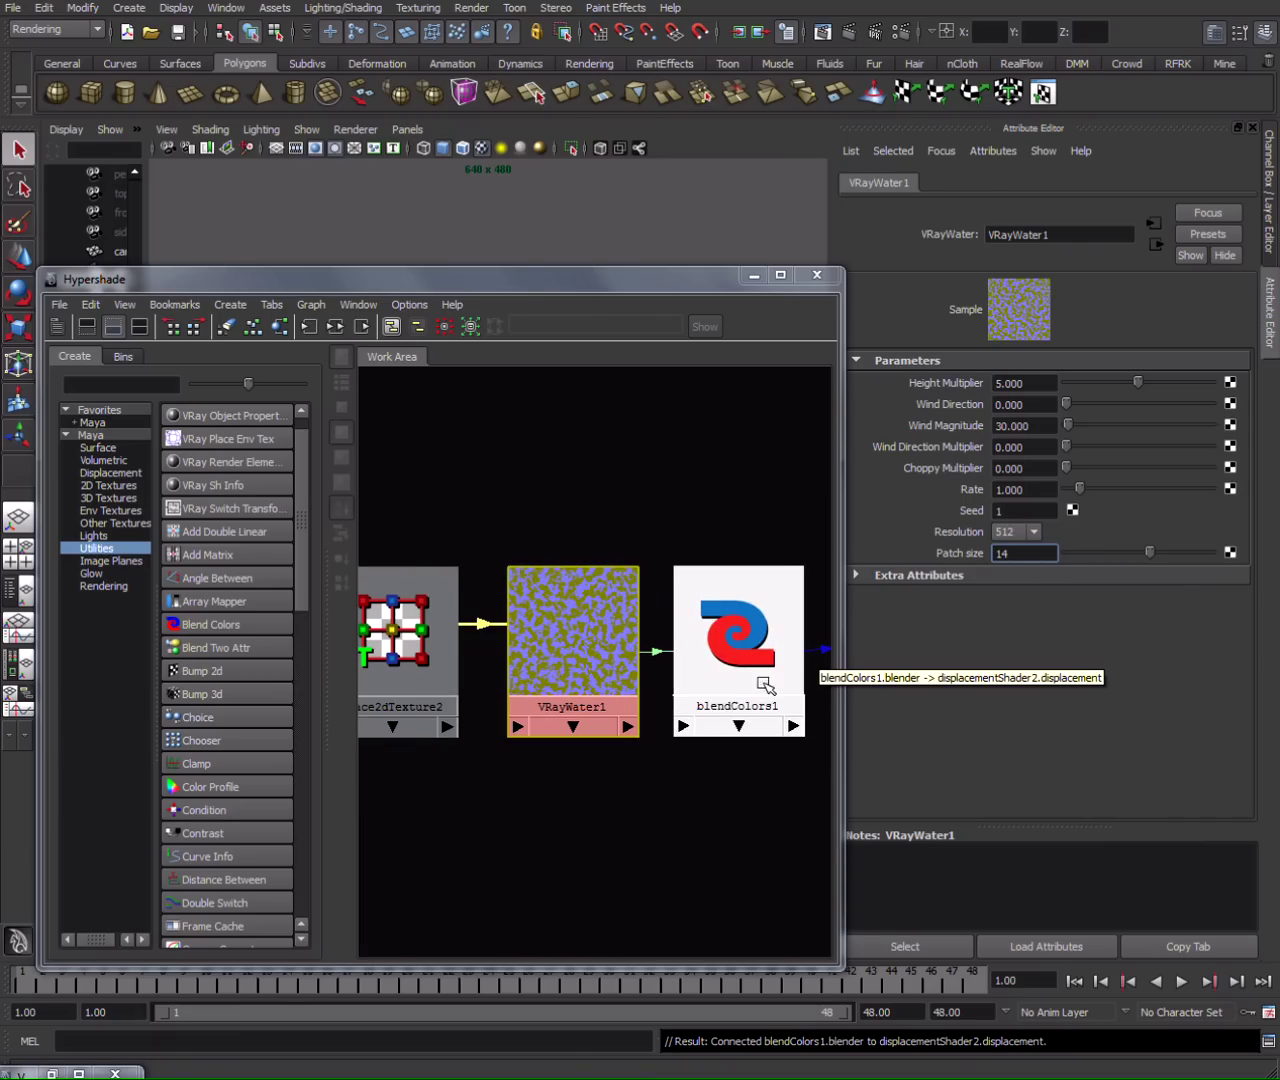
{"action": "left_click", "coordinate": [766, 686]}
{"action": "left_click", "coordinate": [996, 385]}
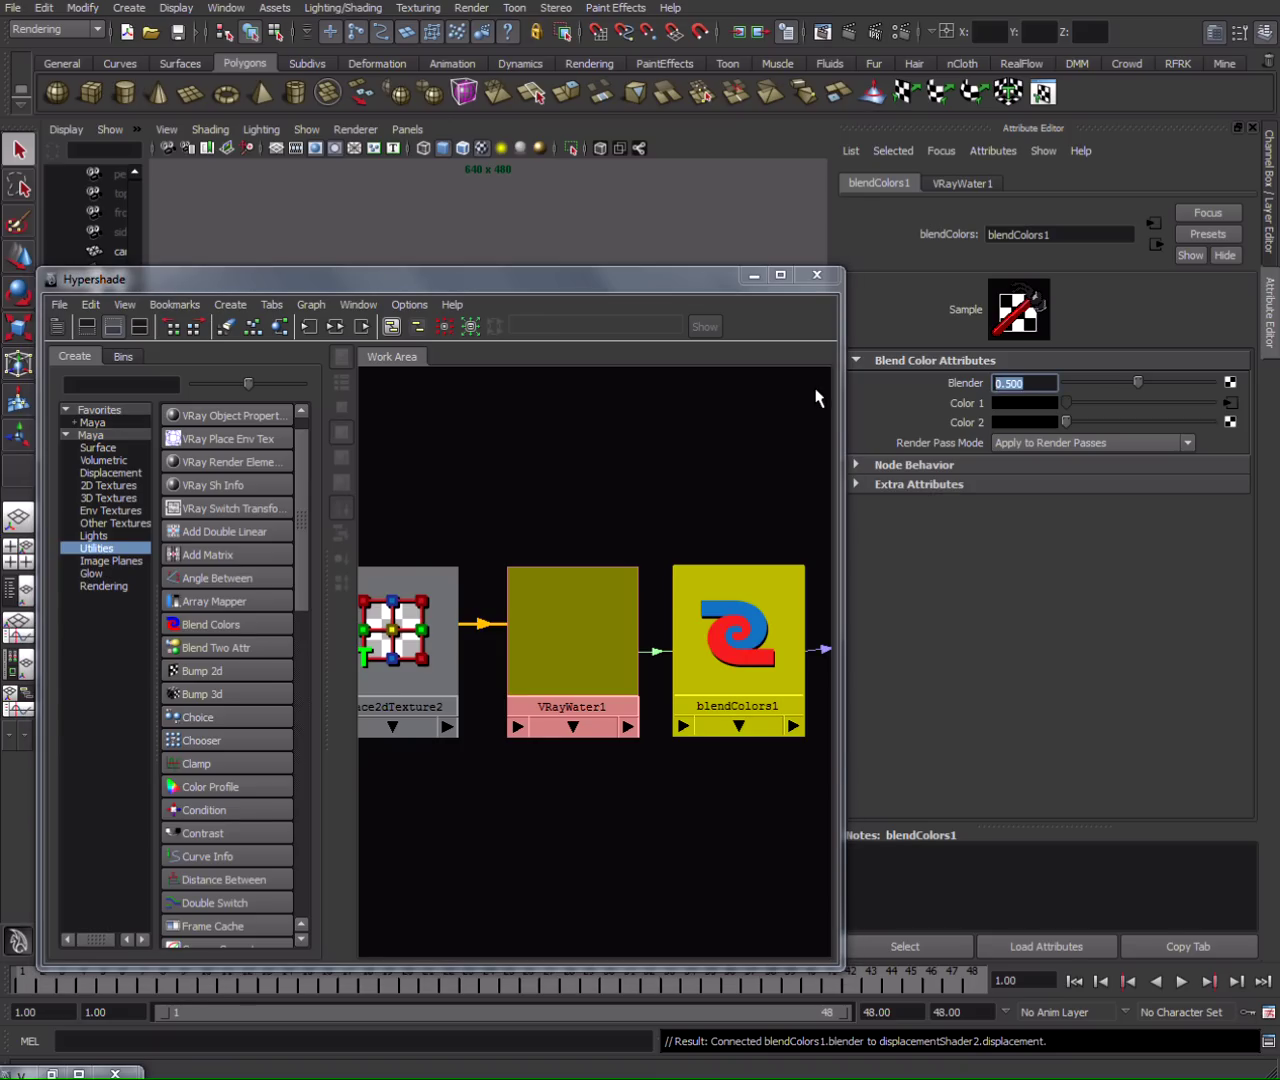
Set the VRayWater1 texture's Patch size to 7000 and its Wind Magnitude to 15.
{"action": "left_click", "coordinate": [572, 604]}
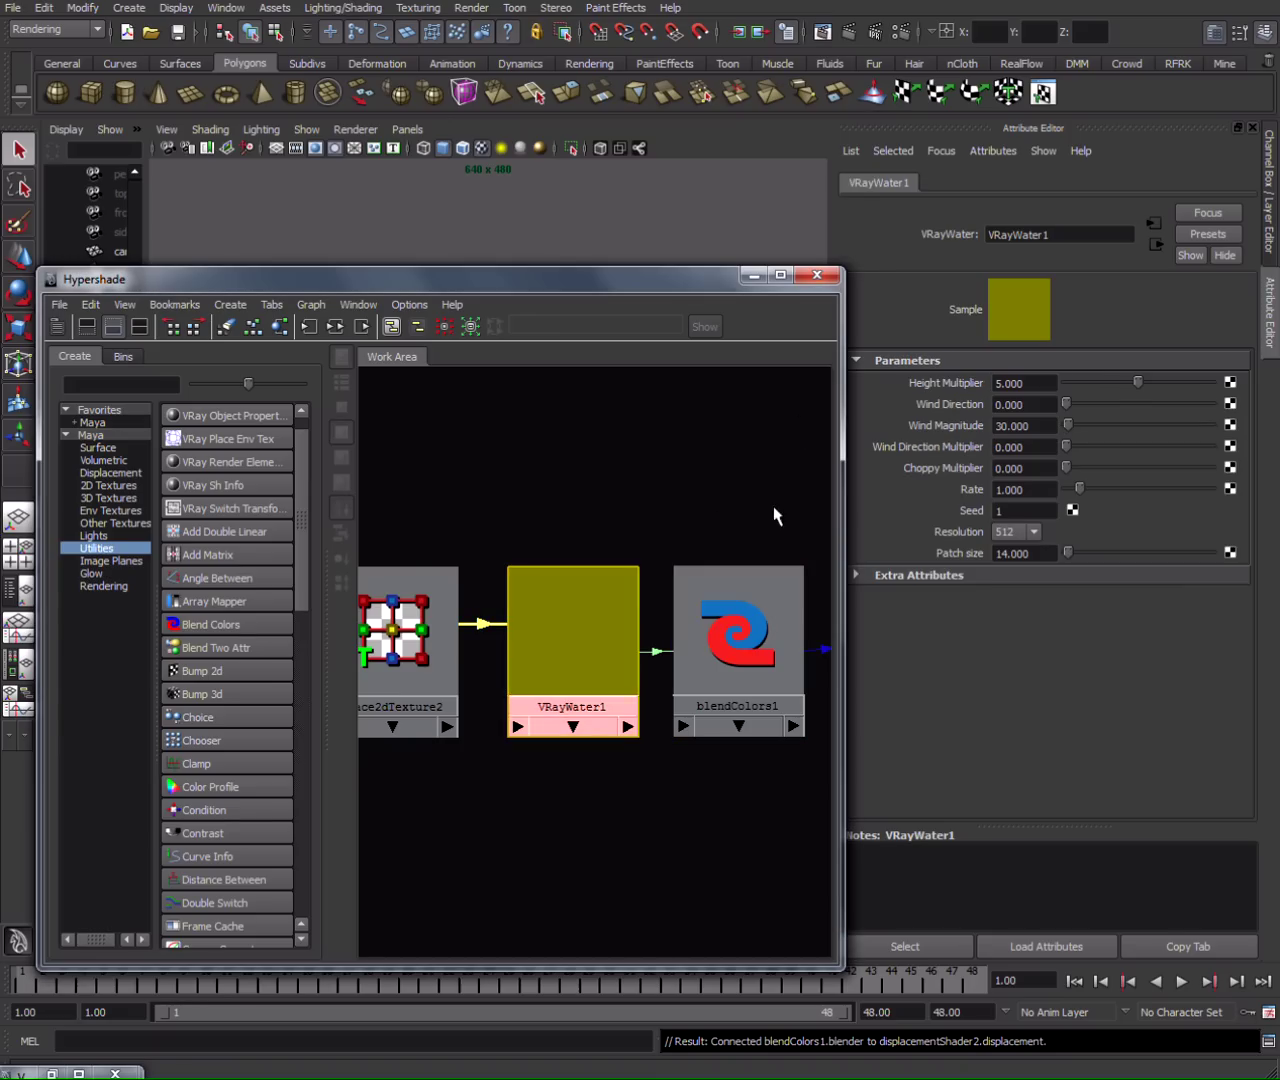
{"action": "left_click", "coordinate": [1045, 556]}
{"action": "type", "text": "60"}
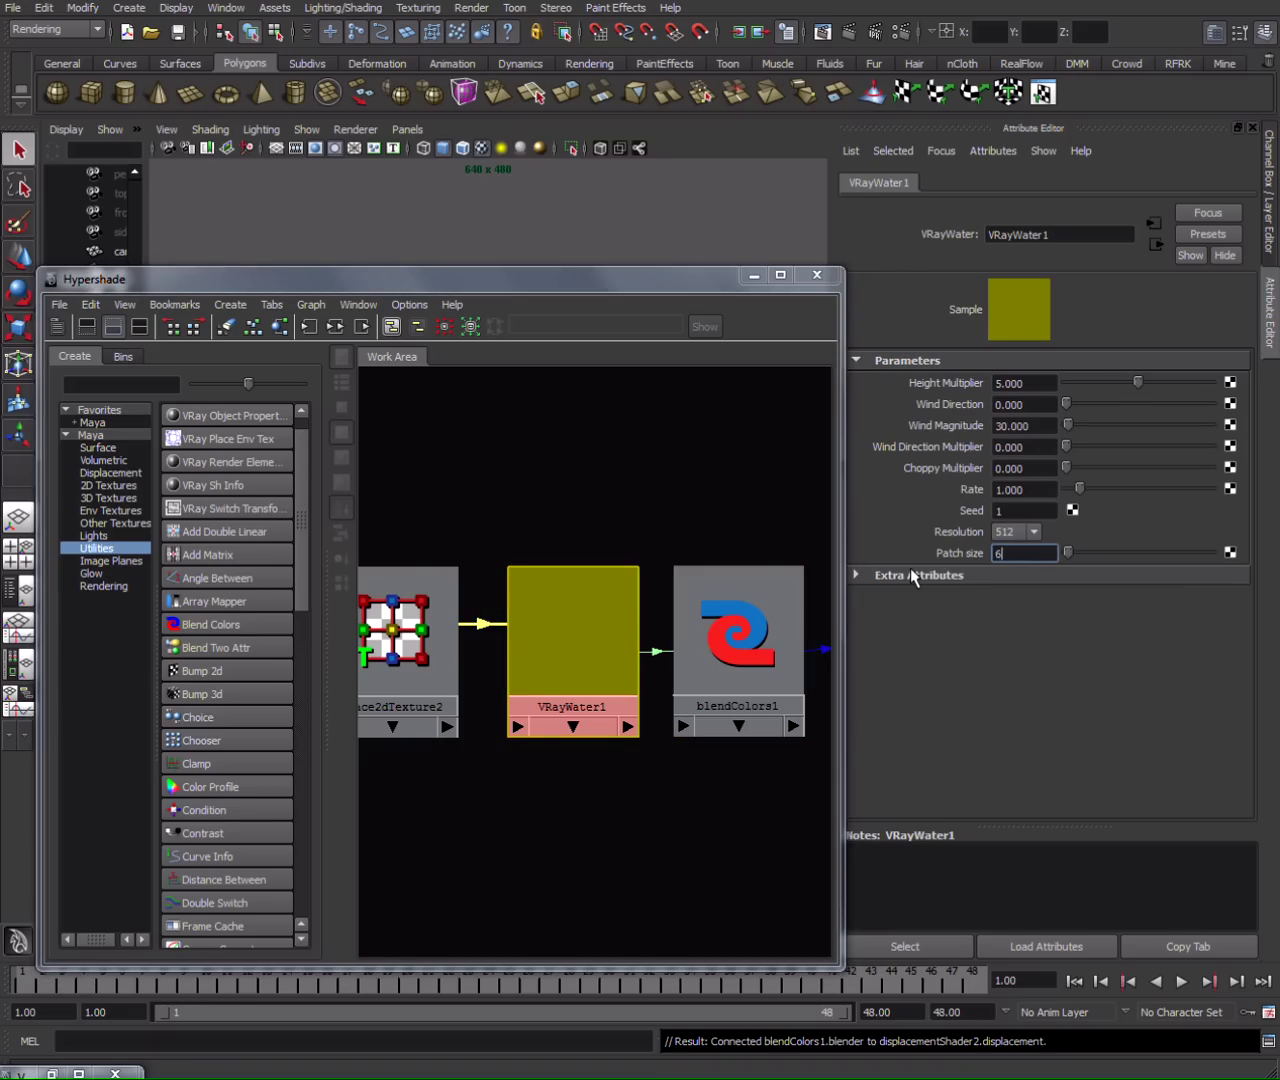
{"action": "key", "text": "BackSpace"}
{"action": "key", "text": "BackSpace"}
{"action": "type", "text": "7000"}
{"action": "key", "text": "Return"}
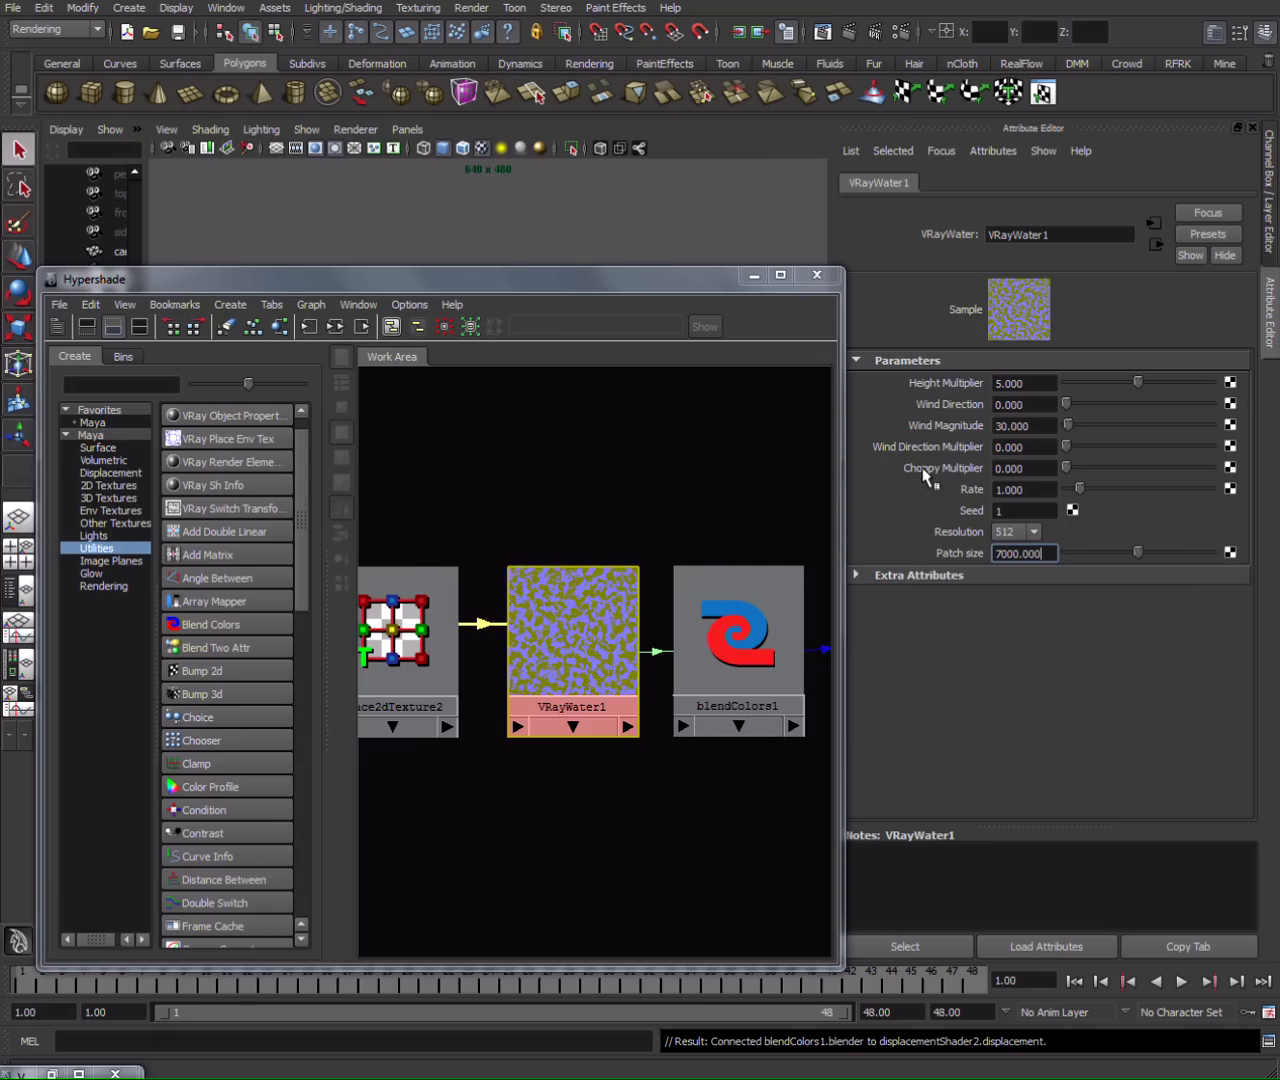
{"action": "left_click", "coordinate": [1037, 428]}
{"action": "type", "text": "15"}
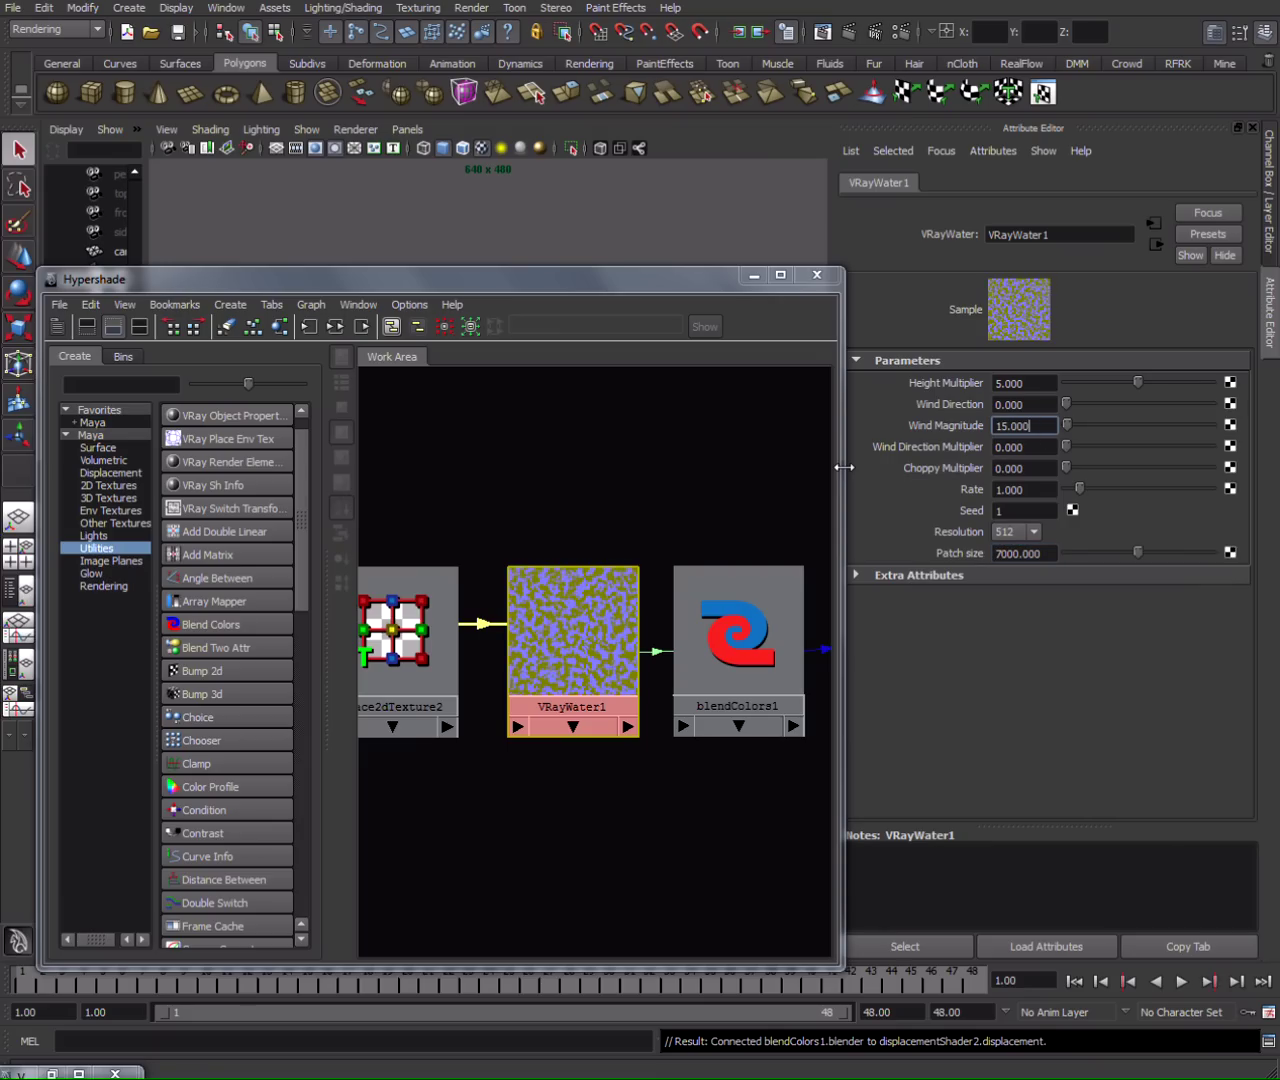
Apply VRayWater1's Wind Magnitude of 15 and create a new VRay Water 2D texture as a projection.
{"action": "key", "text": "Return"}
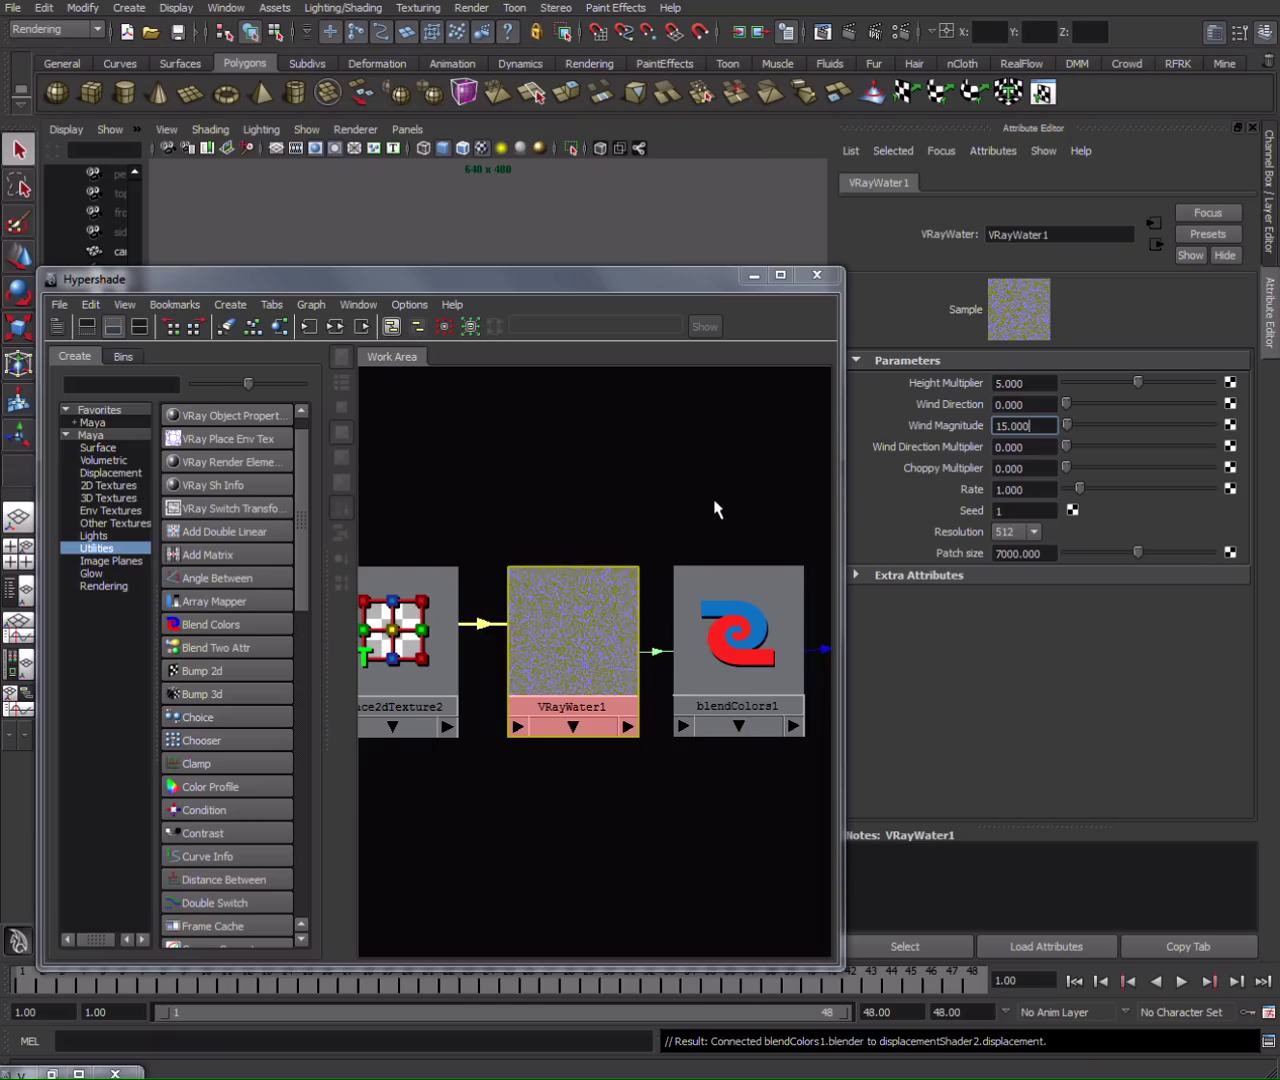
{"action": "scroll", "coordinate": [716, 510], "scroll_direction": "down", "scroll_amount": 4}
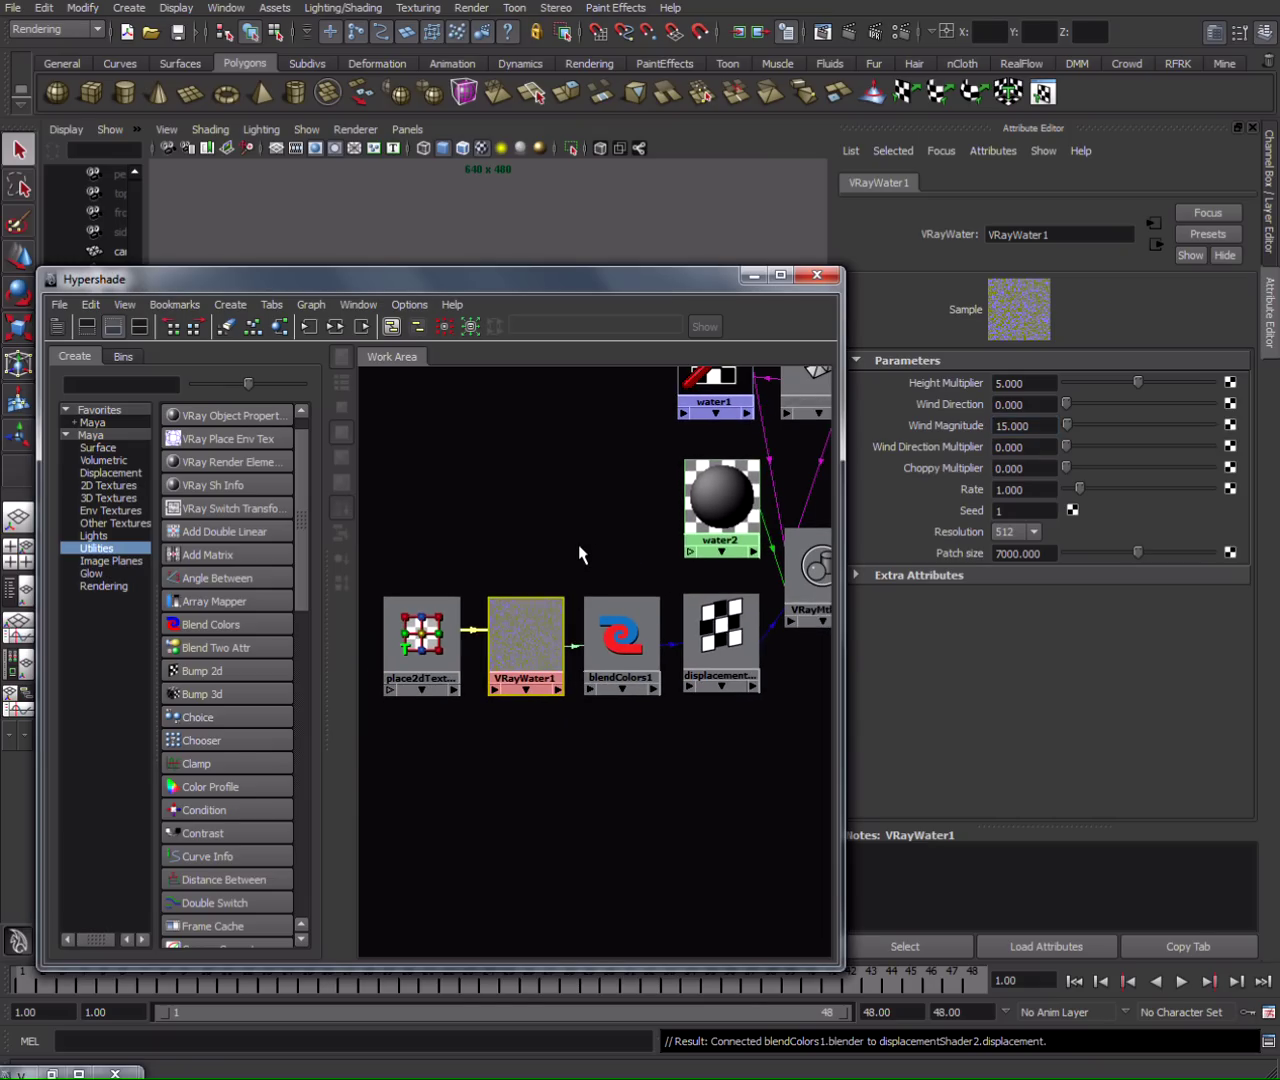
{"action": "left_click", "coordinate": [100, 486]}
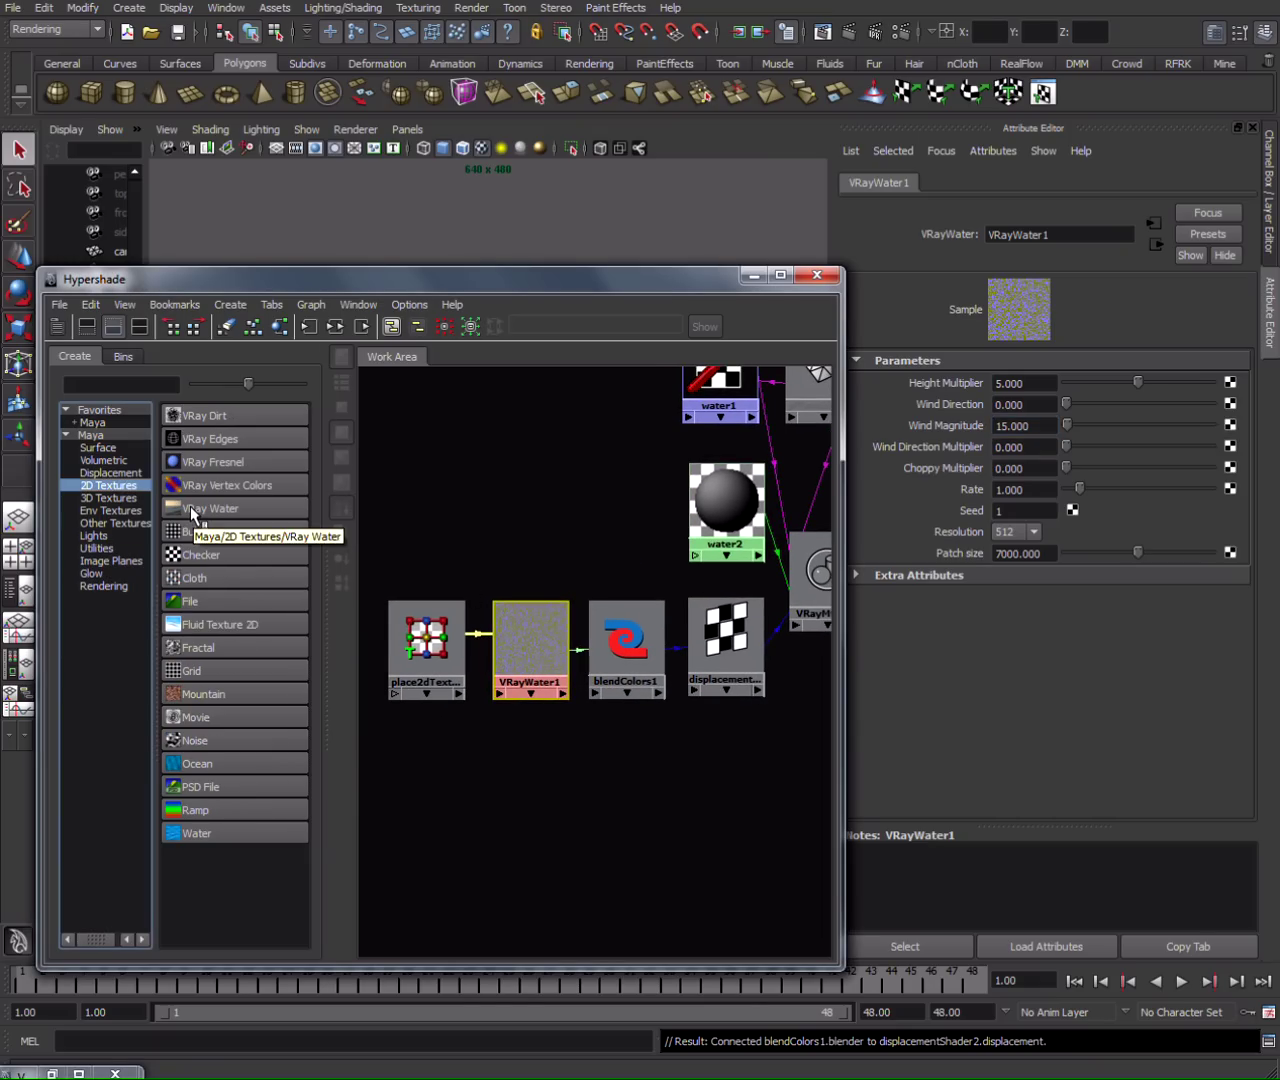
{"action": "right_click", "coordinate": [195, 515]}
{"action": "left_click", "coordinate": [260, 559]}
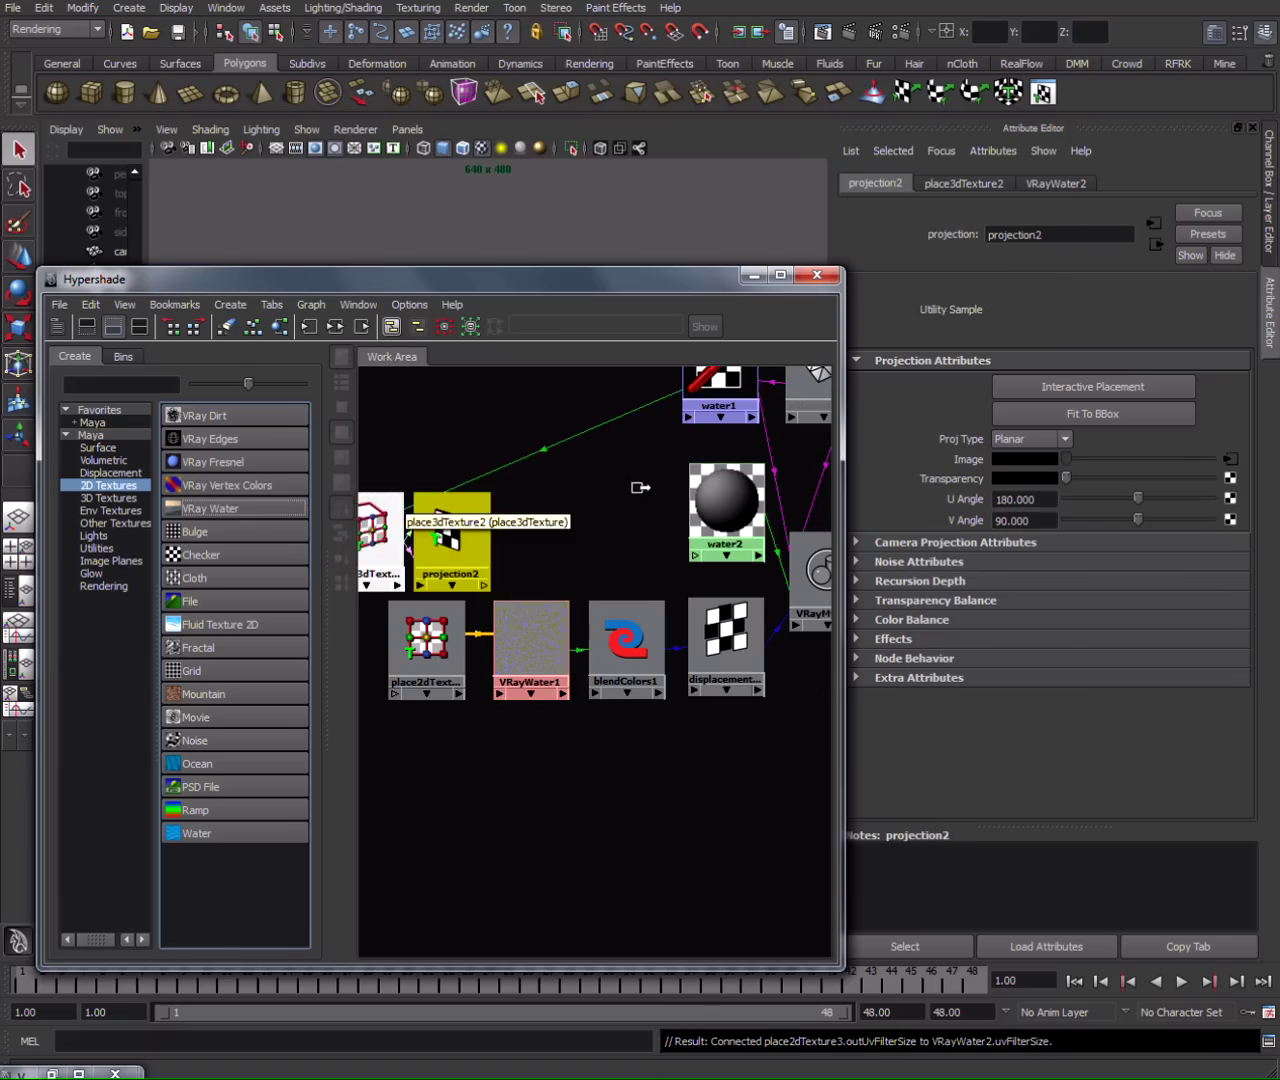
Arrange projection2 and place3dTexture2 above the VRayWater1 node chain in the Hypershade work area.
{"action": "left_click_drag", "start_coordinate": [526, 527], "coordinate": [546, 424]}
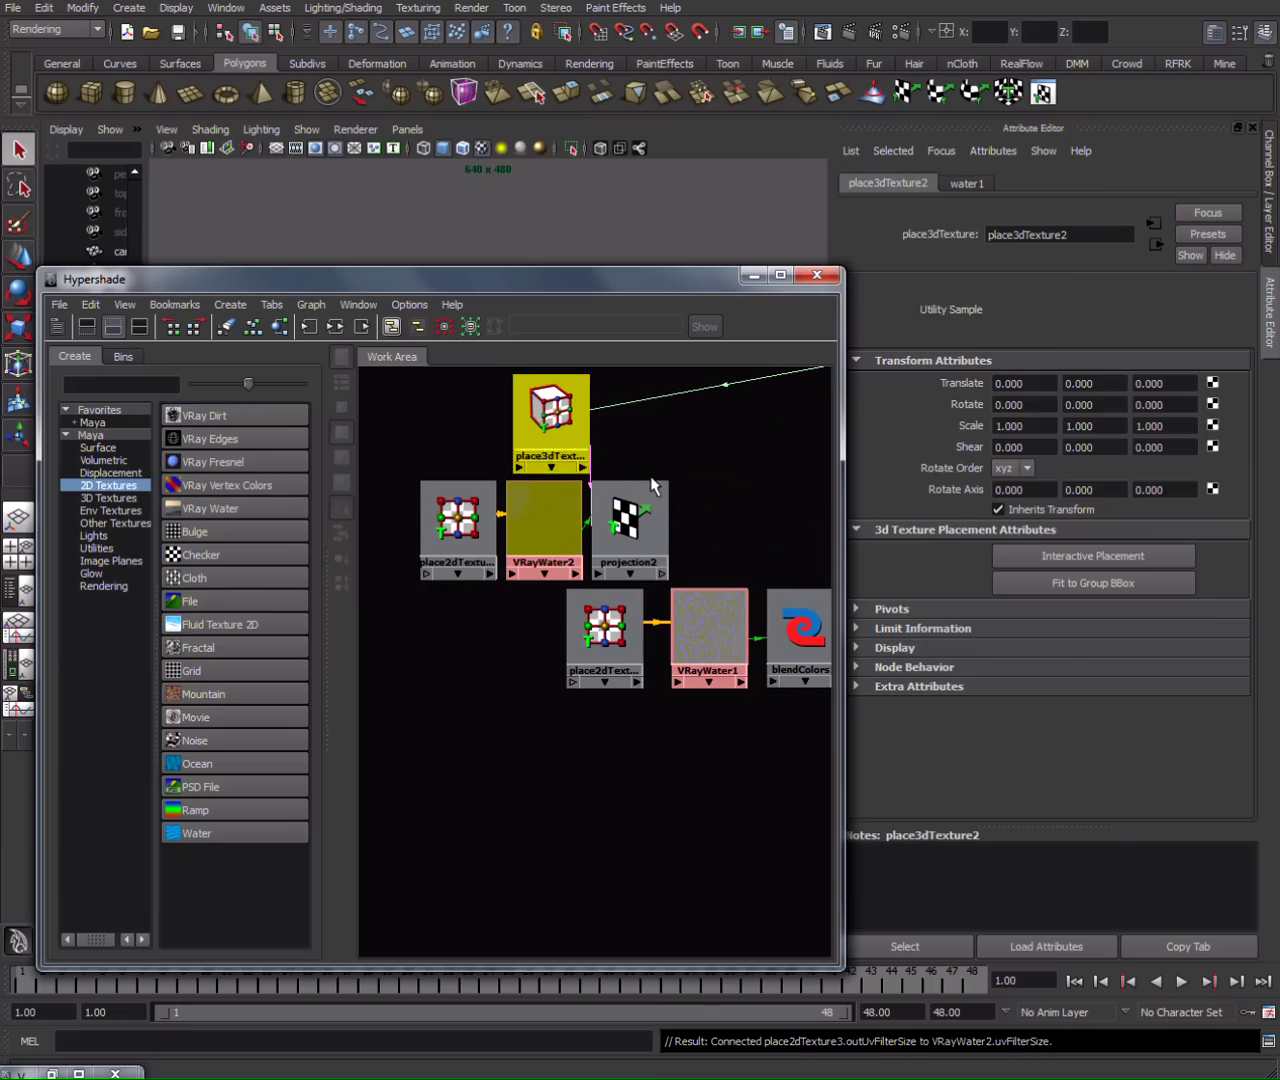
{"action": "middle_click_drag", "start_coordinate": [654, 488], "coordinate": [626, 510], "text": "alt"}
{"action": "left_click_drag", "start_coordinate": [610, 534], "coordinate": [702, 525]}
{"action": "left_click_drag", "start_coordinate": [555, 461], "coordinate": [692, 445]}
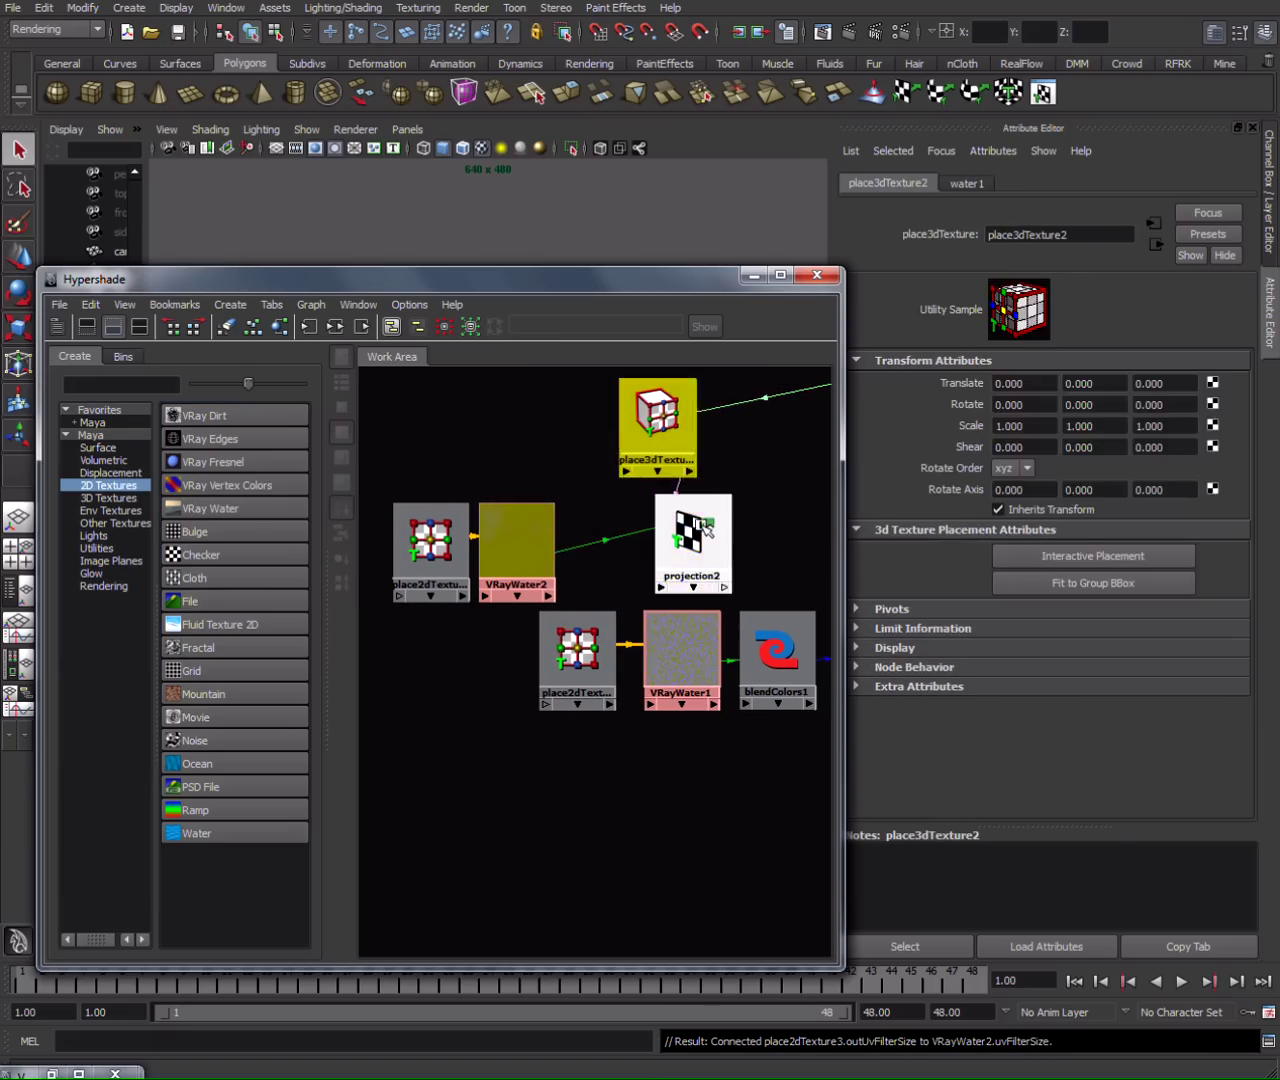
{"action": "left_click_drag", "start_coordinate": [700, 545], "coordinate": [780, 545]}
Delete the VRayWater2 texture and its 2D placement node, keeping the projection2 node.
{"action": "left_click_drag", "start_coordinate": [368, 482], "coordinate": [659, 541]}
{"action": "middle_click_drag", "start_coordinate": [764, 460], "coordinate": [669, 462], "text": "alt"}
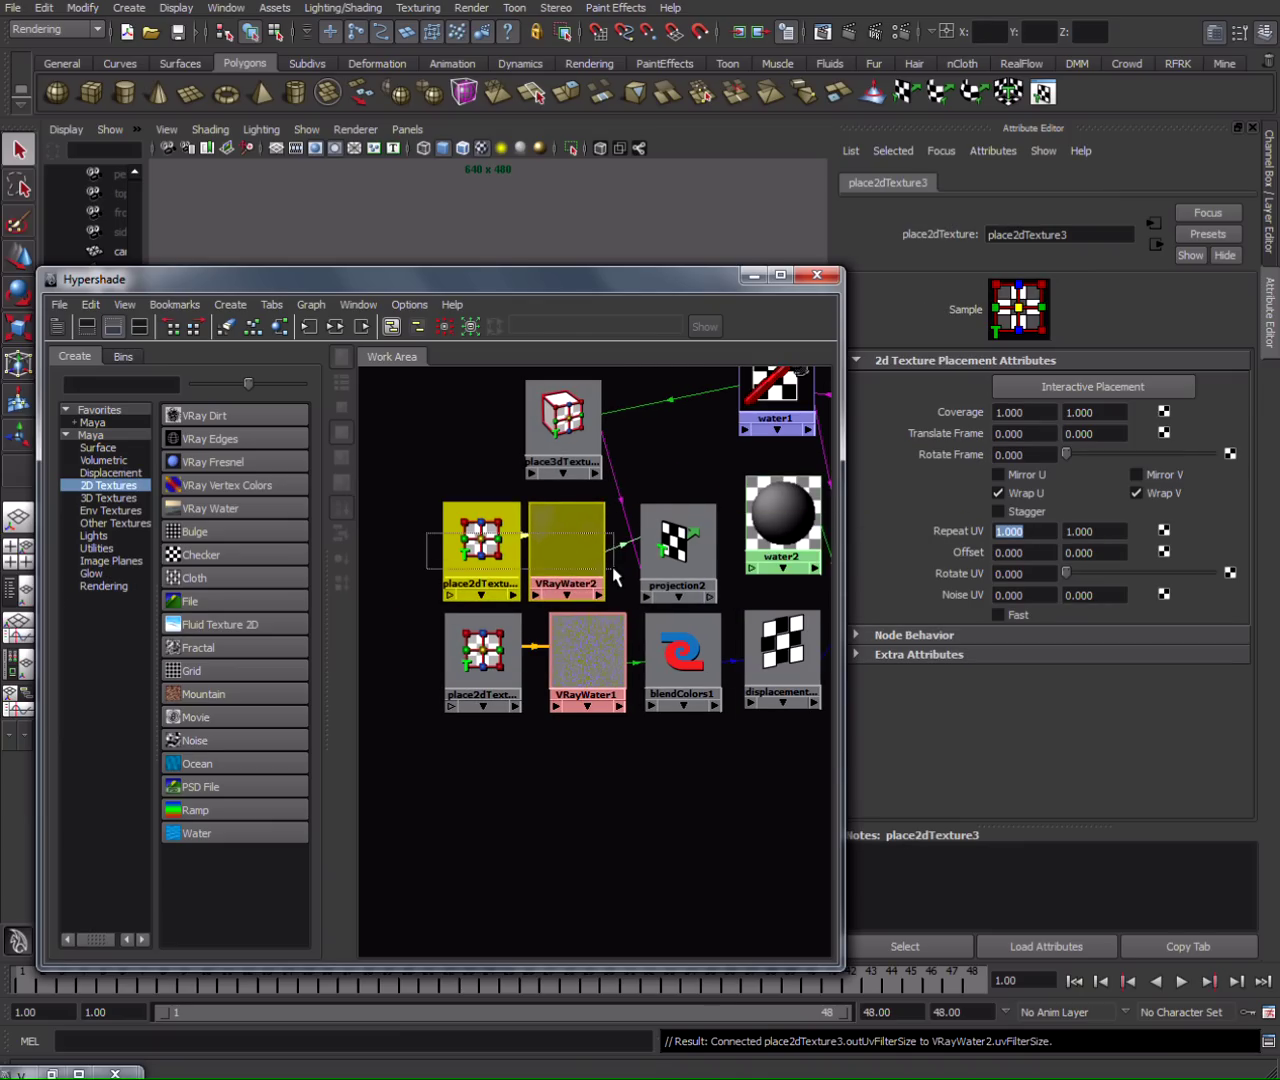
{"action": "key", "text": "Delete"}
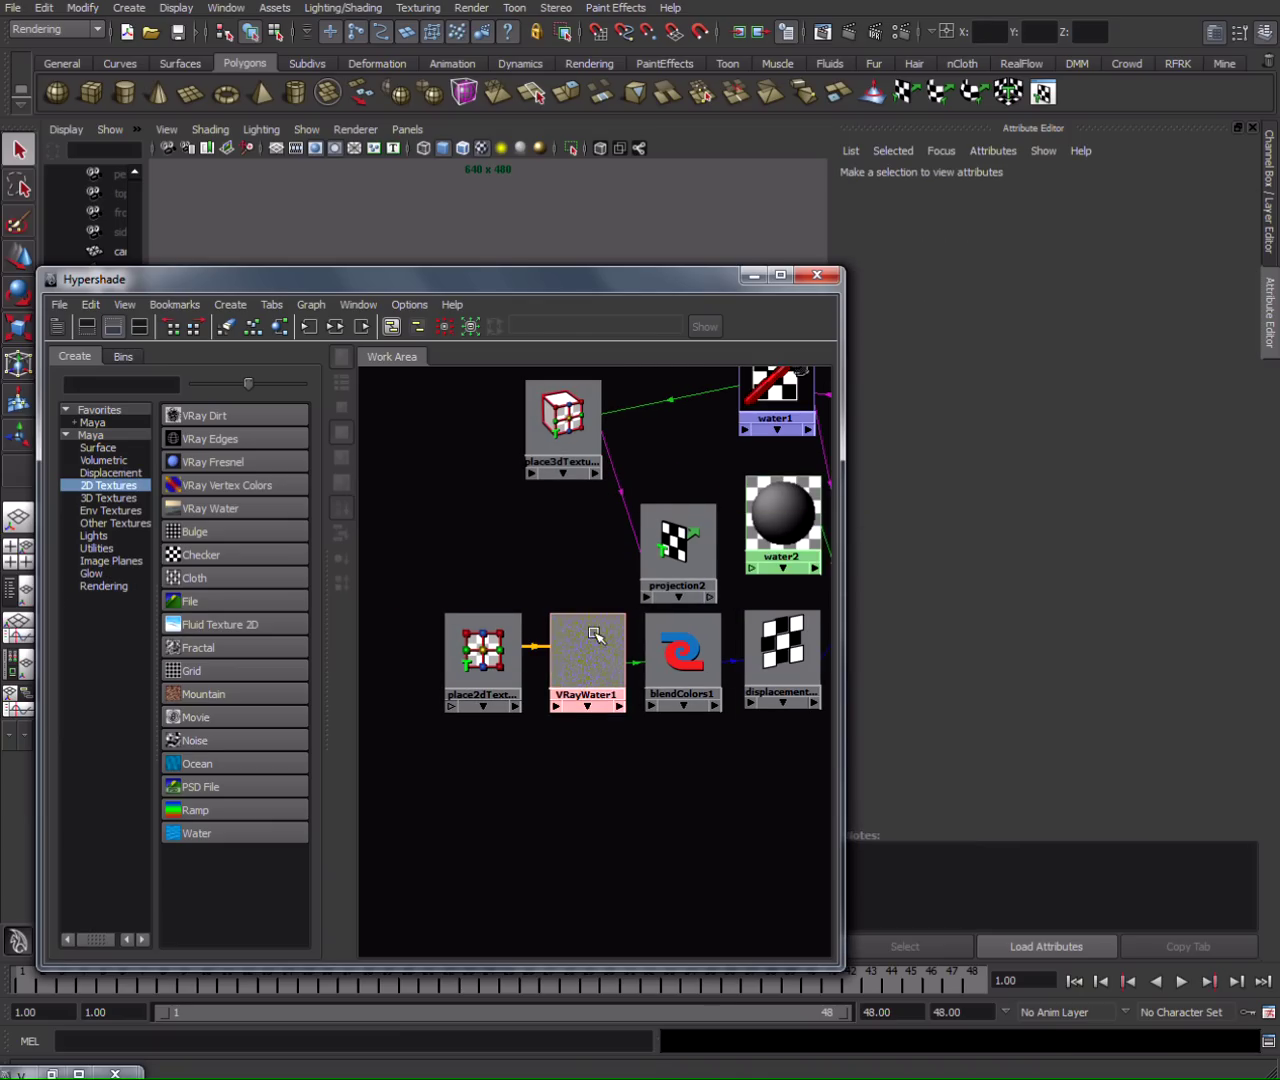
Connect VRayWater1 to the Image attribute of projection2.
{"action": "left_click", "coordinate": [663, 560]}
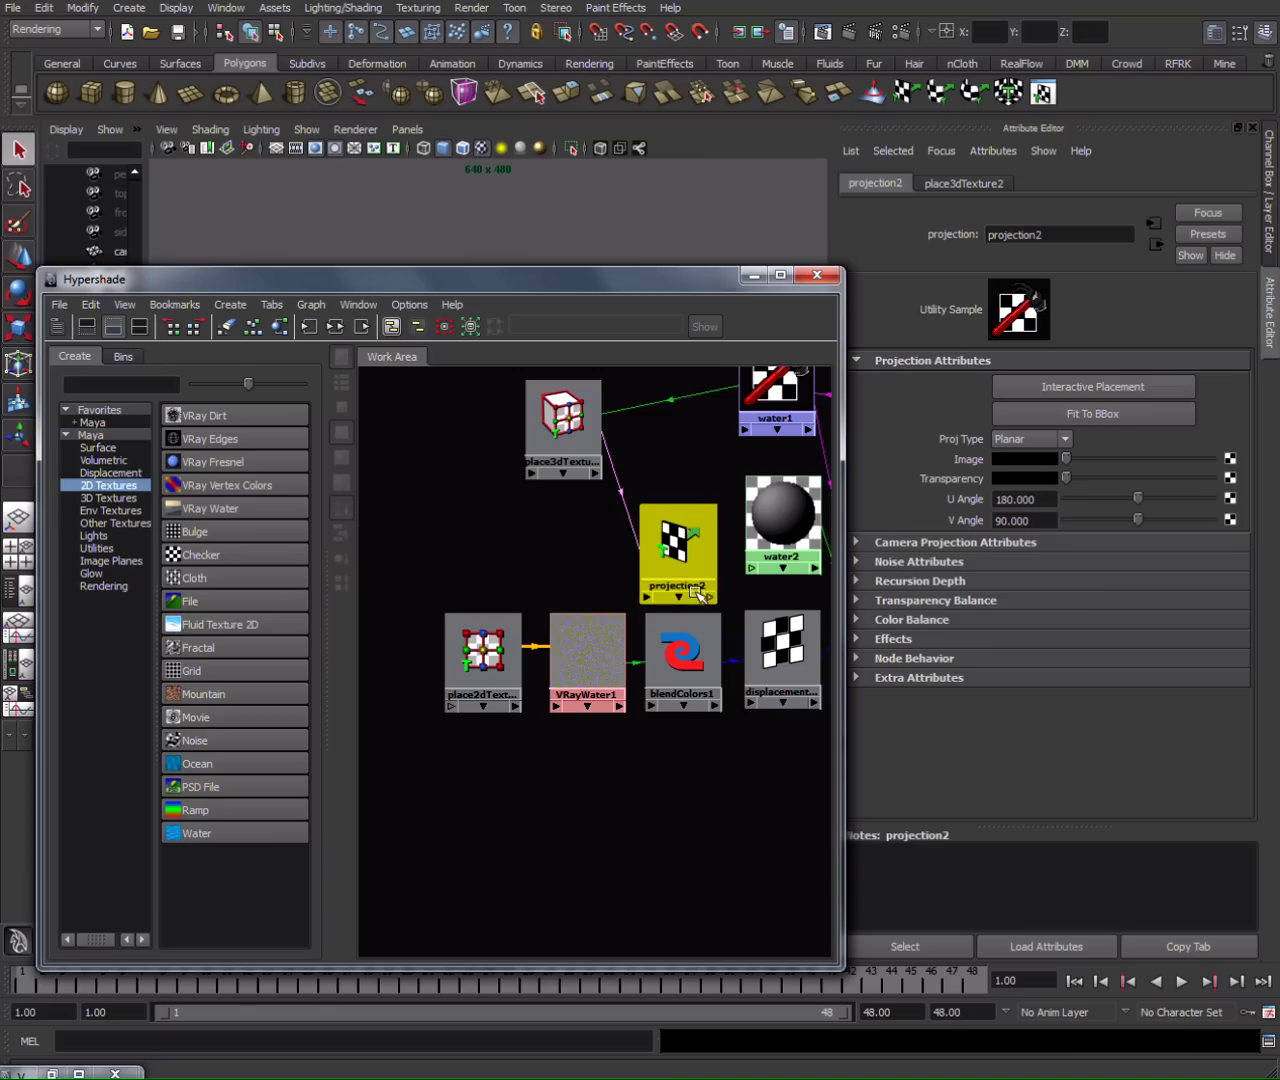
{"action": "left_click", "coordinate": [594, 644]}
{"action": "key", "text": "ctrl+z"}
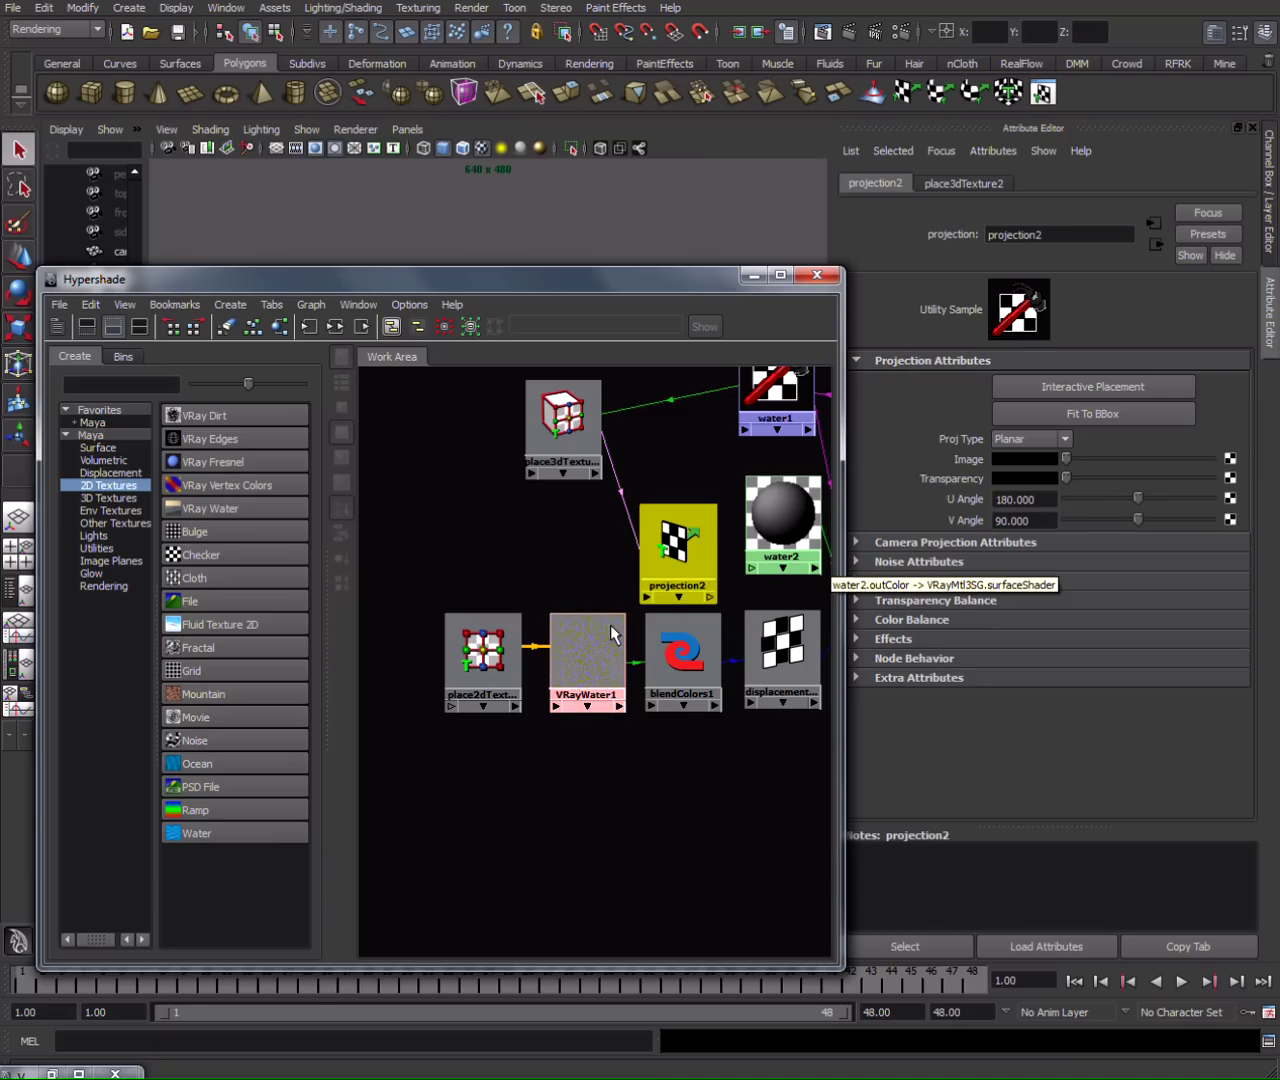
{"action": "middle_click_drag", "start_coordinate": [610, 627], "coordinate": [979, 452]}
{"action": "left_click_drag", "start_coordinate": [678, 552], "coordinate": [670, 520]}
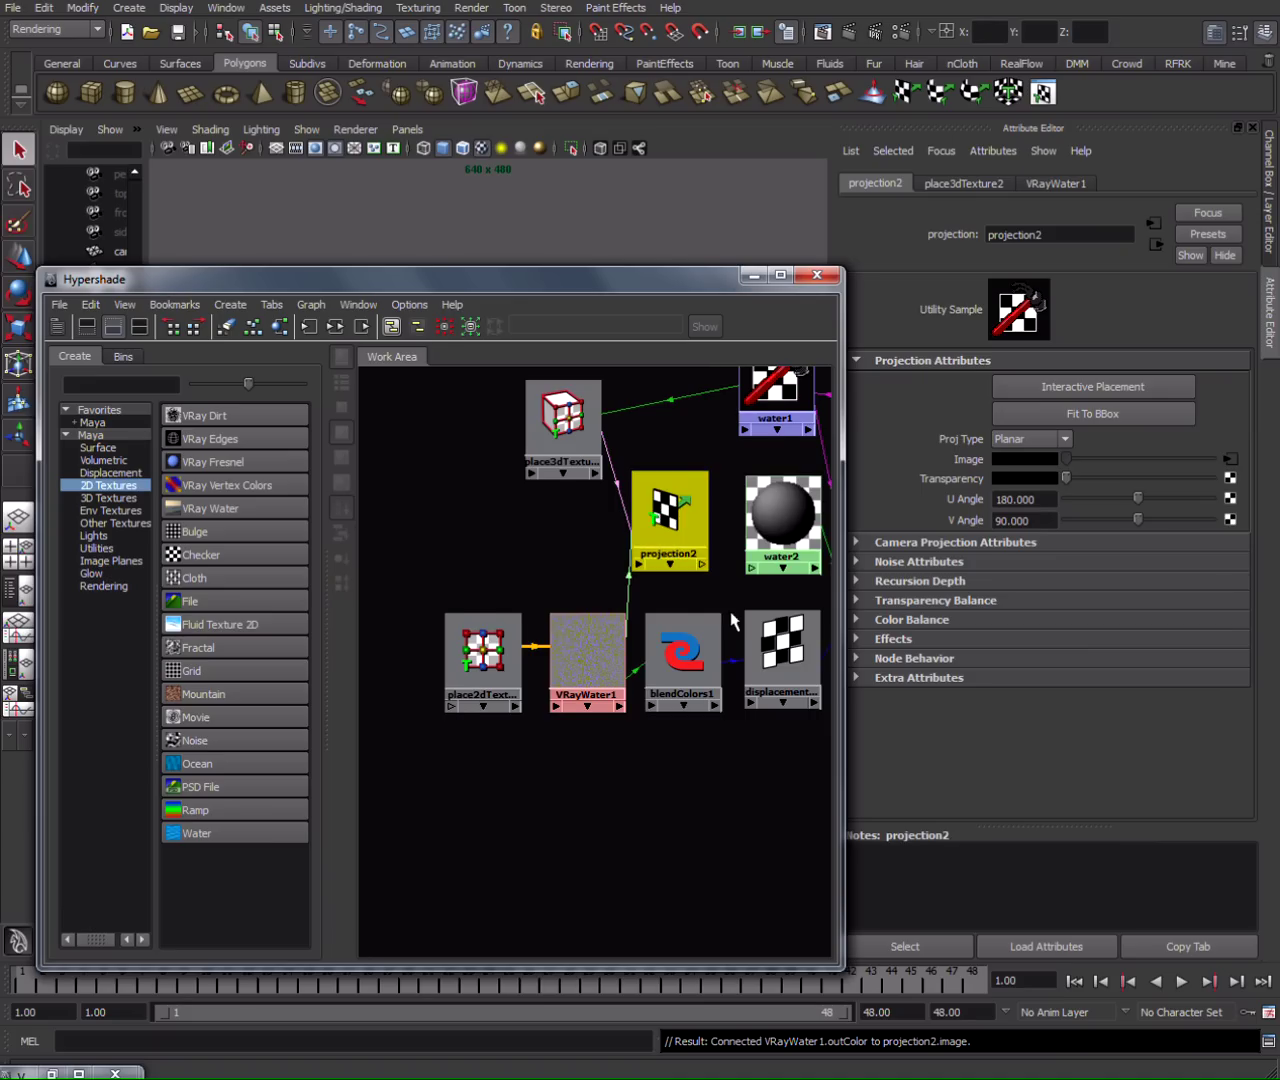
Reposition place3dTexture2 and projection2 side by side above the VRayWater1 and blendColors1 nodes.
{"action": "middle_click_drag", "start_coordinate": [680, 607], "coordinate": [612, 577], "text": "alt"}
{"action": "left_click", "coordinate": [478, 445]}
{"action": "left_click_drag", "start_coordinate": [478, 445], "coordinate": [463, 509]}
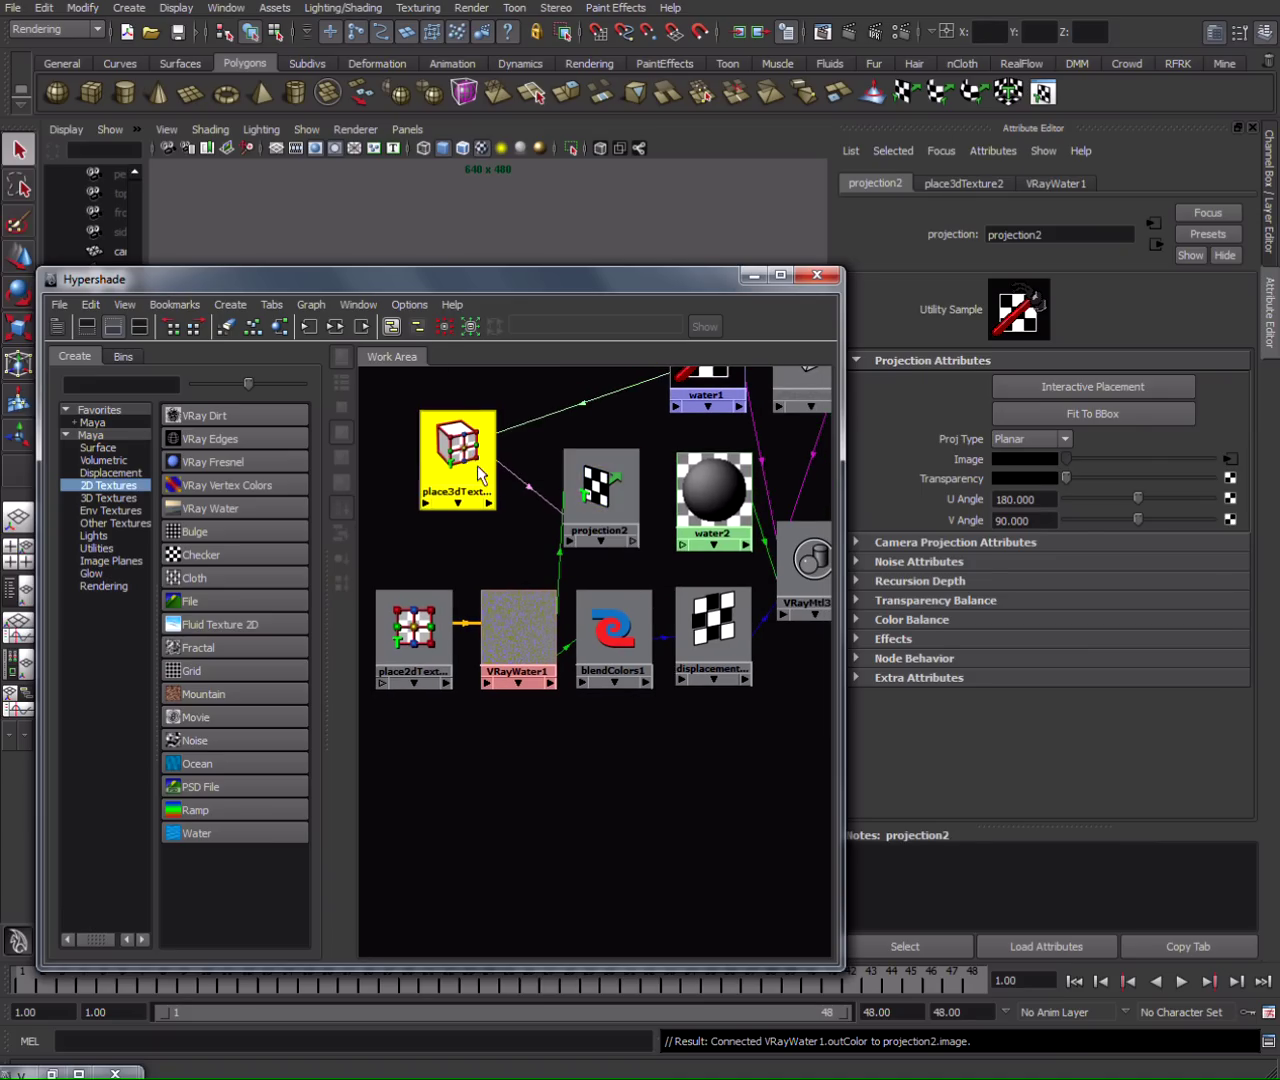
{"action": "middle_click_drag", "start_coordinate": [463, 509], "coordinate": [481, 567], "text": "alt"}
{"action": "left_click_drag", "start_coordinate": [537, 546], "coordinate": [620, 545]}
{"action": "left_click", "coordinate": [620, 550]}
{"action": "middle_click_drag", "start_coordinate": [670, 600], "coordinate": [624, 570], "text": "alt"}
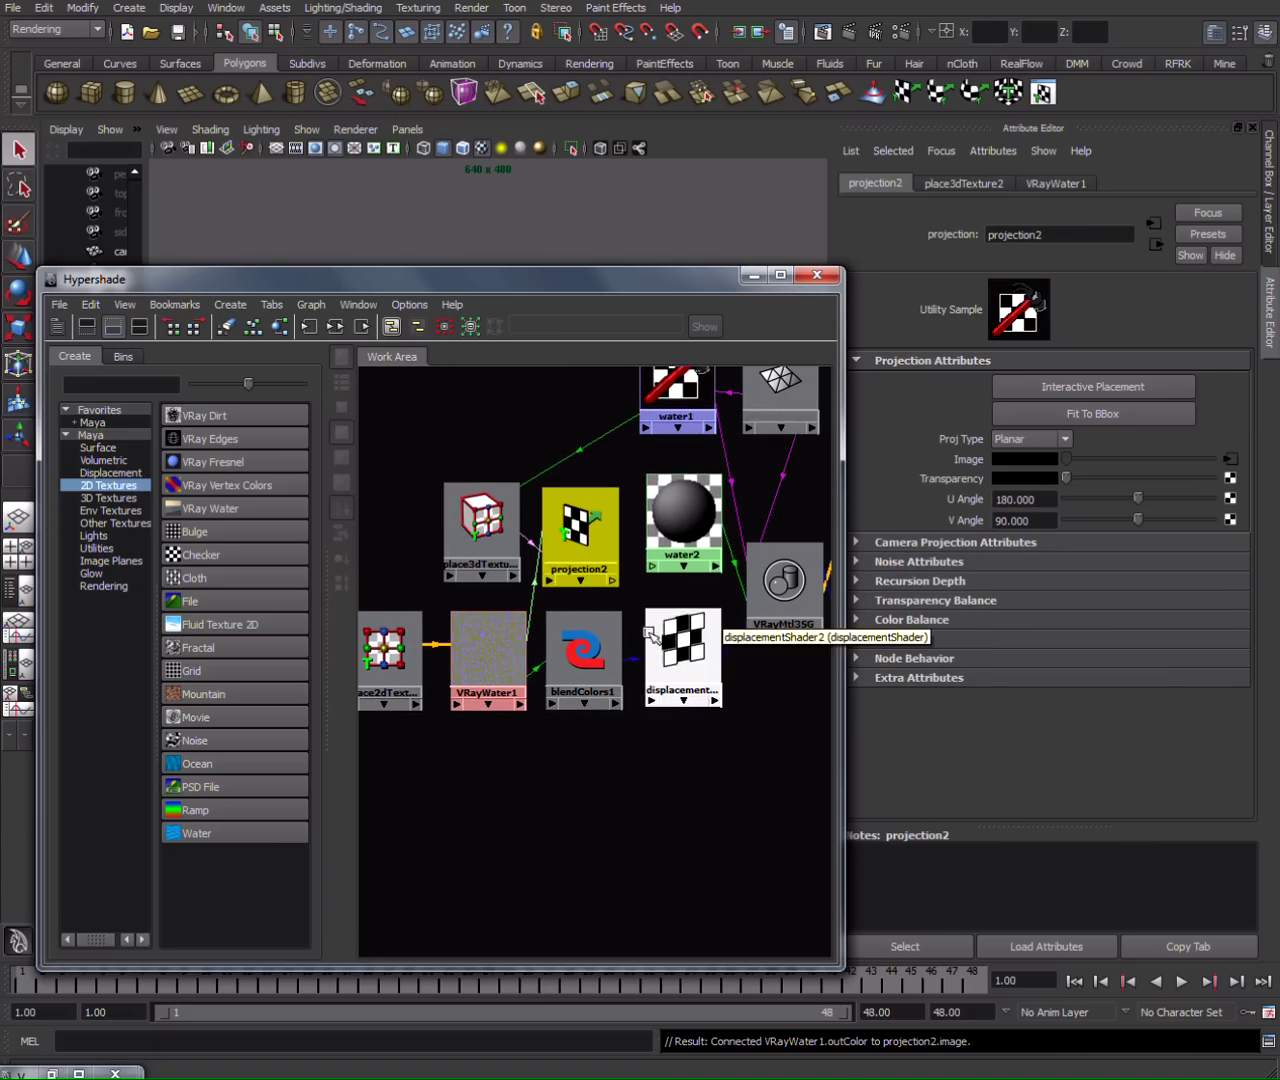
Disconnect VRayWater1's output from Color 1 of blendColors1.
{"action": "scroll", "coordinate": [620, 609], "scroll_direction": "down", "scroll_amount": 1}
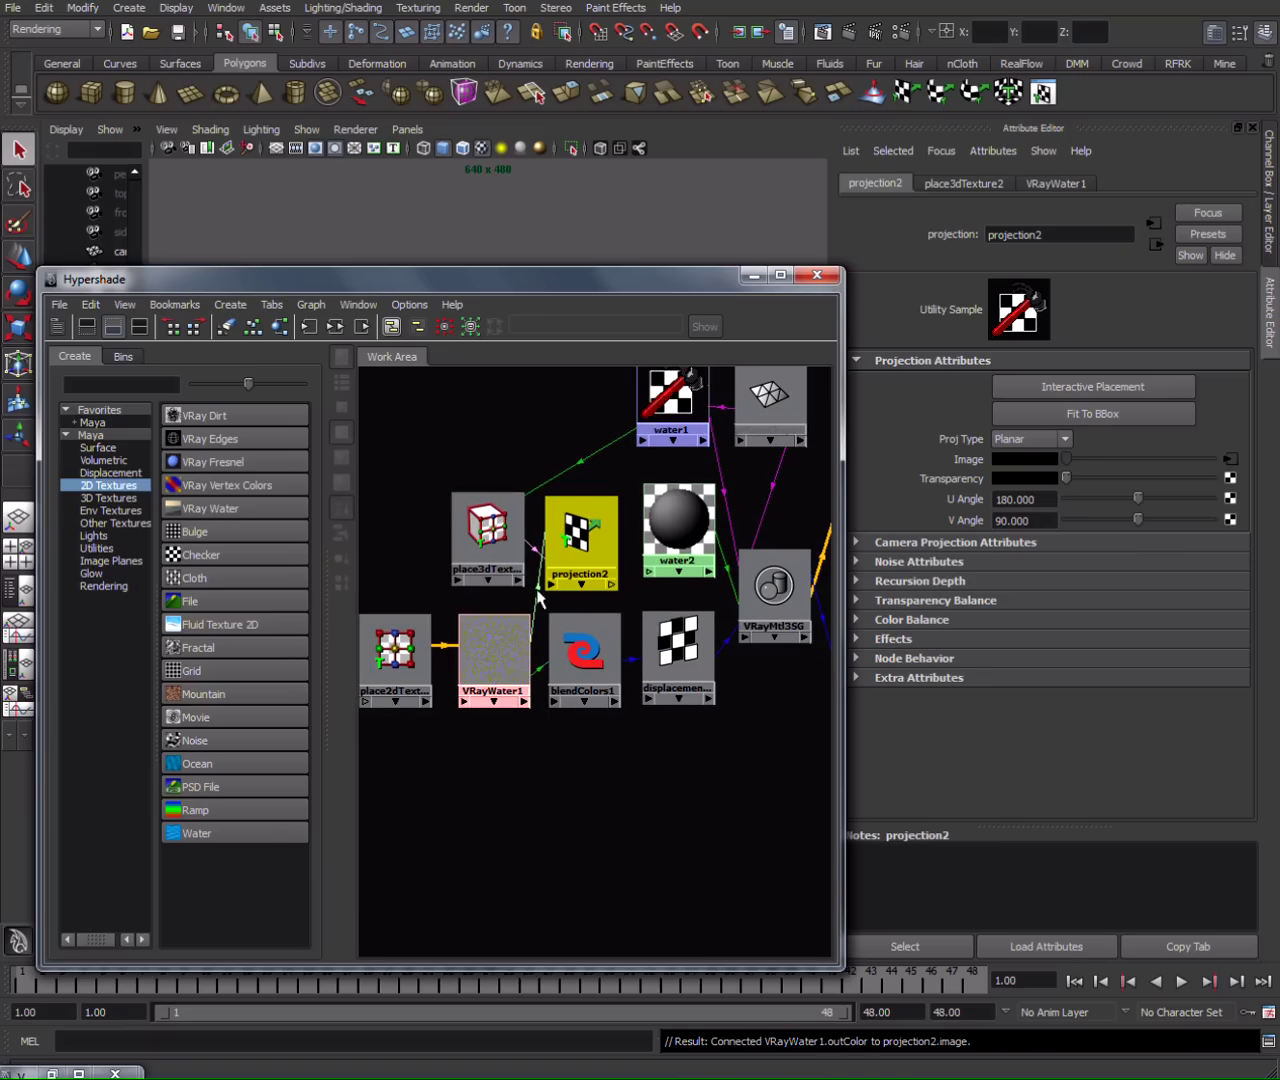
{"action": "scroll", "coordinate": [548, 645], "scroll_direction": "up", "scroll_amount": 1}
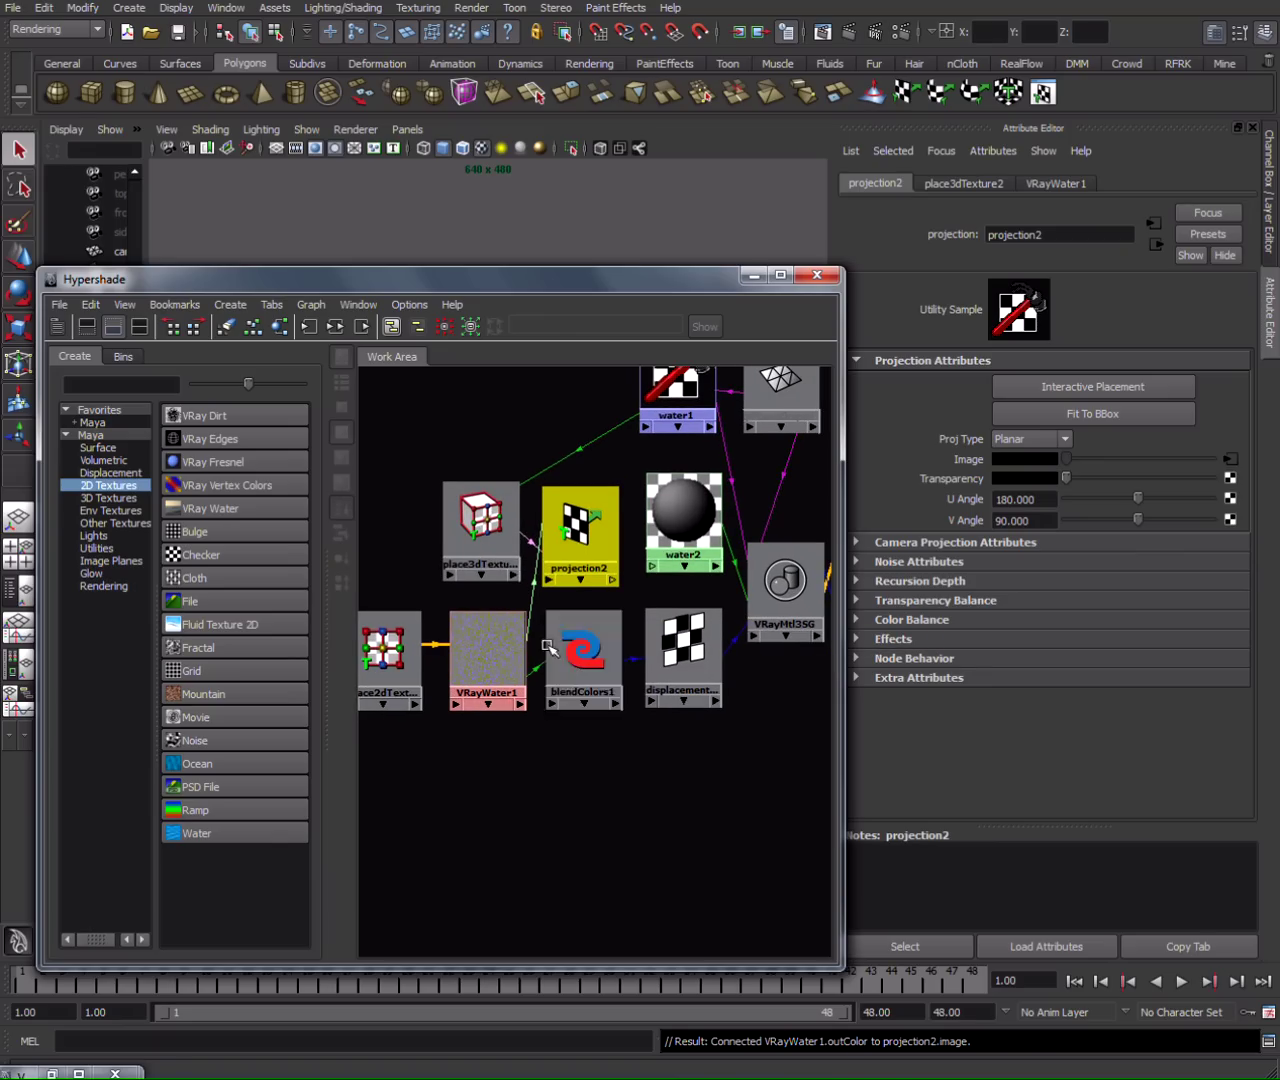
{"action": "left_click", "coordinate": [593, 650]}
{"action": "scroll", "coordinate": [594, 650], "scroll_direction": "down", "scroll_amount": 1}
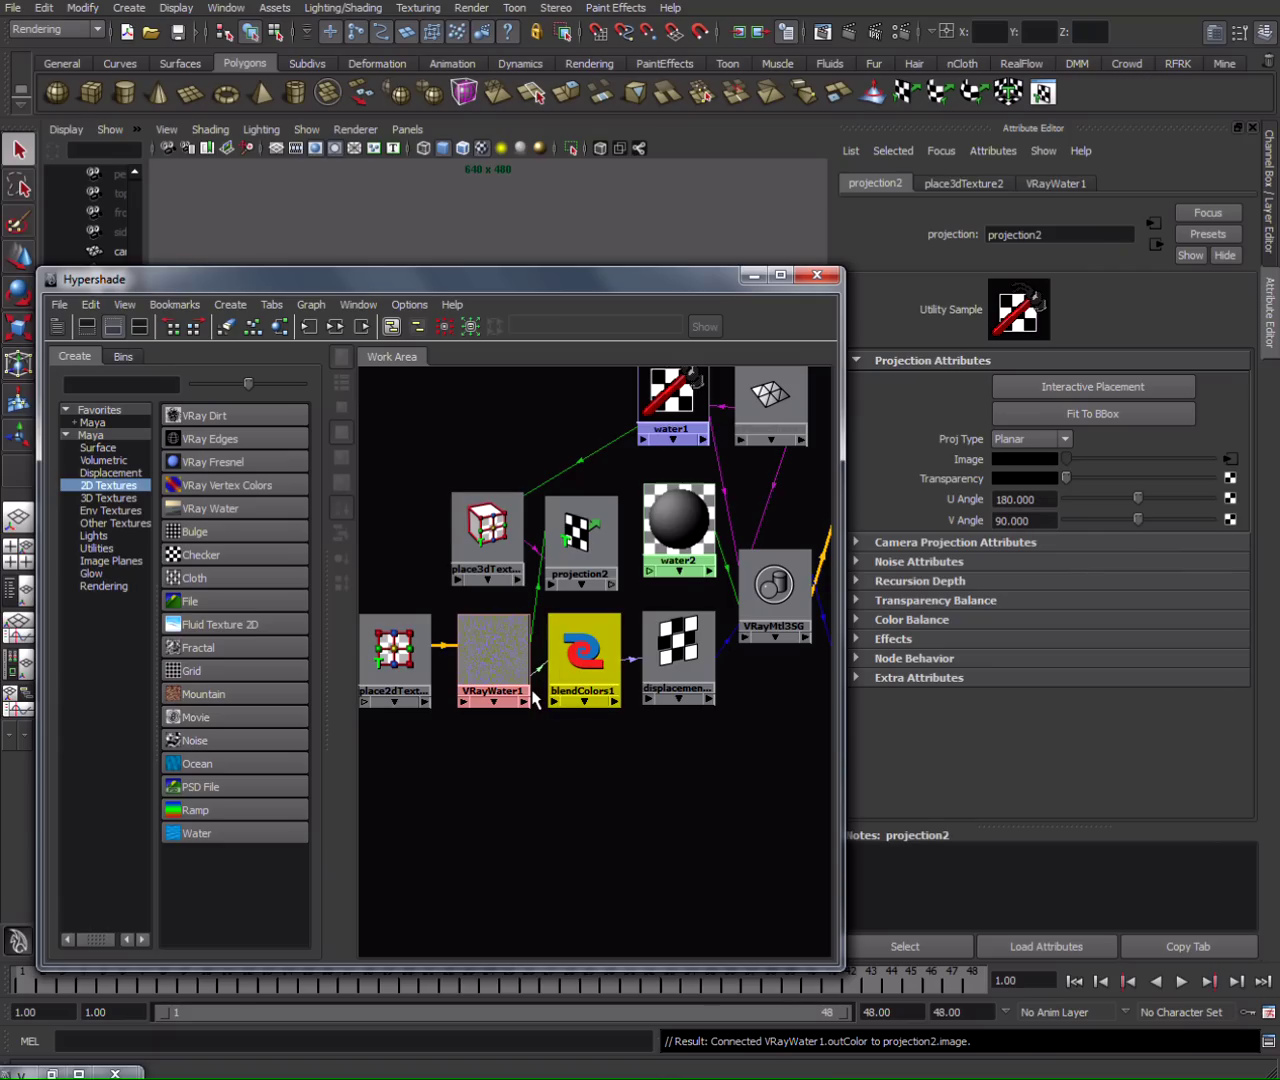
{"action": "left_click", "coordinate": [536, 668]}
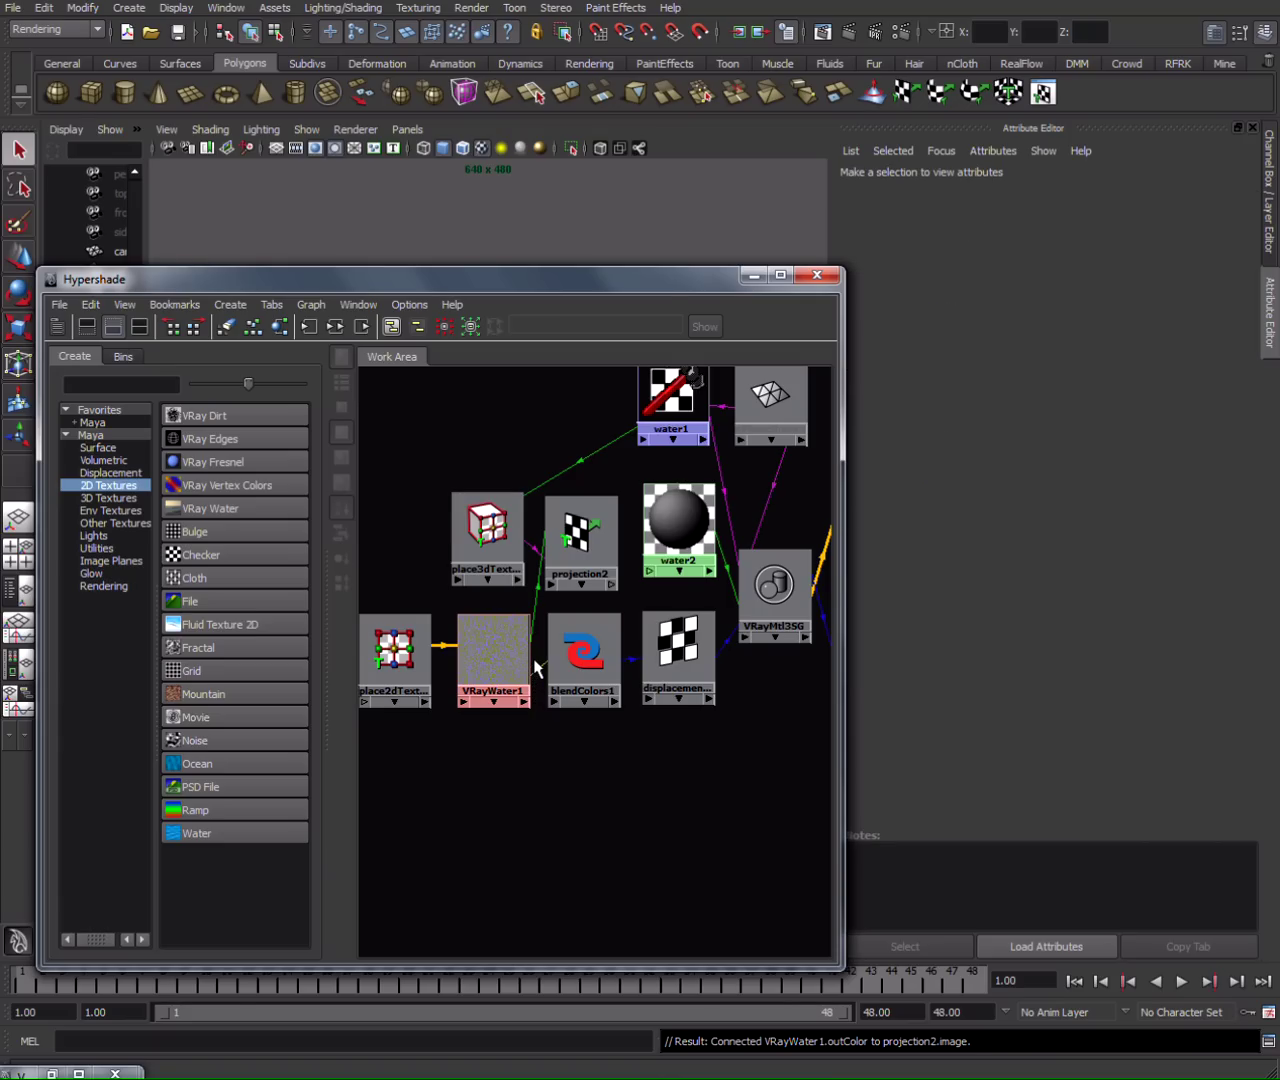
{"action": "key", "text": "Delete"}
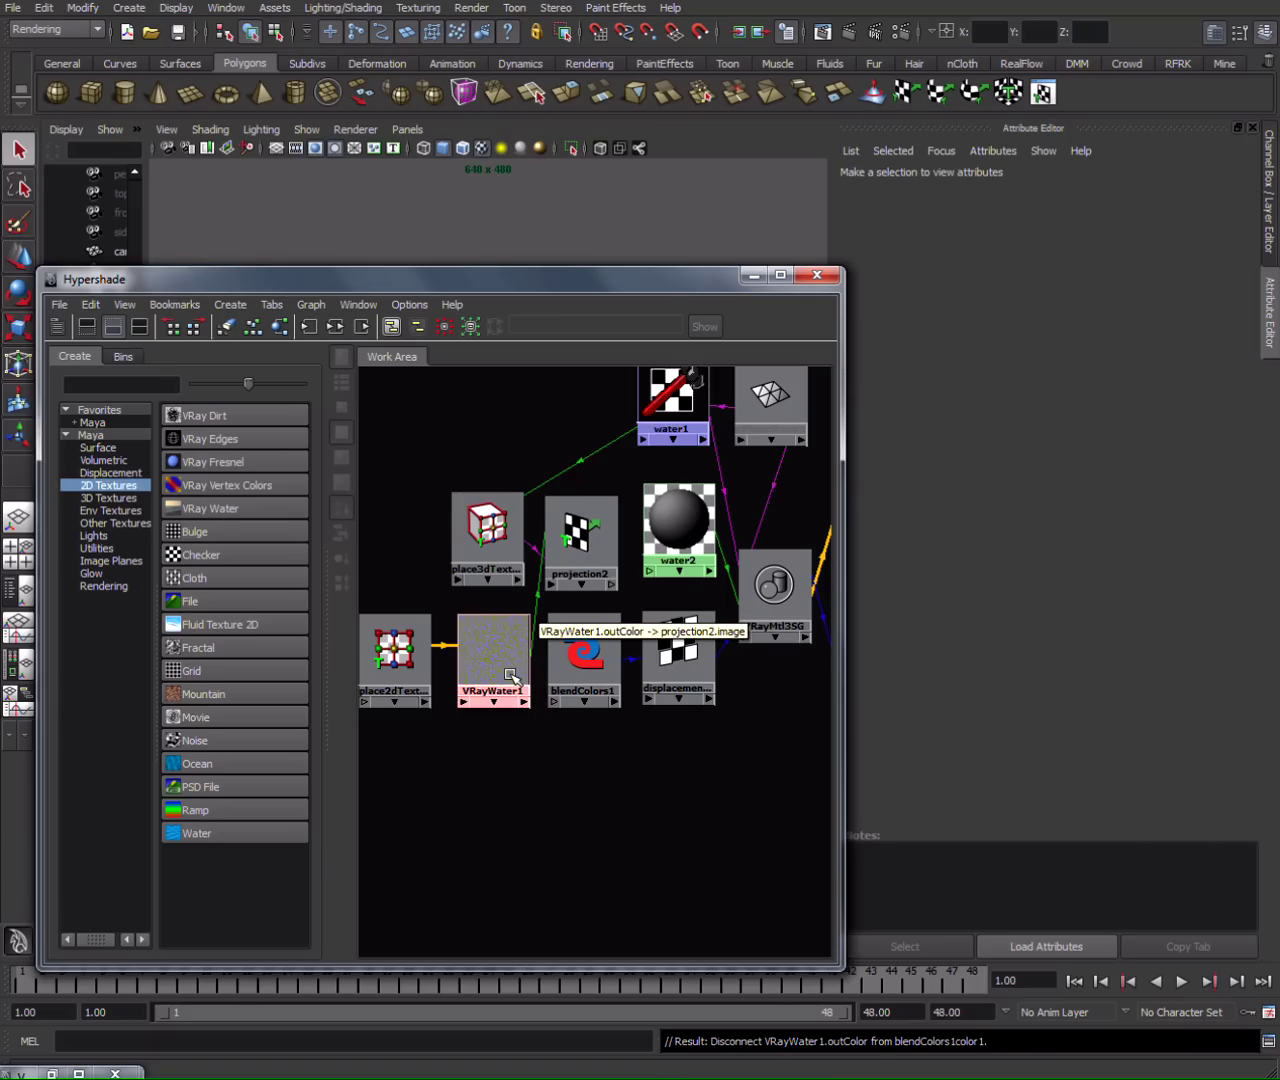
Connect projection2 to Color 1 of blendColors1.
{"action": "left_click", "coordinate": [574, 530]}
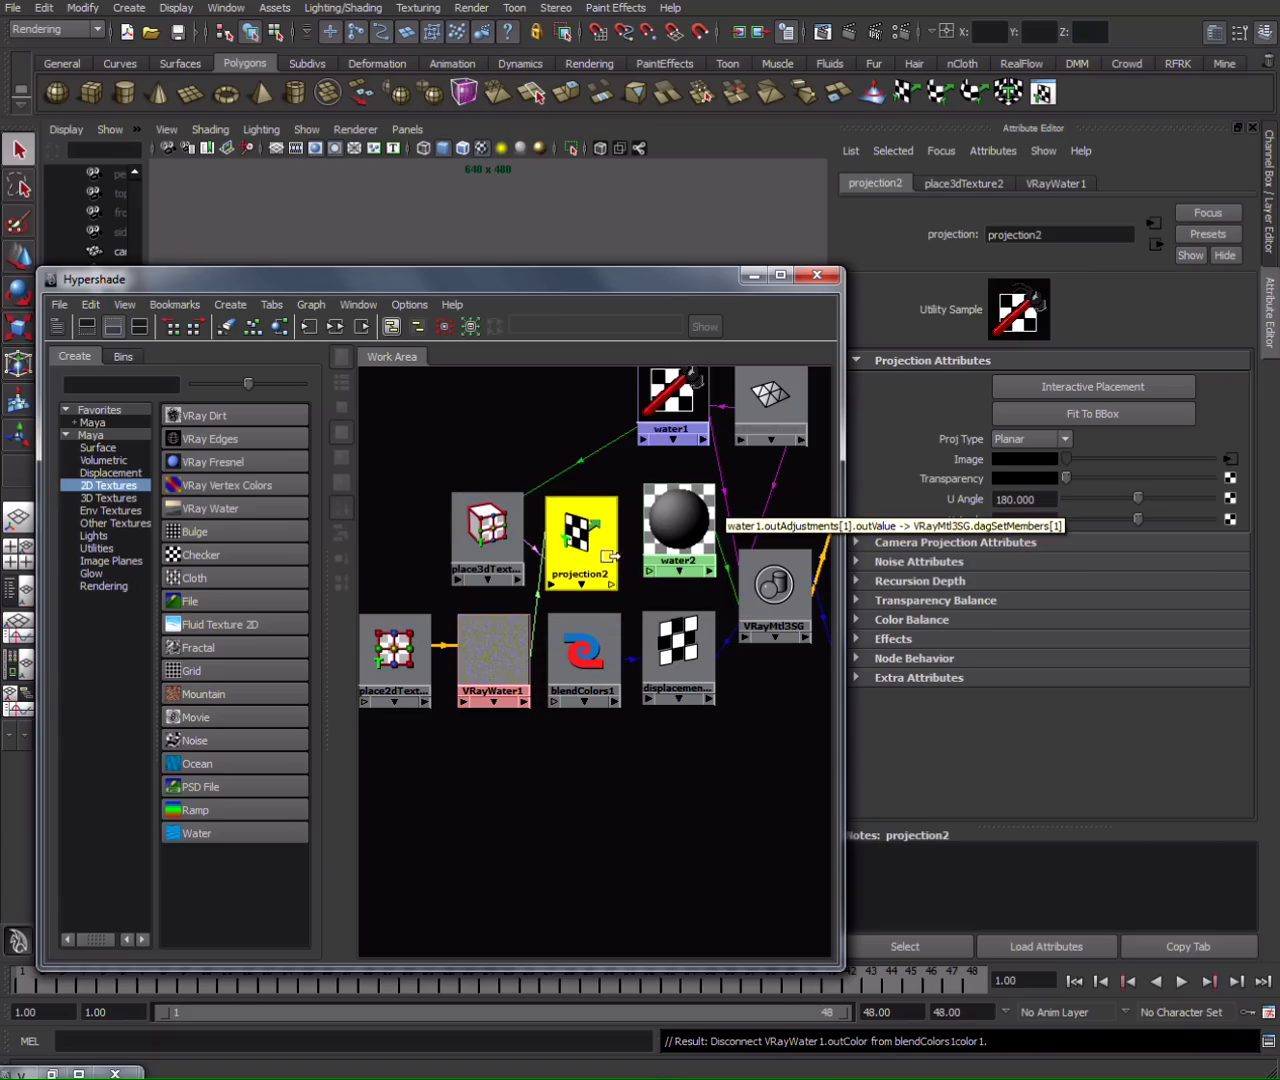
{"action": "left_click", "coordinate": [566, 652]}
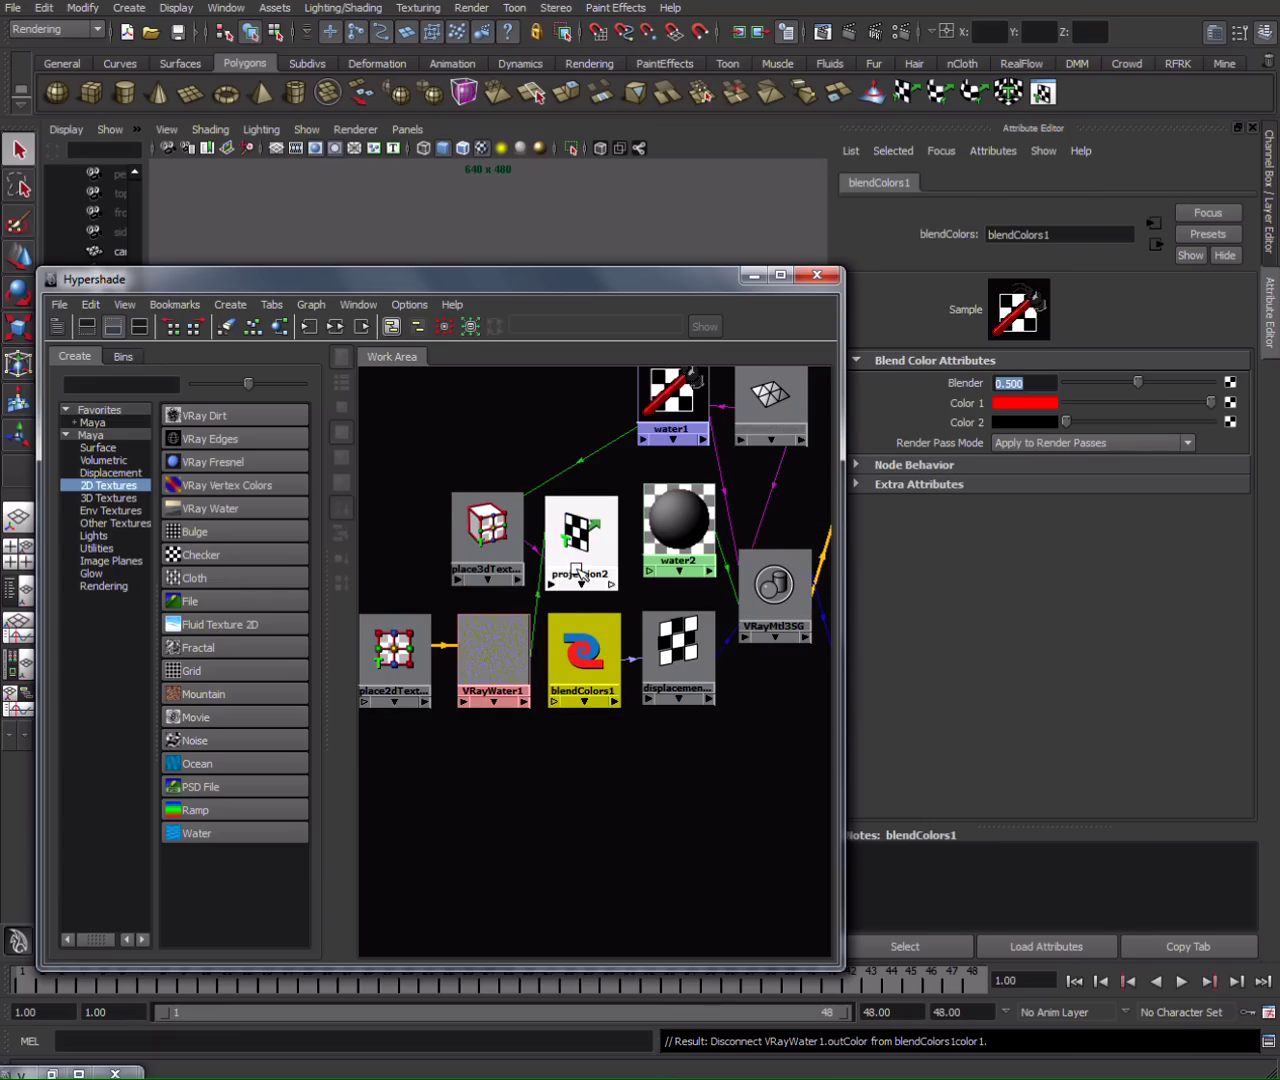
{"action": "scroll", "coordinate": [585, 540], "scroll_direction": "up", "scroll_amount": 1}
{"action": "middle_click_drag", "start_coordinate": [585, 540], "coordinate": [966, 415]}
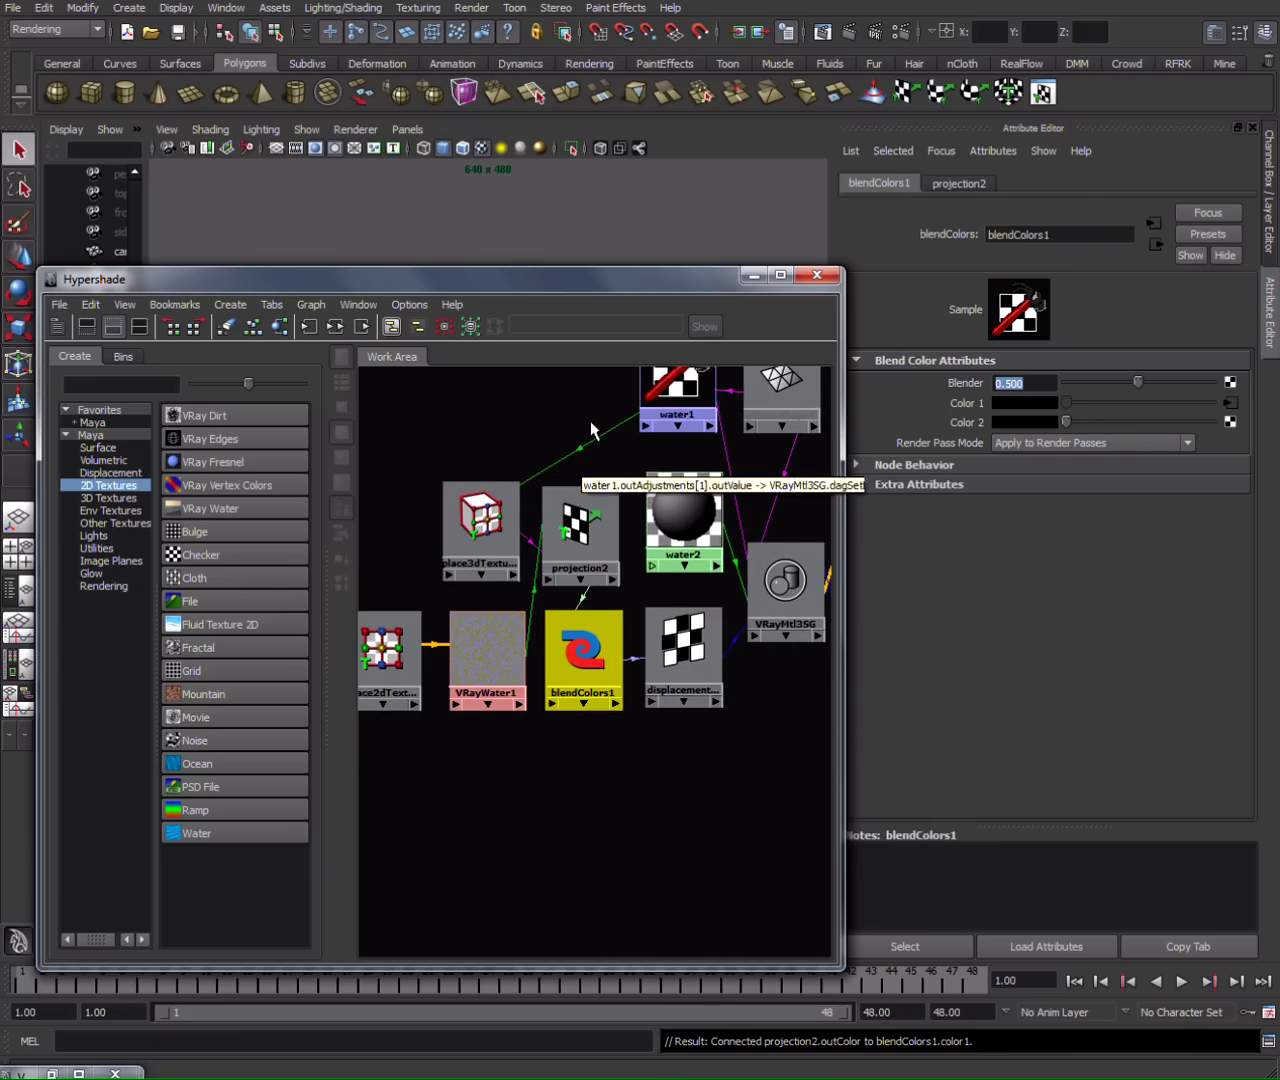
Select place3dTexture2 and raise it above the water plane in the viewport to a Translate Y of 17.809.
{"action": "left_click", "coordinate": [537, 400]}
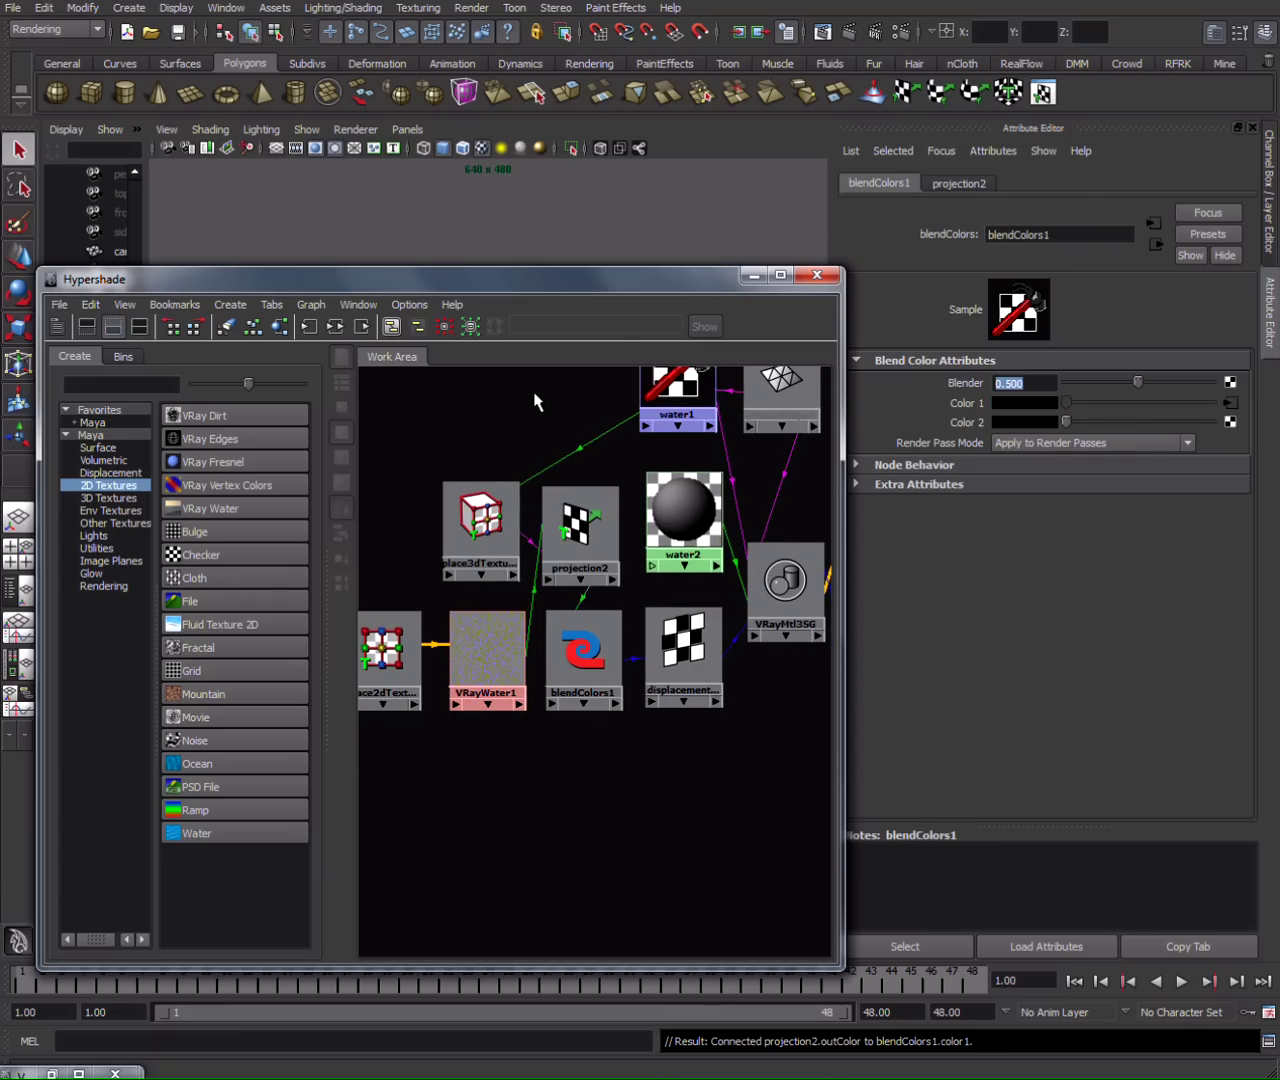
{"action": "left_click", "coordinate": [489, 507]}
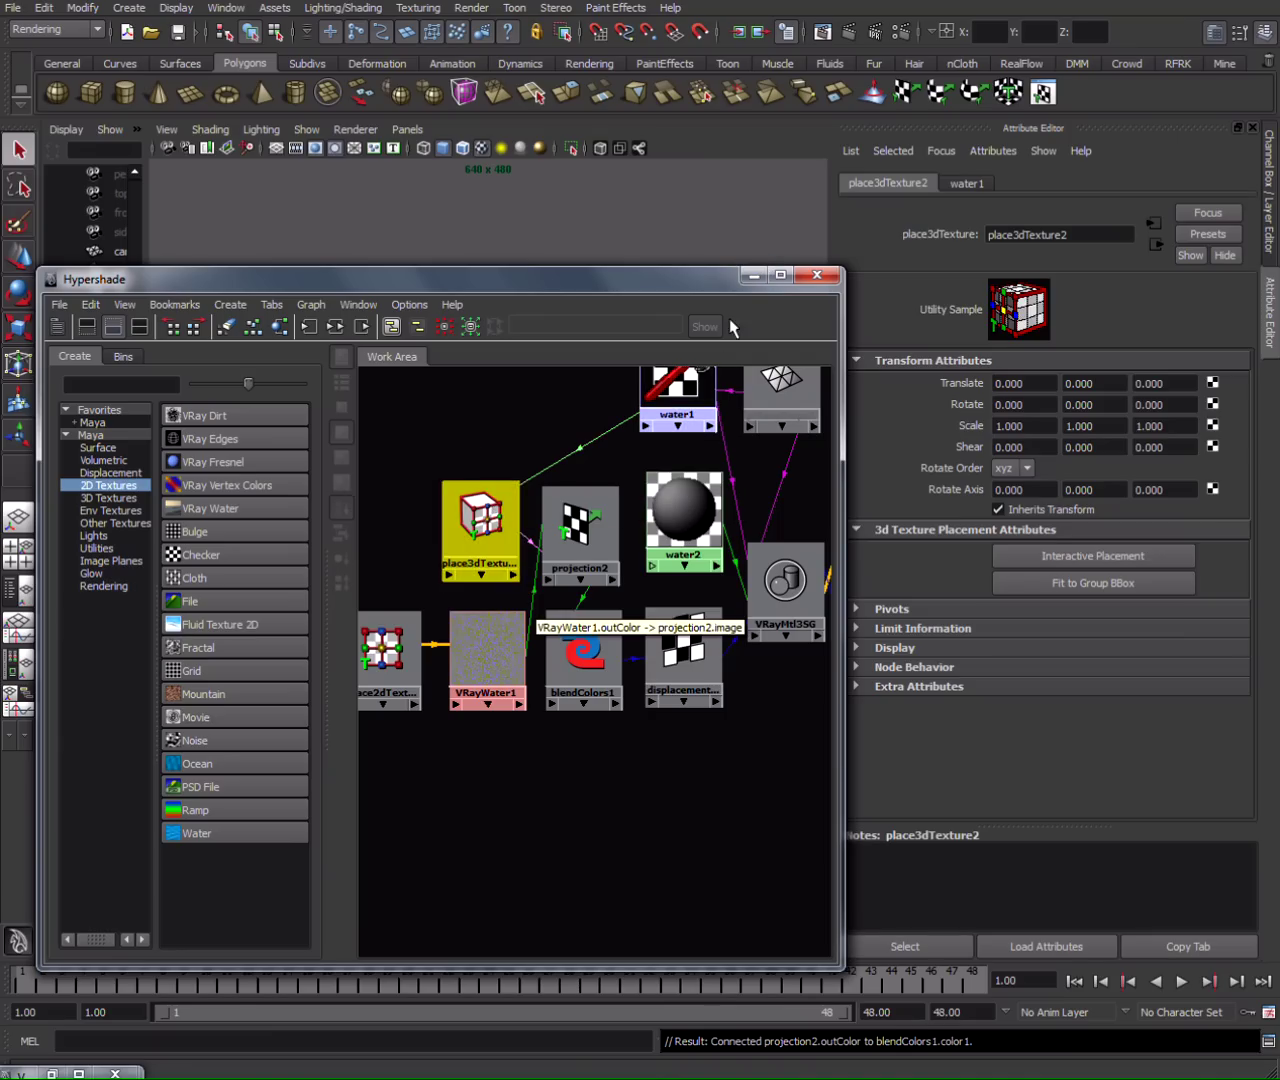
{"action": "left_click", "coordinate": [753, 275]}
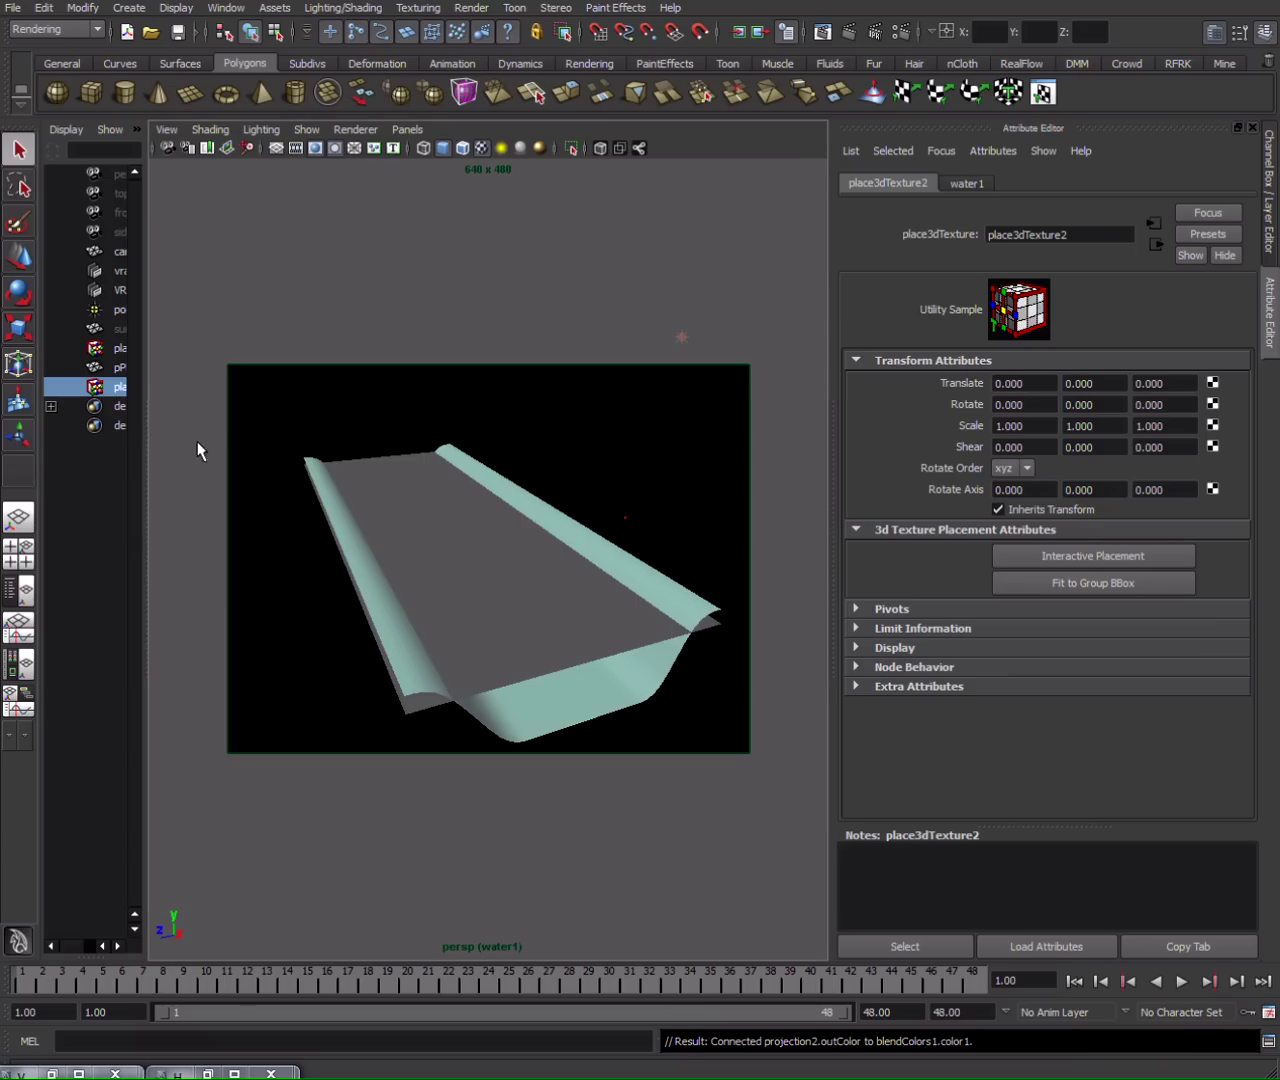
{"action": "left_click_drag", "start_coordinate": [149, 446], "coordinate": [192, 496]}
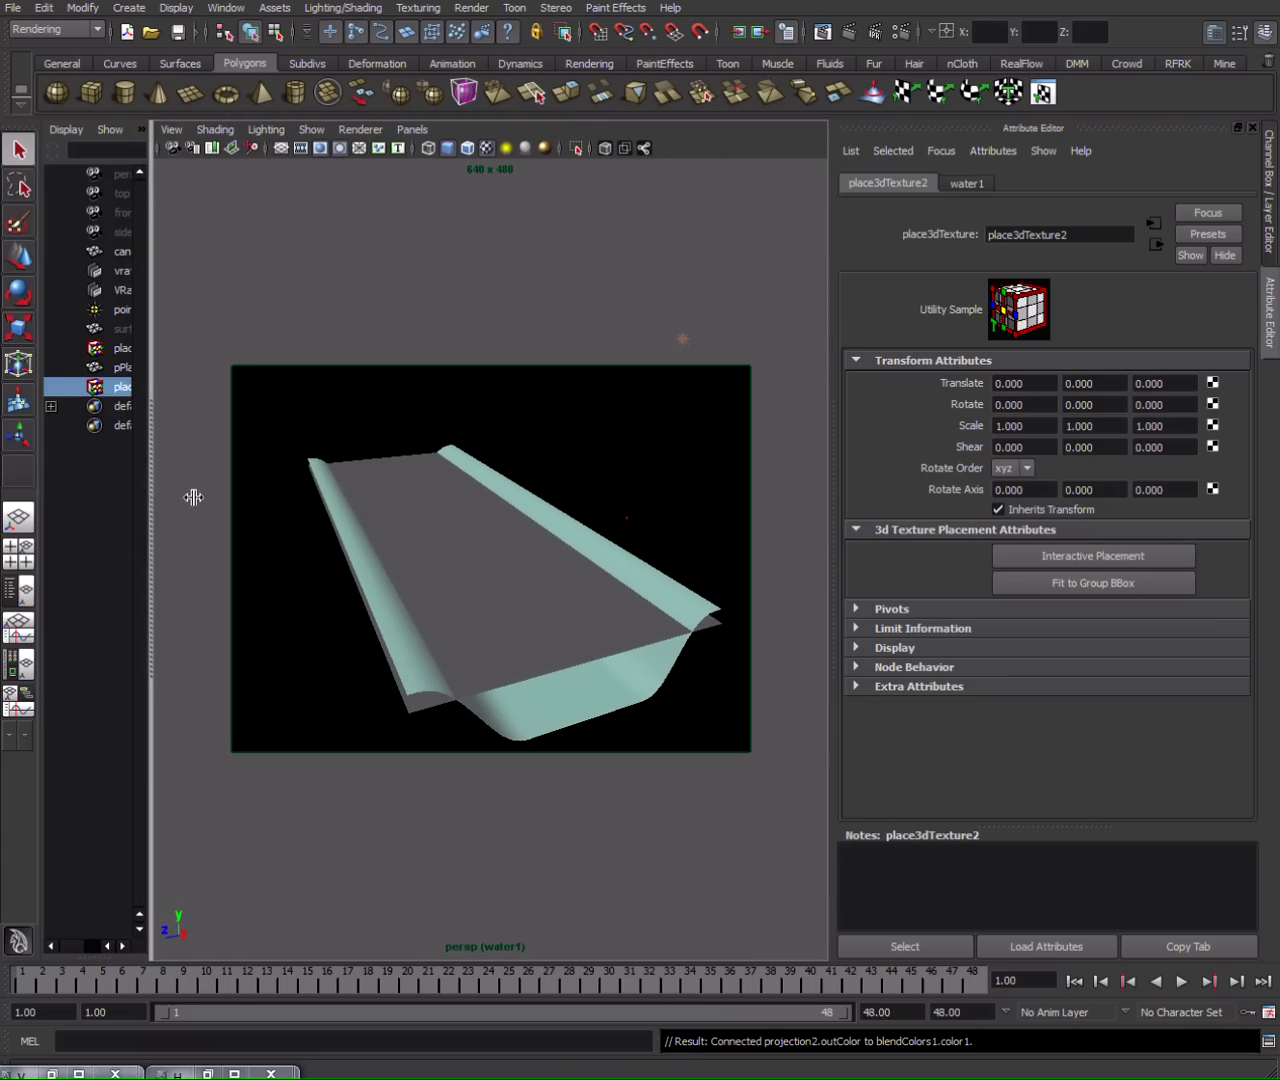
{"action": "key", "text": "w"}
{"action": "left_click_drag", "start_coordinate": [437, 507], "coordinate": [659, 542]}
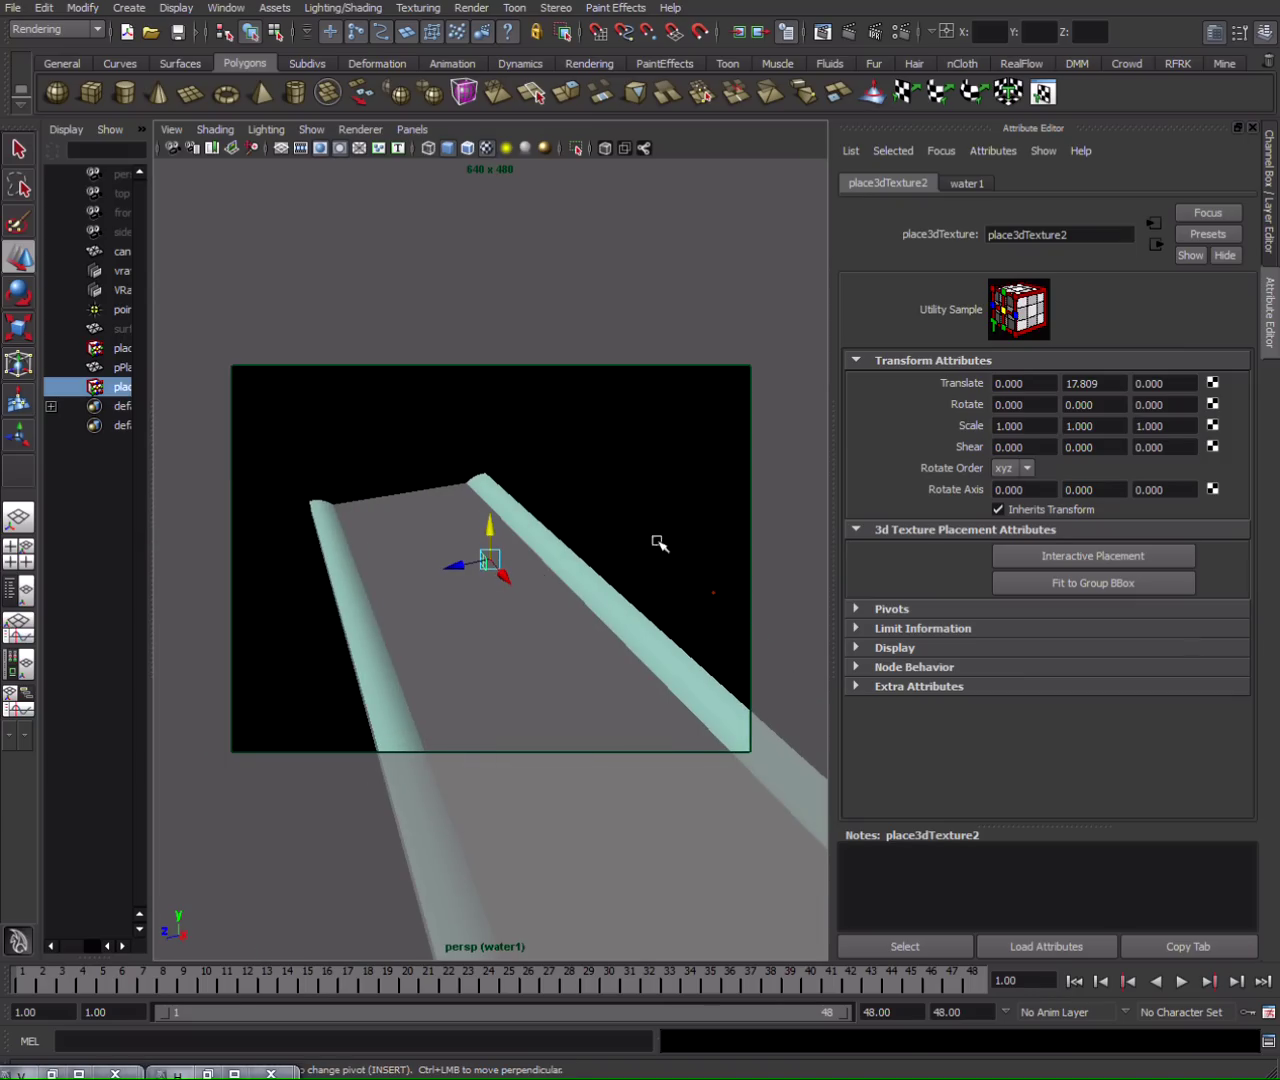
Set place3dTexture2's Rotate X to -90 so that the projection faces the water plane.
{"action": "left_click", "coordinate": [1033, 404]}
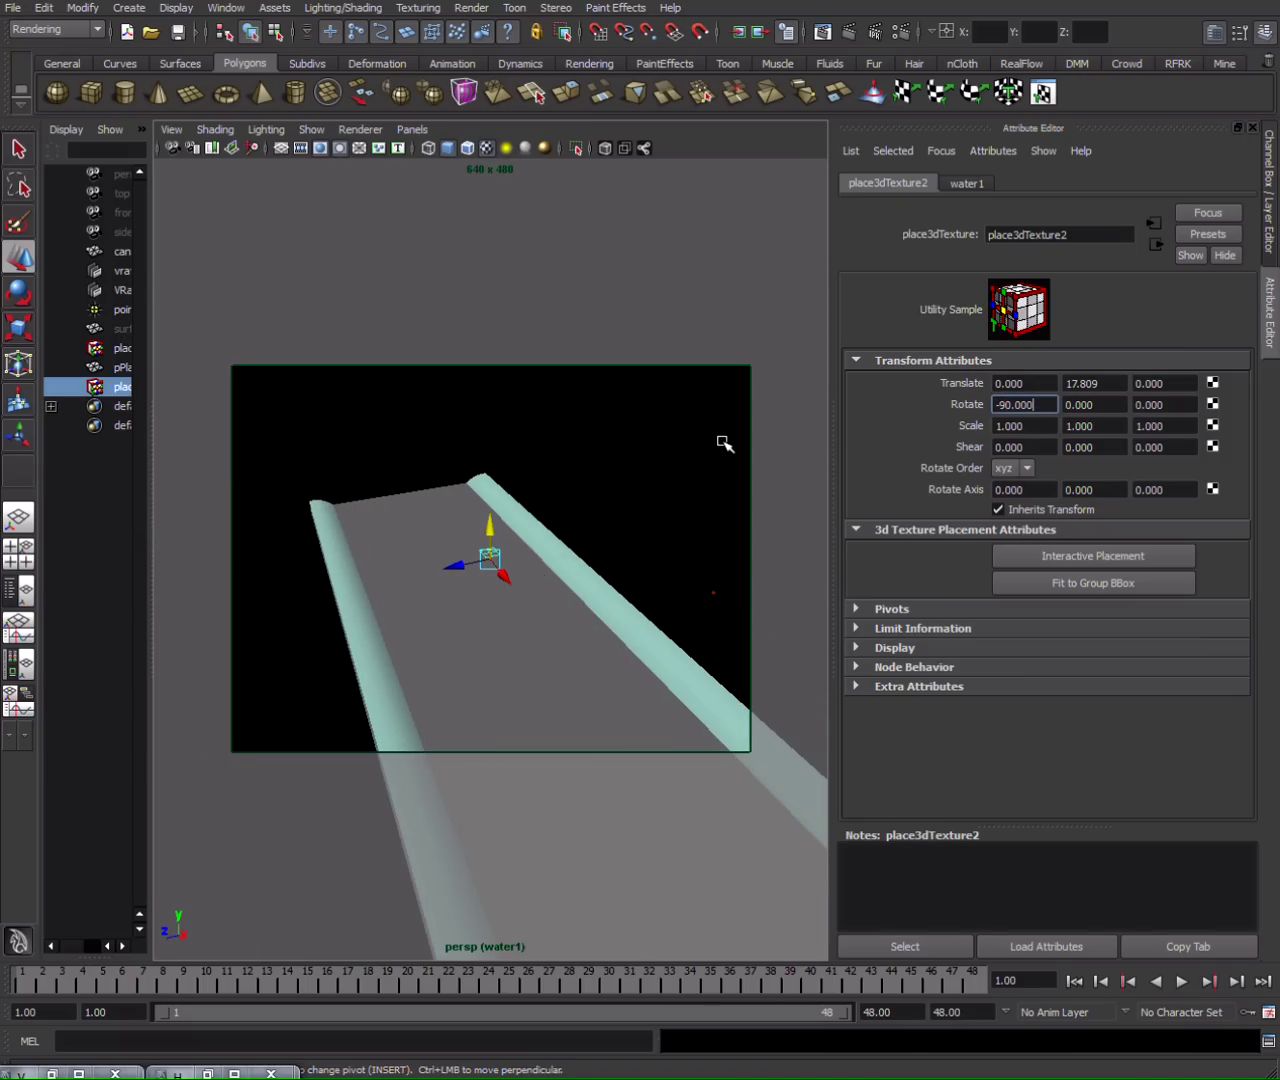
{"action": "left_click_drag", "start_coordinate": [594, 510], "coordinate": [505, 509], "text": "alt"}
{"action": "right_click_drag", "start_coordinate": [505, 509], "coordinate": [452, 503], "text": "alt"}
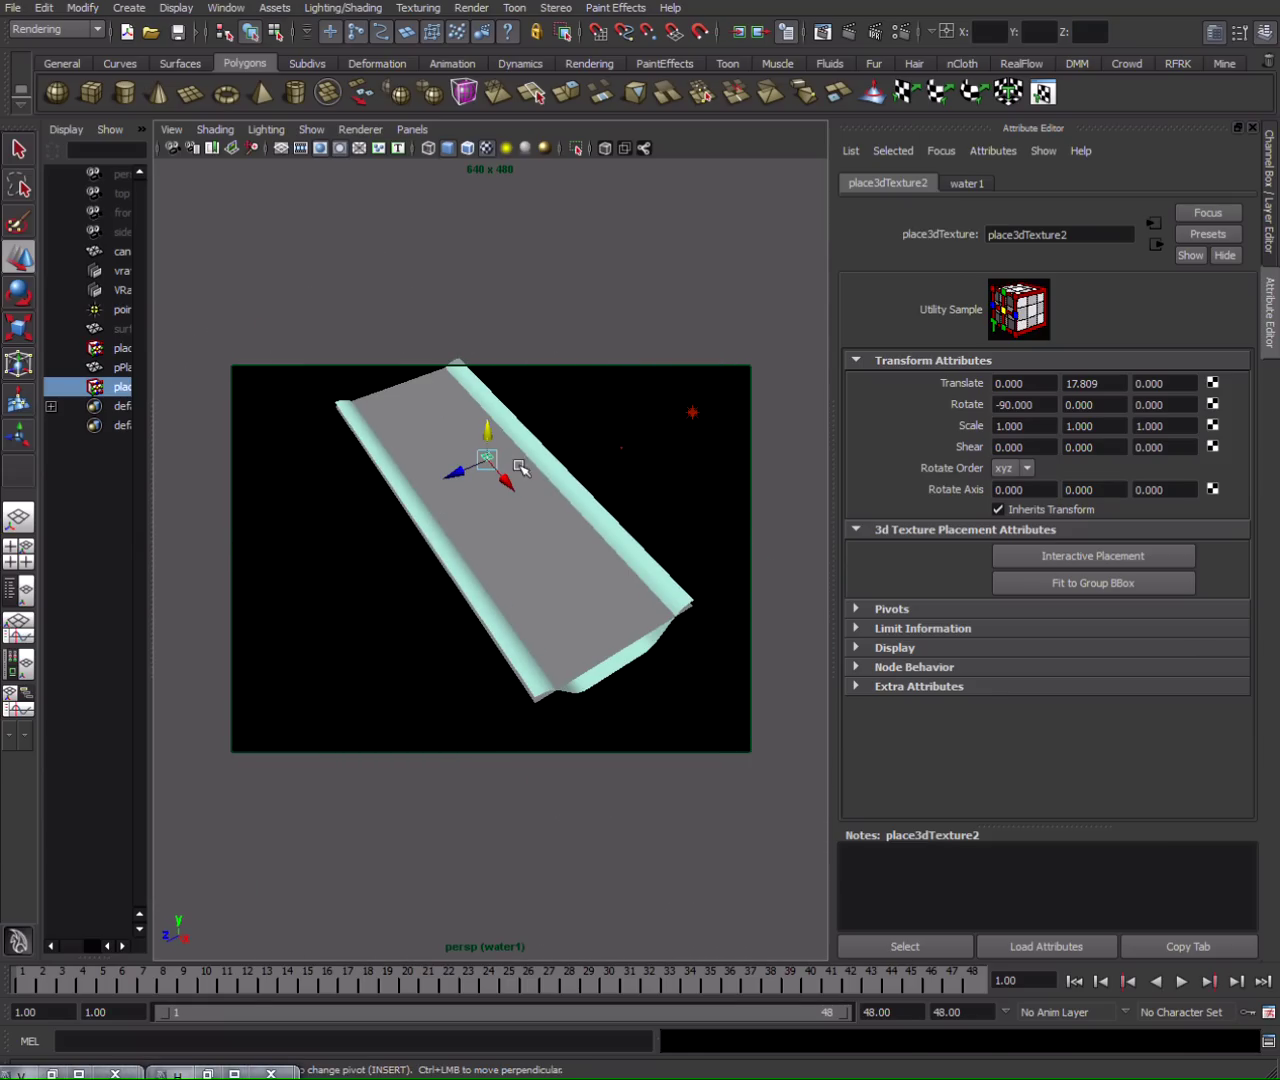
Try scaling the place3dTexture2 placement in the viewport, and undo the scaling.
{"action": "key", "text": "r"}
{"action": "left_click_drag", "start_coordinate": [513, 490], "coordinate": [811, 732]}
{"action": "key", "text": "ctrl+z"}
{"action": "right_click_drag", "start_coordinate": [494, 534], "coordinate": [521, 490], "text": "alt"}
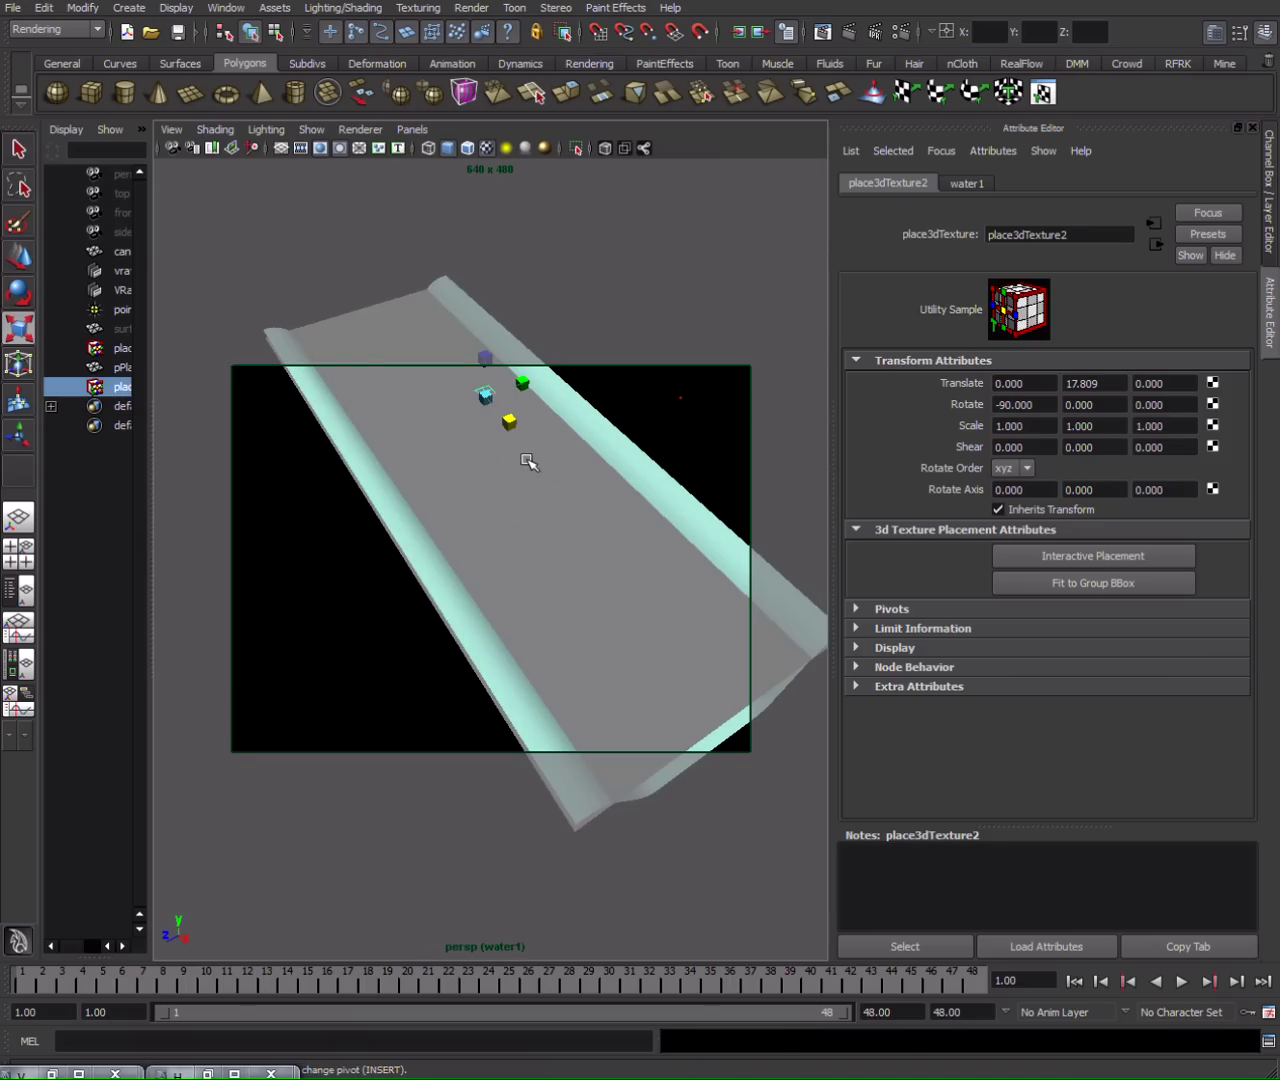
{"action": "left_click_drag", "start_coordinate": [542, 448], "coordinate": [451, 447], "text": "alt"}
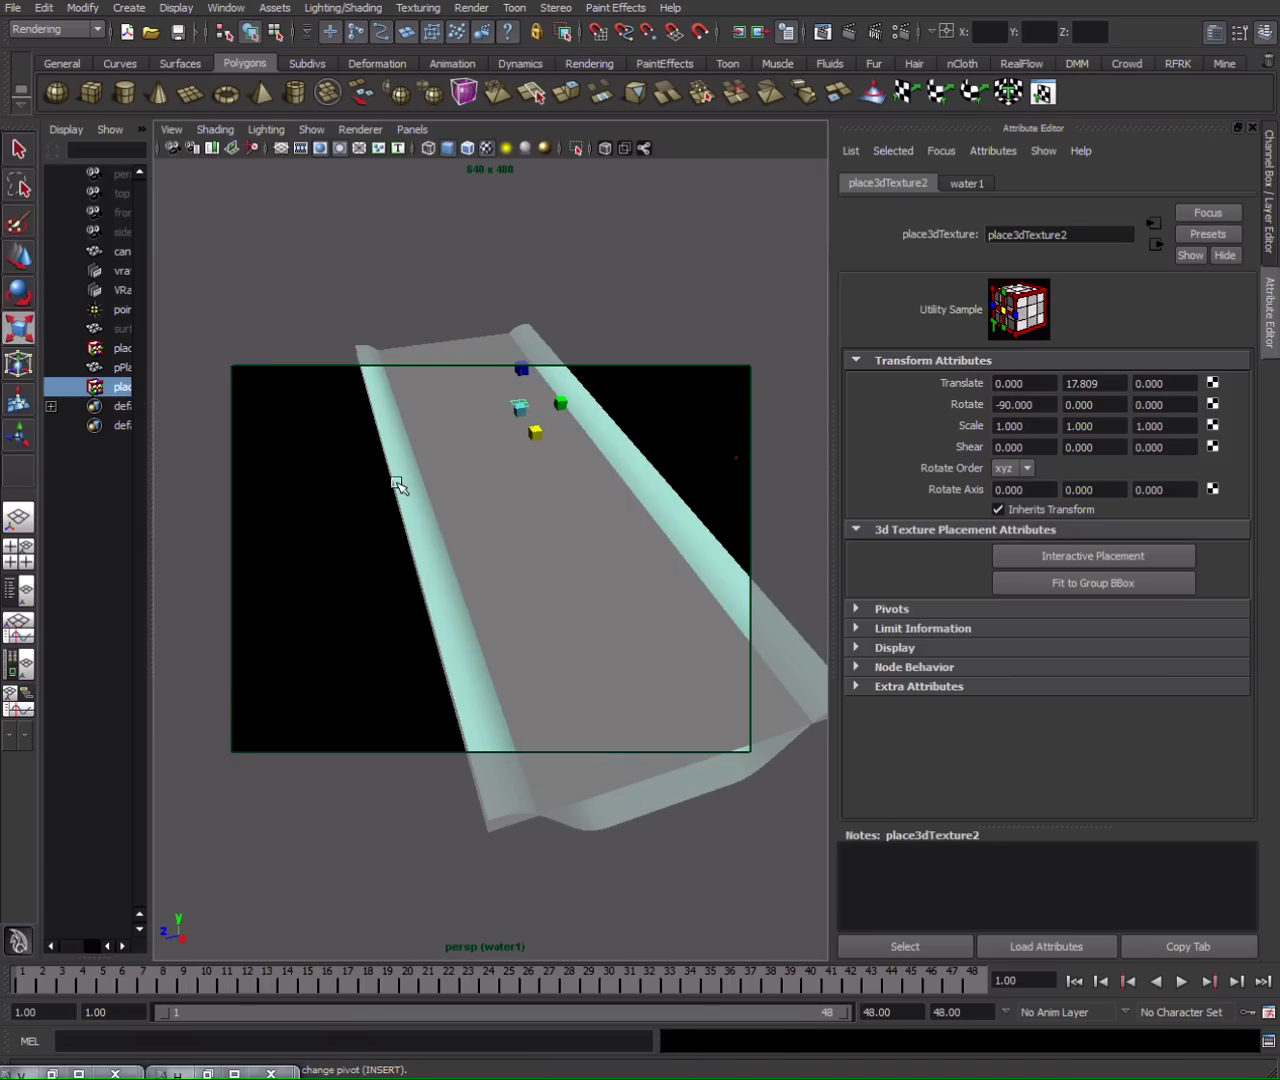
Fit the place3dTexture2 placement to the group bounding box of the water plane.
{"action": "left_click", "coordinate": [207, 1072]}
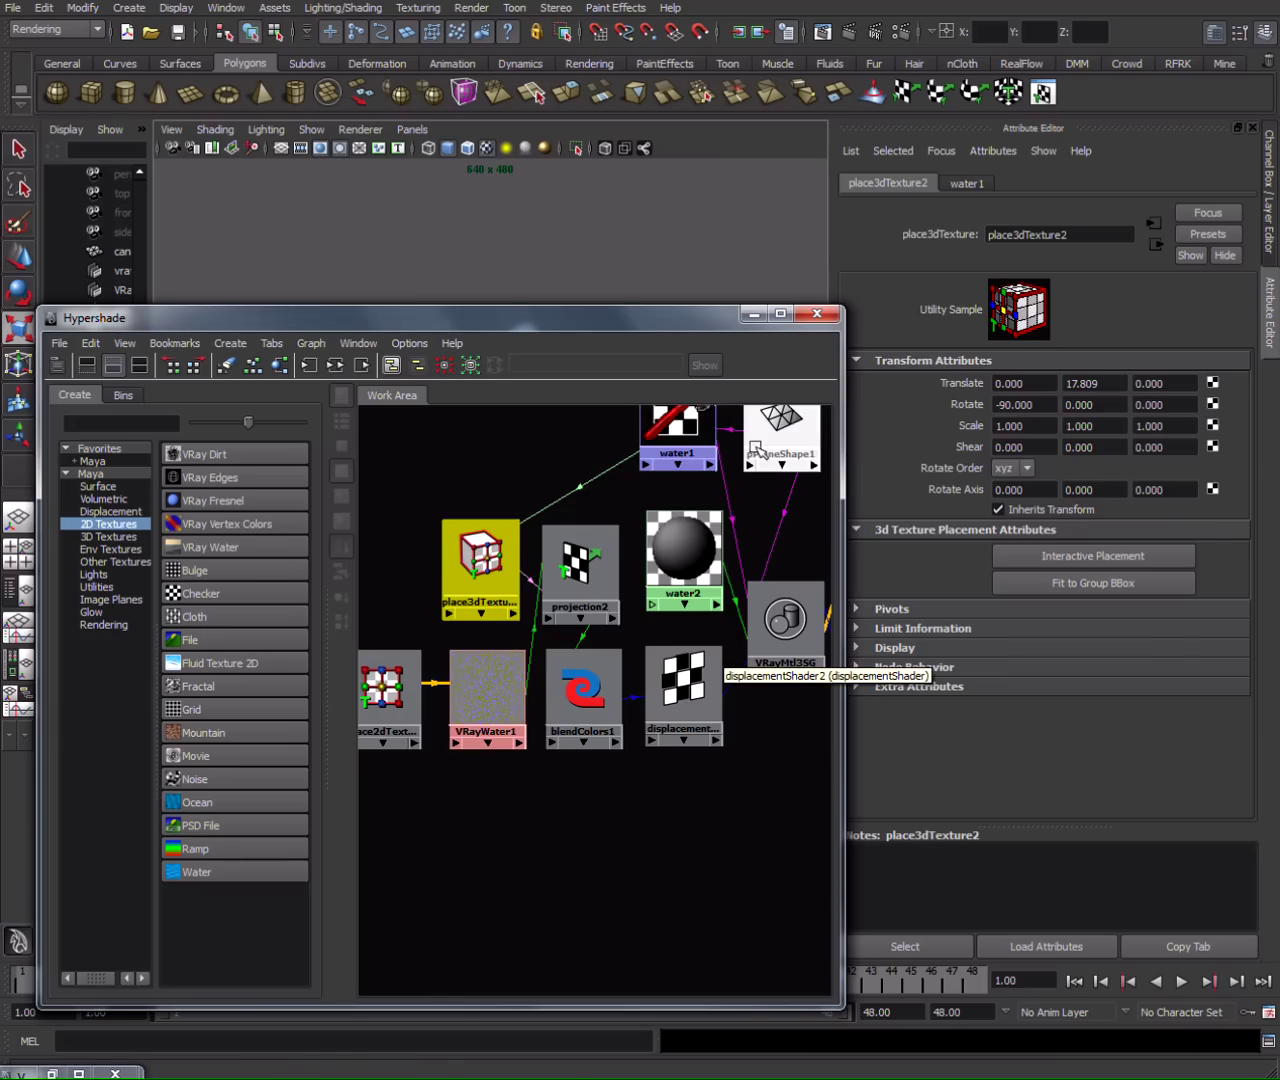
{"action": "left_click", "coordinate": [753, 314]}
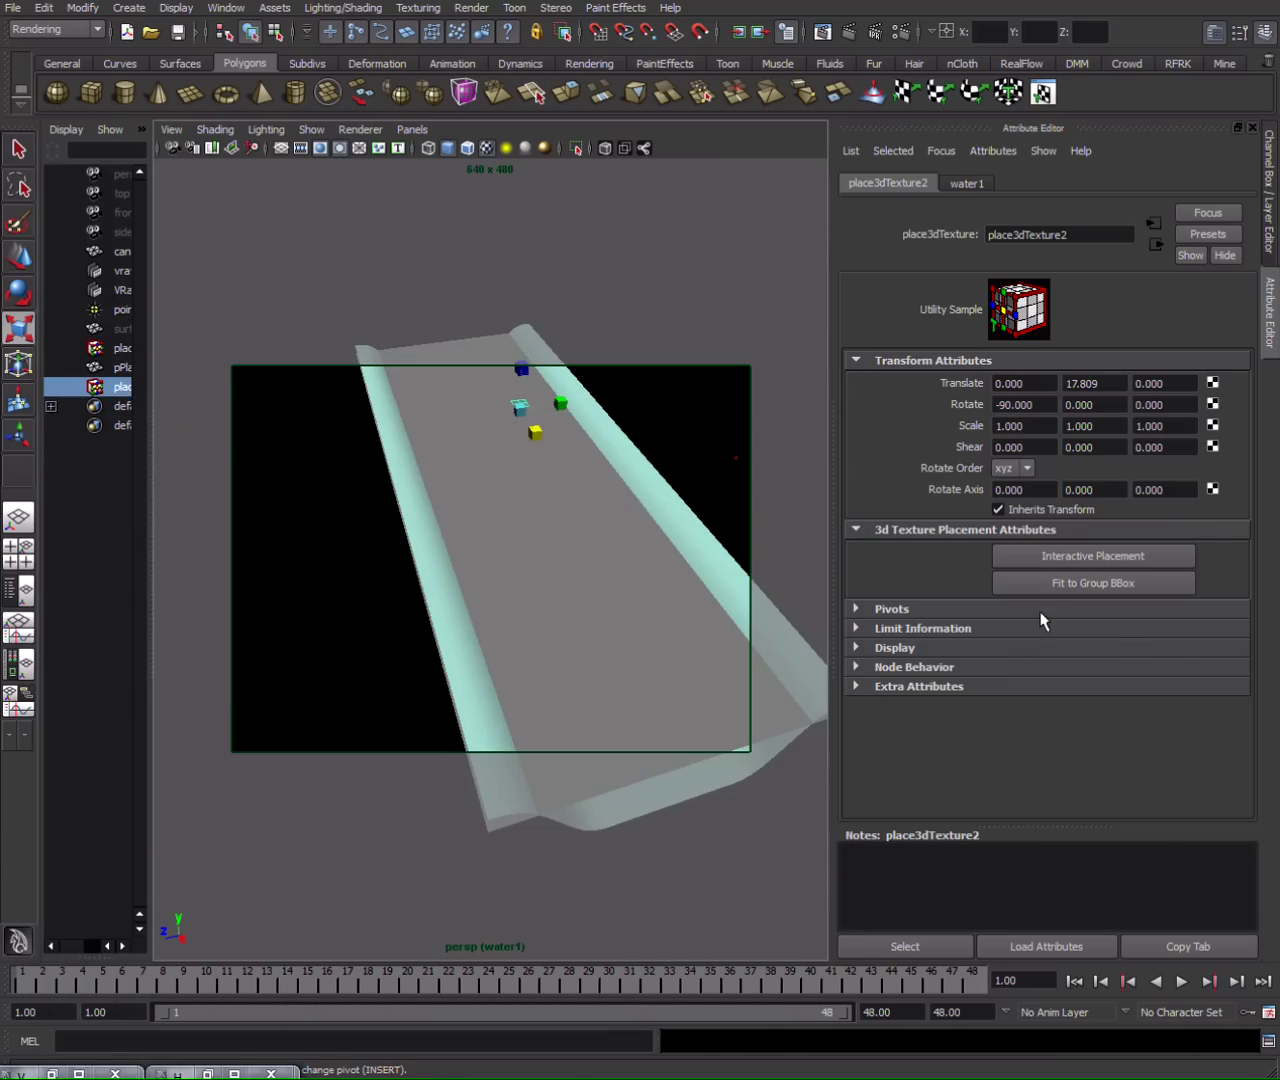
{"action": "left_click", "coordinate": [1056, 584]}
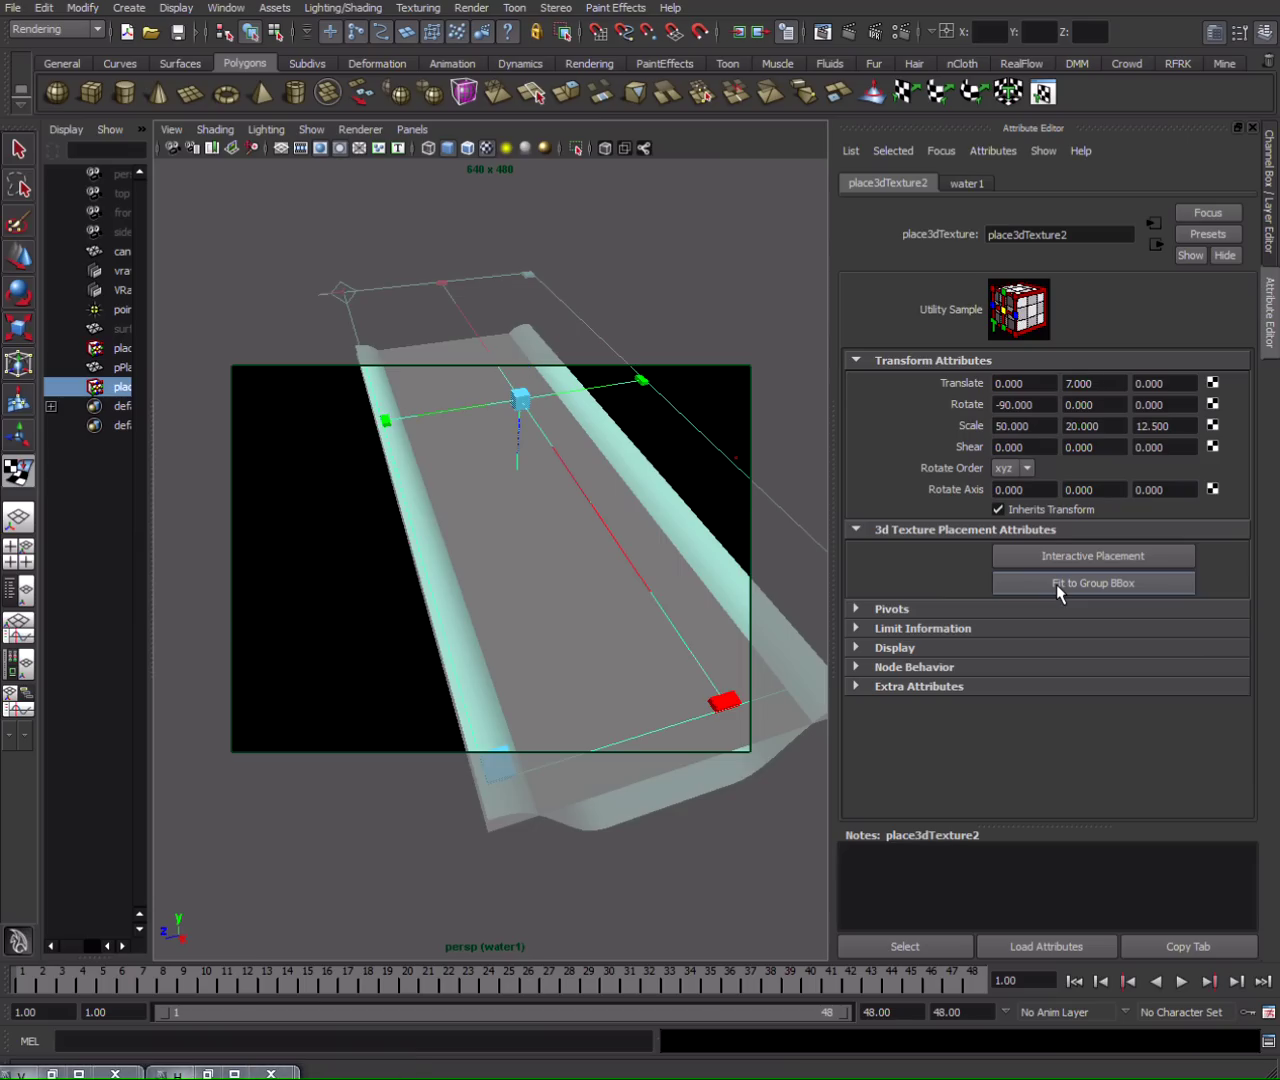
{"action": "left_click_drag", "start_coordinate": [564, 535], "coordinate": [520, 540], "text": "alt"}
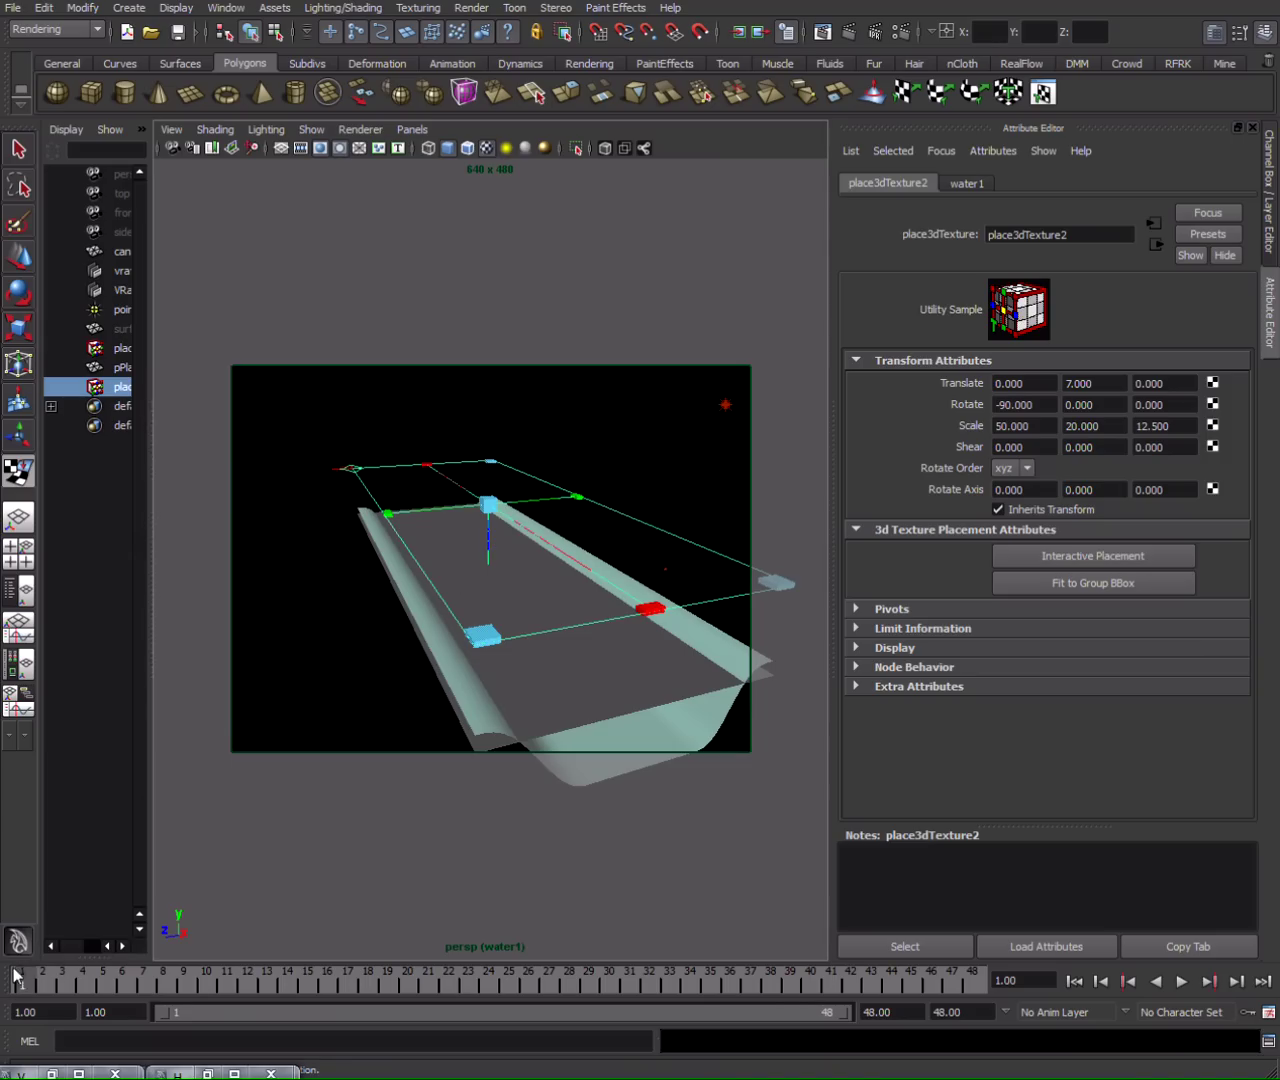
Set a keyframe on place3dTexture2's Translate X at 0 on frame 1 and activate the Move tool.
{"action": "right_click", "coordinate": [1013, 381]}
{"action": "left_click", "coordinate": [1055, 410]}
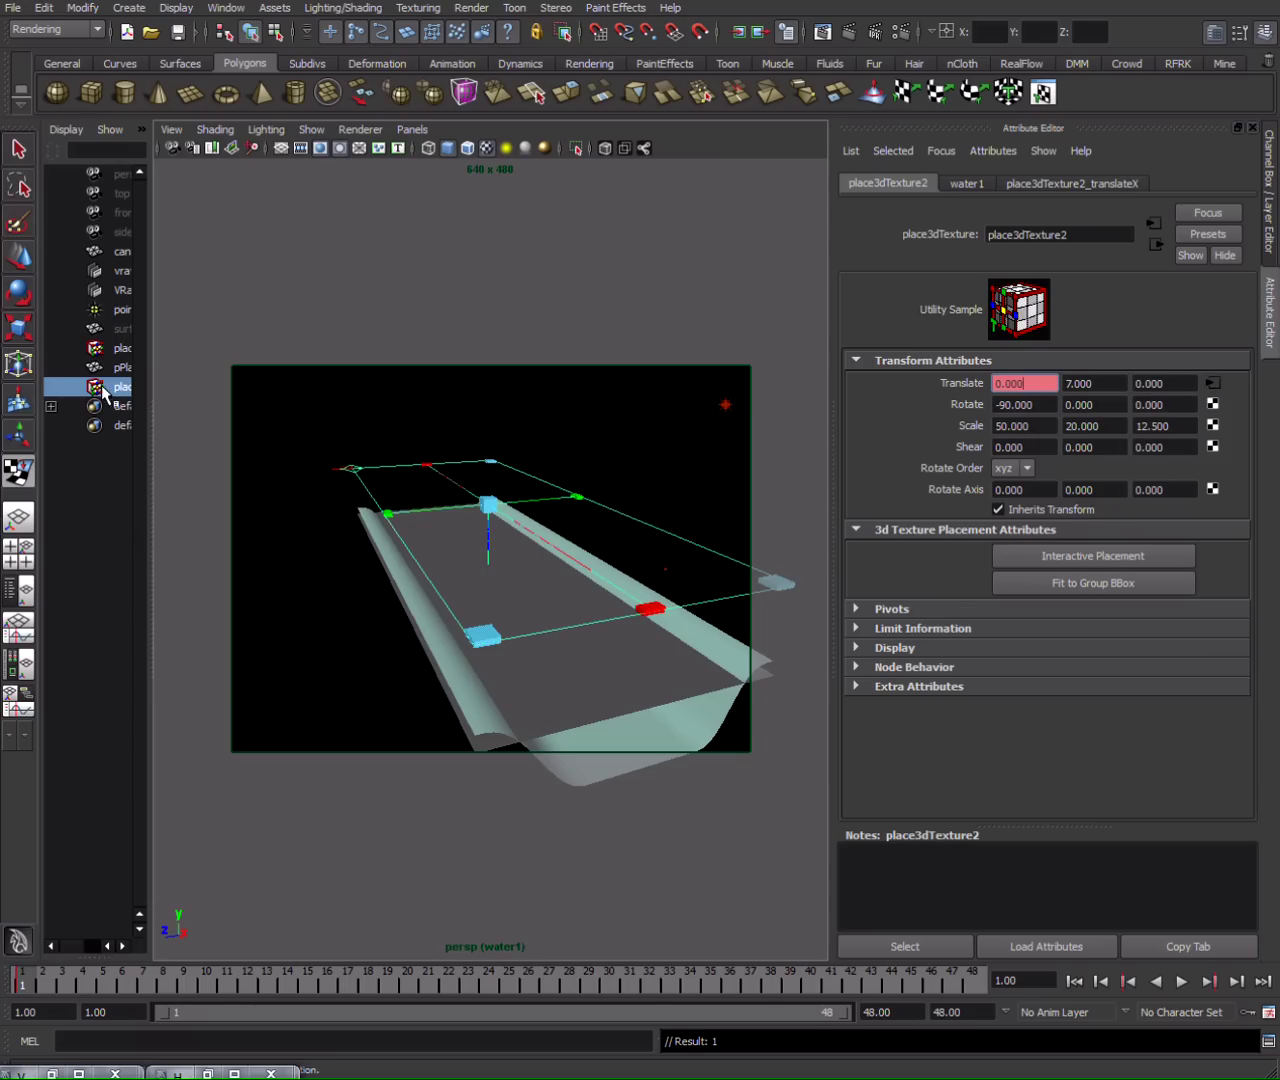
{"action": "key", "text": "w"}
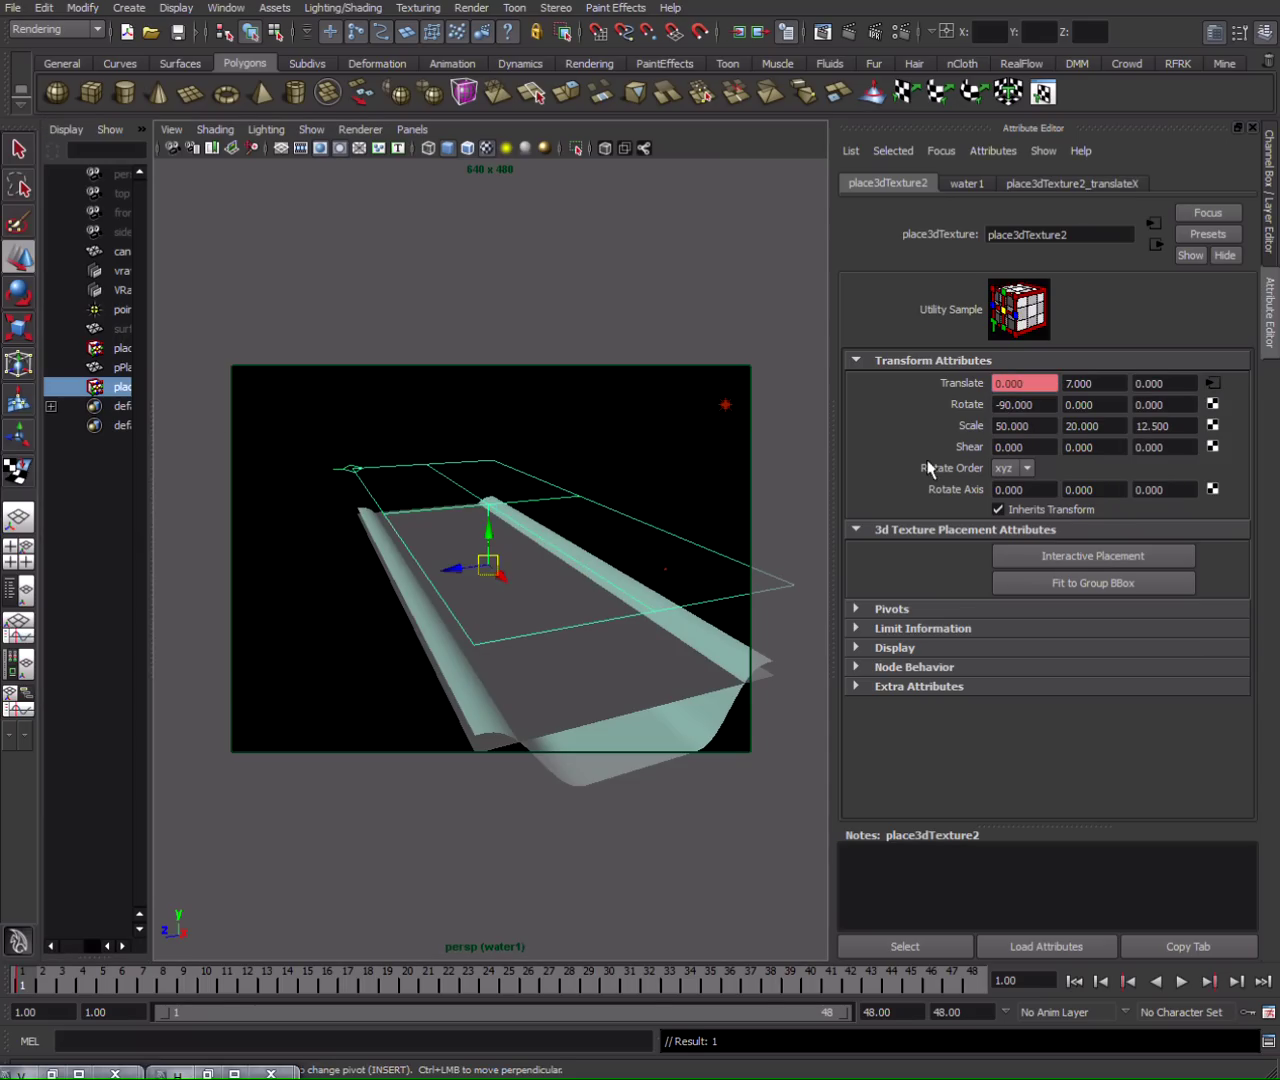
Keyframe place3dTexture2's Translate X at 4 on frame 48, and play back the placement's motion.
{"action": "left_click_drag", "start_coordinate": [785, 982], "coordinate": [971, 981]}
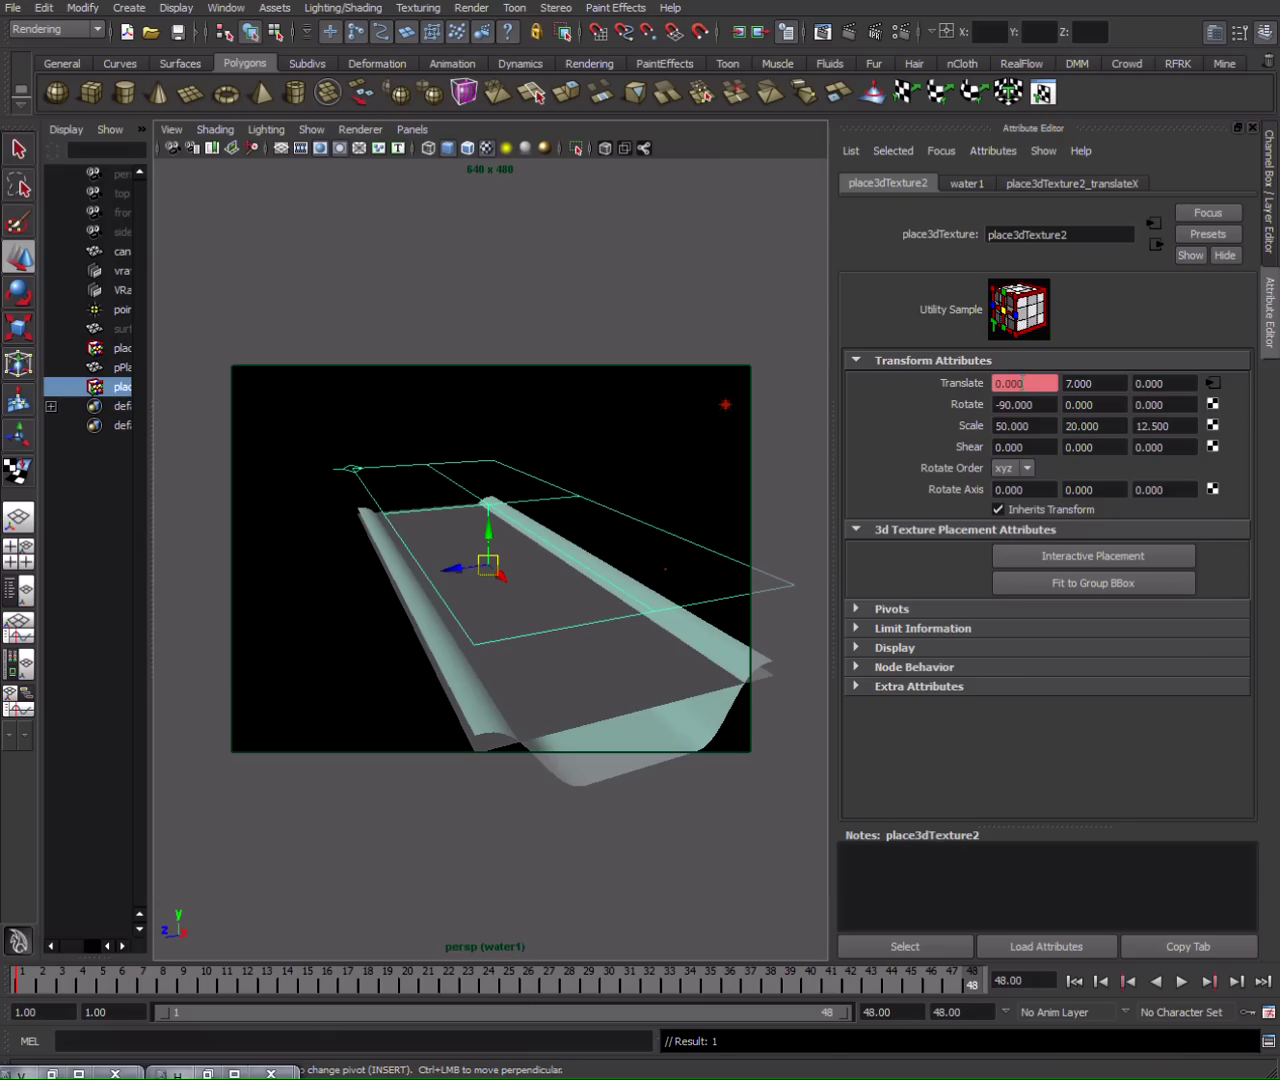
{"action": "right_click", "coordinate": [1023, 383]}
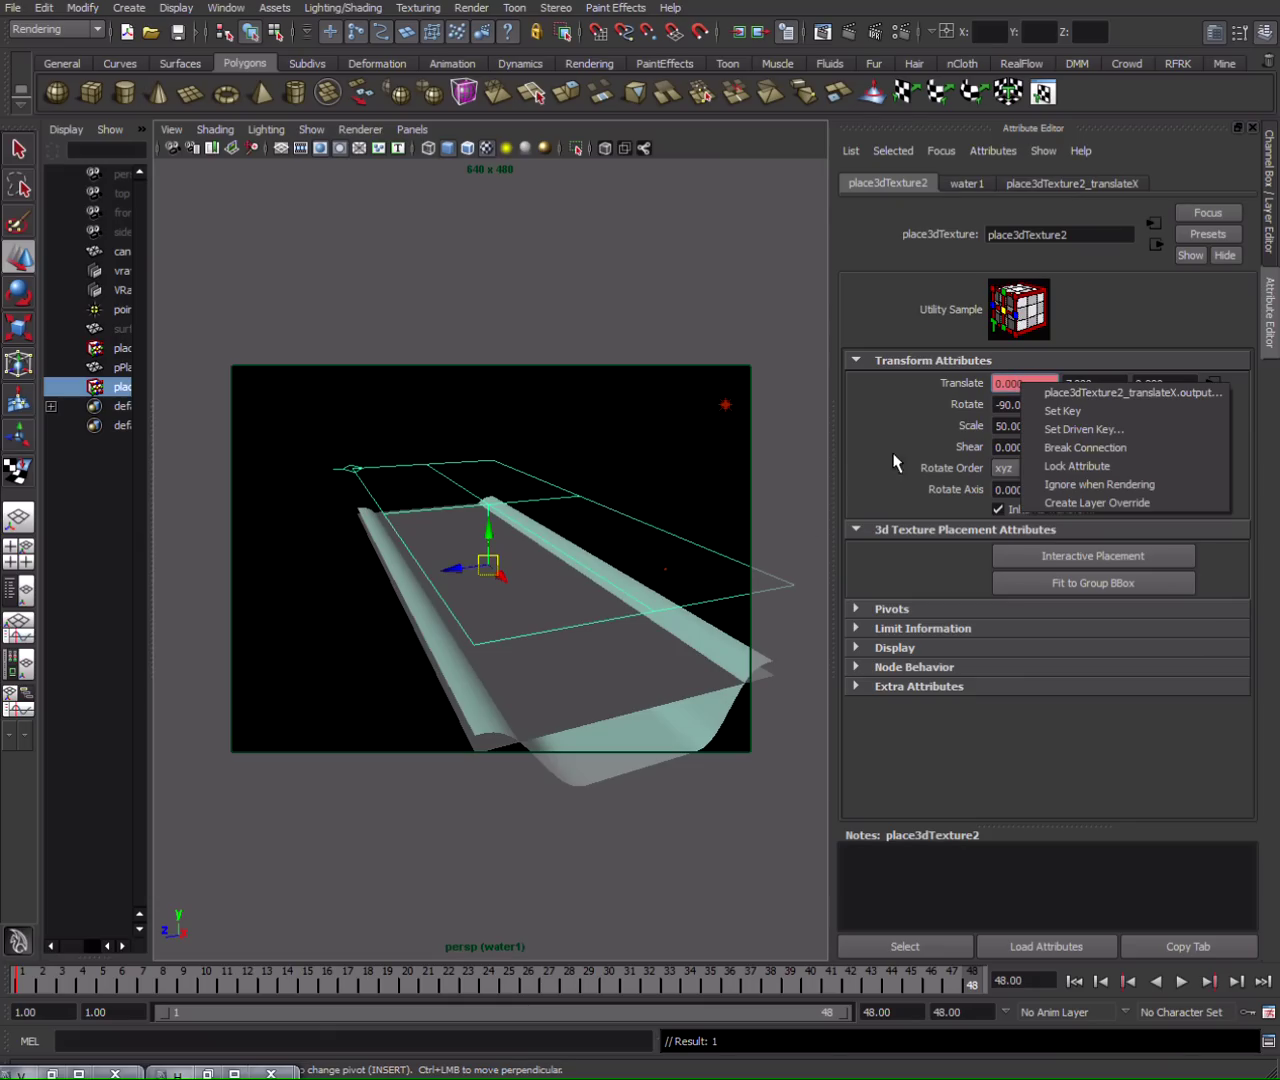
{"action": "left_click", "coordinate": [1019, 383]}
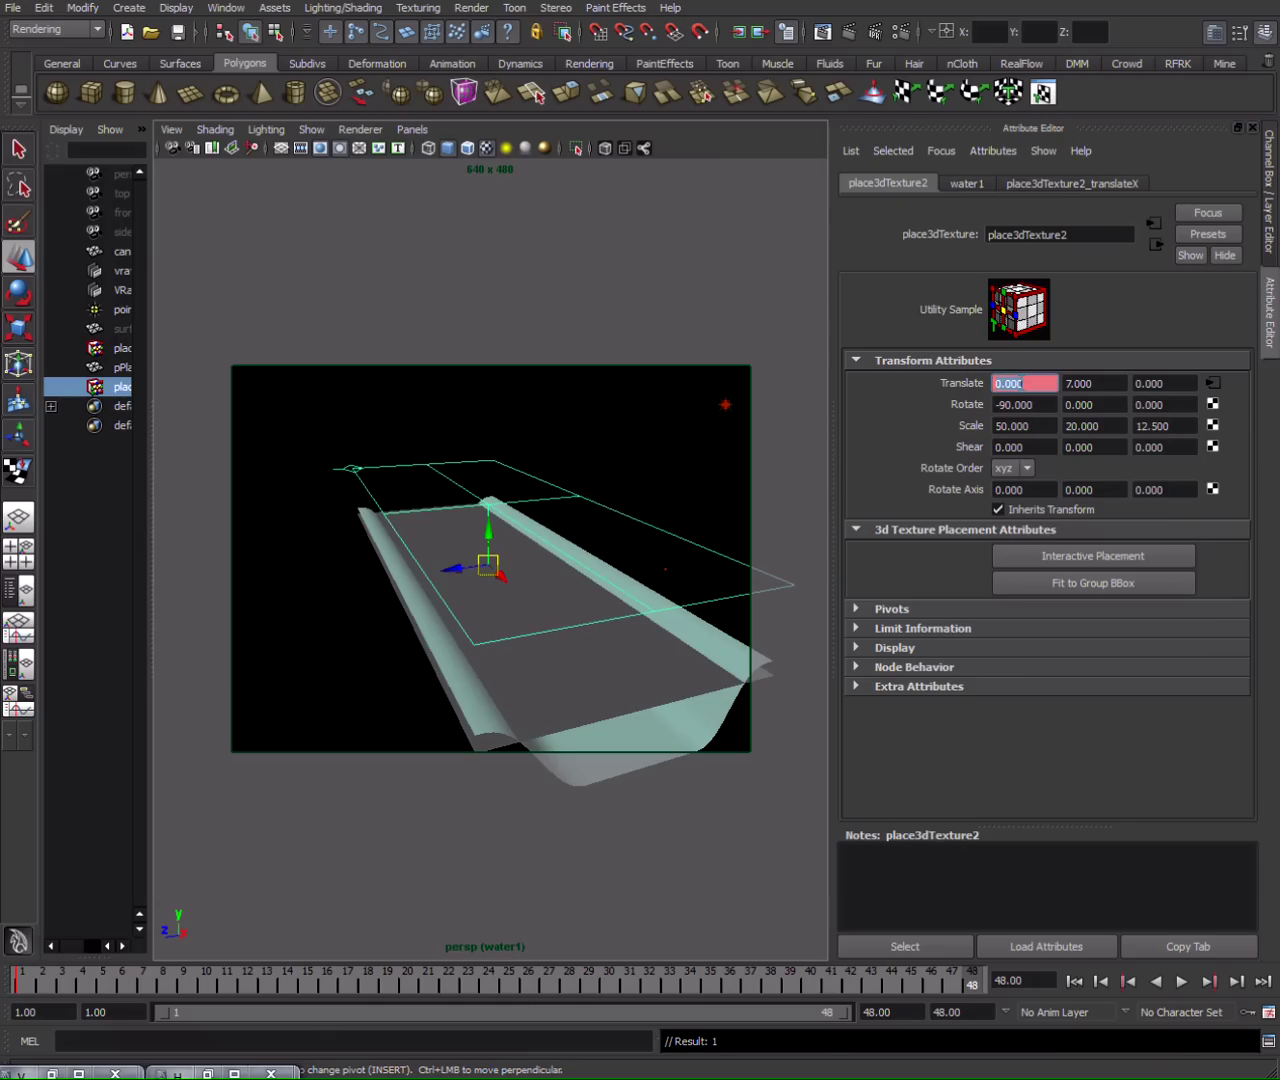
{"action": "key", "text": "Return"}
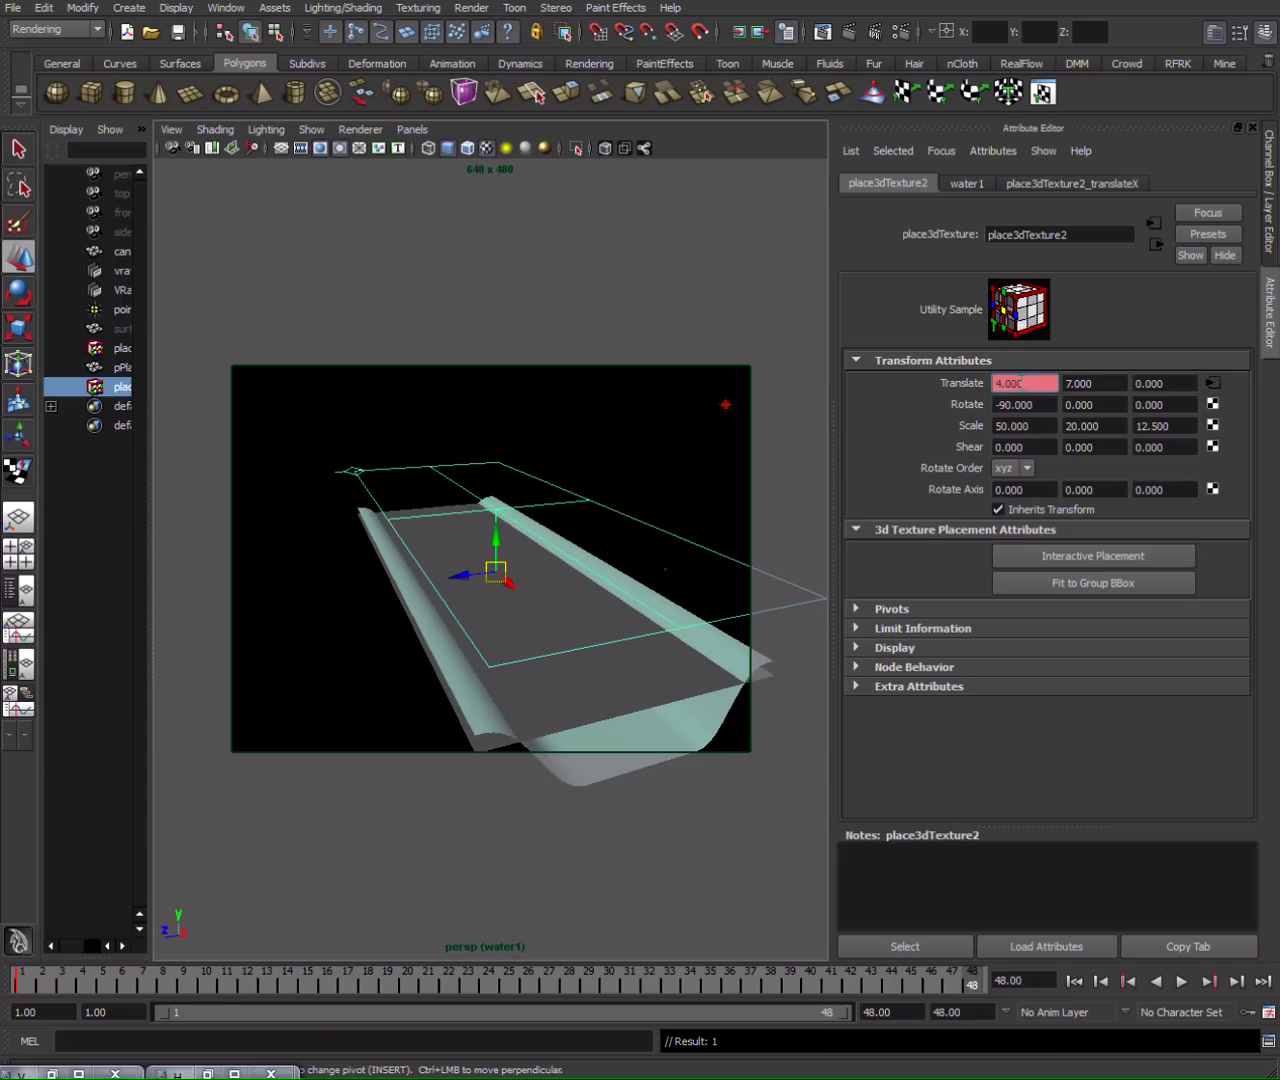
{"action": "right_click", "coordinate": [1049, 376]}
{"action": "left_click", "coordinate": [1066, 405]}
{"action": "left_click_drag", "start_coordinate": [966, 978], "coordinate": [838, 976]}
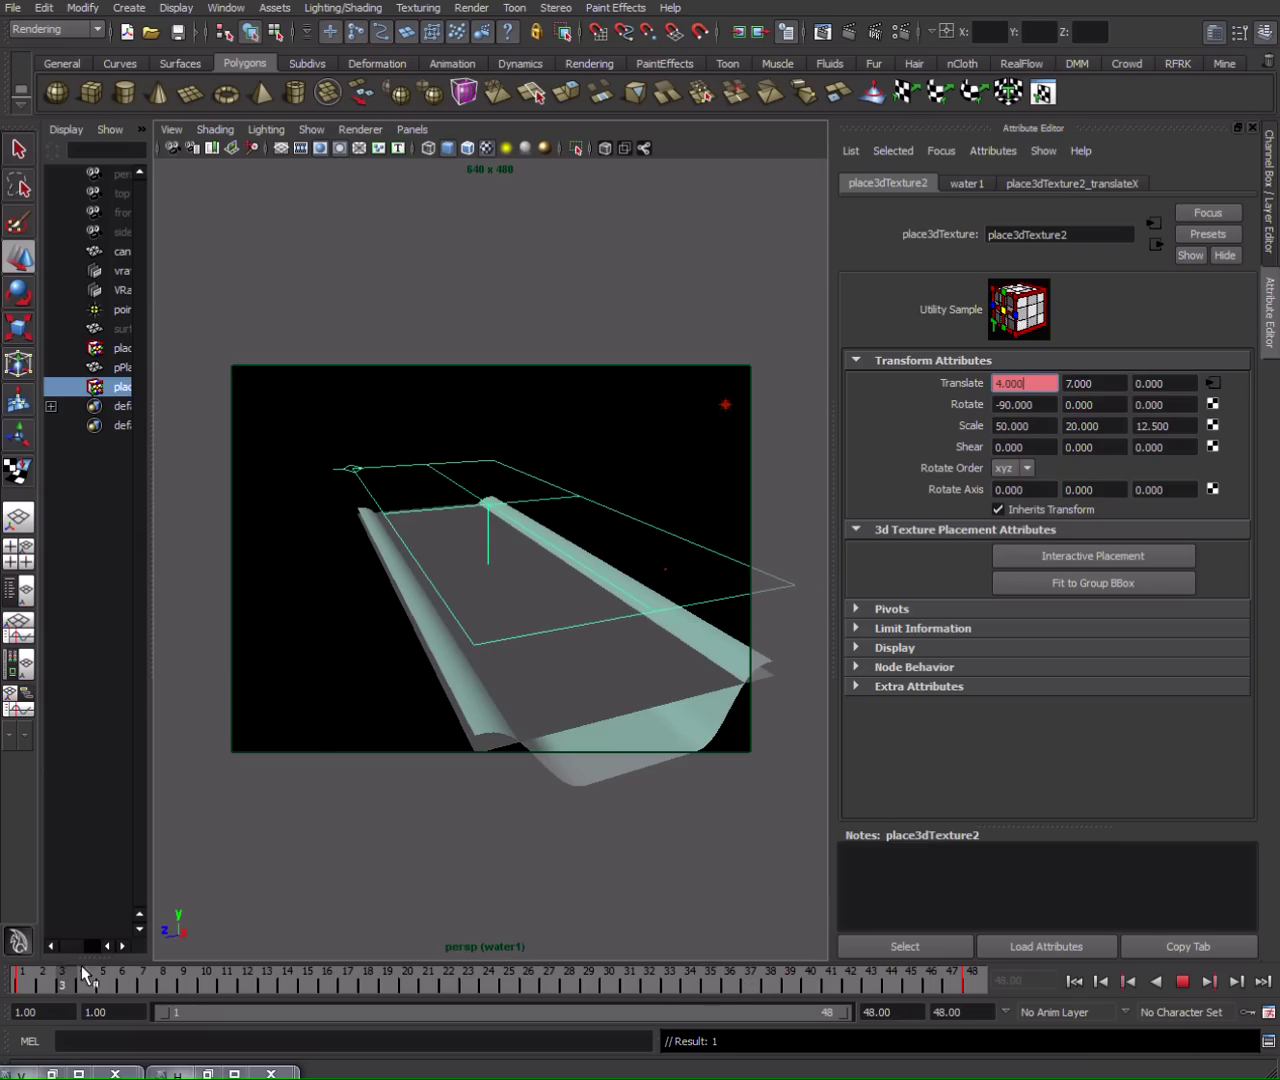
{"action": "key", "text": "Escape"}
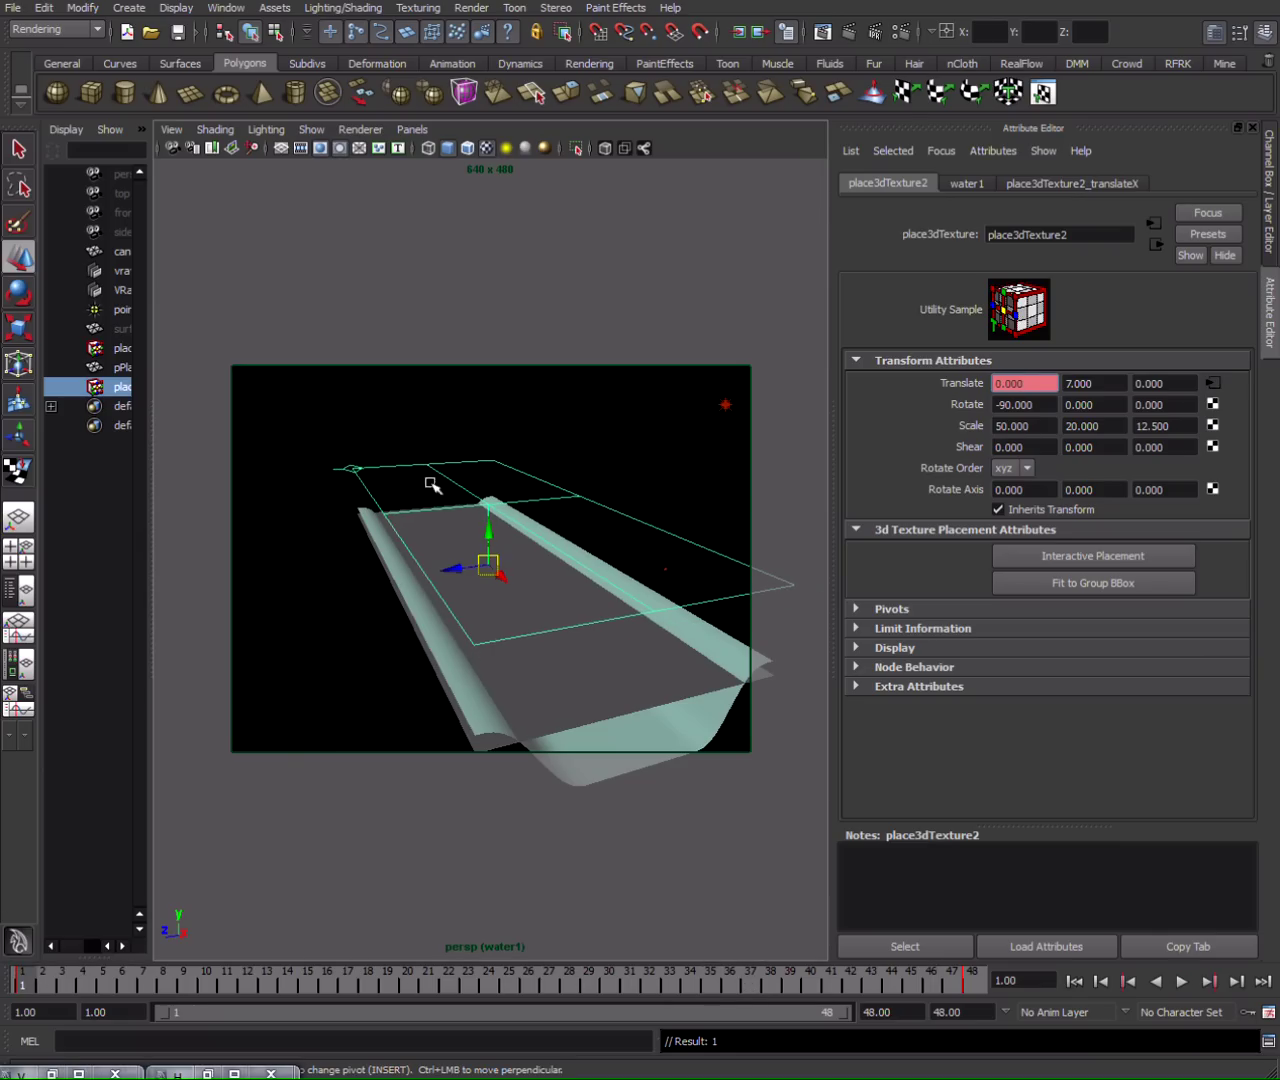
Review the water shading network in Hypershade and the last render in the V-Ray frame buffer, and minimize both windows.
{"action": "left_click", "coordinate": [207, 1073]}
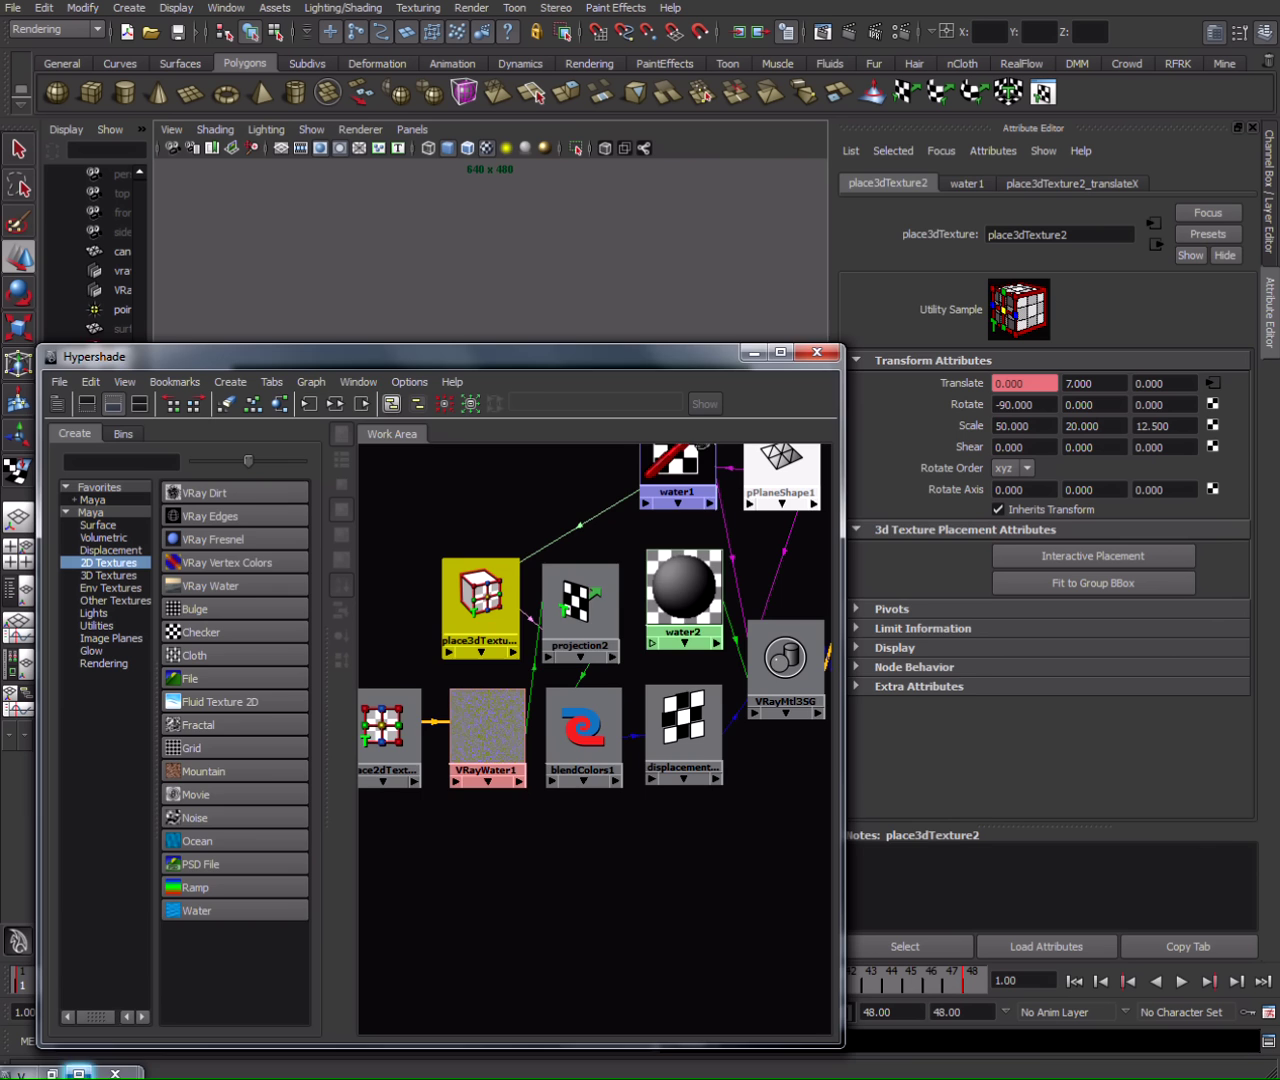
{"action": "left_click", "coordinate": [51, 1073]}
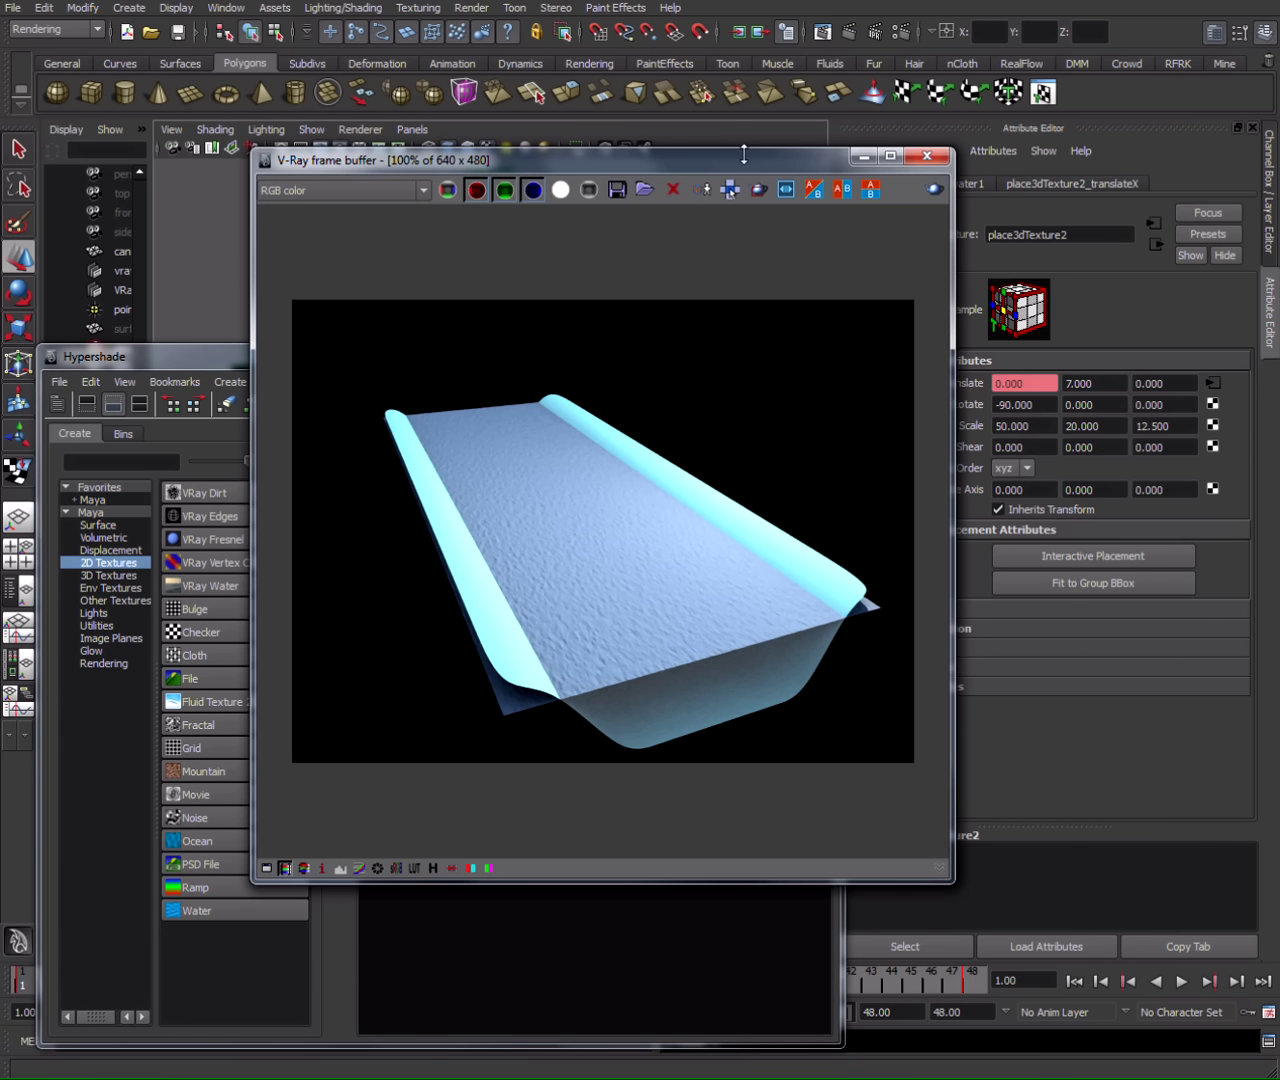
{"action": "left_click_drag", "start_coordinate": [743, 152], "coordinate": [899, 235]}
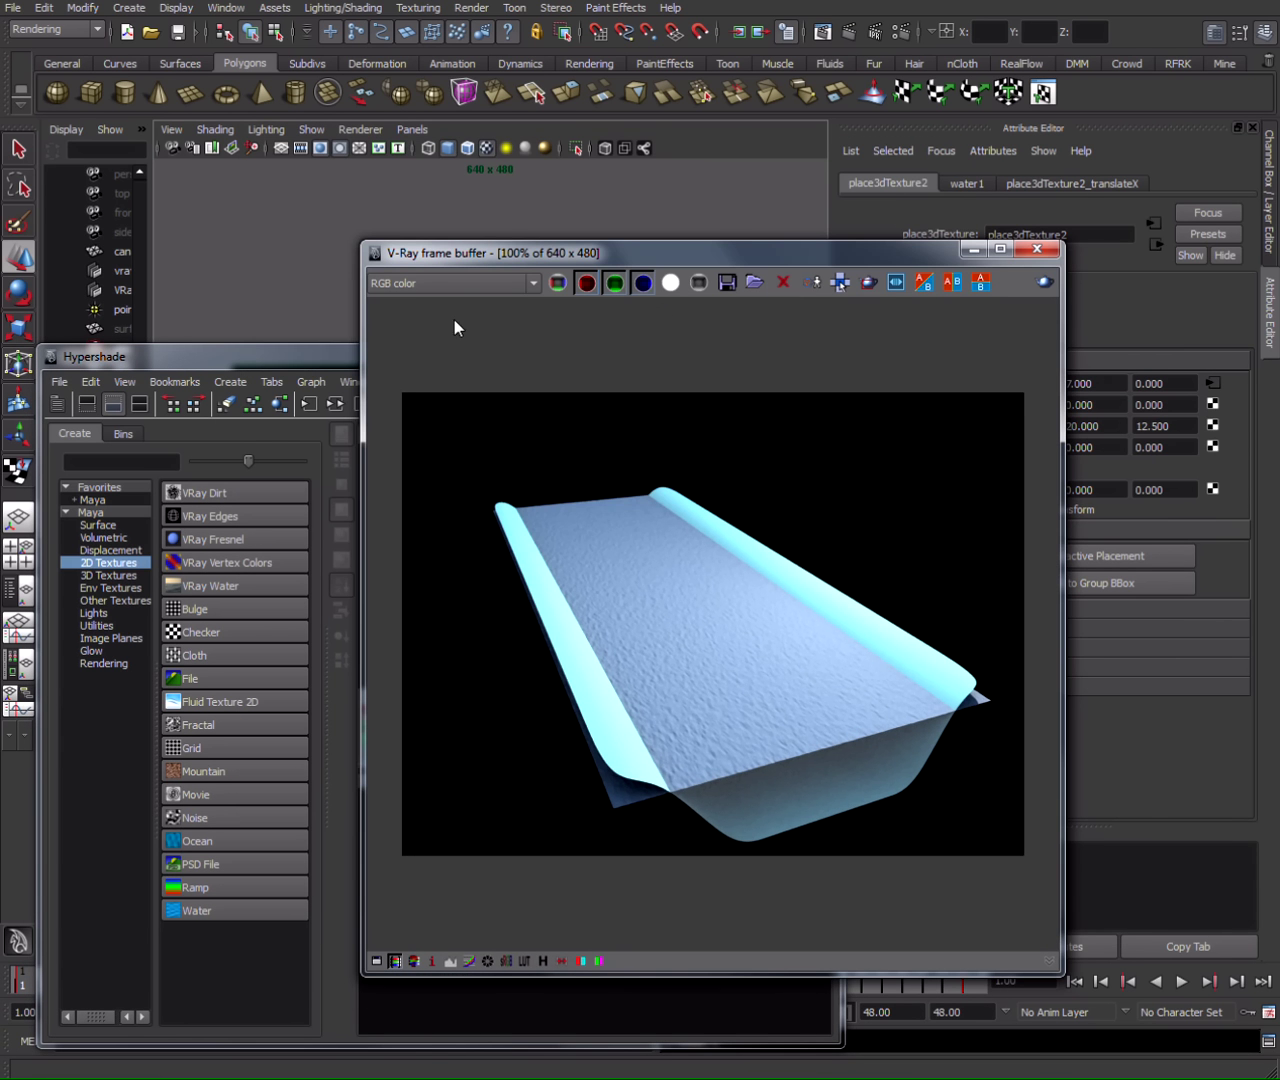
{"action": "left_click", "coordinate": [975, 256]}
{"action": "left_click", "coordinate": [757, 357]}
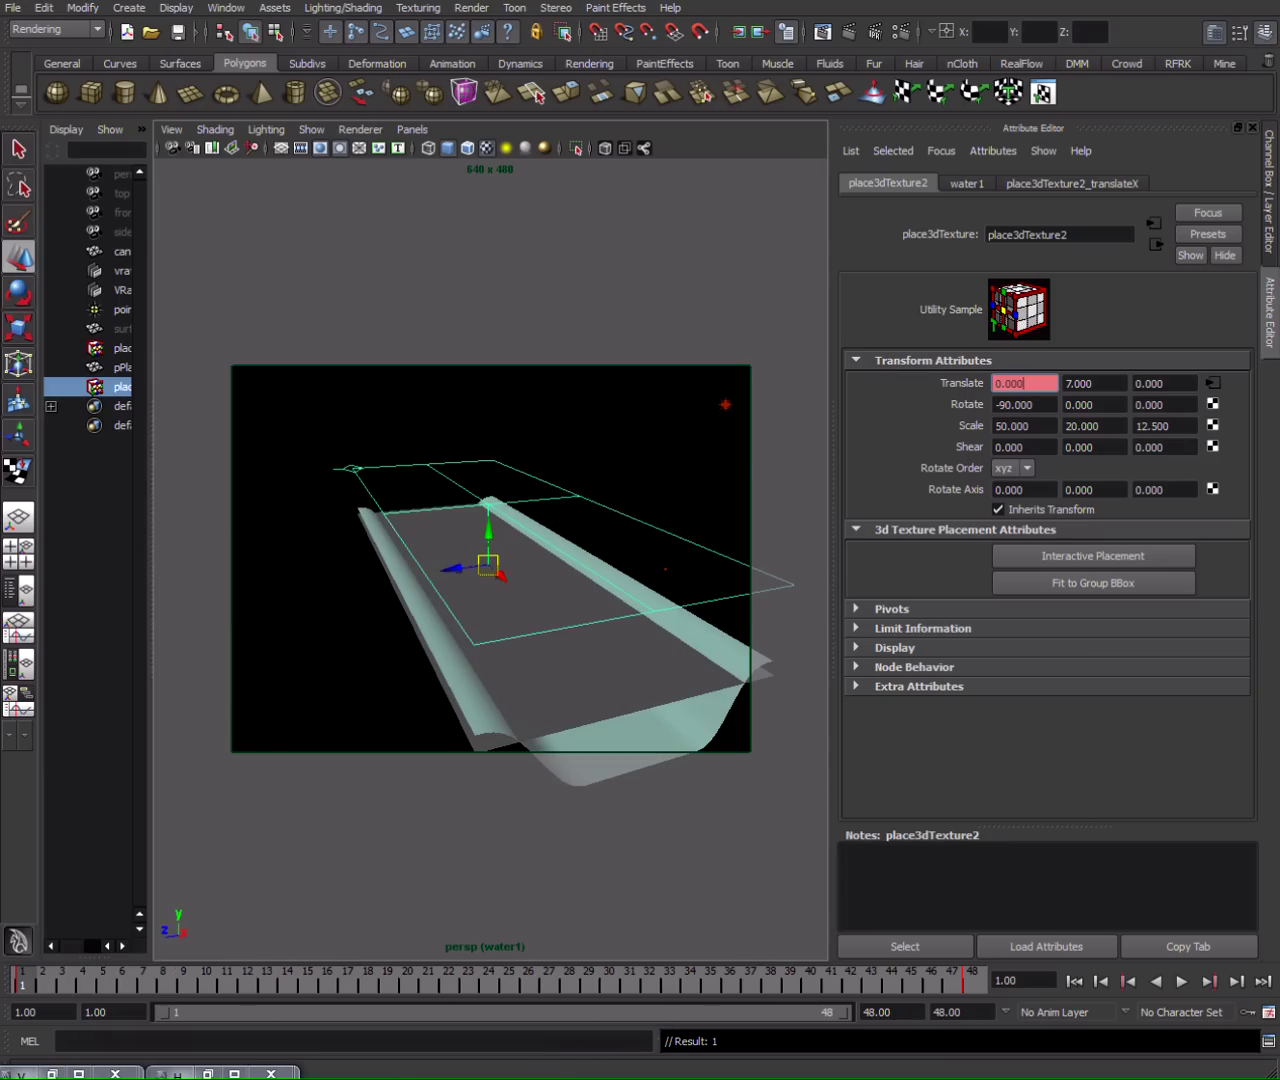
Browse from the WaterDis folder to the WaterBM render folder and open waterBM.0001 in FCheck.
{"action": "mouse_move", "coordinate": [433, 2]}
{"action": "mouse_move", "coordinate": [257, 43]}
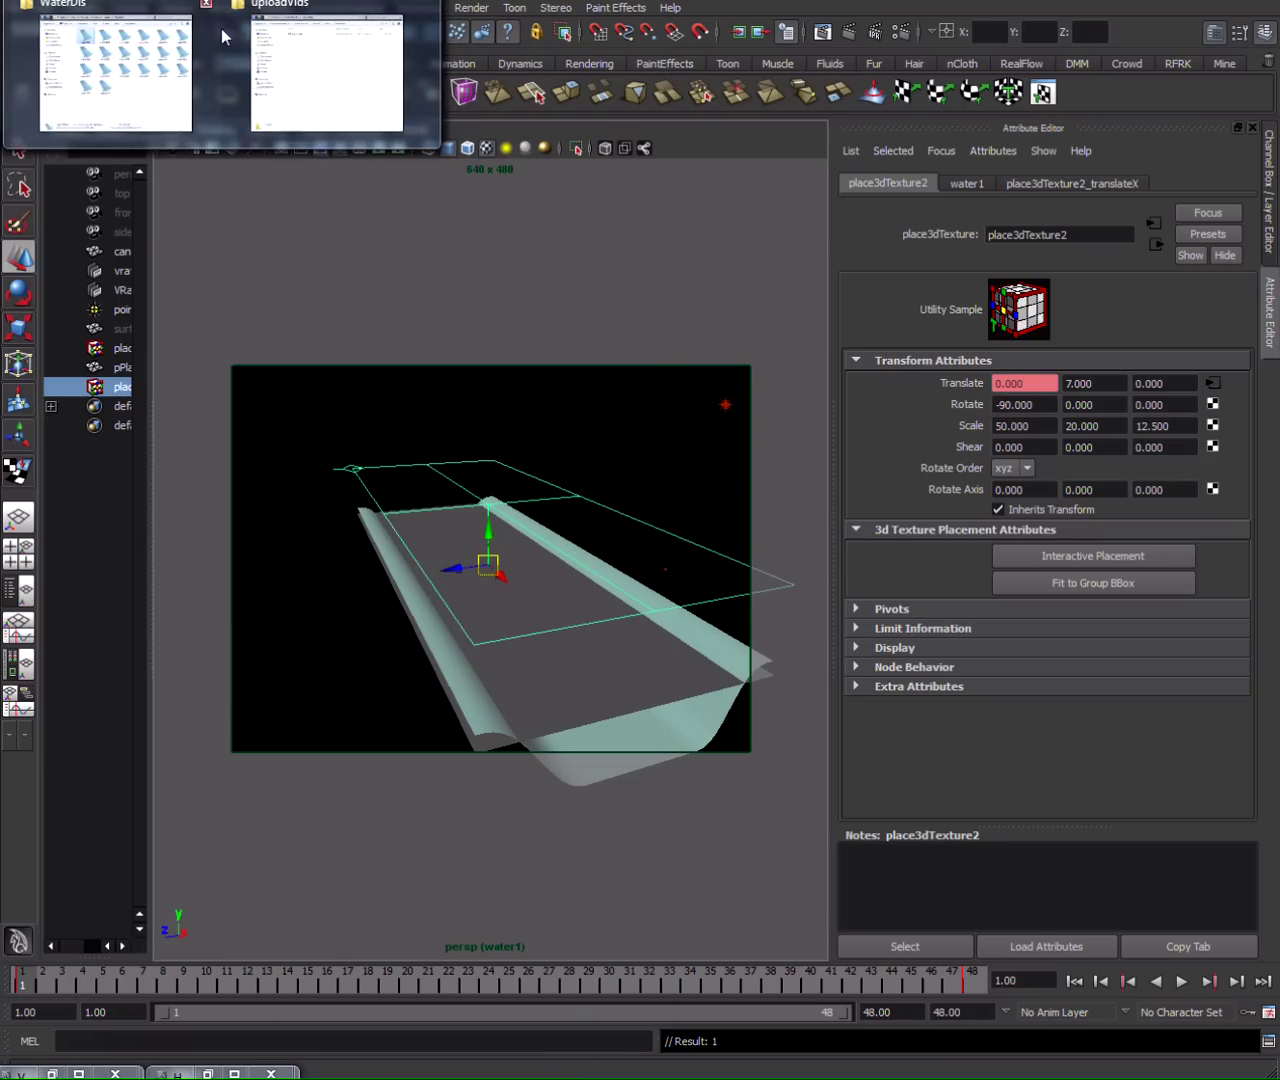
{"action": "left_click", "coordinate": [337, 86]}
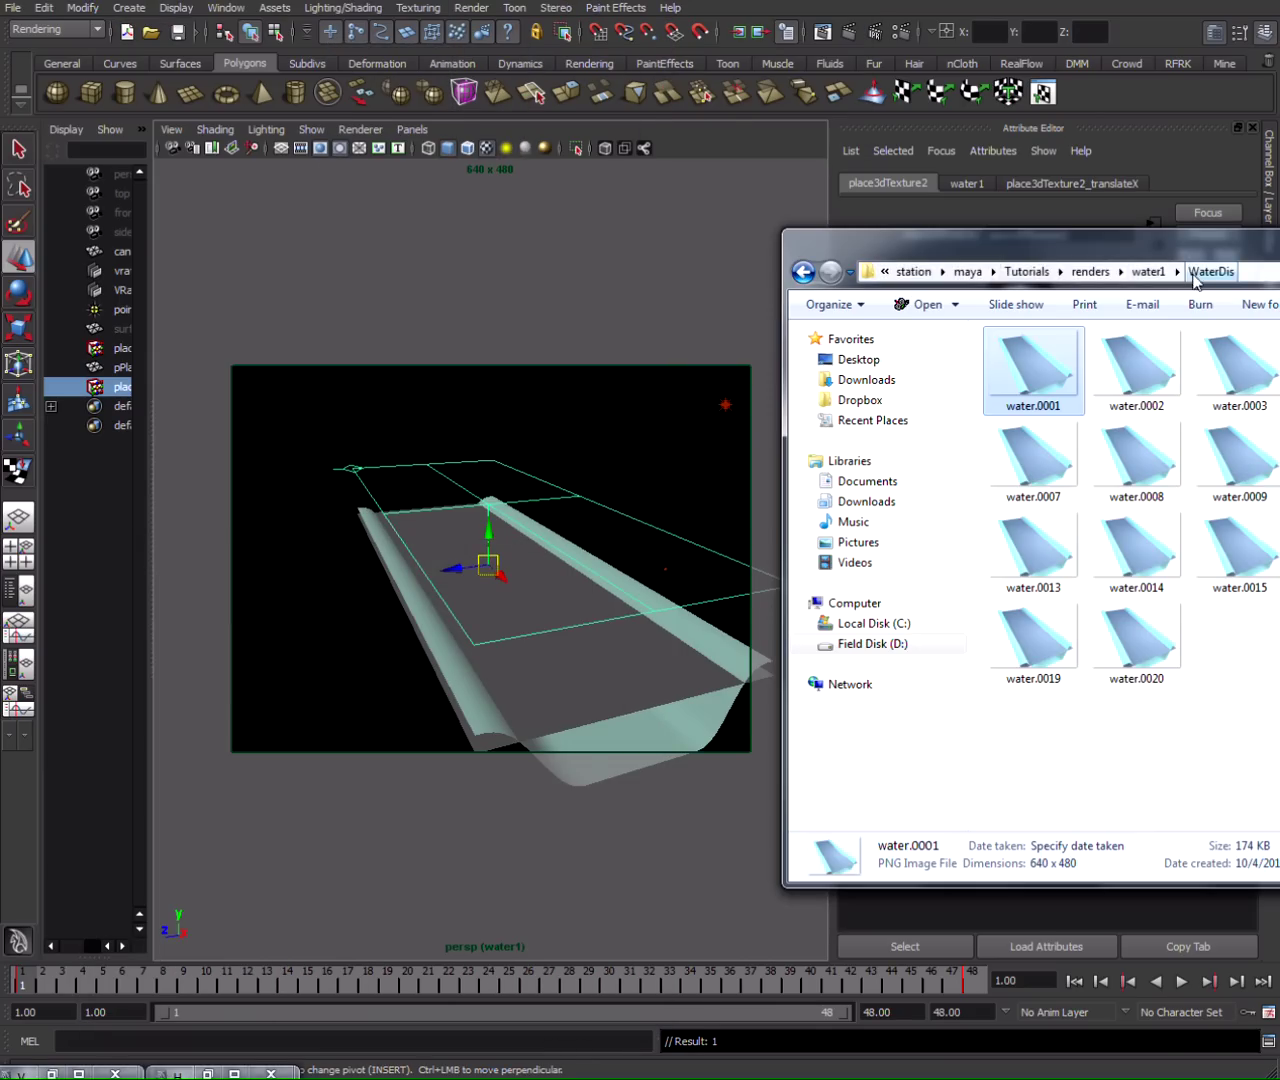
{"action": "left_click", "coordinate": [803, 271]}
{"action": "left_click", "coordinate": [1155, 402]}
{"action": "double_click", "coordinate": [1155, 402]}
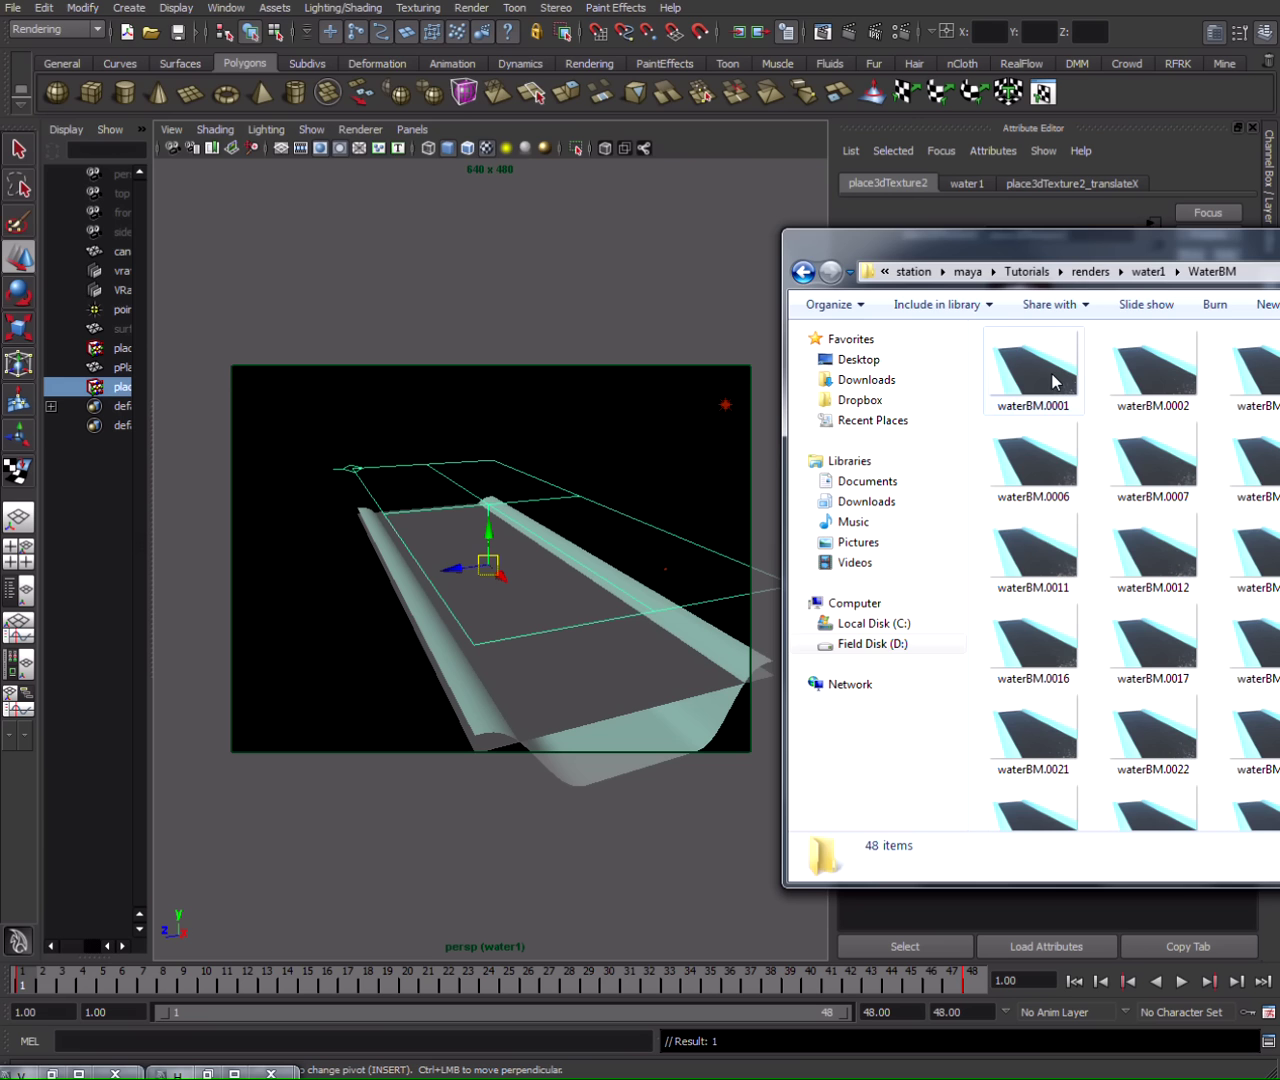
{"action": "double_click", "coordinate": [1055, 381]}
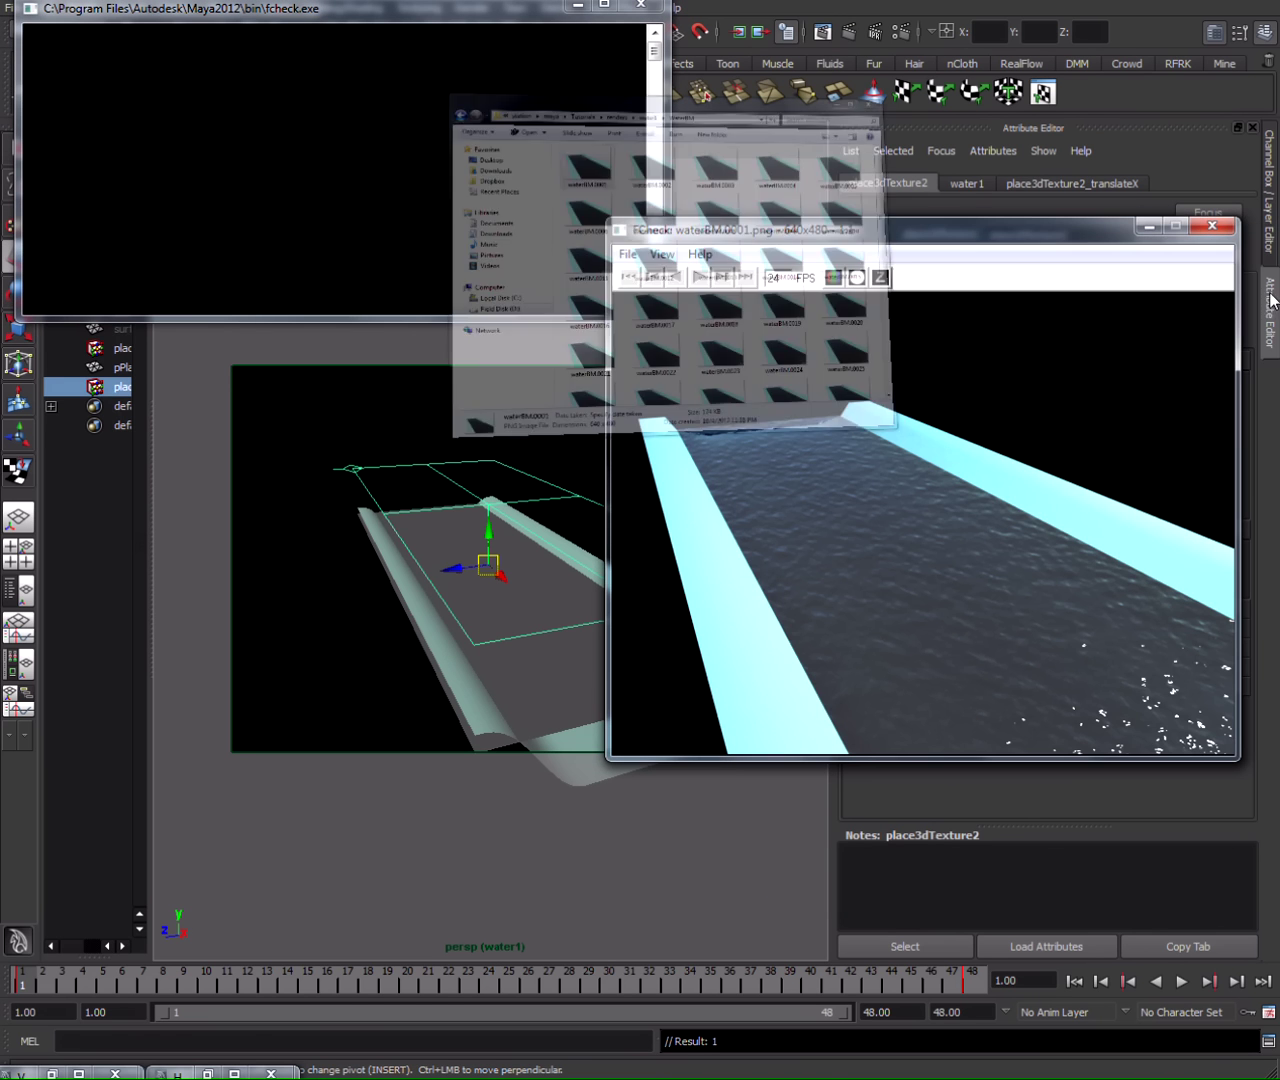
Load the waterBM sequence as an animation starting from waterBM.0001, watch its playback, and close FCheck.
{"action": "left_click", "coordinate": [628, 254]}
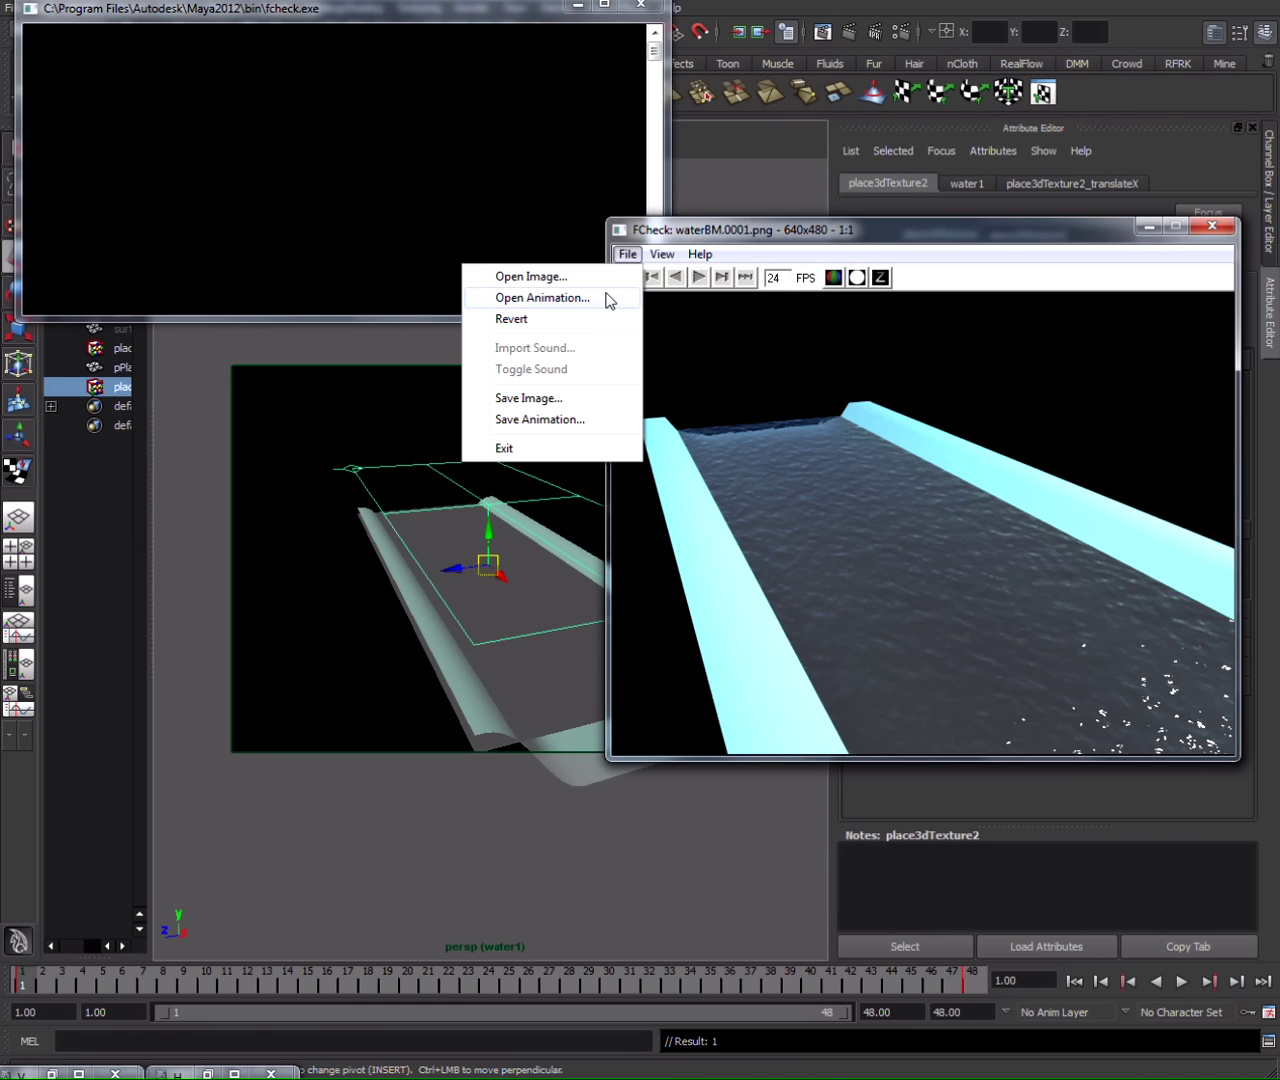
{"action": "left_click", "coordinate": [606, 297]}
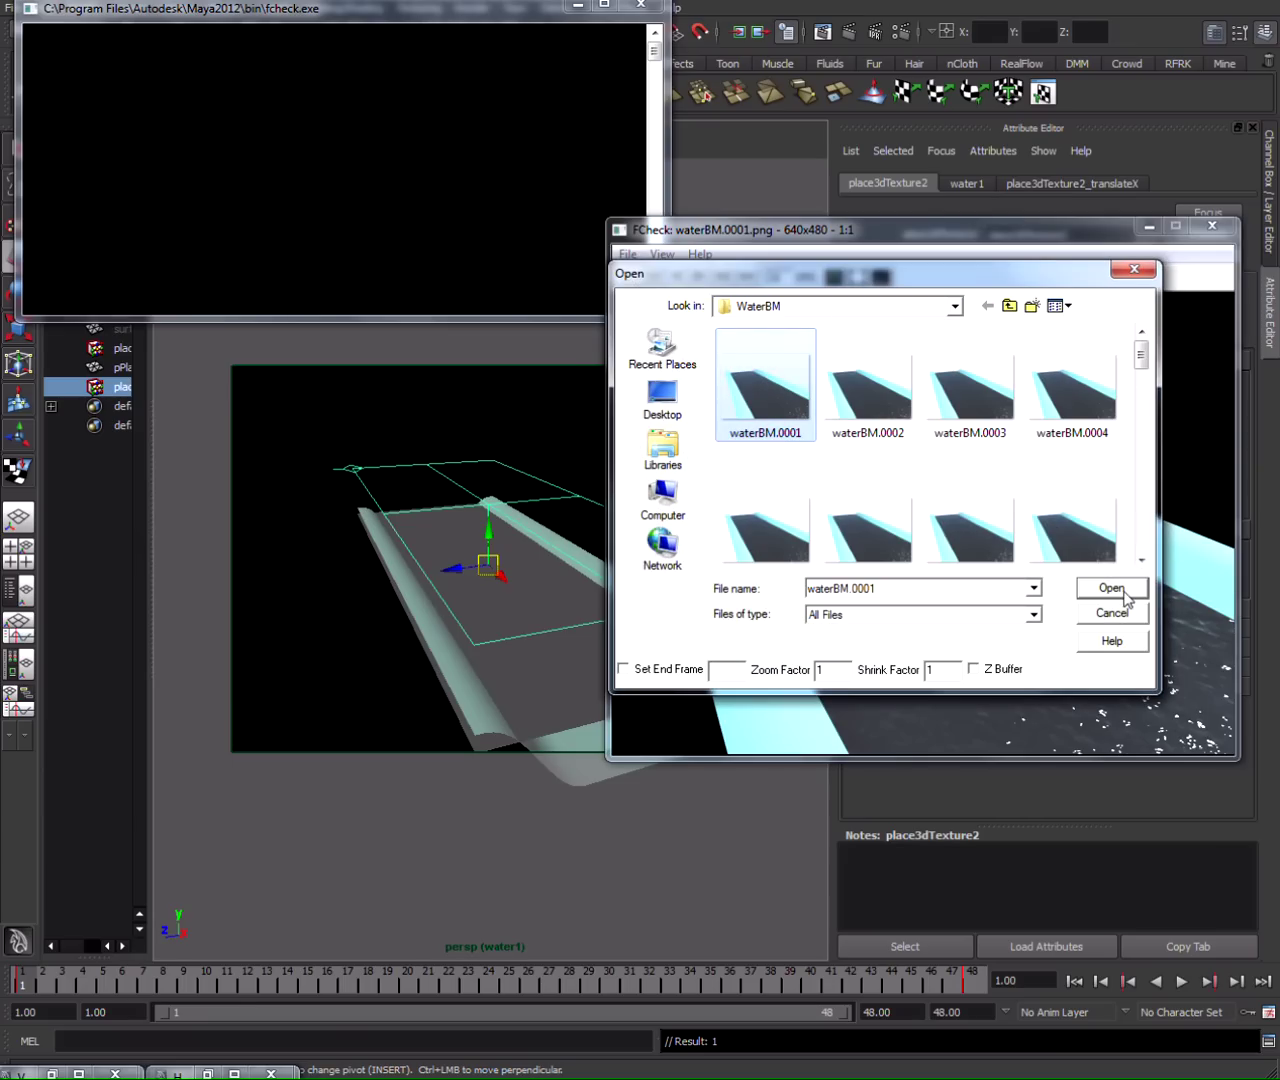
{"action": "left_click", "coordinate": [1123, 594]}
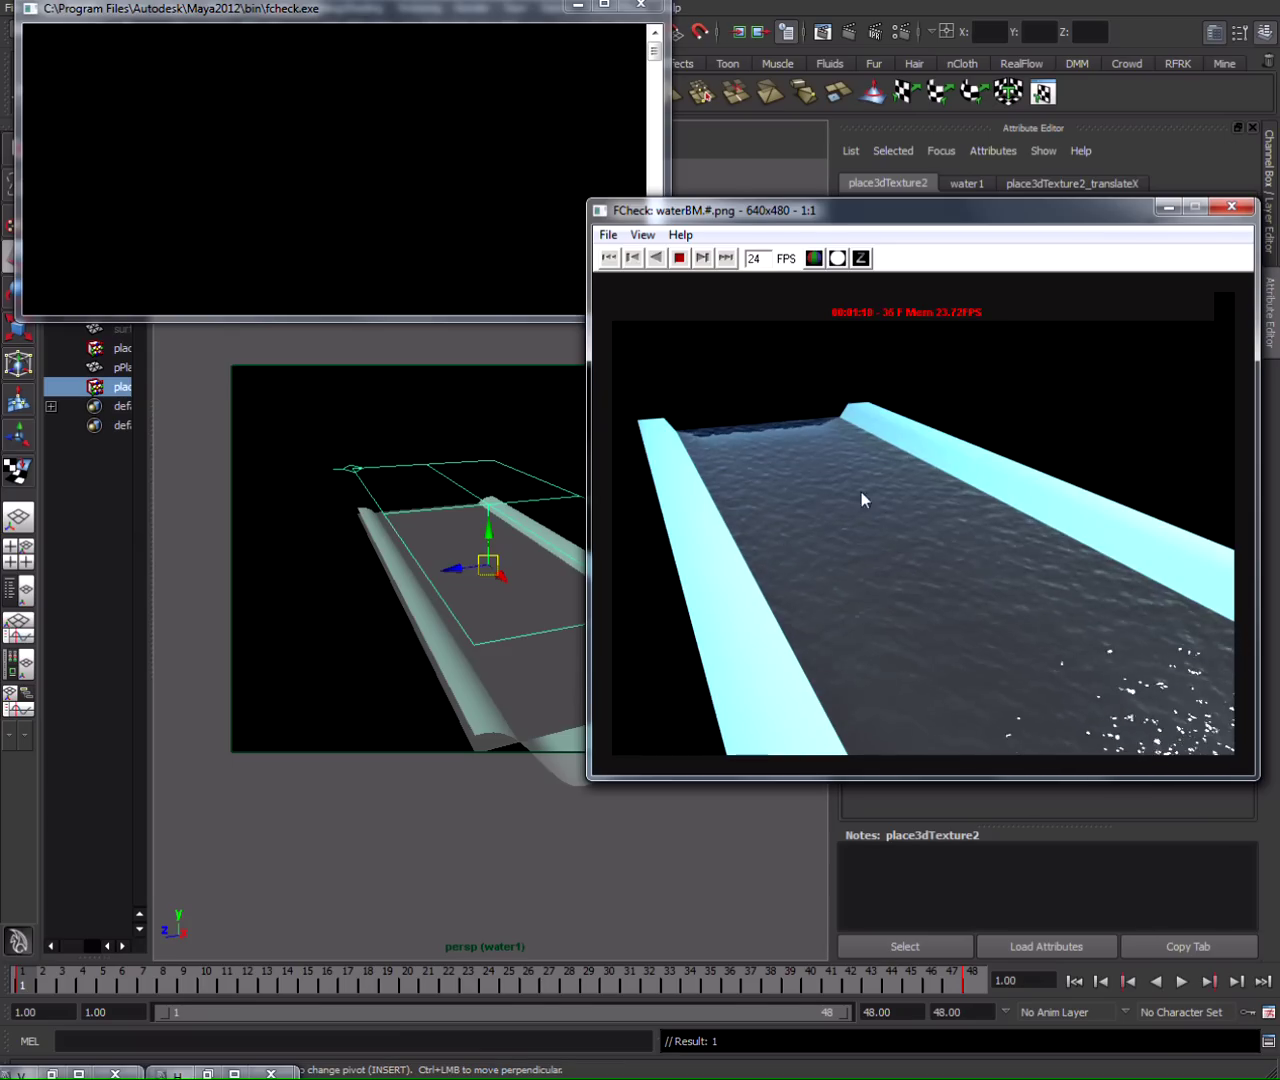
{"action": "left_click", "coordinate": [1213, 219]}
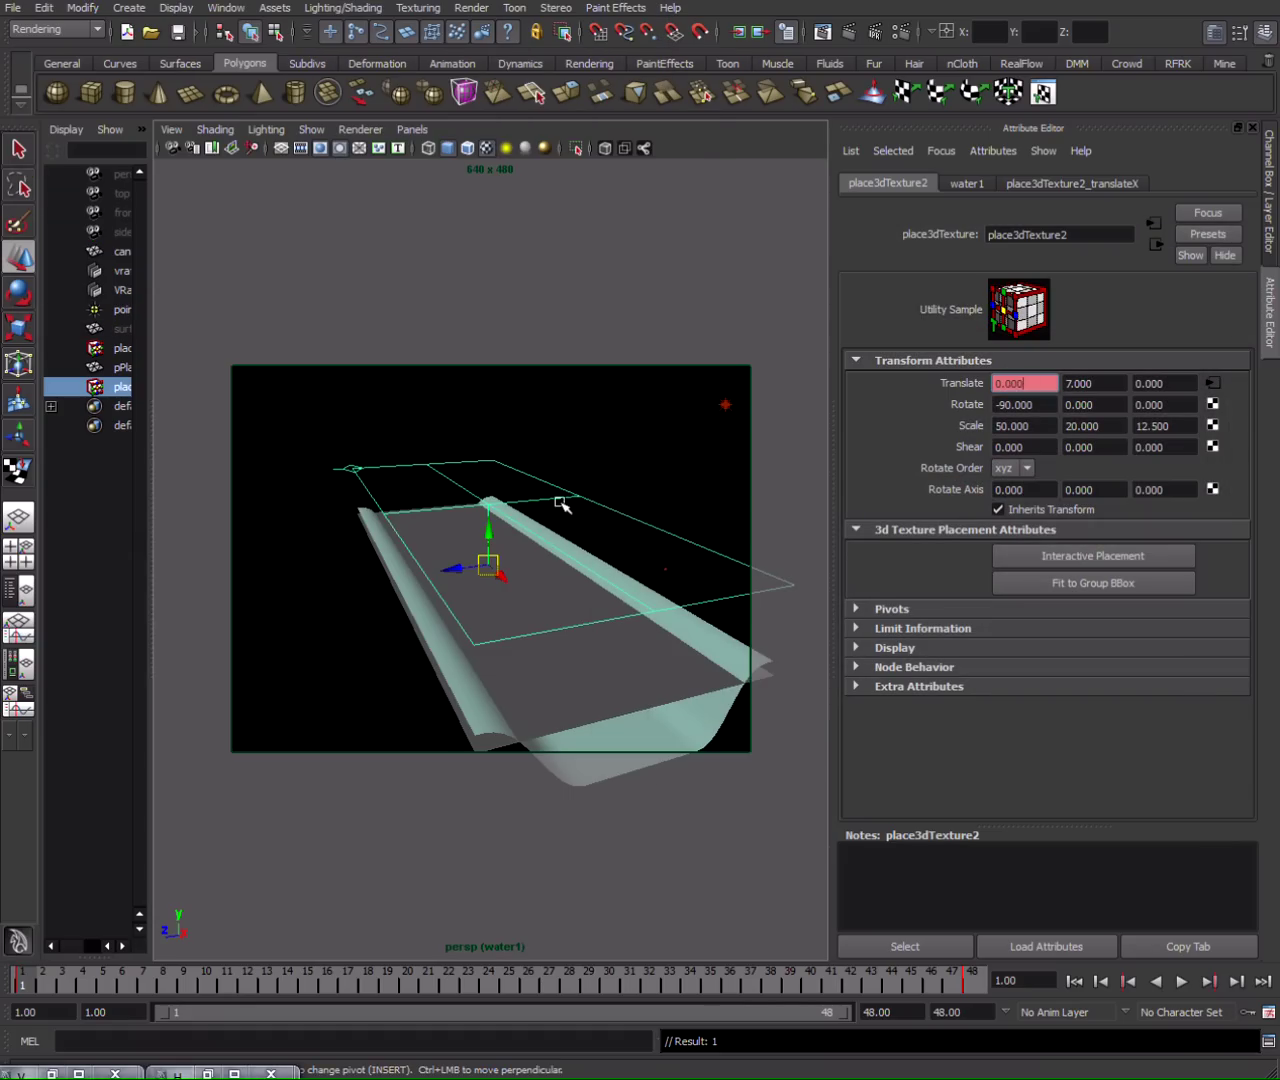
Check the last render in the V-Ray frame buffer and view the canal from a higher angle in the perspective view.
{"action": "middle_click_drag", "start_coordinate": [560, 503], "coordinate": [499, 463], "text": "alt"}
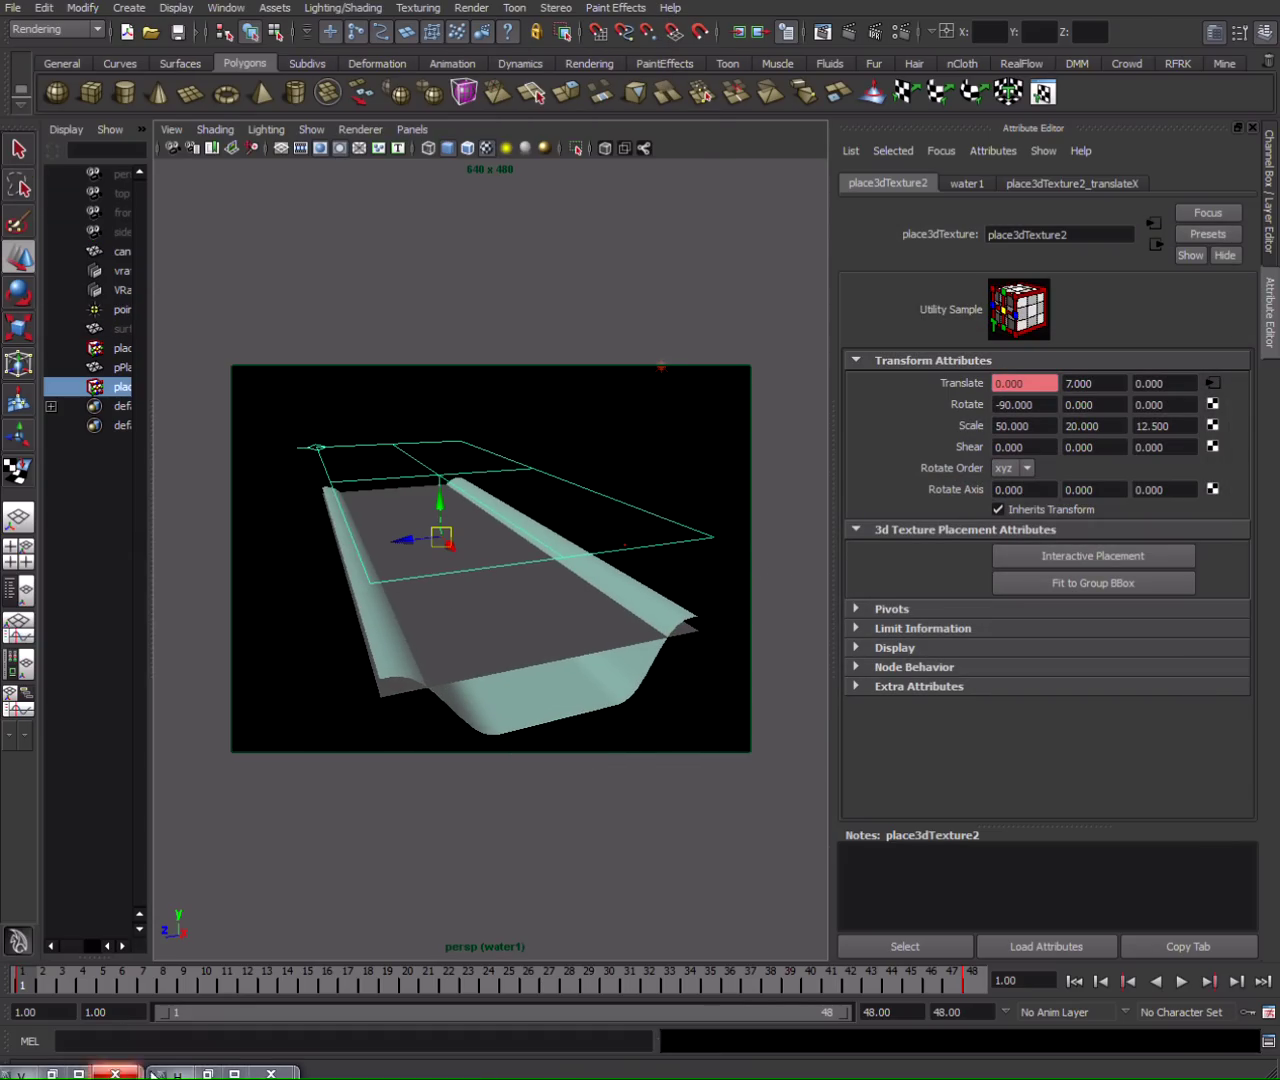
{"action": "left_click", "coordinate": [53, 1072]}
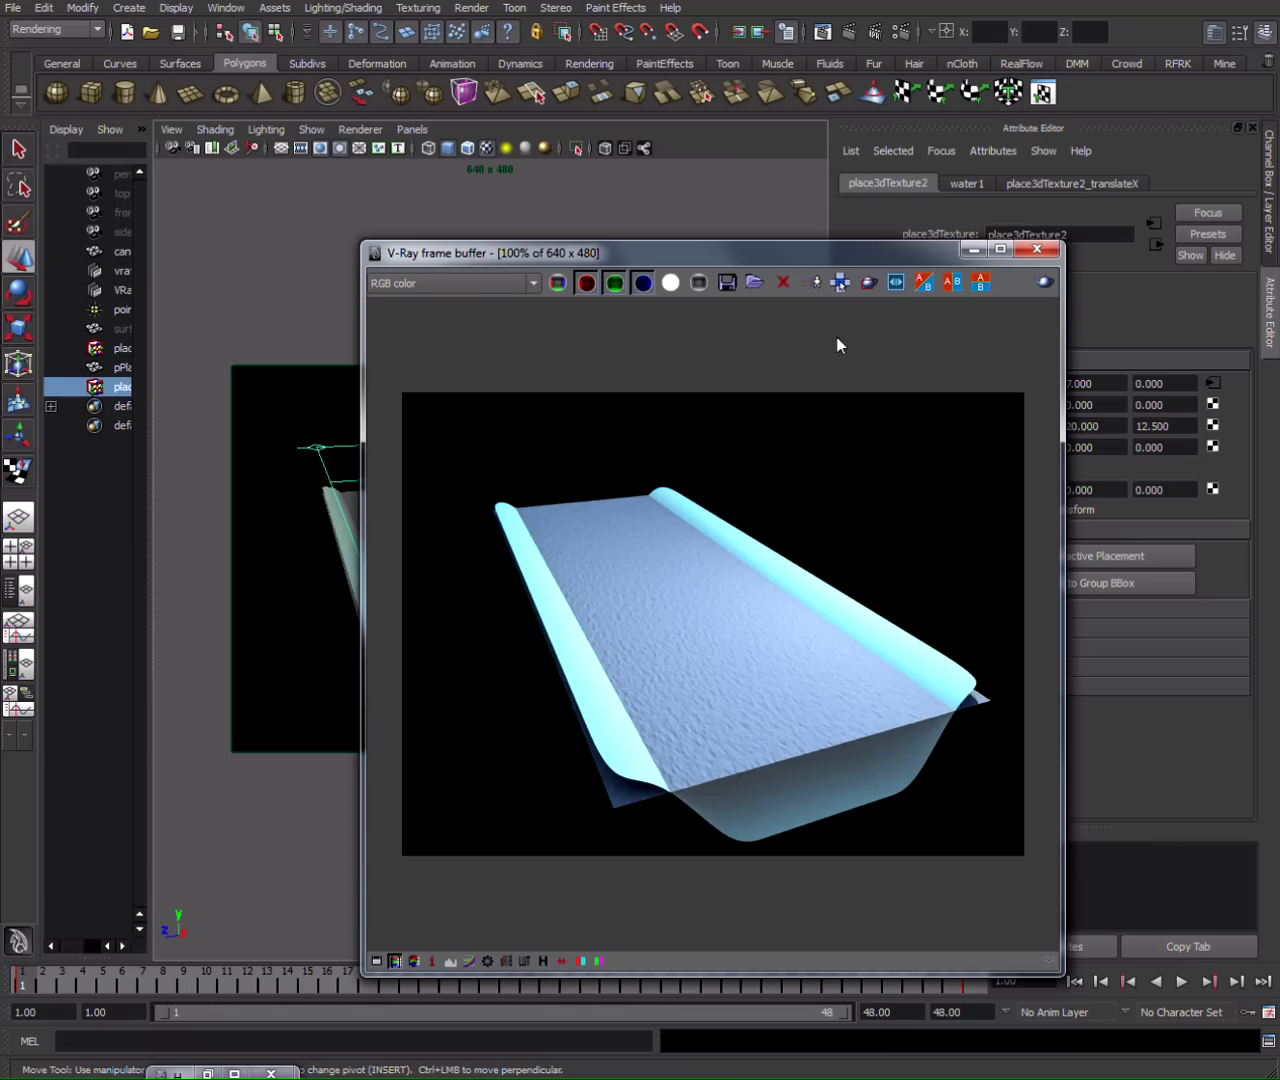
{"action": "left_click", "coordinate": [974, 249]}
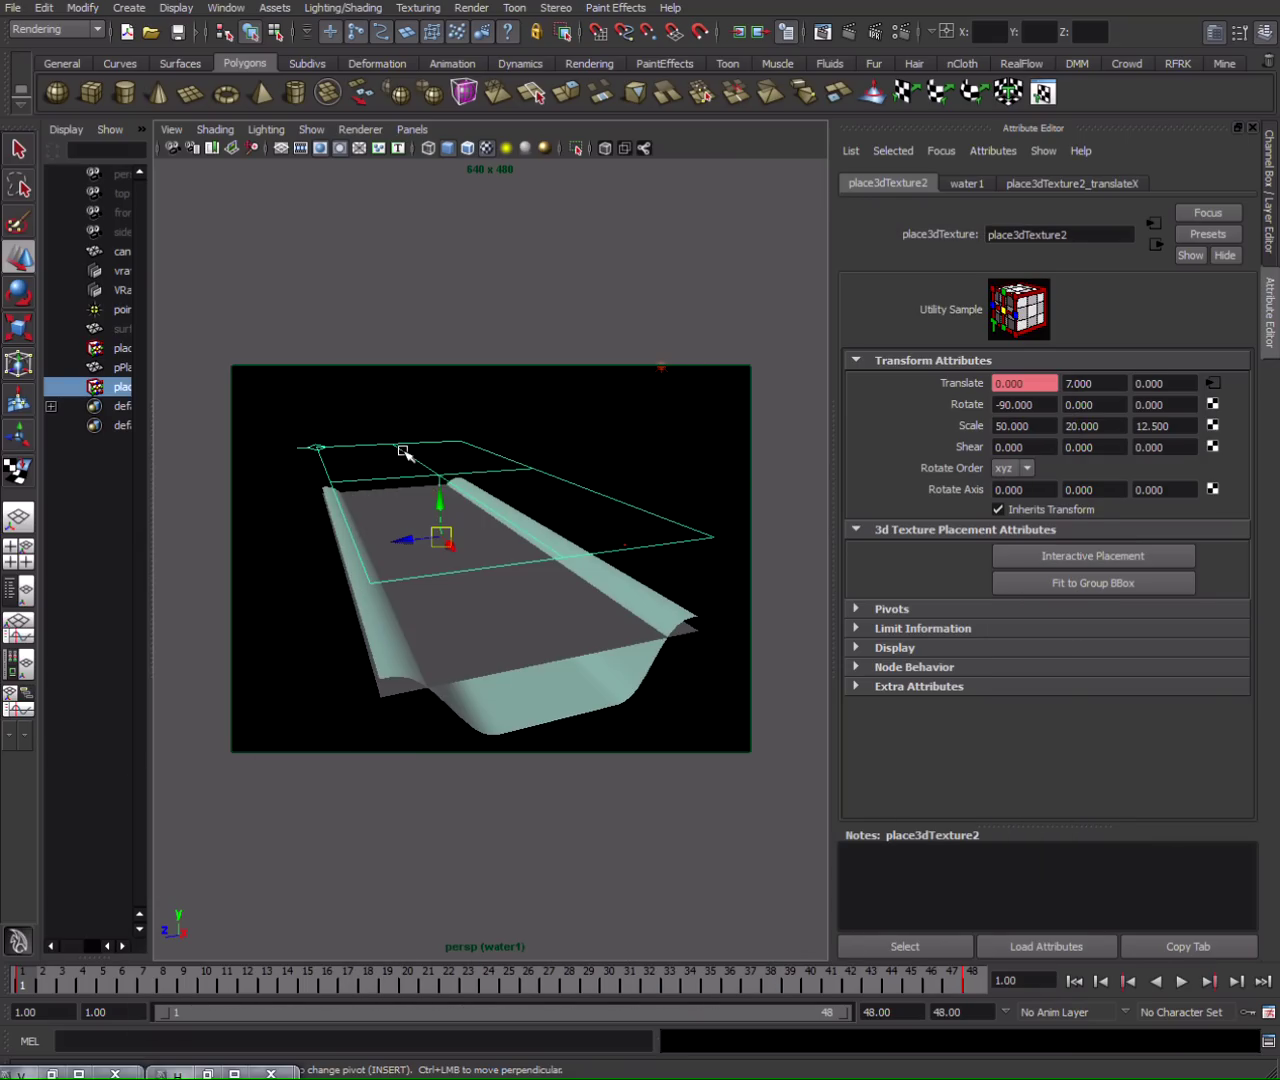
{"action": "left_click_drag", "start_coordinate": [477, 530], "coordinate": [531, 609], "text": "alt"}
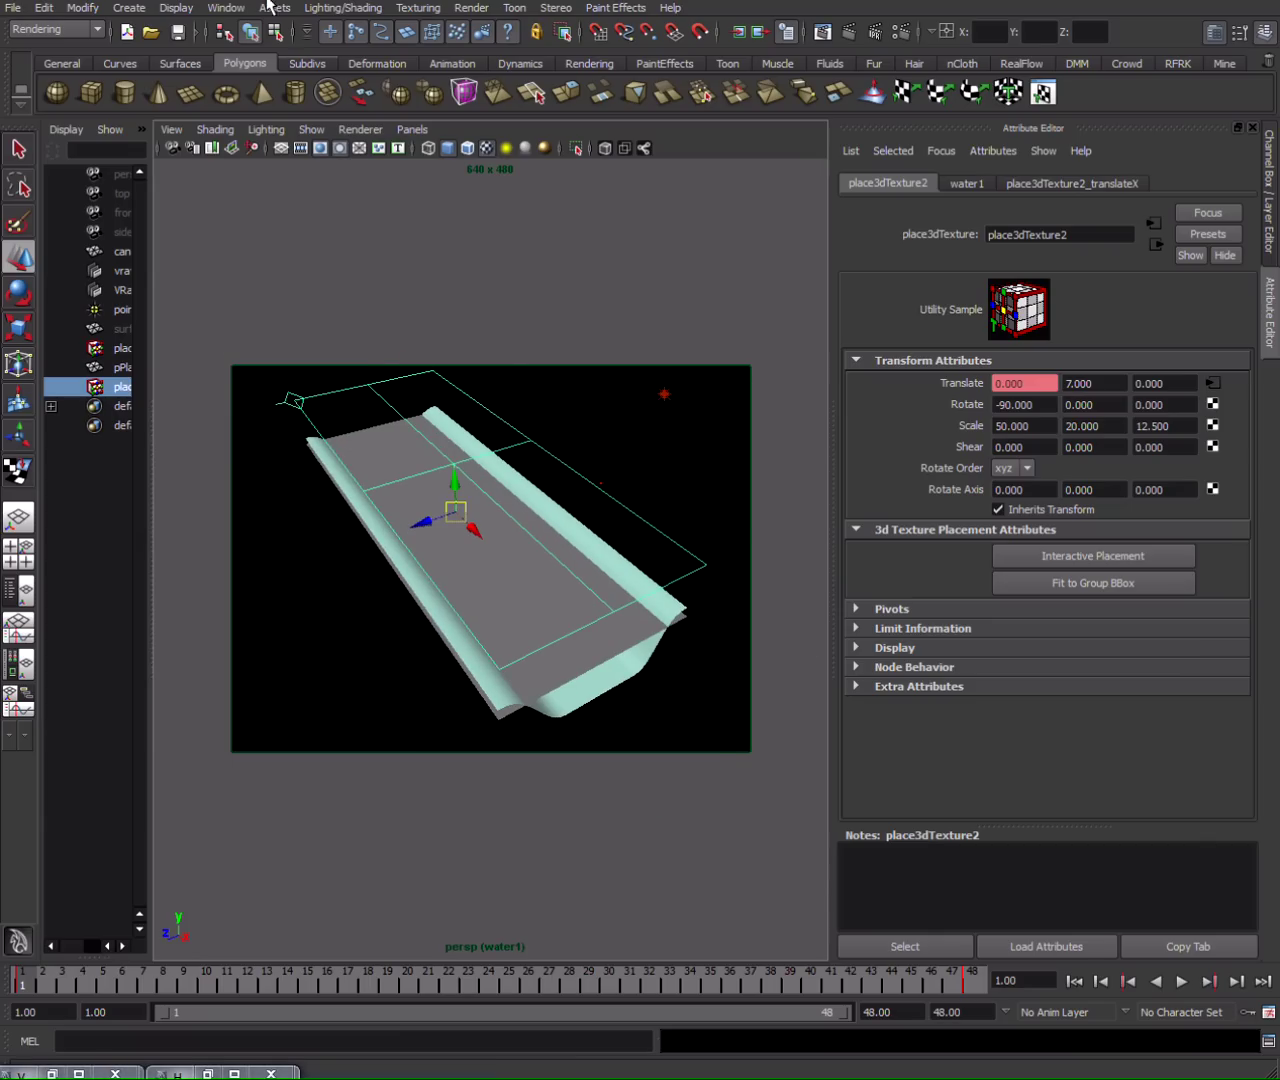
Switch to the web browser and examine the canal reference photo and the ocean wave photo on surfartposters.com, then return to Maya.
{"action": "left_click", "coordinate": [500, 66]}
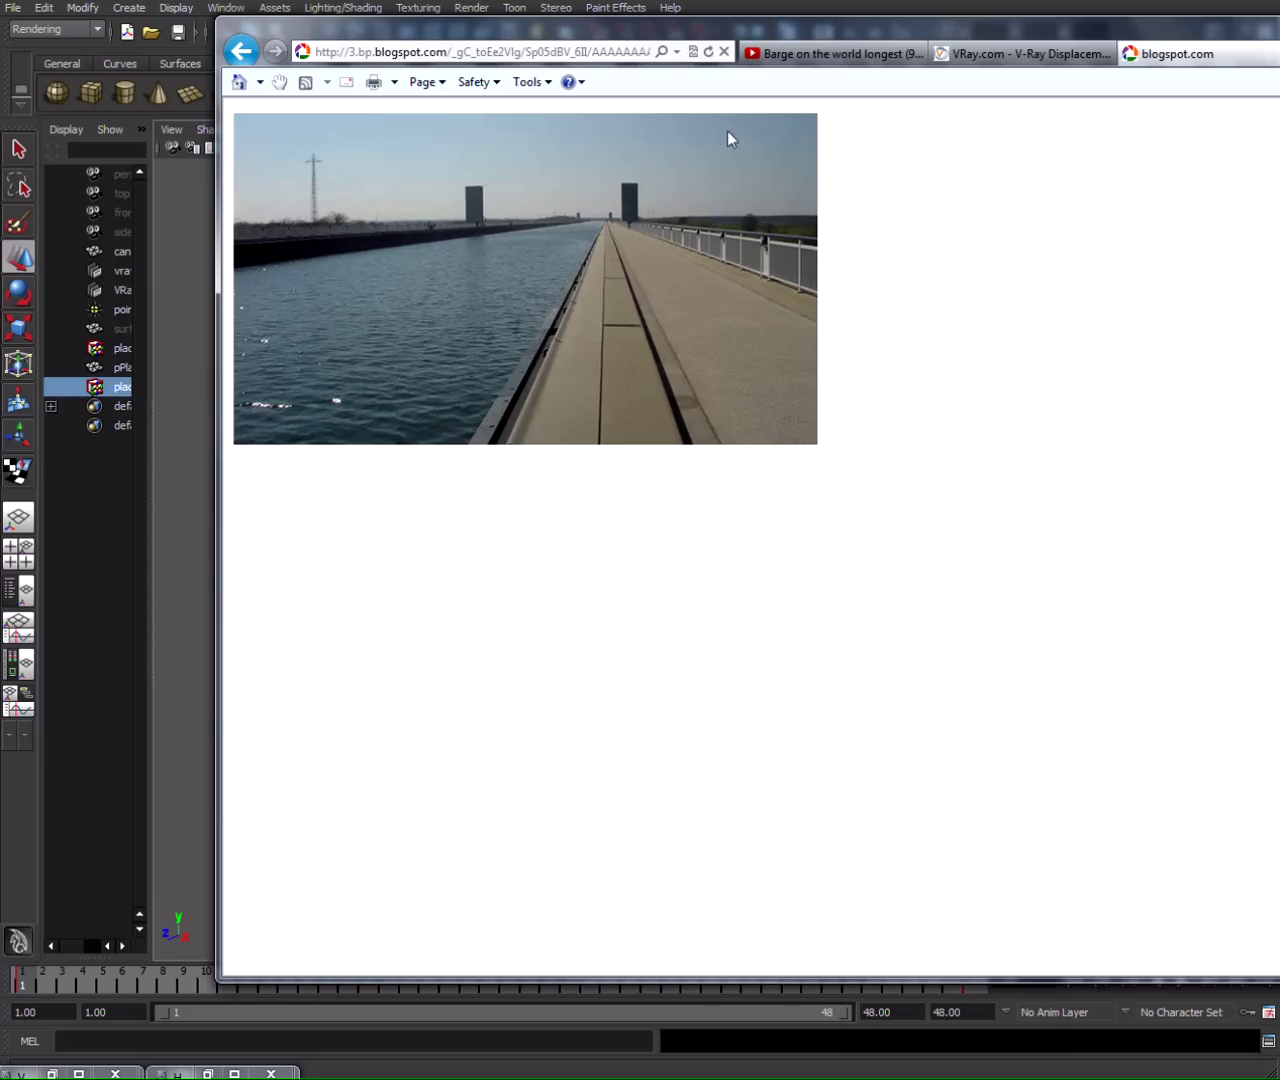
{"action": "left_click_drag", "start_coordinate": [779, 42], "coordinate": [711, 60]}
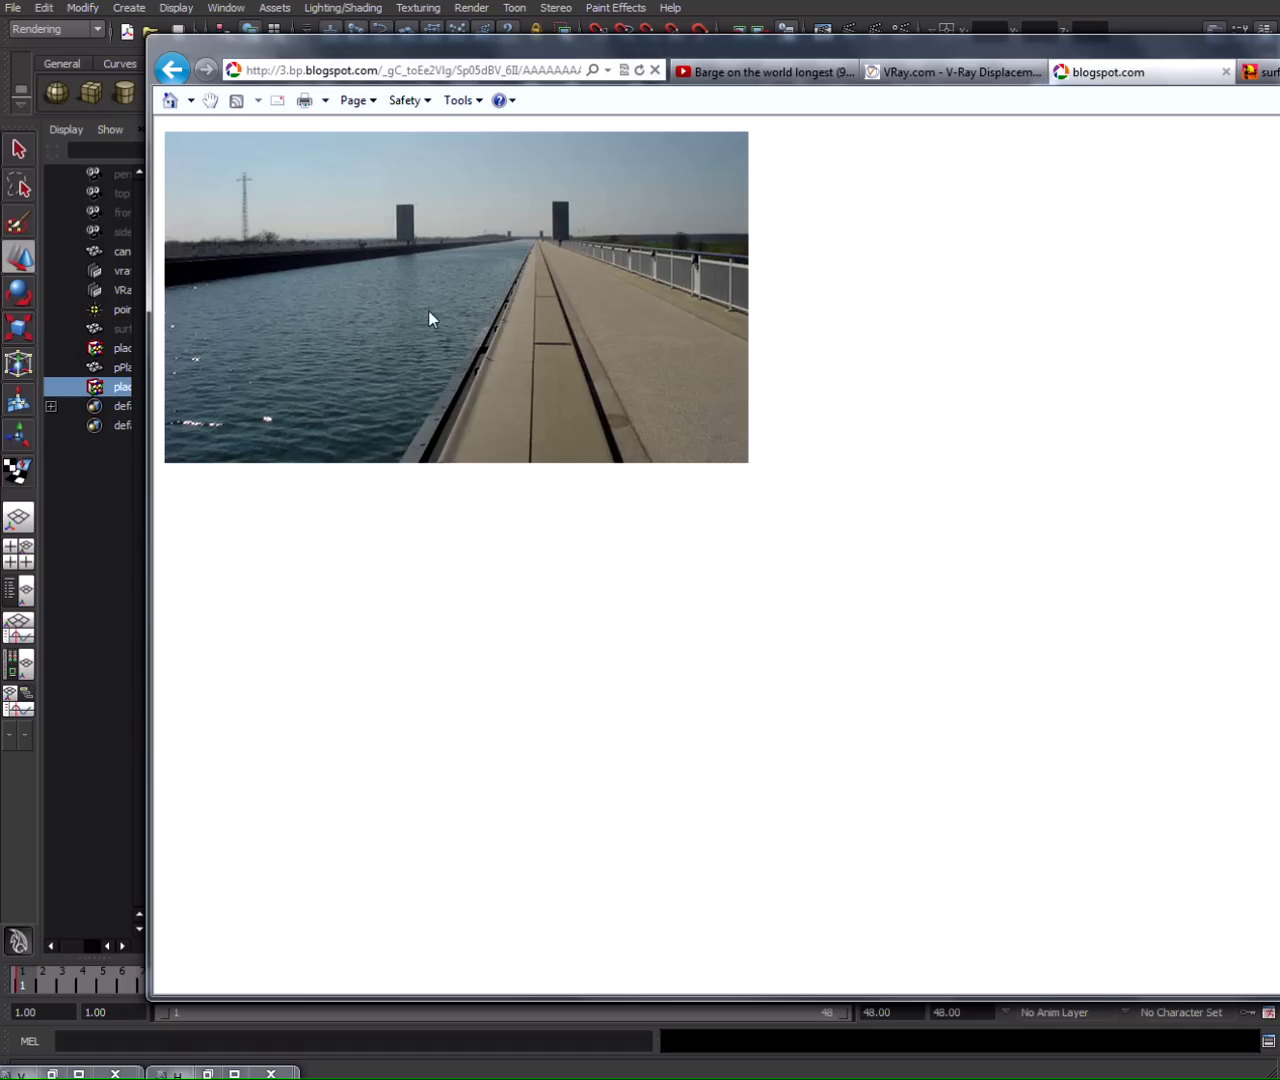
{"action": "left_click_drag", "start_coordinate": [672, 66], "coordinate": [568, 77]}
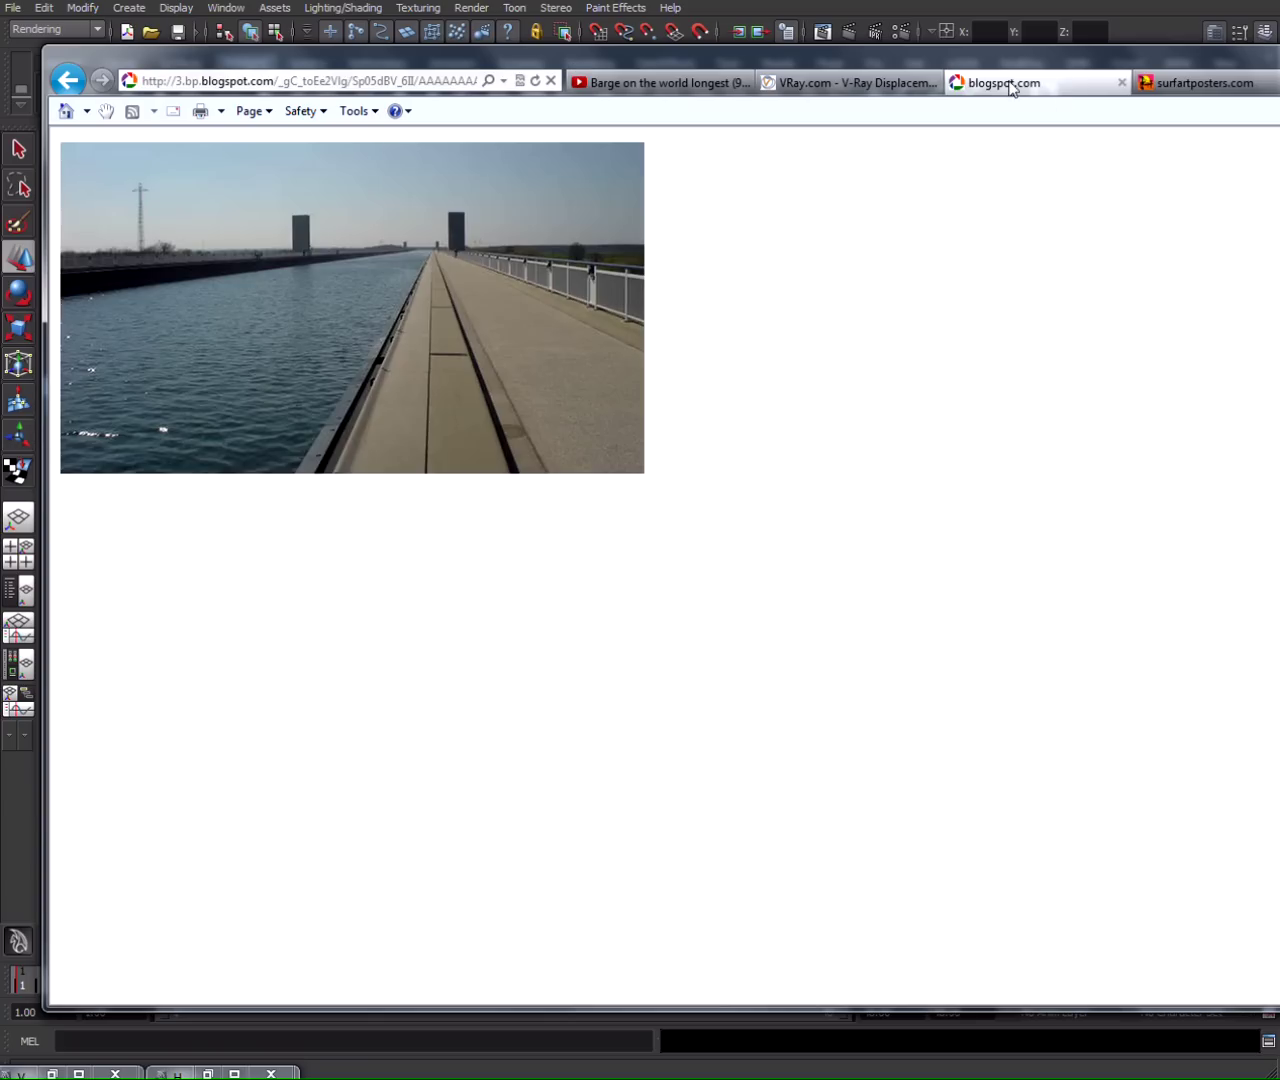
{"action": "left_click", "coordinate": [1177, 86]}
{"action": "left_click_drag", "start_coordinate": [894, 57], "coordinate": [987, 42]}
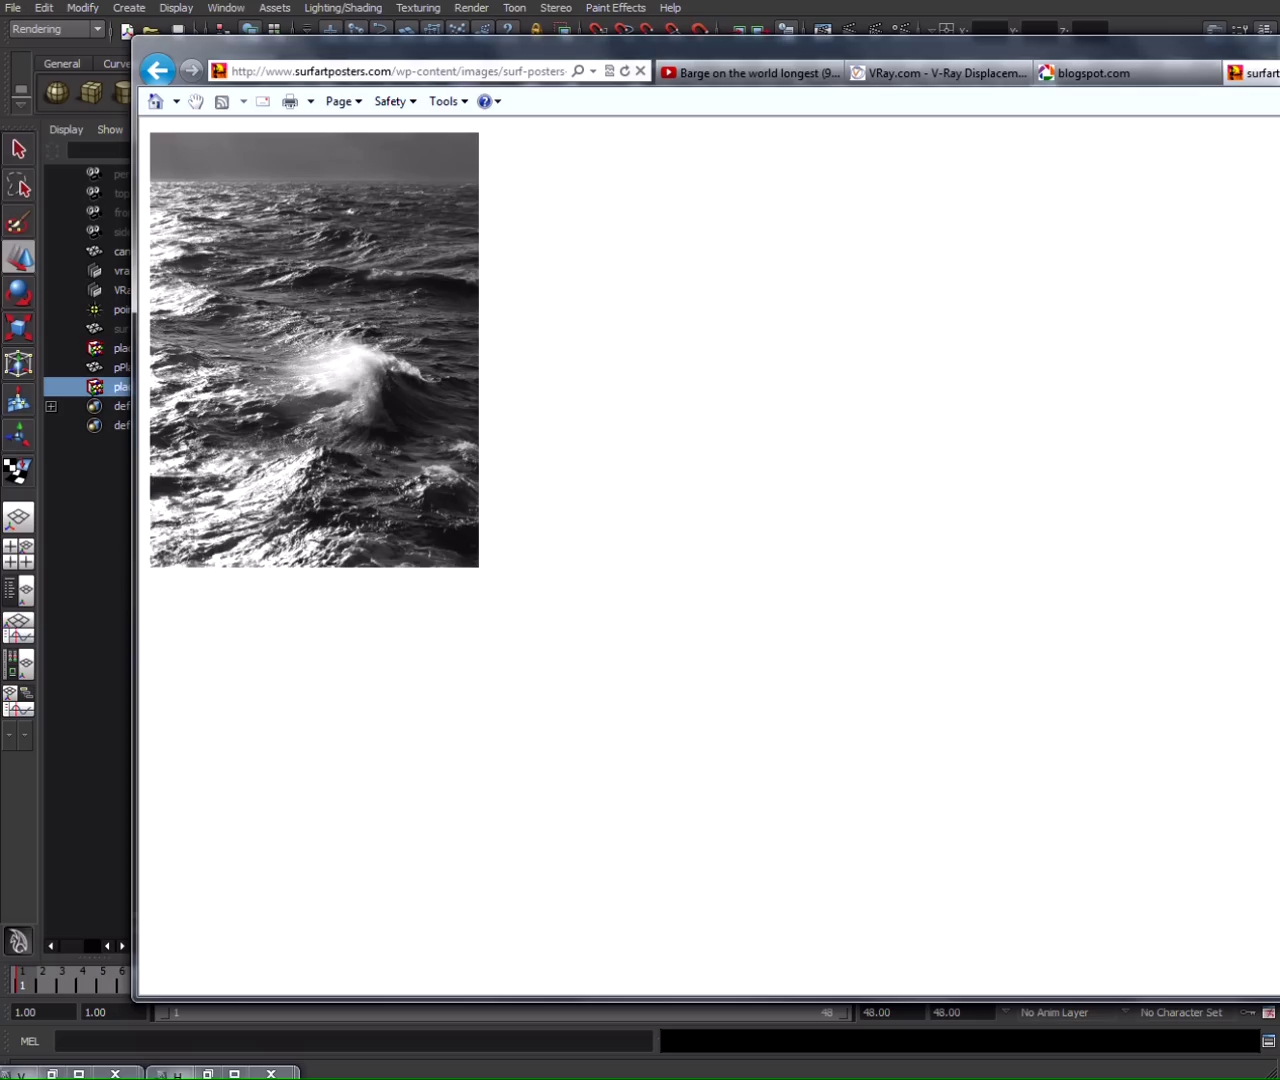
{"action": "left_click", "coordinate": [1279, 46]}
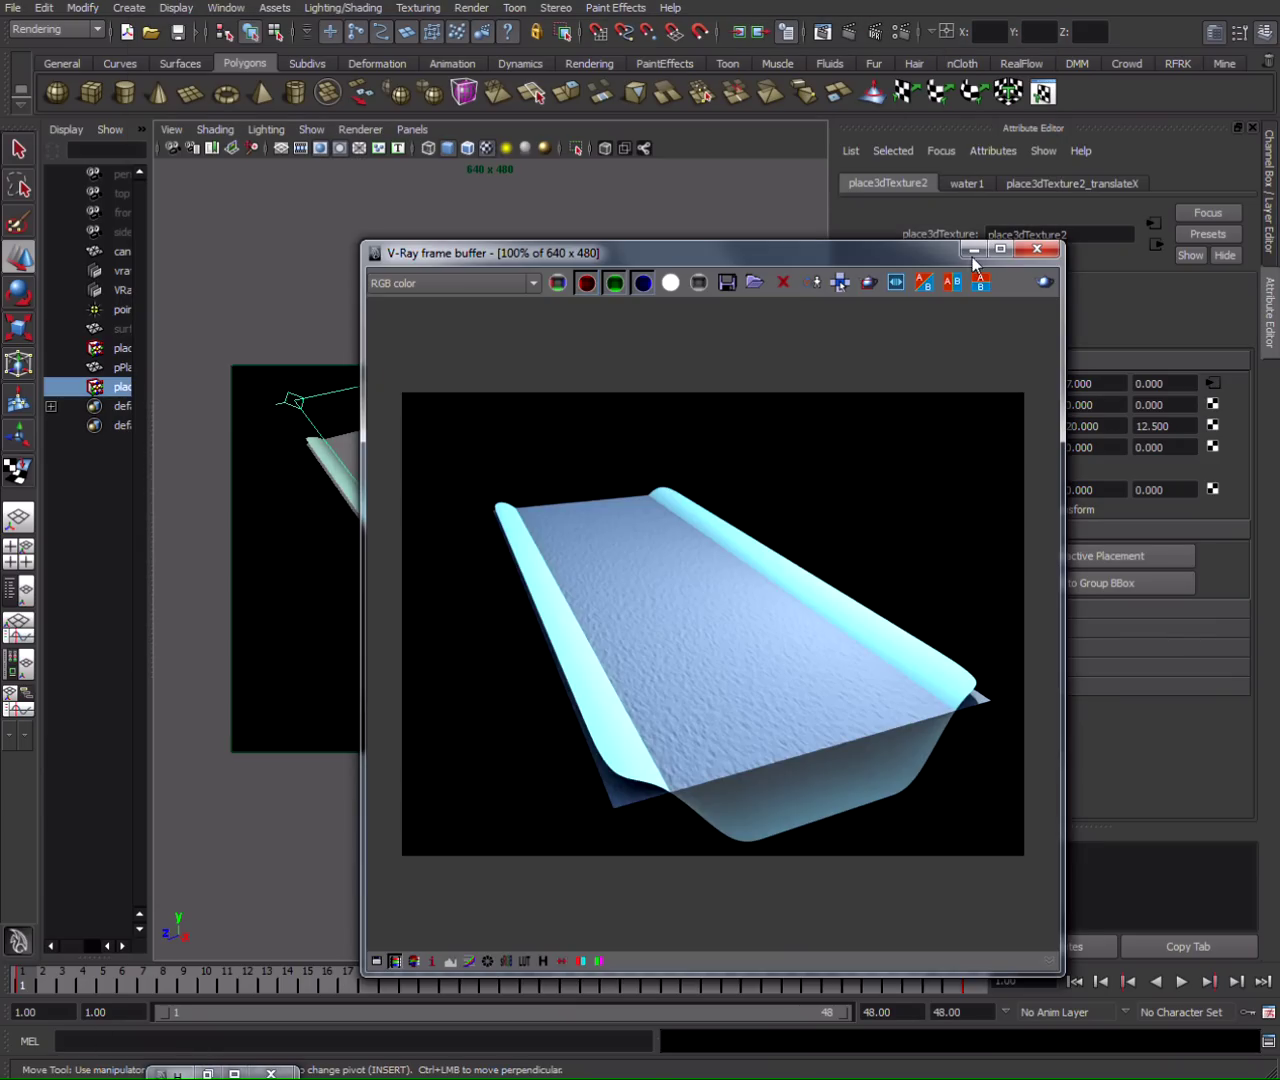
{"action": "left_click", "coordinate": [973, 253]}
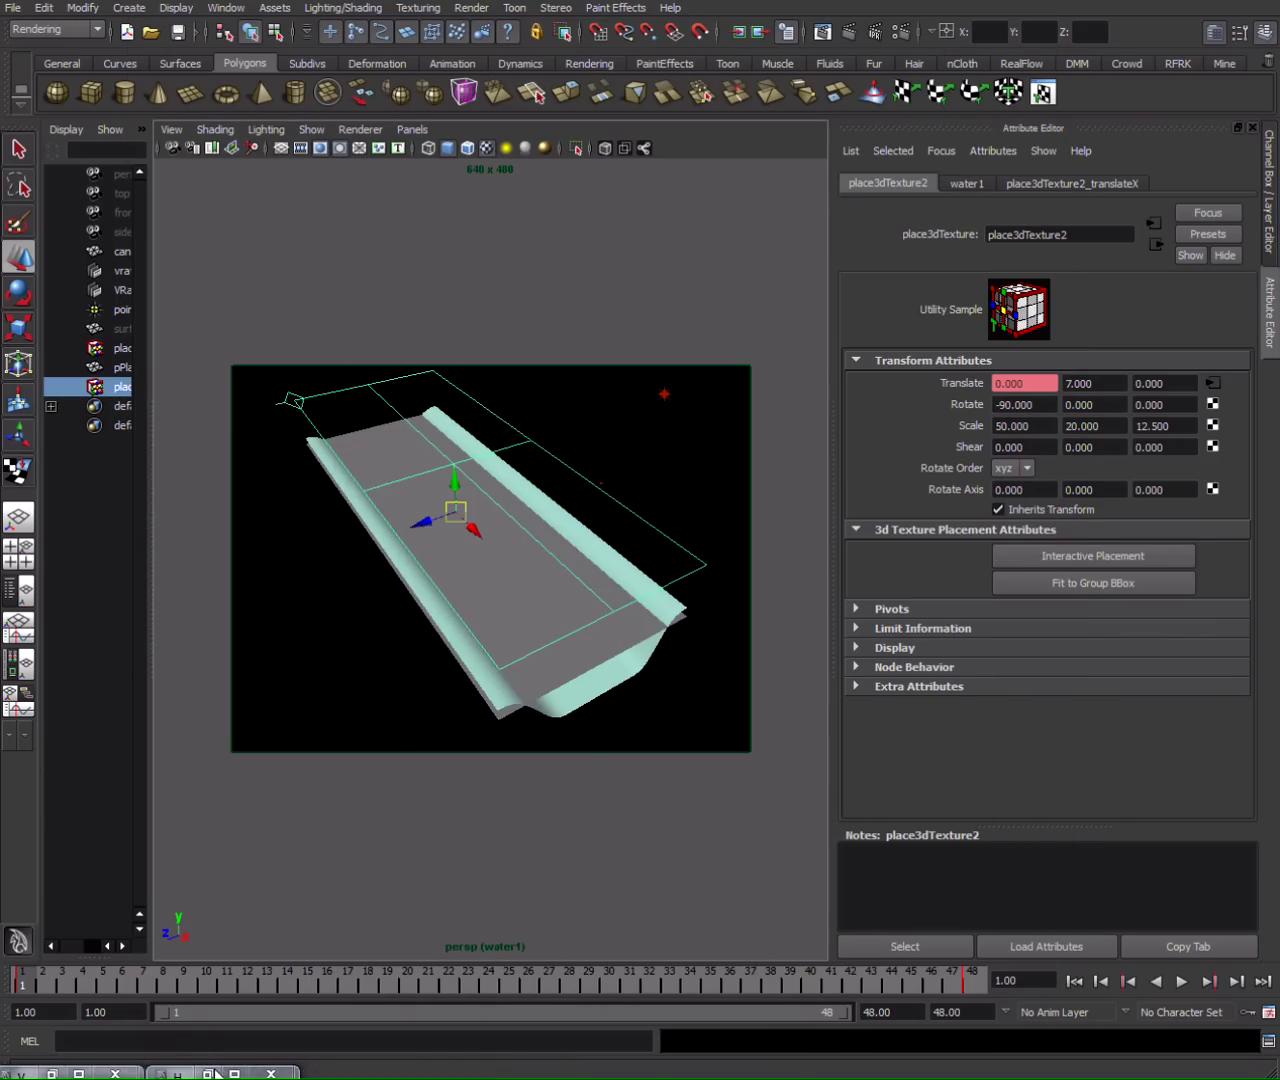
Disconnect blendColors1 from the displacement shader of the water material in Hypershade.
{"action": "left_click", "coordinate": [209, 1073]}
{"action": "left_click_drag", "start_coordinate": [703, 406], "coordinate": [703, 336]}
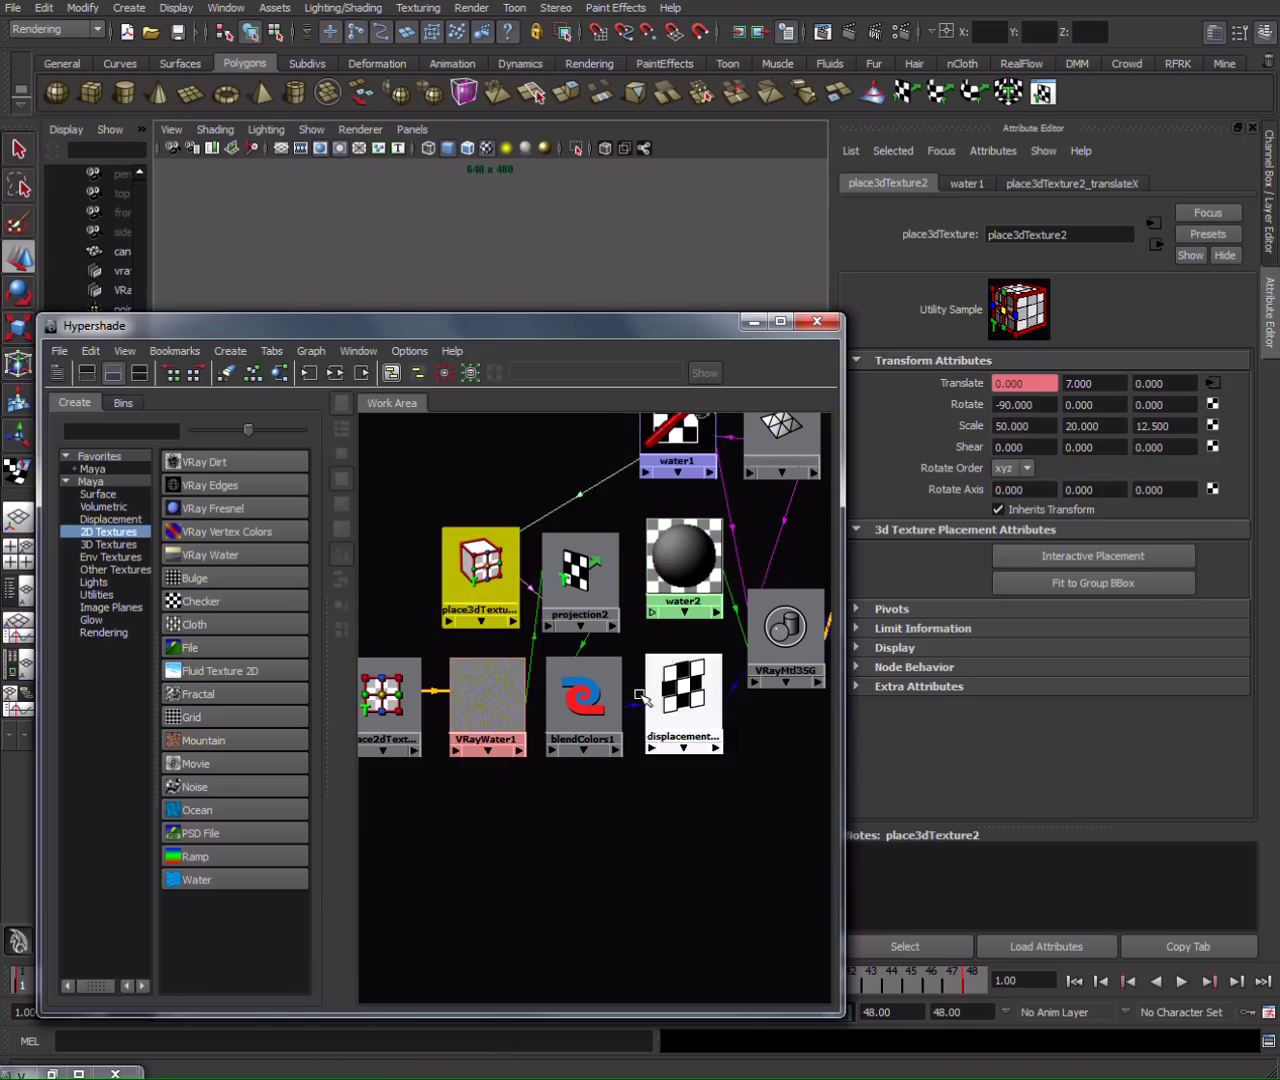
{"action": "left_click", "coordinate": [640, 662]}
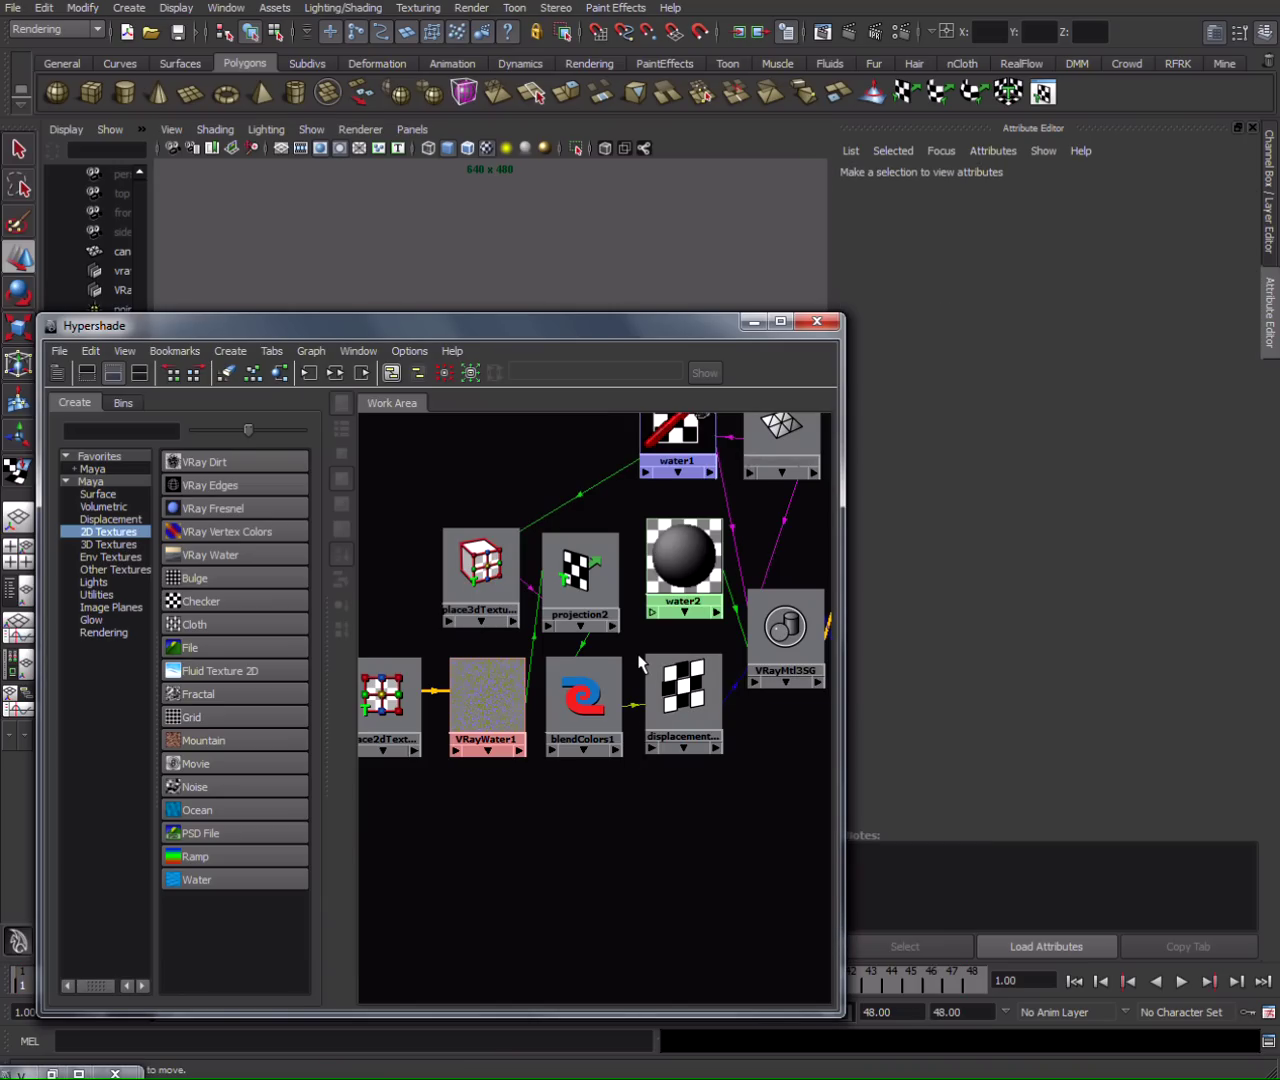
{"action": "key", "text": "Delete"}
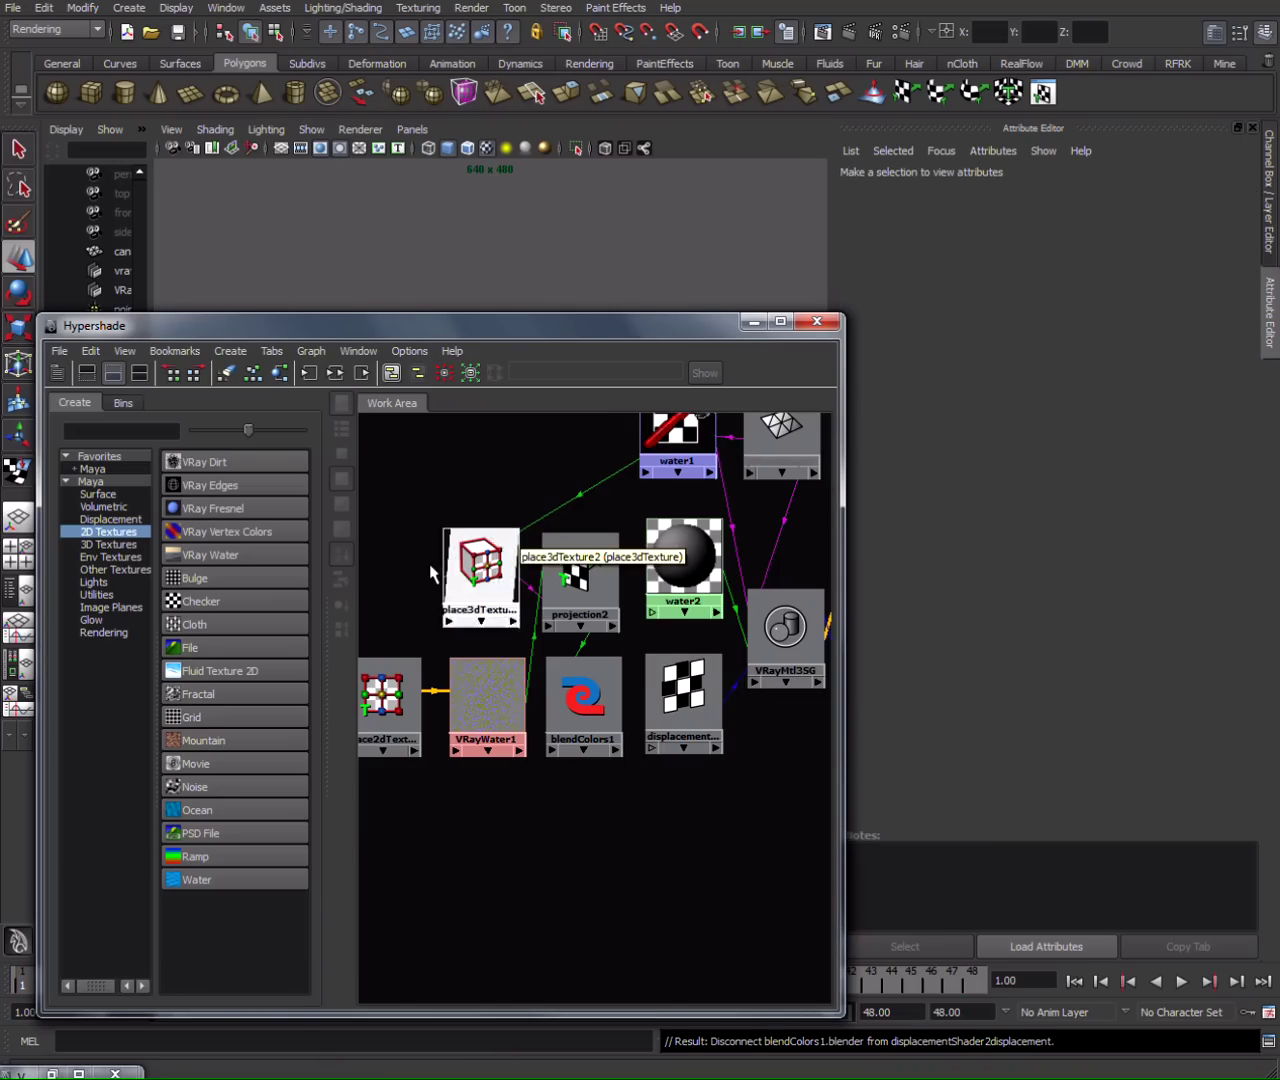
Spread out the place3dTexture2, projection2 and blendColors1 nodes in the Hypershade work area.
{"action": "left_click_drag", "start_coordinate": [452, 565], "coordinate": [396, 562]}
{"action": "left_click_drag", "start_coordinate": [580, 580], "coordinate": [549, 580]}
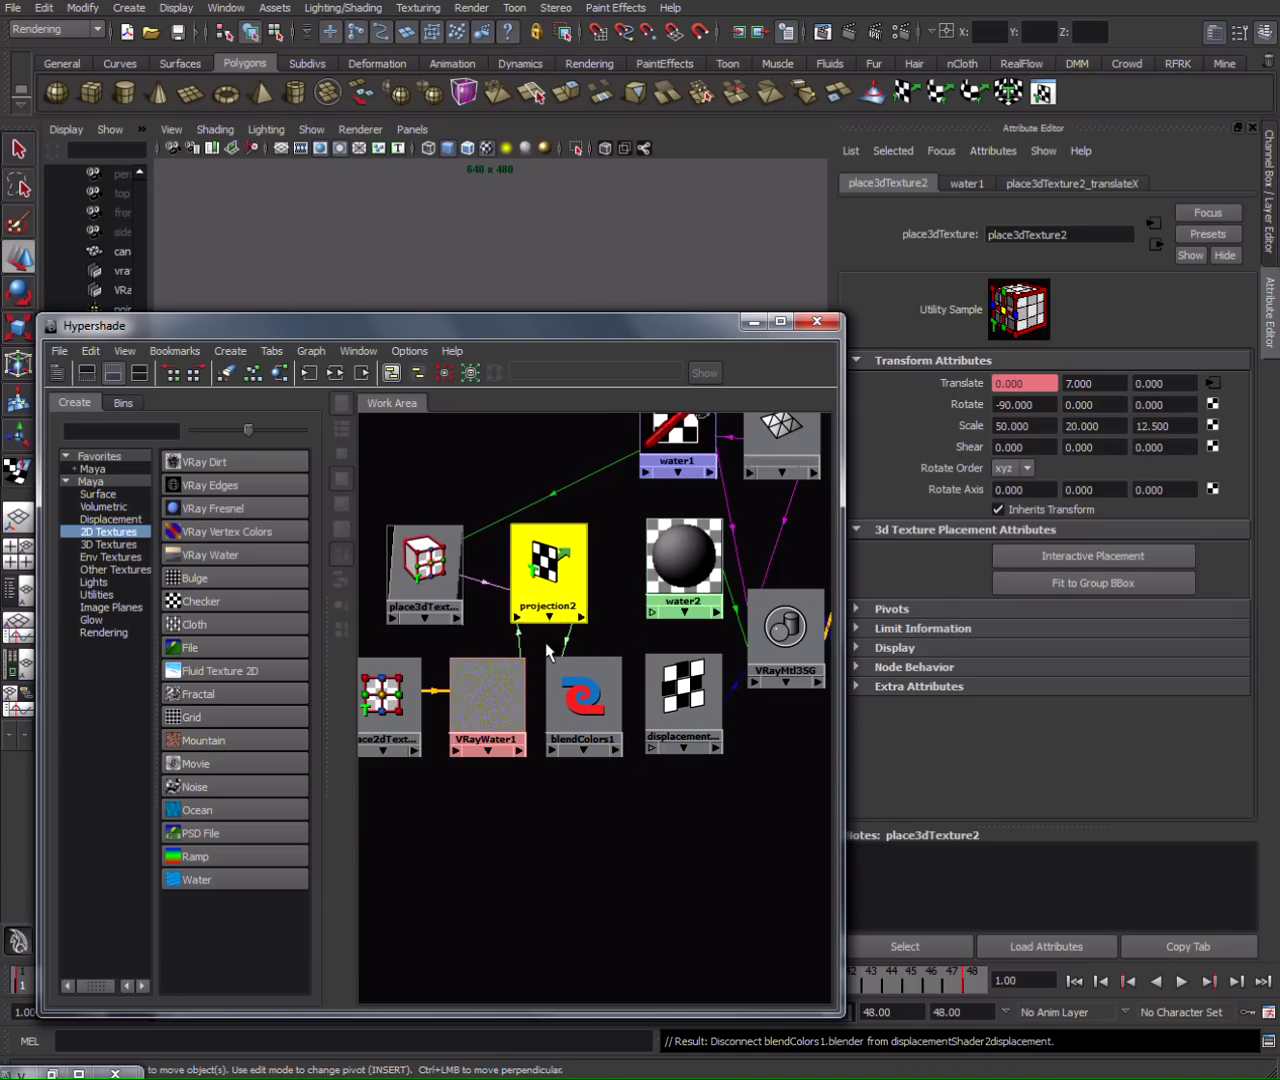
{"action": "left_click", "coordinate": [585, 700]}
Connect the blendColors1 output to the bump map input of the water2 material in Hypershade.
{"action": "left_click", "coordinate": [696, 563]}
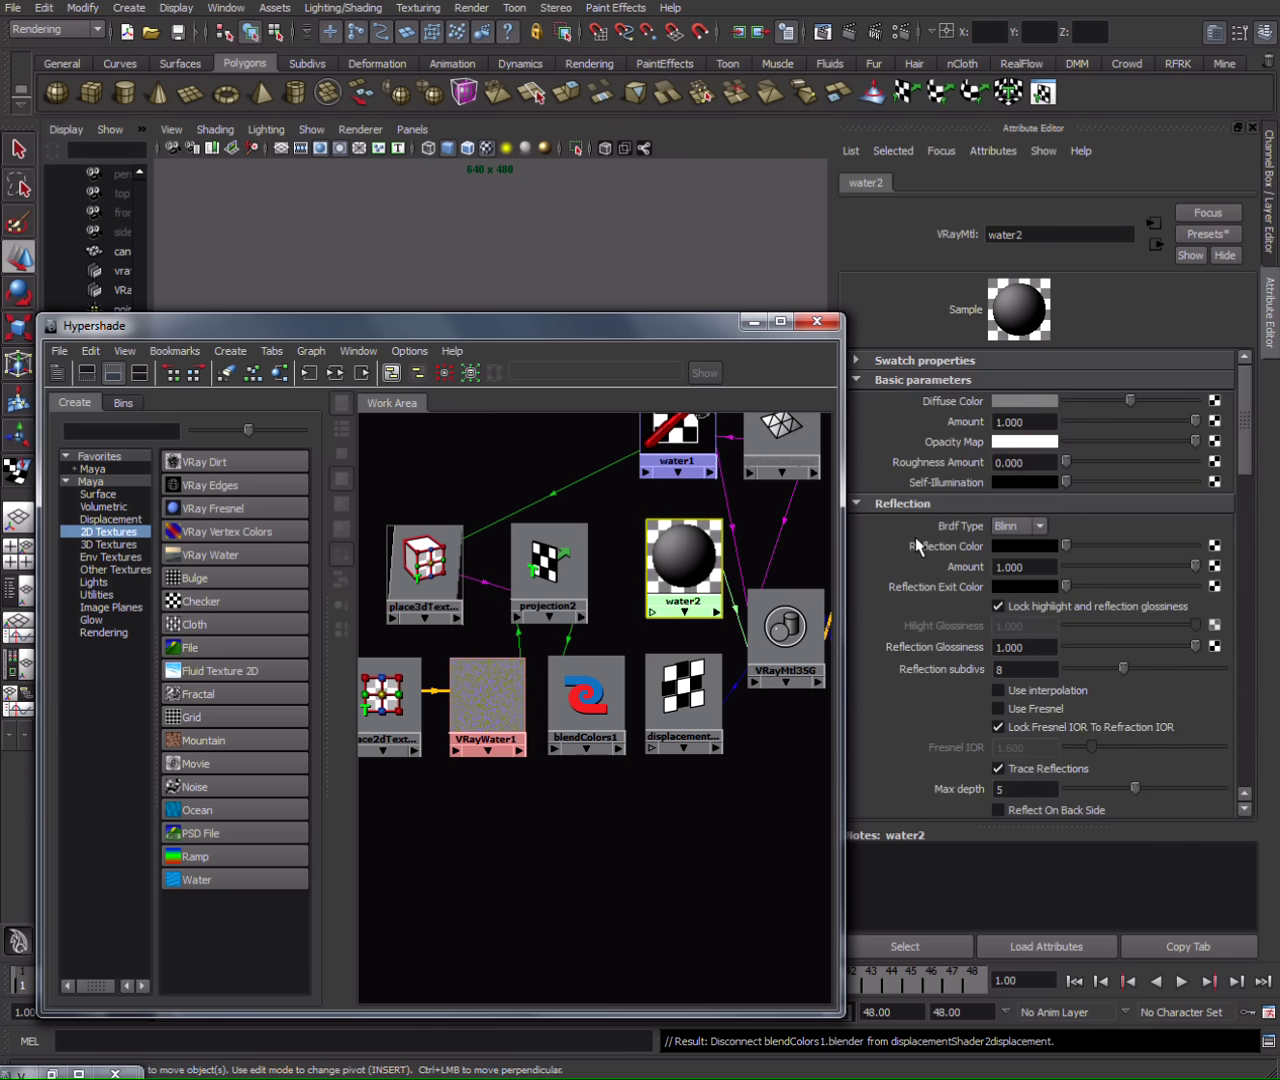
{"action": "scroll", "coordinate": [915, 537], "scroll_direction": "down", "scroll_amount": 5}
{"action": "scroll", "coordinate": [575, 685], "scroll_direction": "up", "scroll_amount": 2}
{"action": "left_click", "coordinate": [572, 683]}
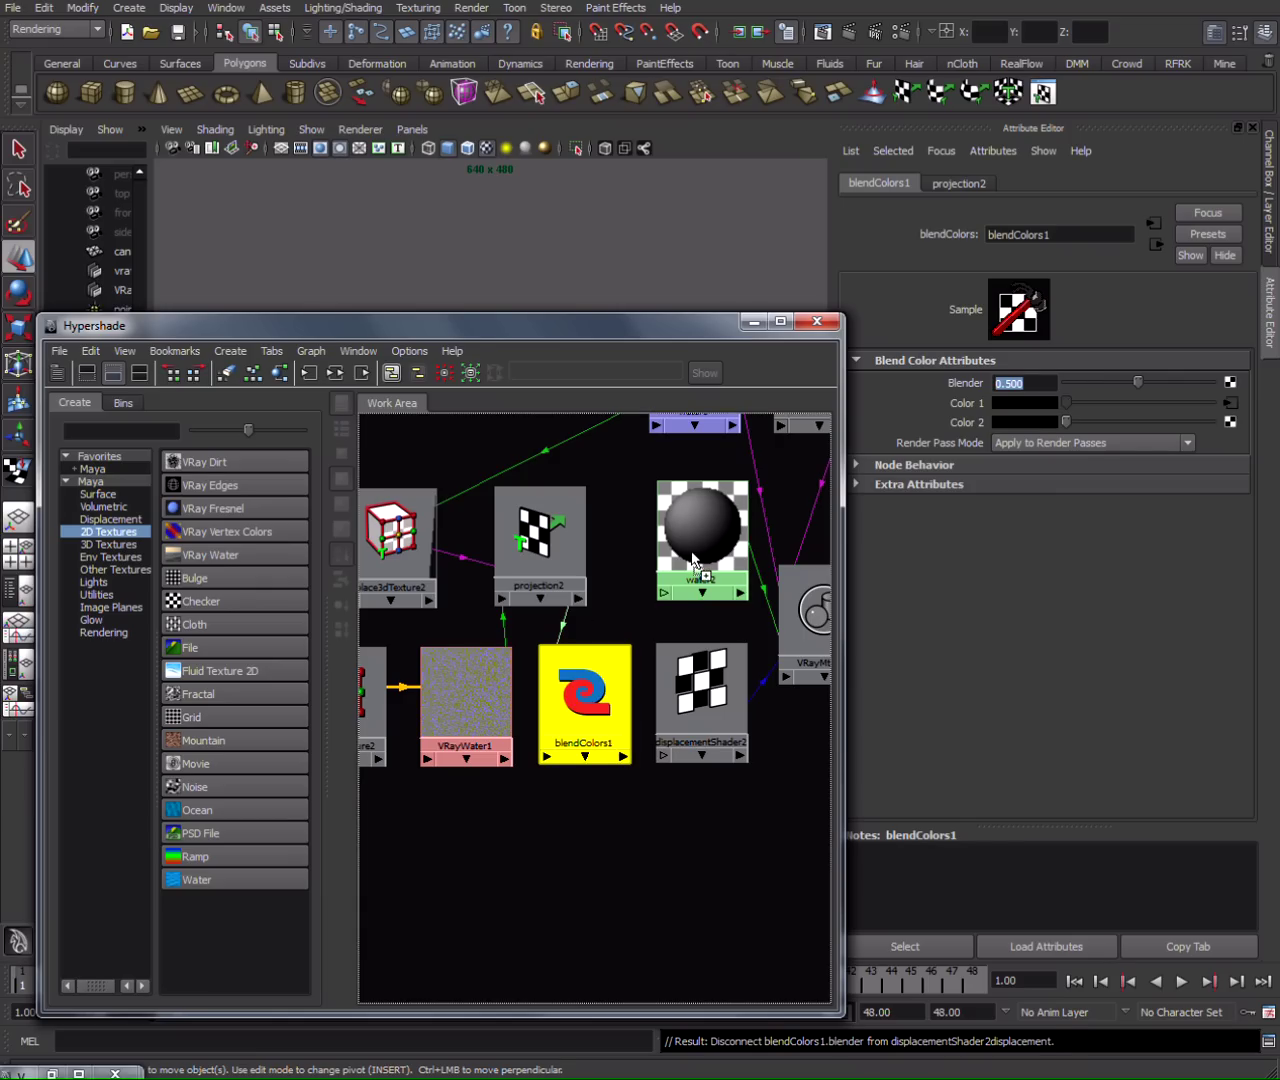
{"action": "middle_click_drag", "start_coordinate": [693, 558], "coordinate": [691, 551]}
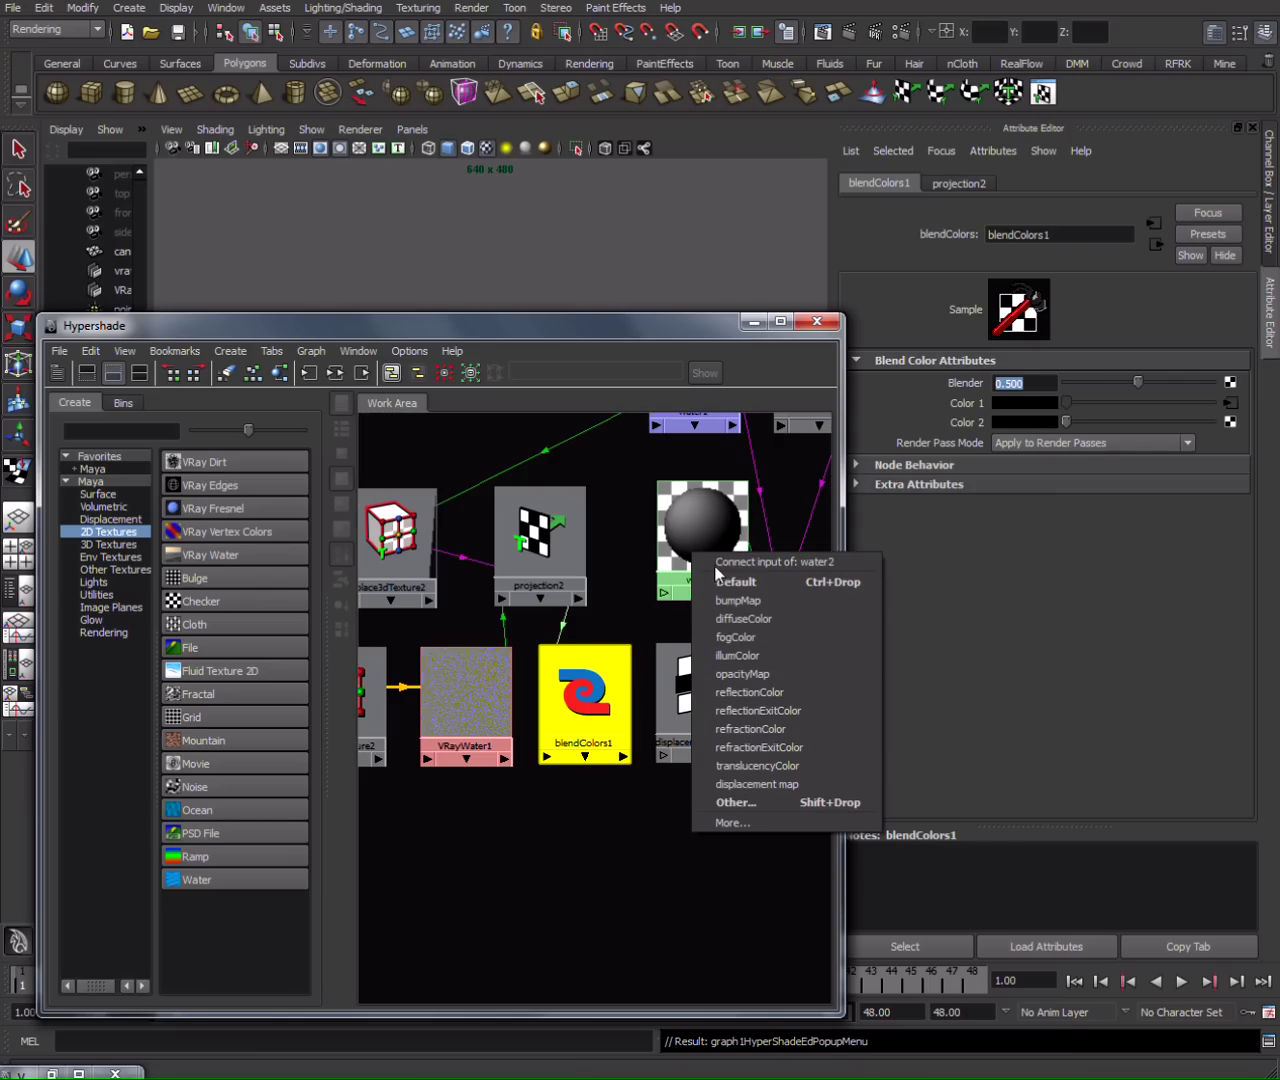
{"action": "left_click", "coordinate": [725, 602]}
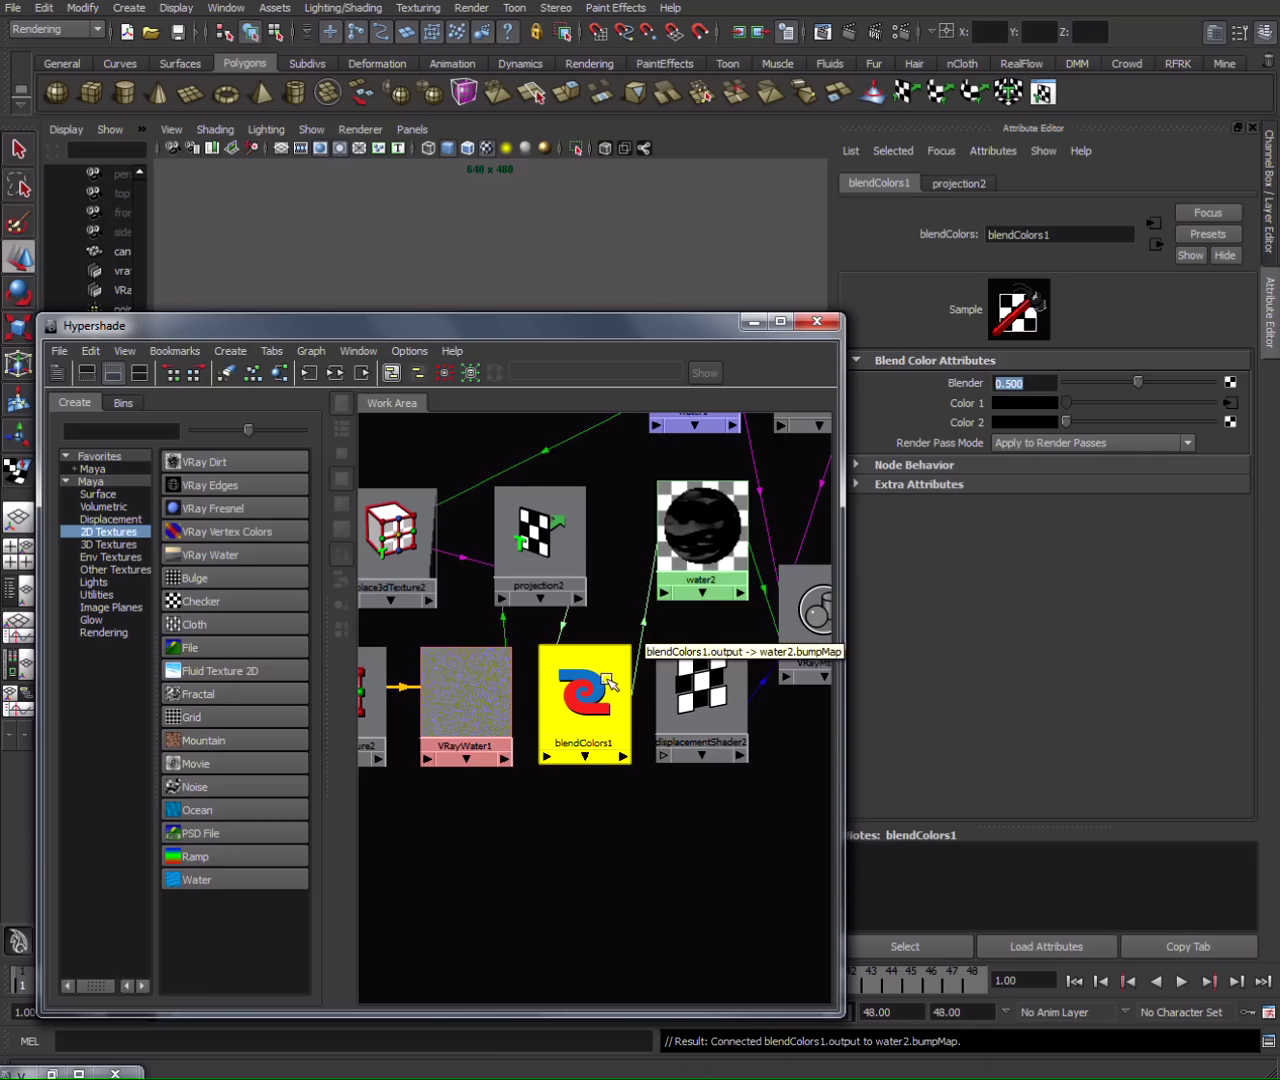
Set the bump multiplier of the water2 material to 0.001.
{"action": "left_click", "coordinate": [685, 512]}
{"action": "left_click_drag", "start_coordinate": [694, 322], "coordinate": [702, 254]}
{"action": "left_click", "coordinate": [678, 622]}
{"action": "left_click", "coordinate": [530, 555]}
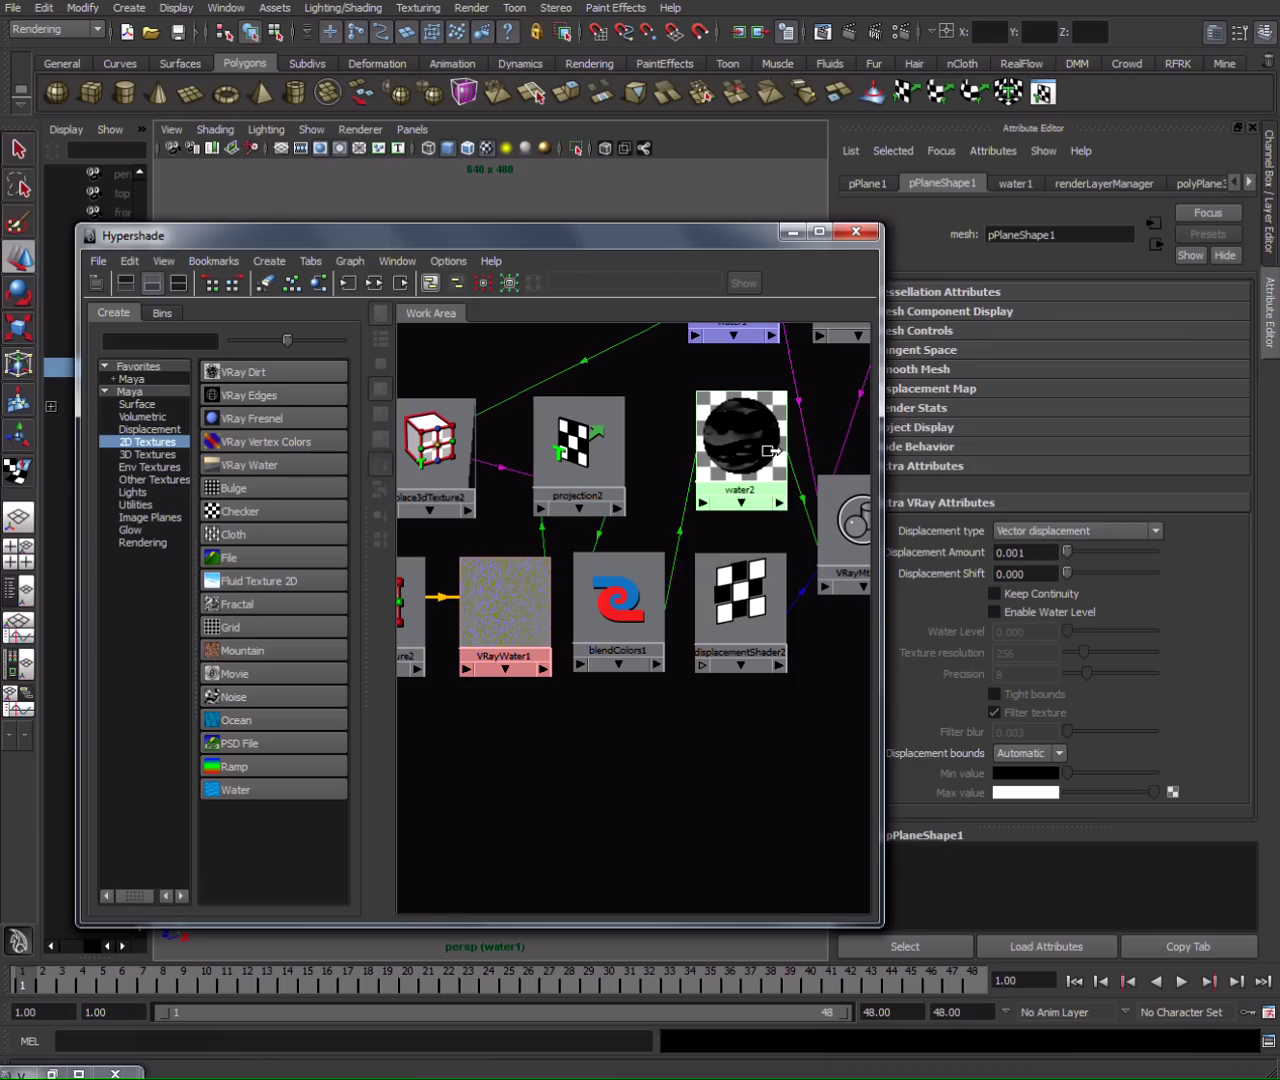
{"action": "left_click", "coordinate": [755, 445]}
{"action": "left_click_drag", "start_coordinate": [763, 235], "coordinate": [743, 228]}
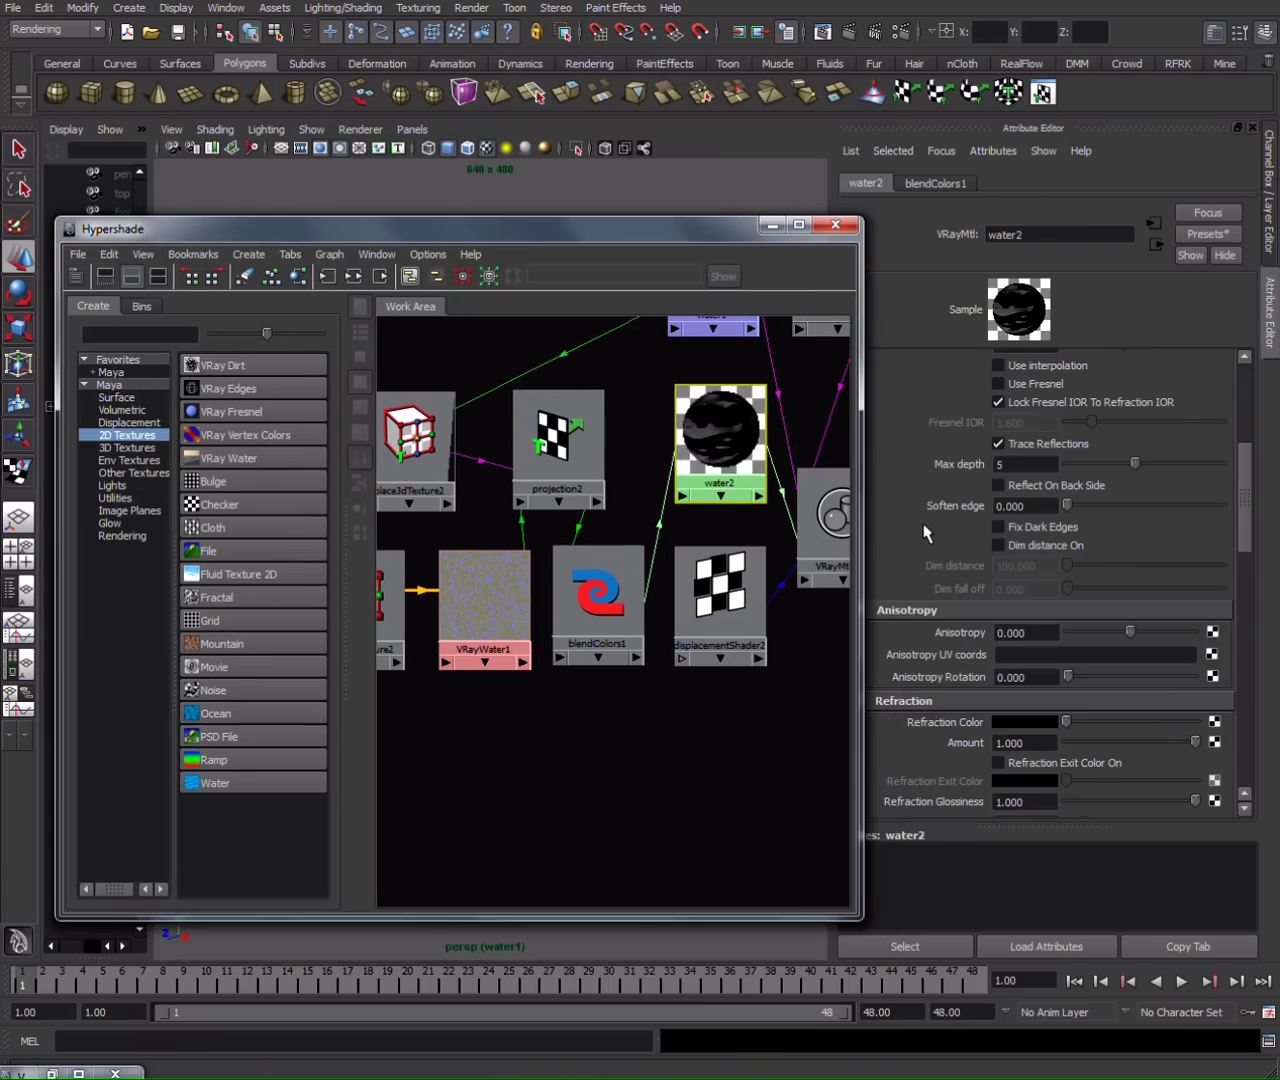
{"action": "scroll", "coordinate": [930, 543], "scroll_direction": "down", "scroll_amount": 3}
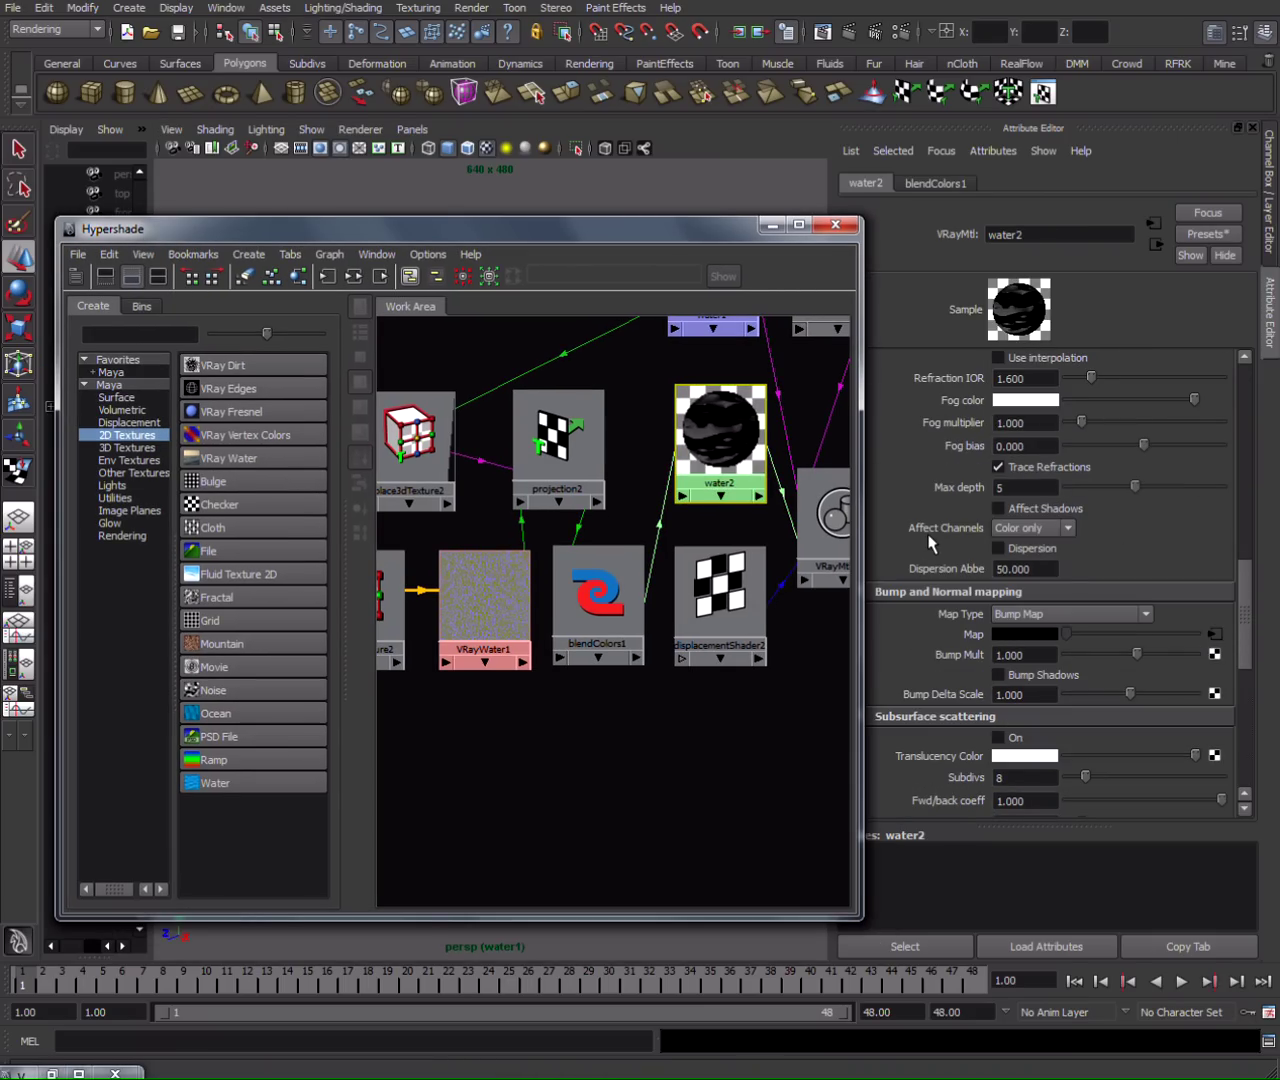
{"action": "left_click", "coordinate": [1034, 655]}
{"action": "left_click", "coordinate": [733, 613]}
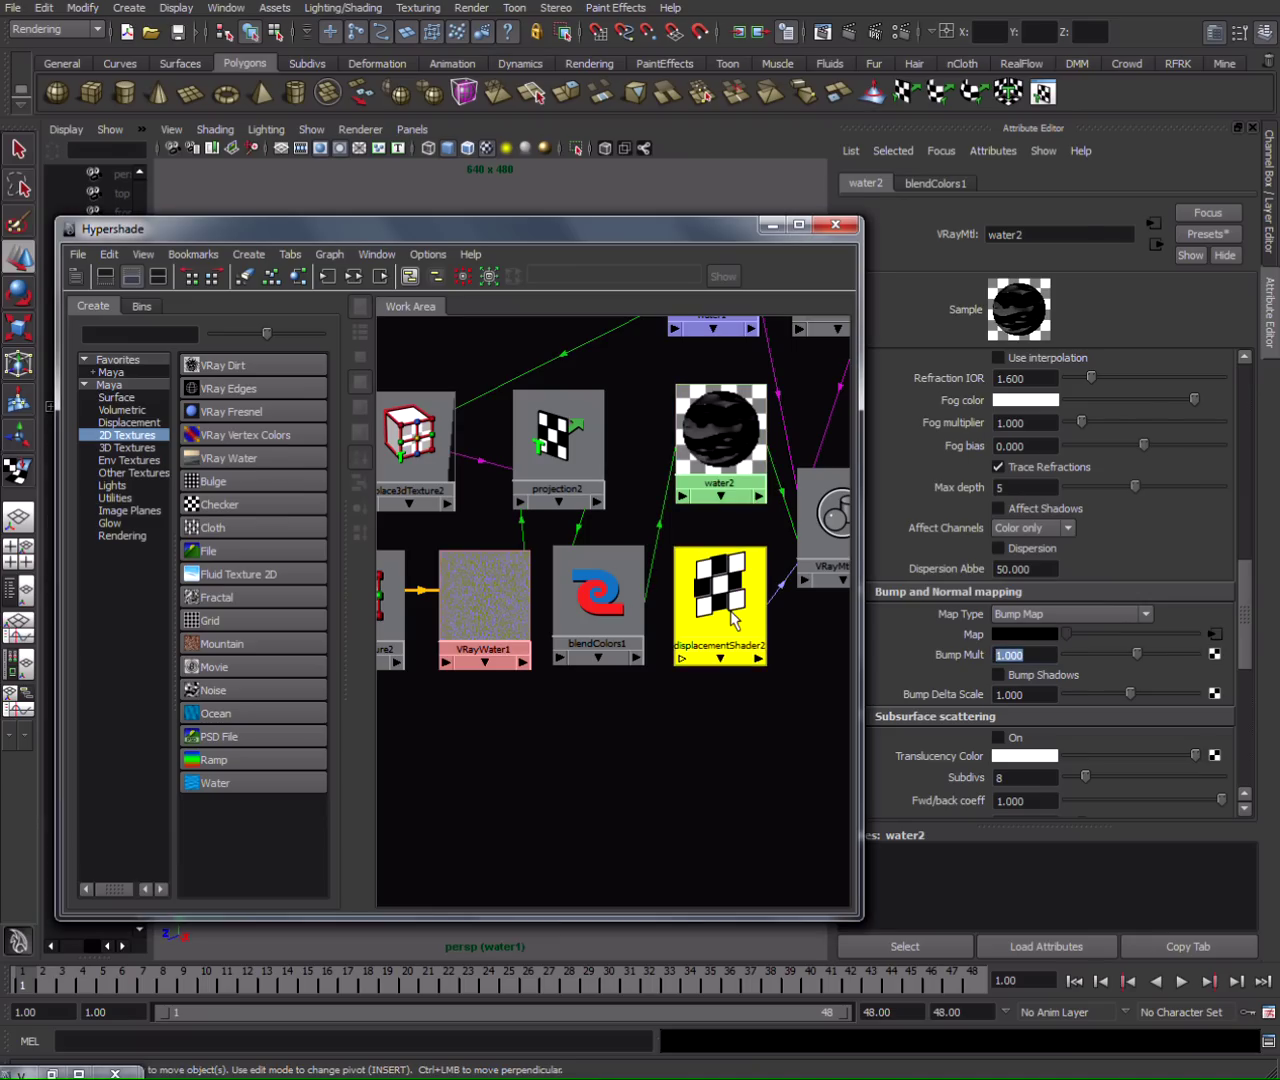
{"action": "left_click", "coordinate": [712, 450]}
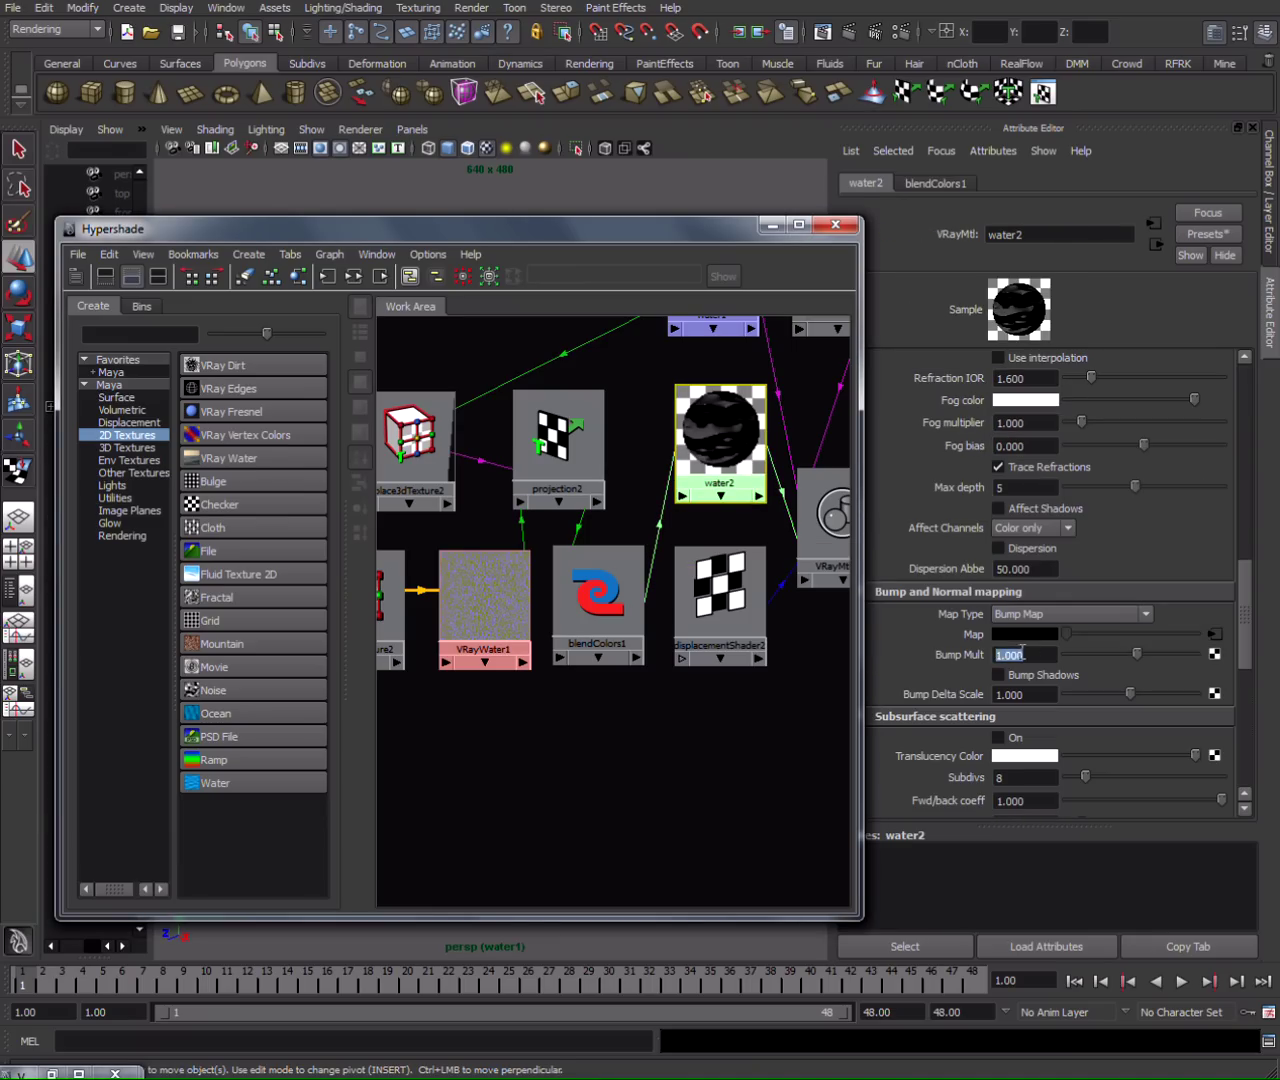
{"action": "left_click_drag", "start_coordinate": [1036, 655], "coordinate": [897, 676]}
{"action": "type", "text": "0.001"}
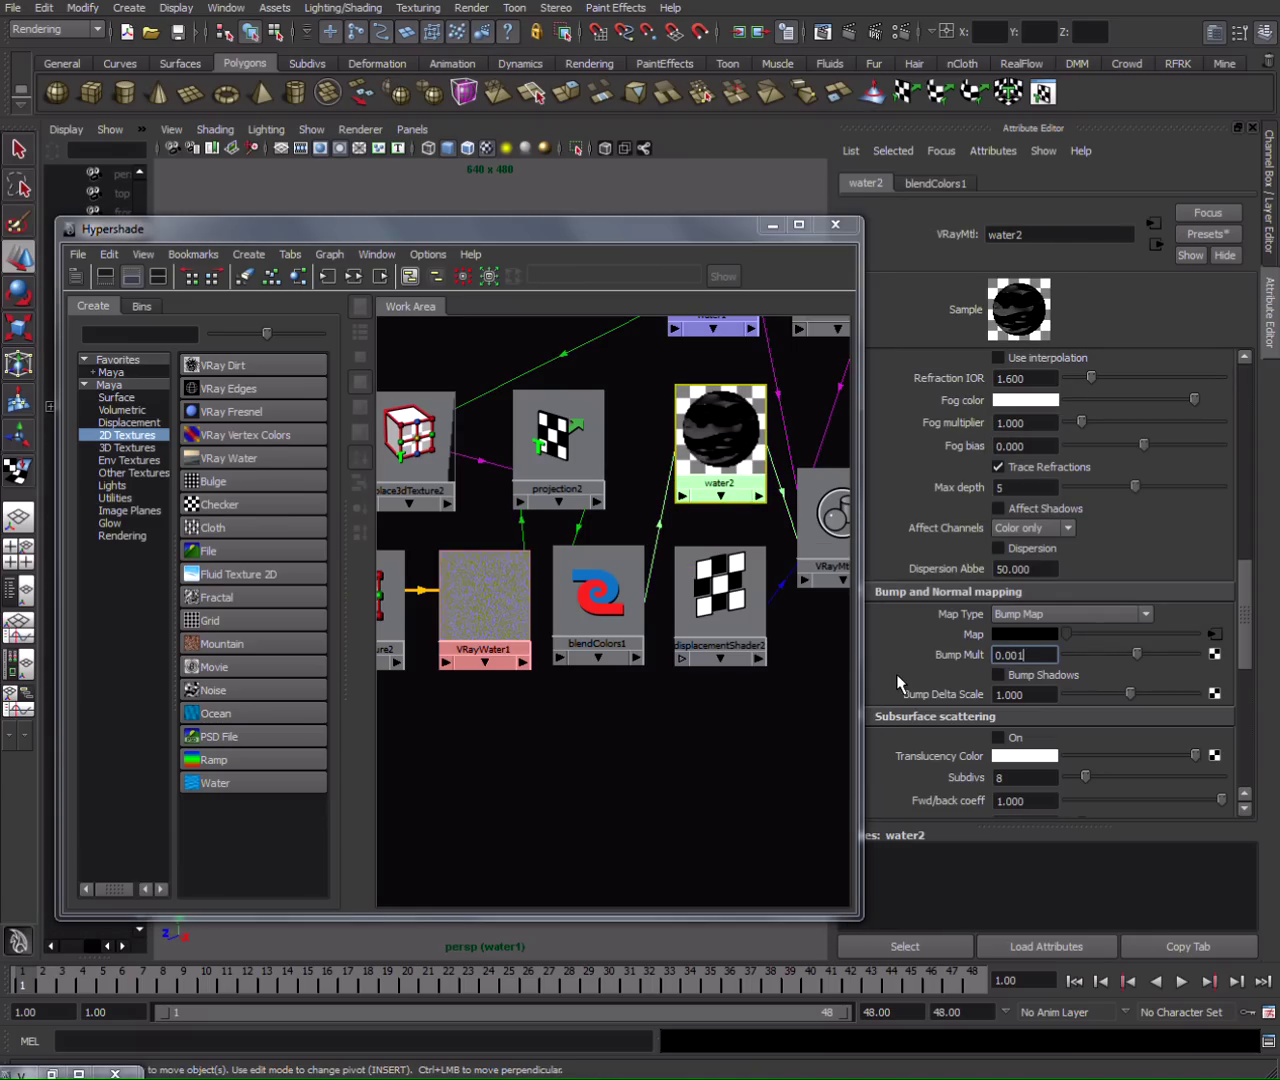
{"action": "key", "text": "Return"}
Set the bump multiplier of the water2 material to 0.005.
{"action": "left_click", "coordinate": [625, 605]}
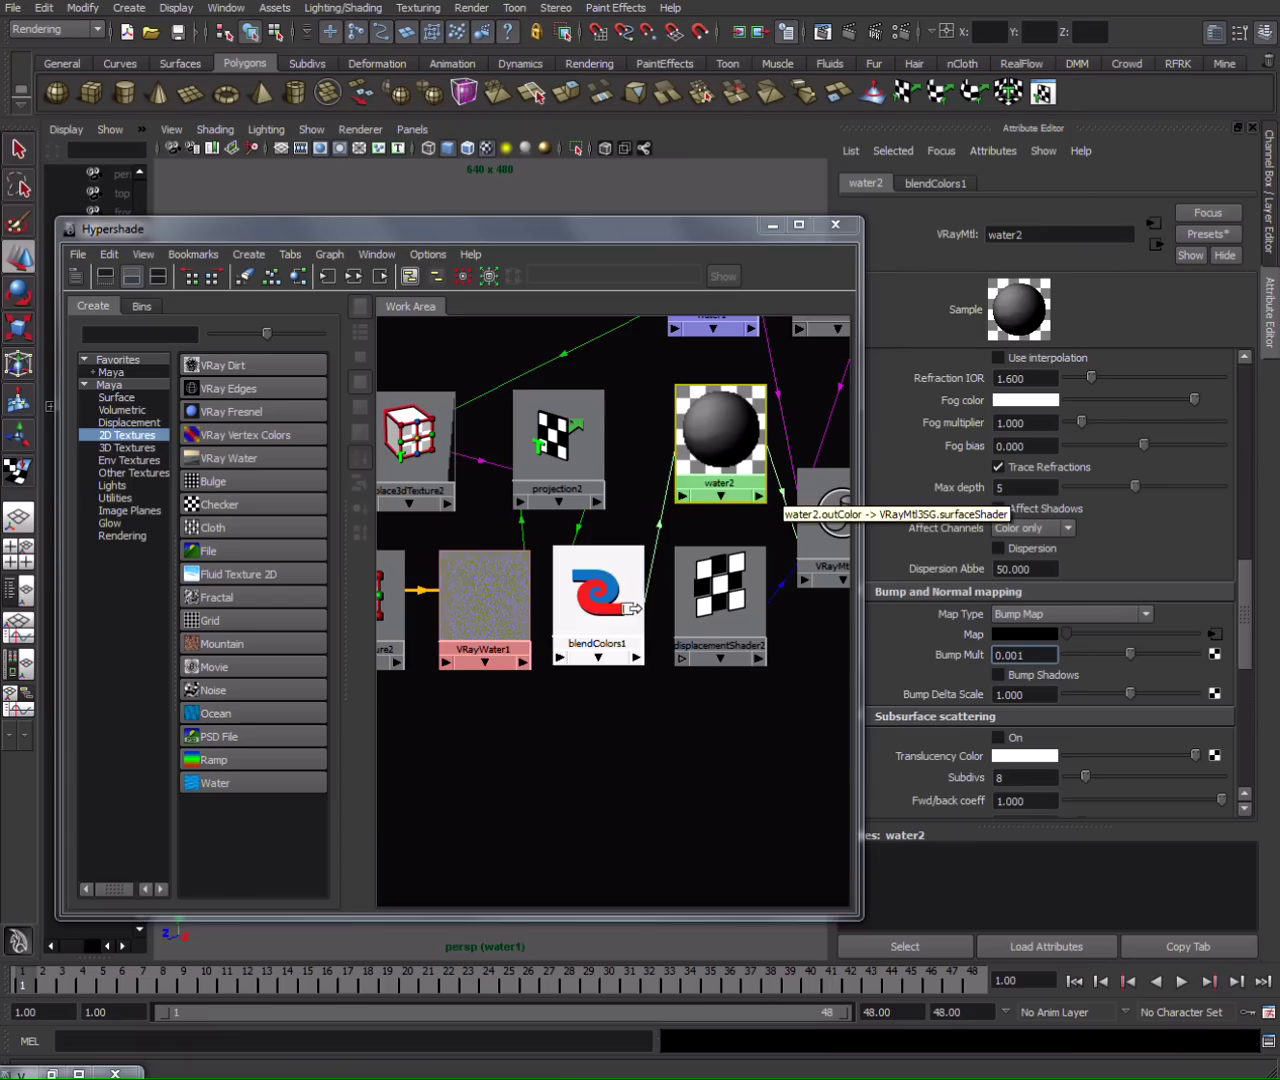
{"action": "left_click_drag", "start_coordinate": [1051, 388], "coordinate": [853, 418]}
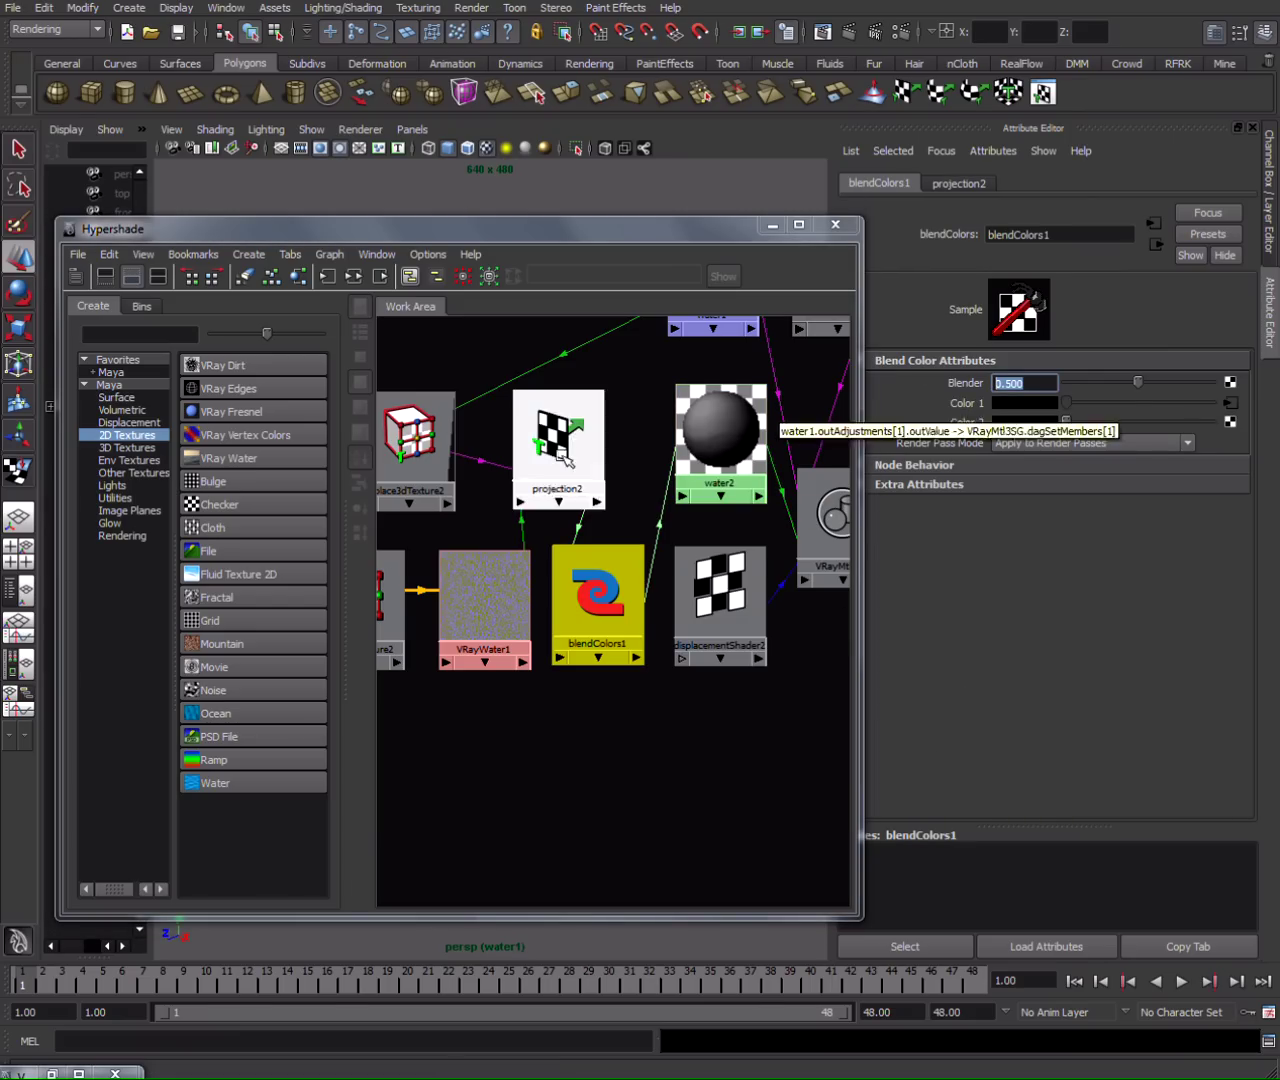
{"action": "left_click", "coordinate": [702, 480]}
{"action": "left_click_drag", "start_coordinate": [1025, 655], "coordinate": [1013, 662]}
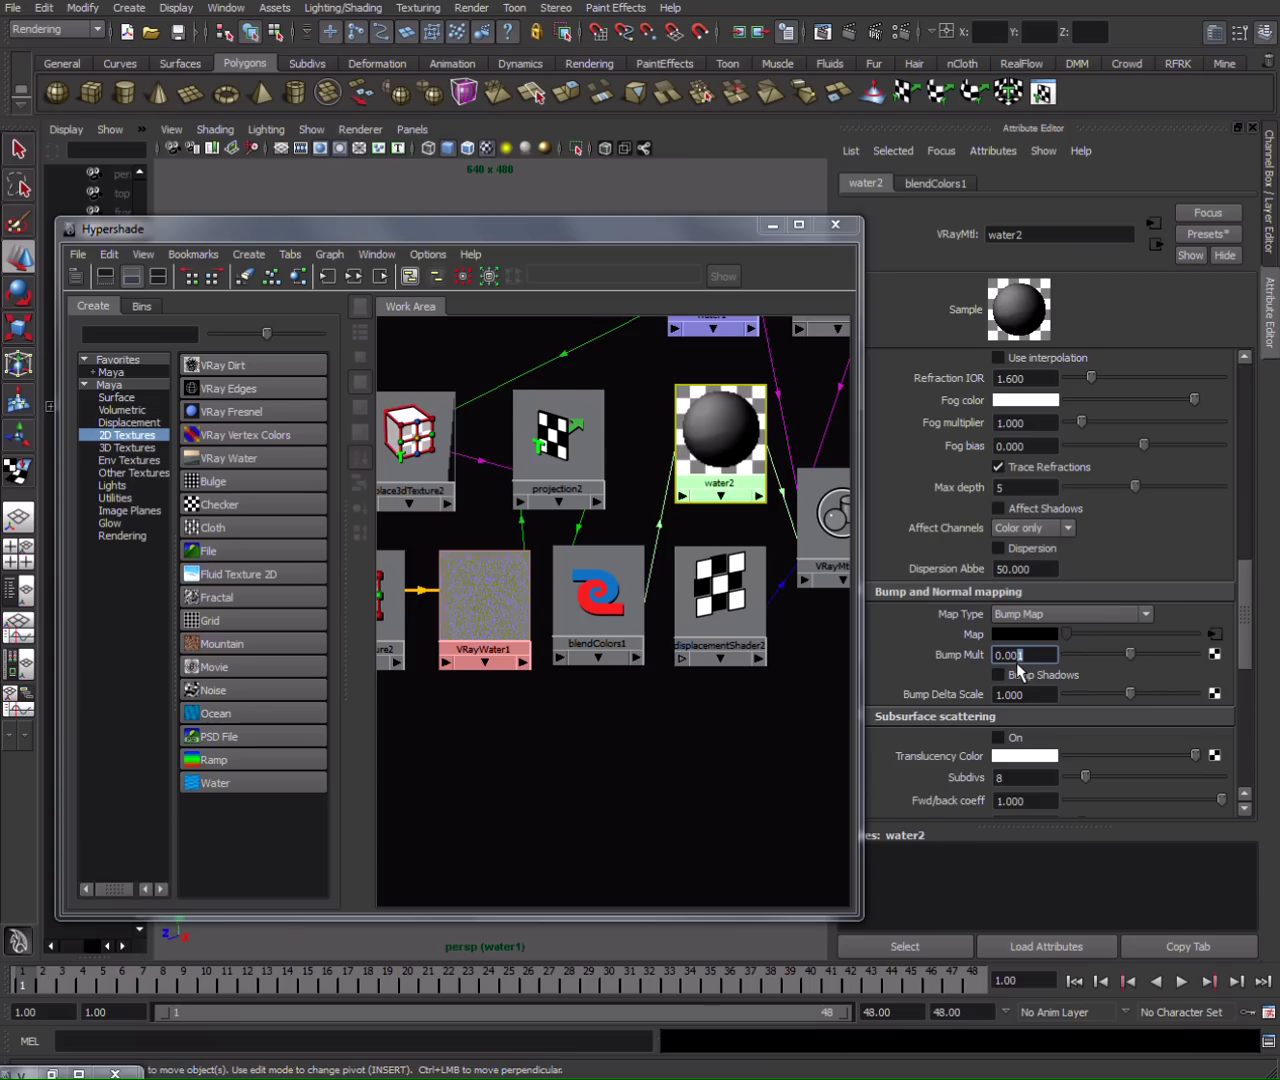
{"action": "key", "text": "Return"}
{"action": "left_click", "coordinate": [738, 448]}
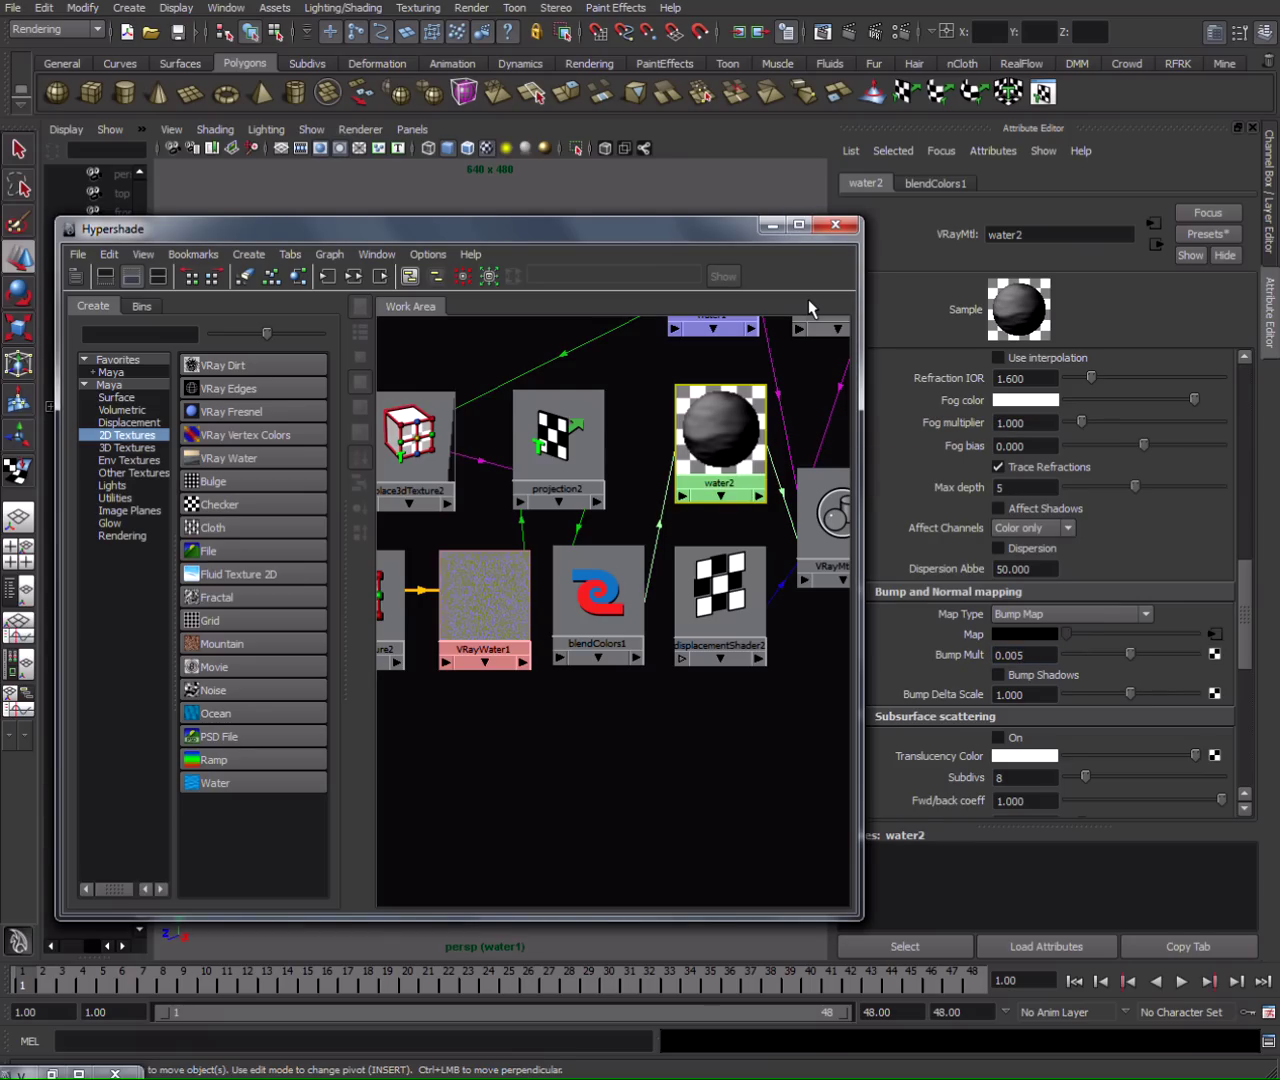
Frame the canal closer in the perspective view and render it in the V-Ray frame buffer.
{"action": "left_click", "coordinate": [772, 225]}
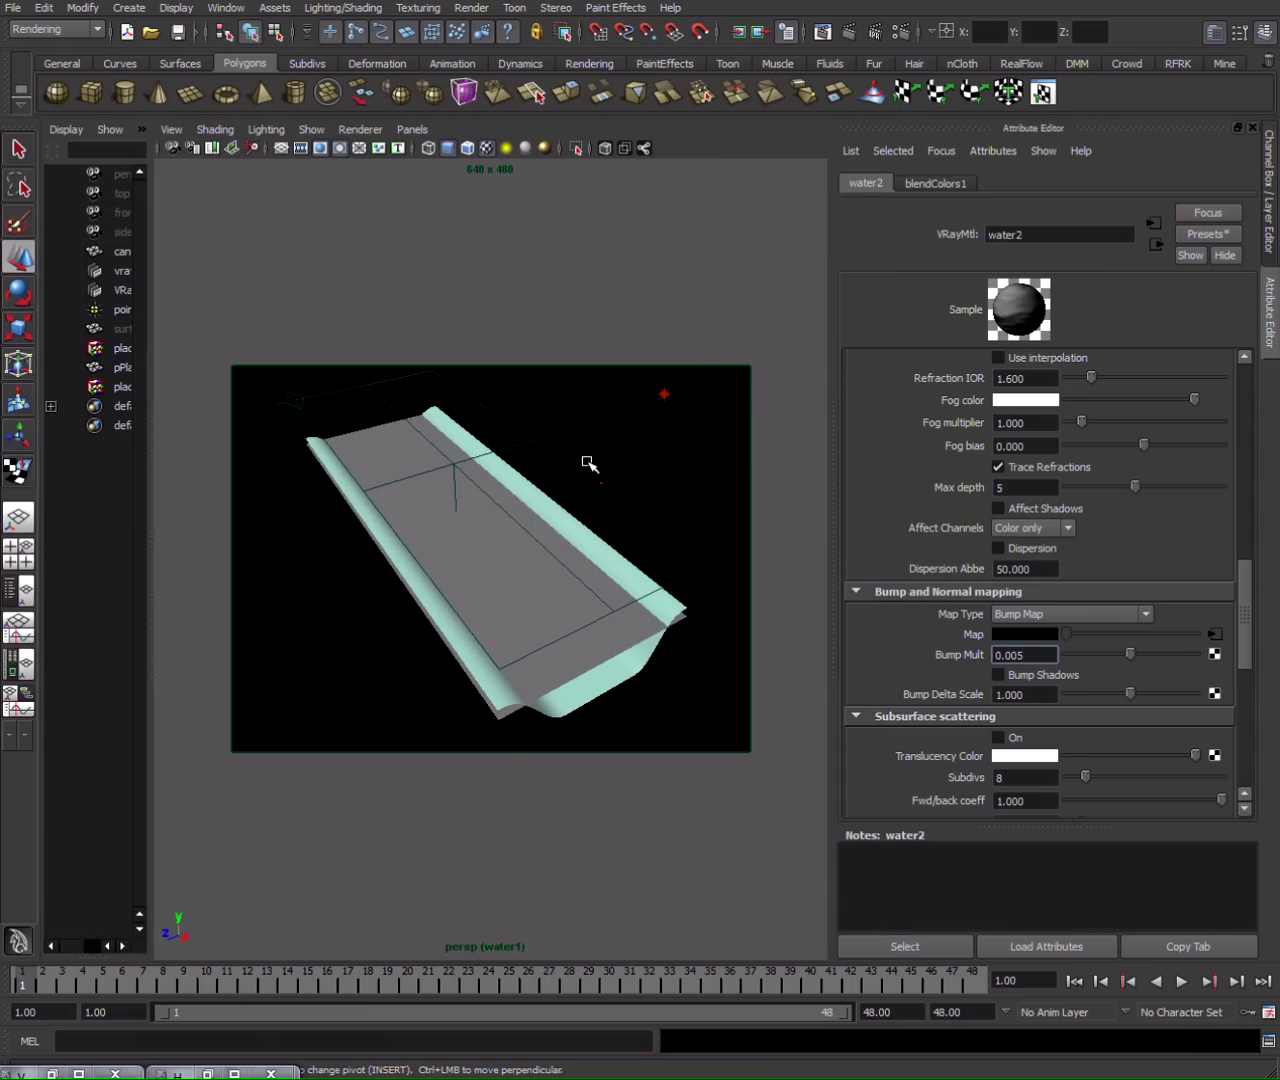
{"action": "scroll", "coordinate": [543, 508], "scroll_direction": "up", "scroll_amount": 2}
{"action": "left_click_drag", "start_coordinate": [540, 517], "coordinate": [512, 482], "text": "alt"}
{"action": "scroll", "coordinate": [563, 491], "scroll_direction": "up", "scroll_amount": 2}
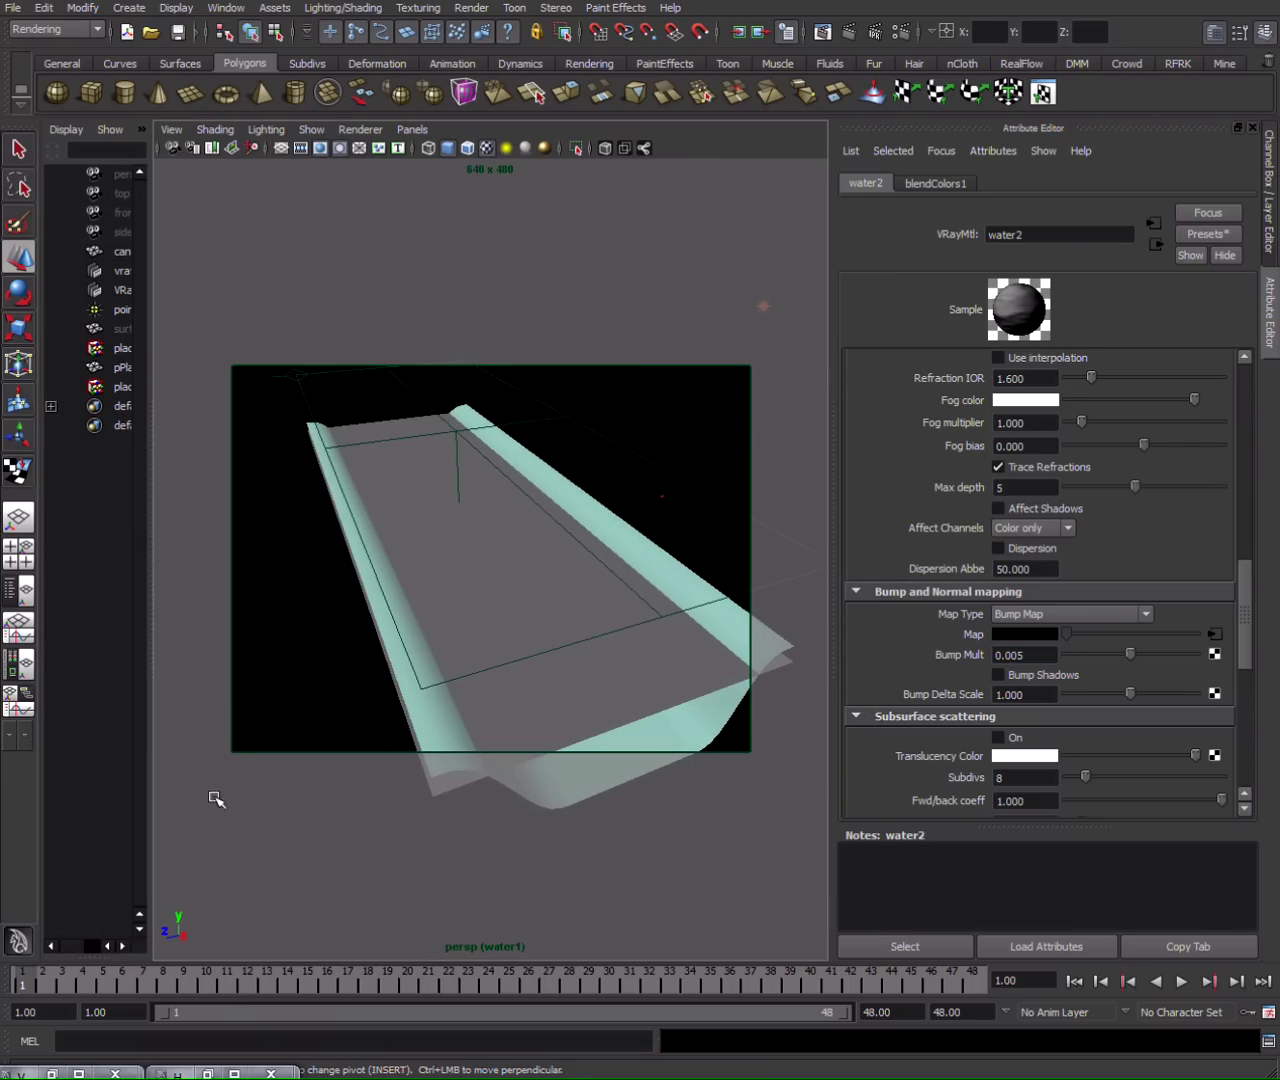
{"action": "left_click", "coordinate": [207, 1073]}
{"action": "left_click", "coordinate": [773, 265]}
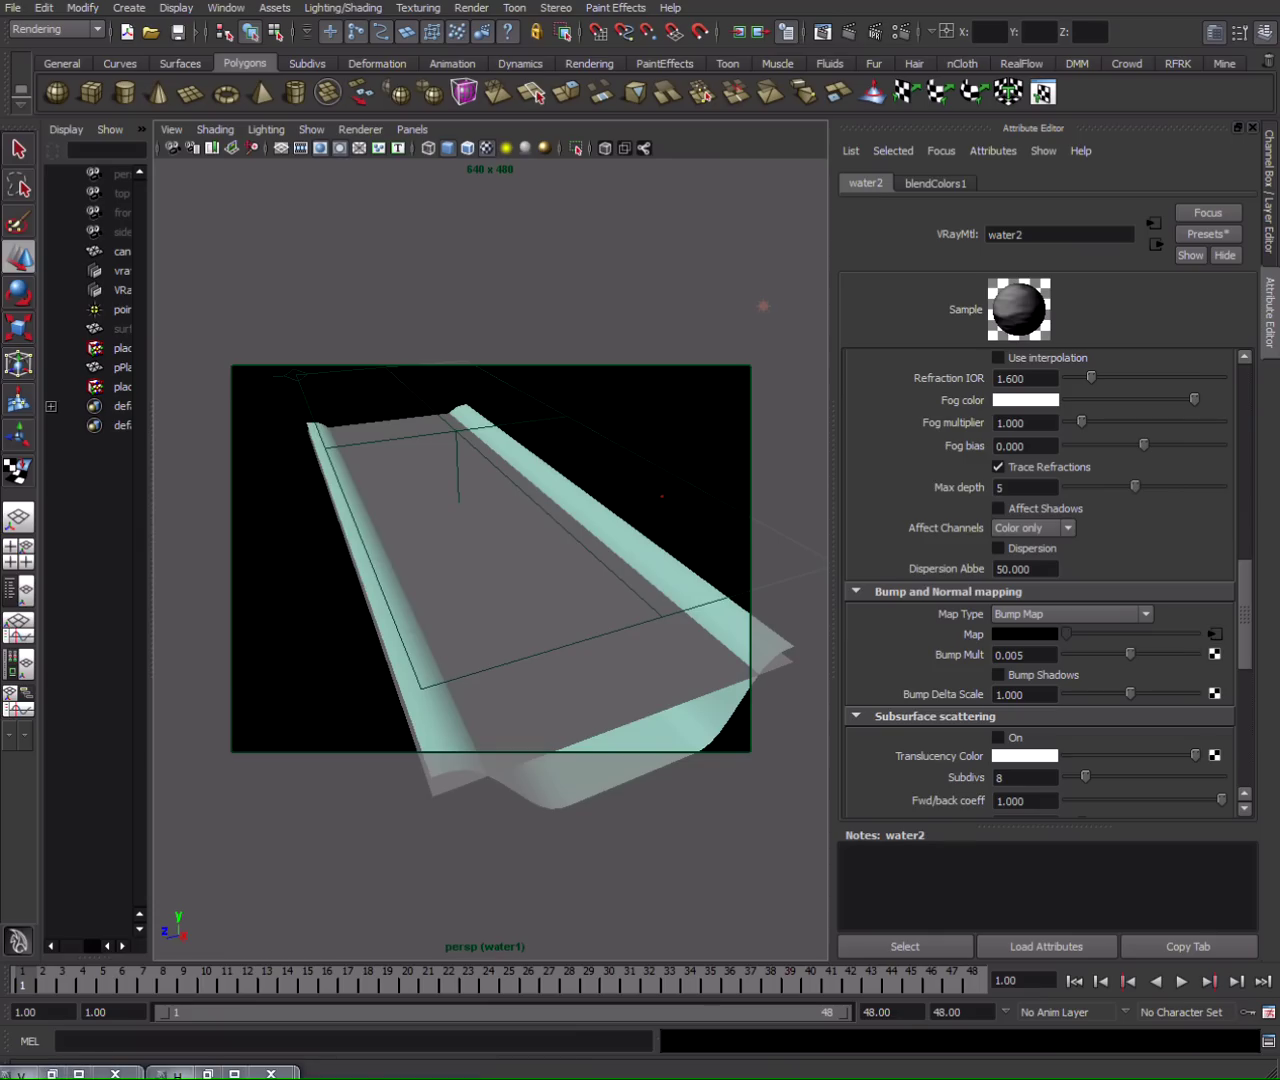
{"action": "left_click", "coordinate": [79, 1073]}
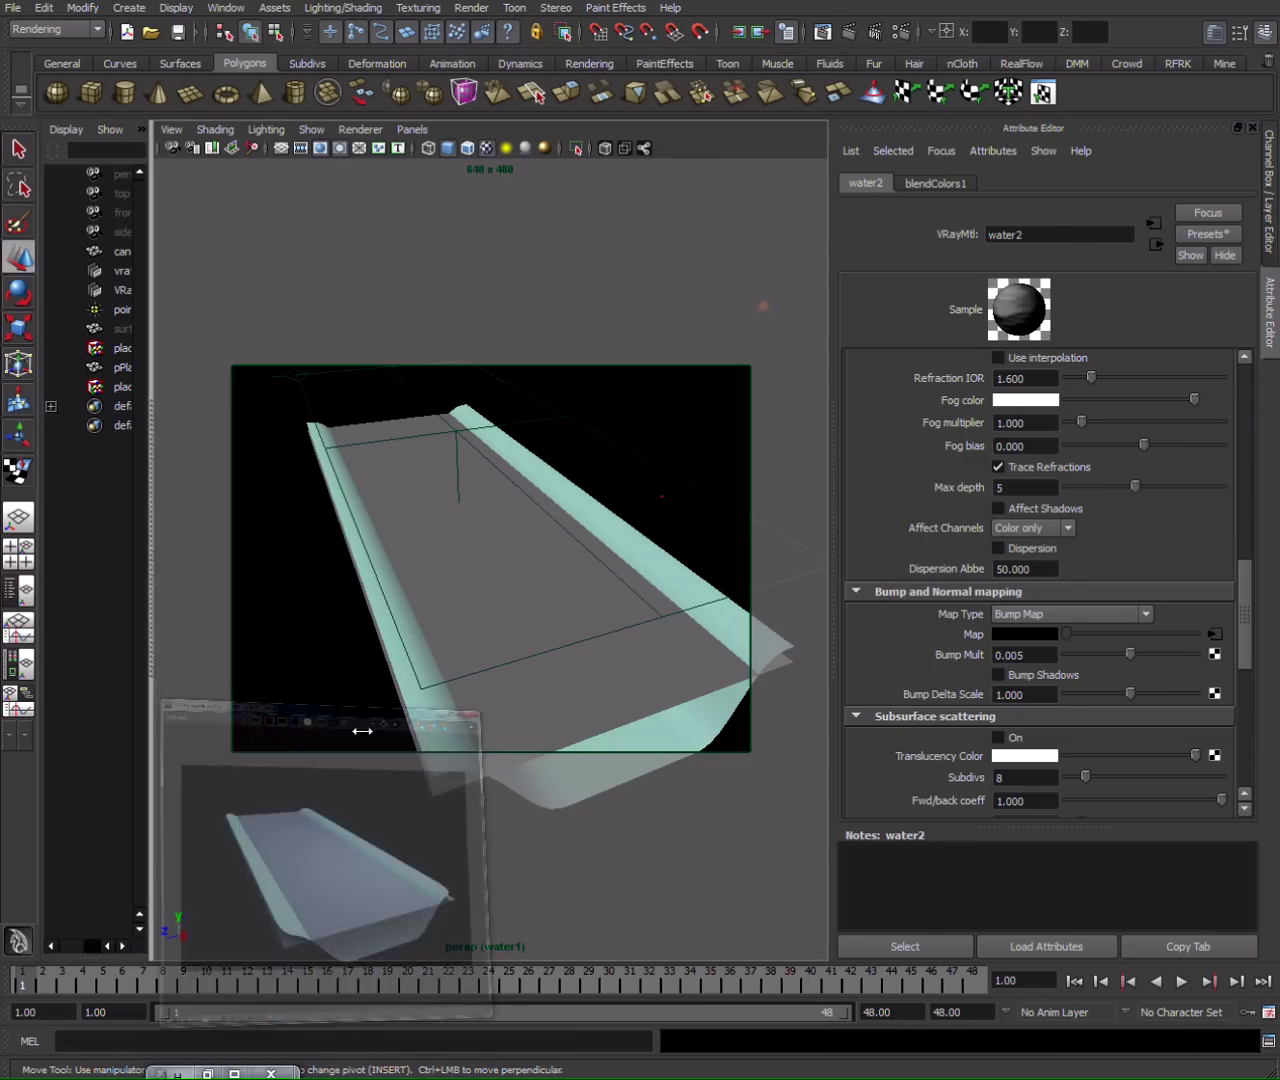
{"action": "left_click_drag", "start_coordinate": [774, 245], "coordinate": [741, 170]}
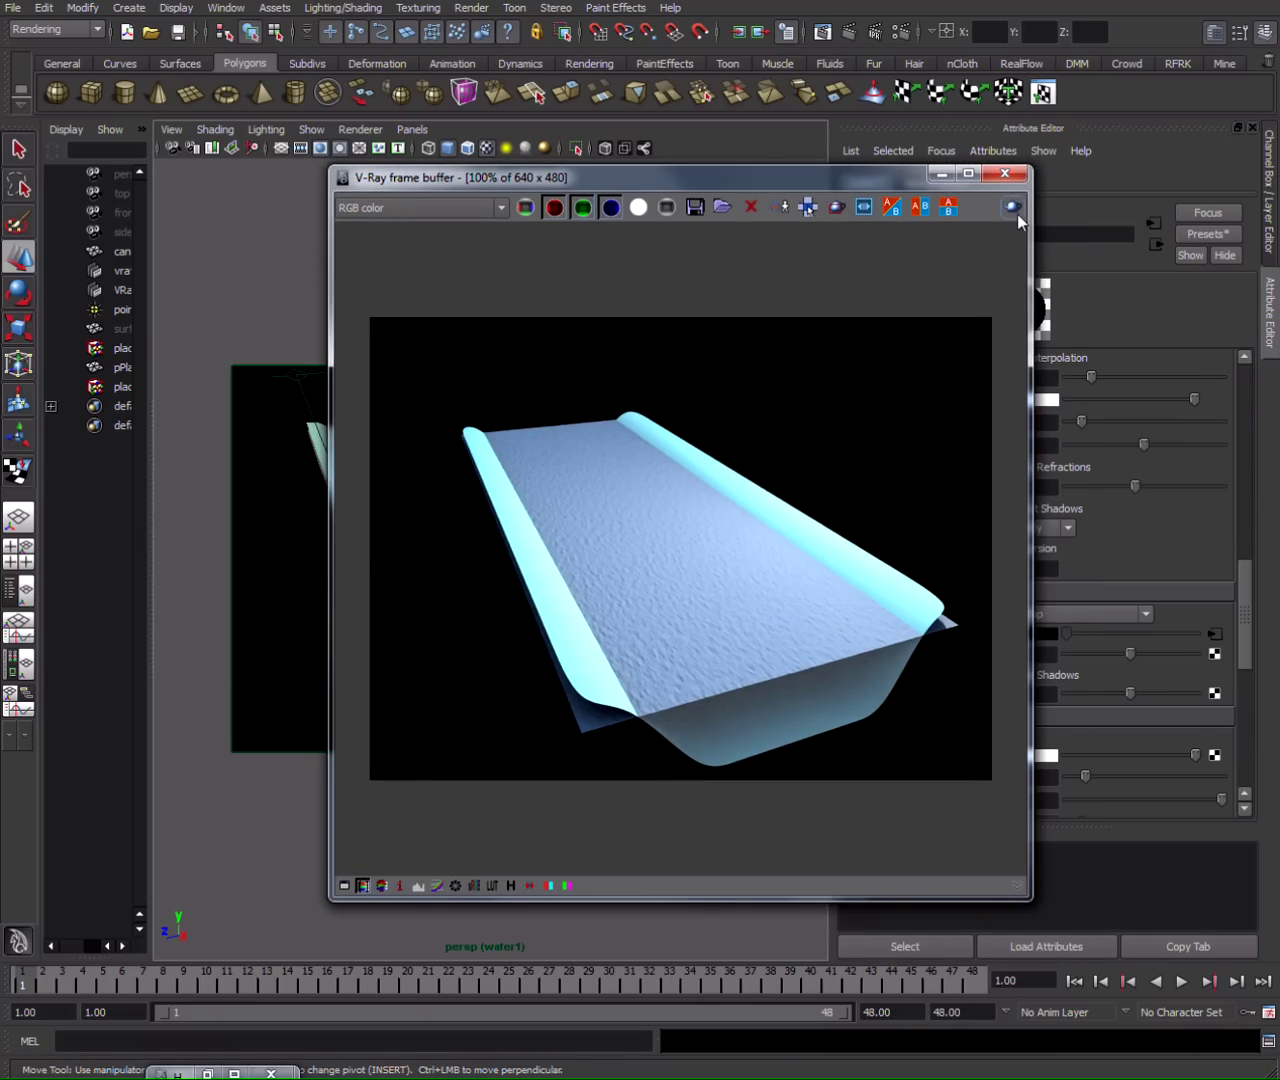
{"action": "left_click", "coordinate": [1015, 209]}
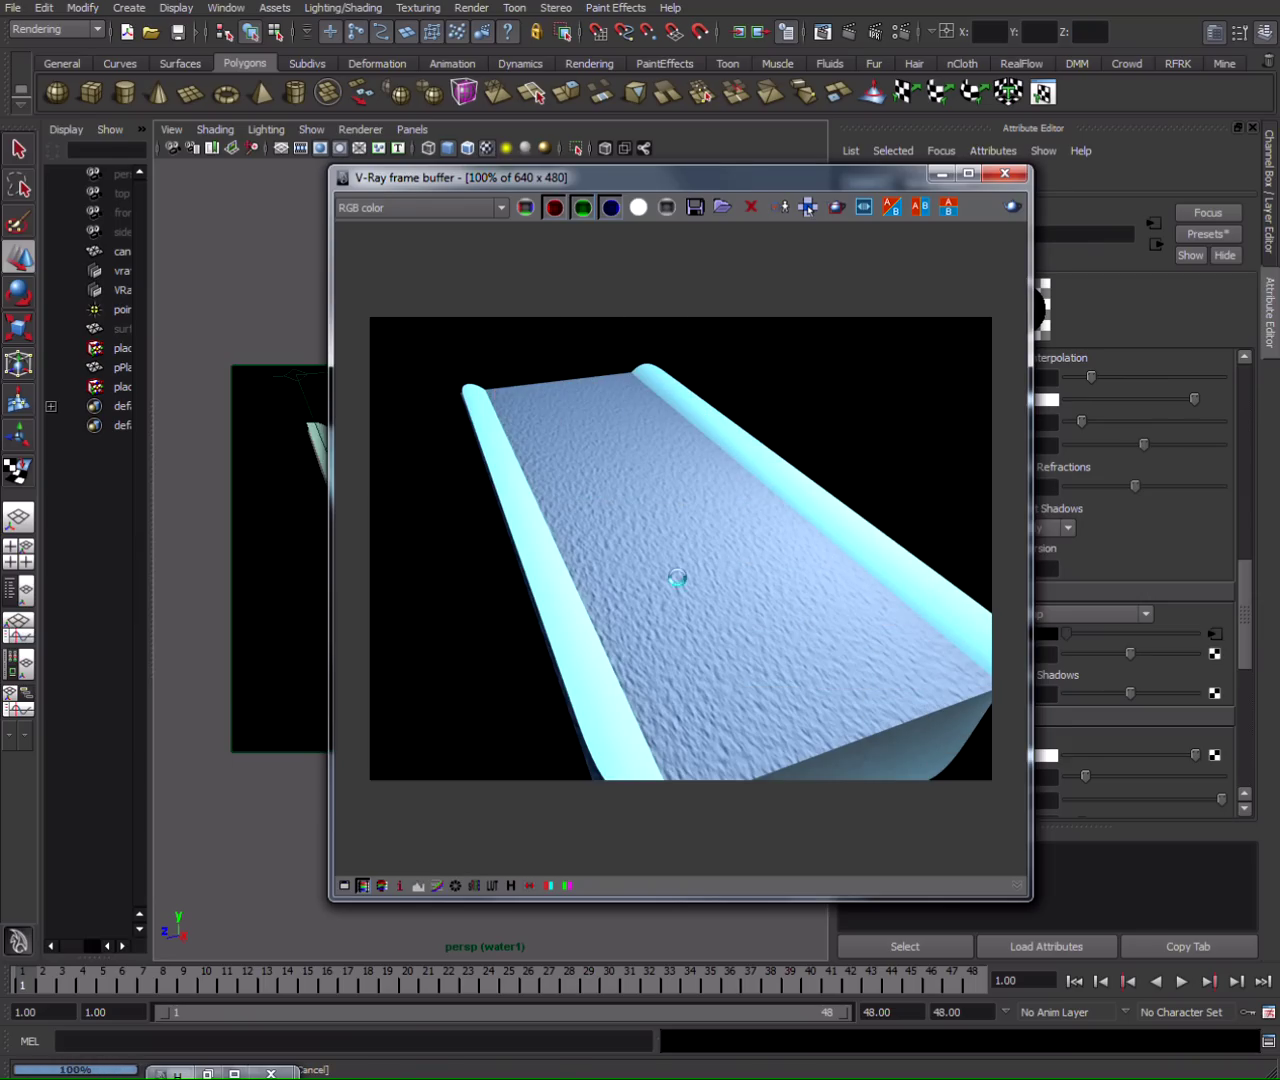
{"action": "left_click", "coordinate": [939, 175]}
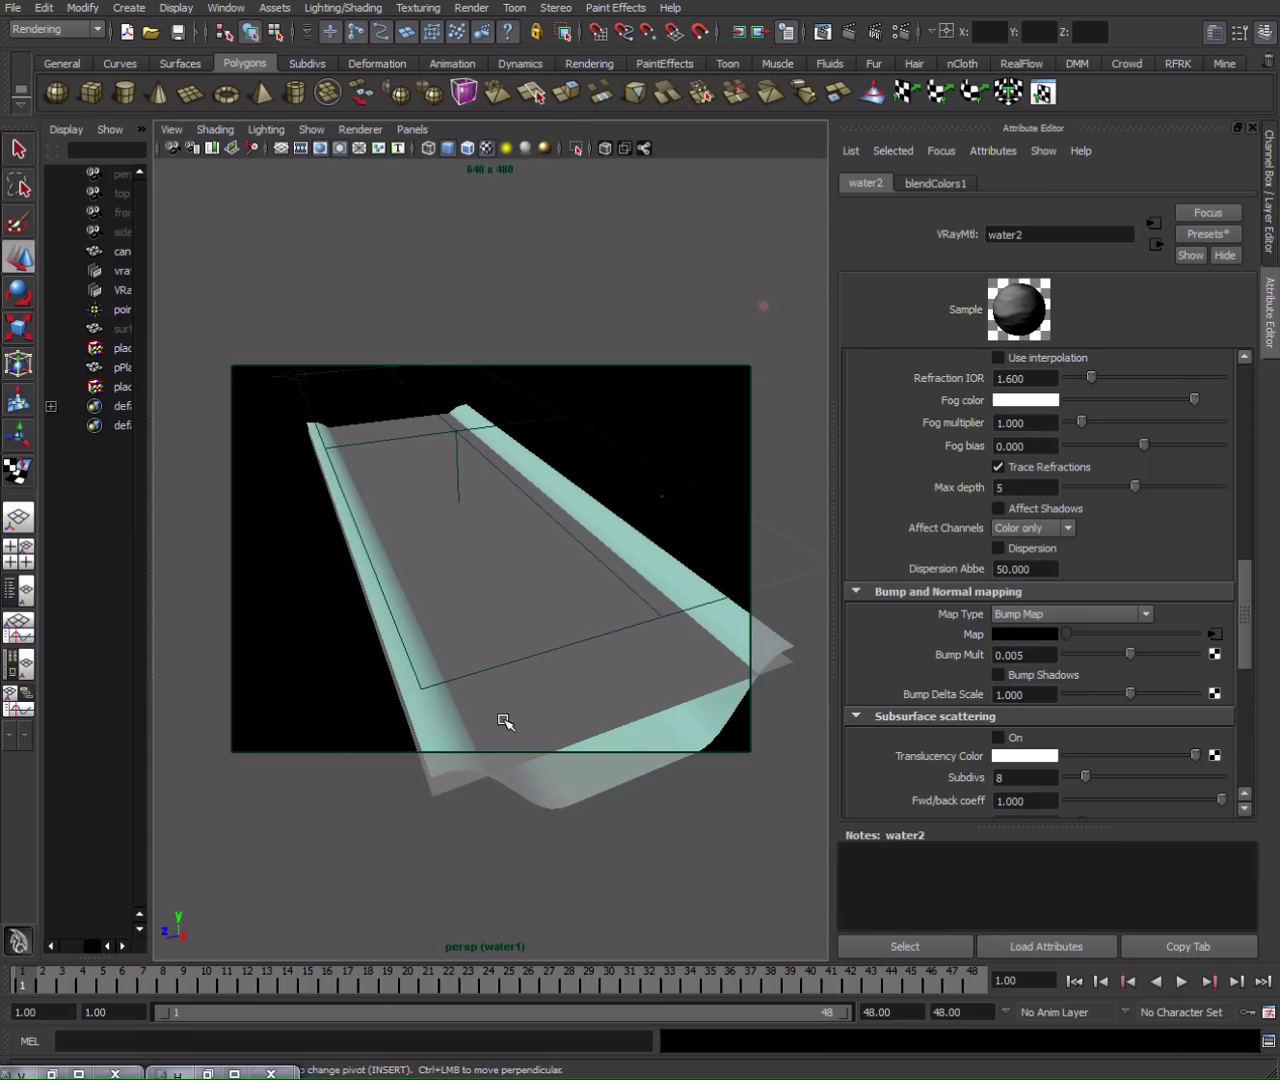
Review the last canal render and examine the resolution options of the VRayWater1 texture.
{"action": "left_click", "coordinate": [628, 577]}
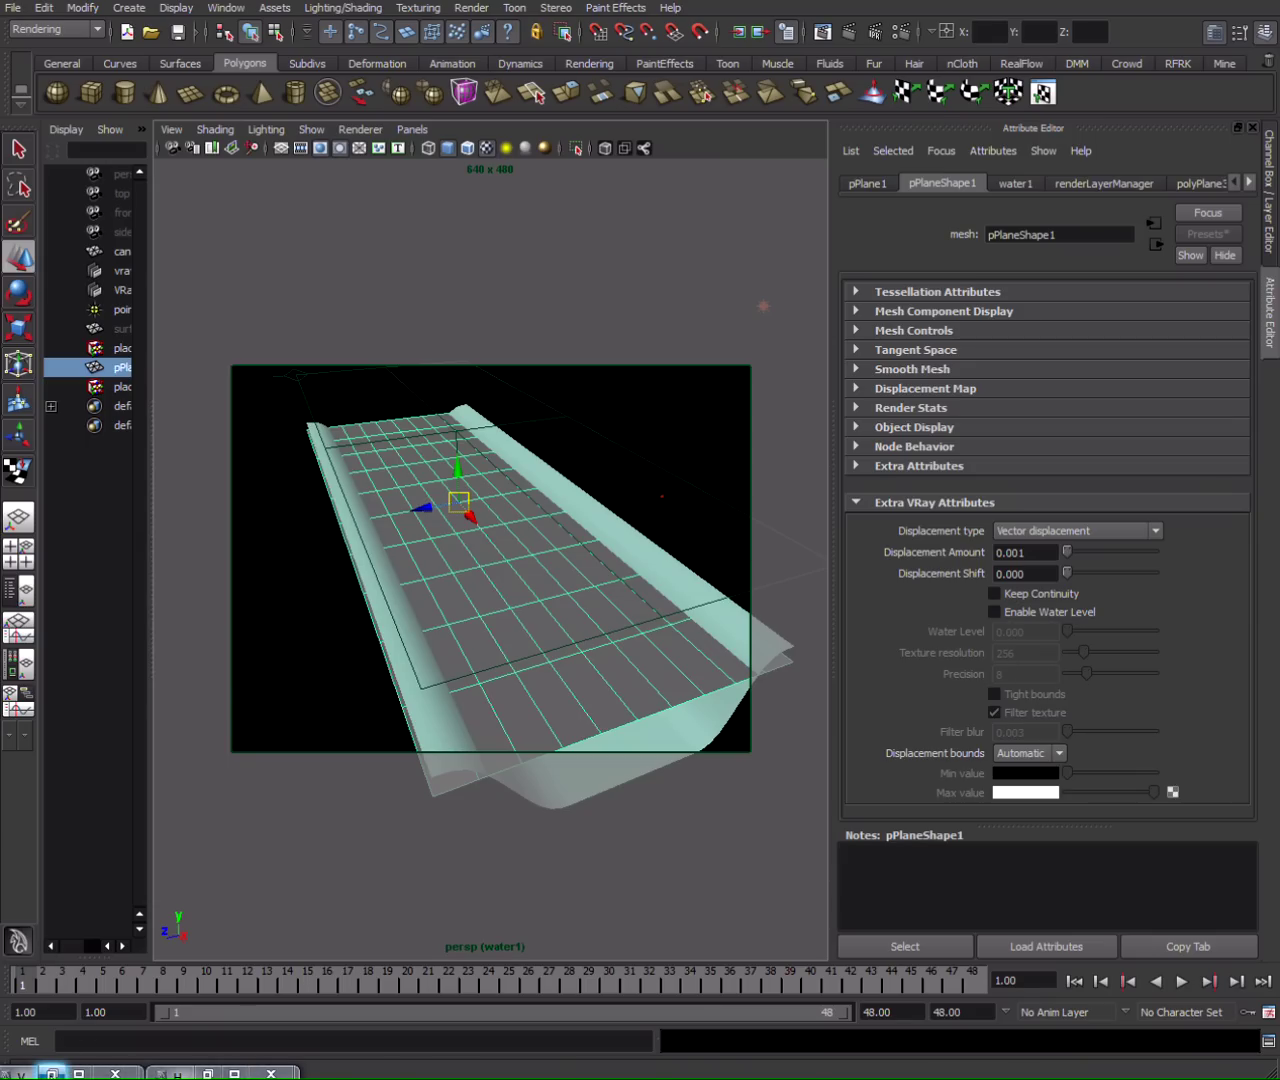
{"action": "left_click", "coordinate": [50, 1073]}
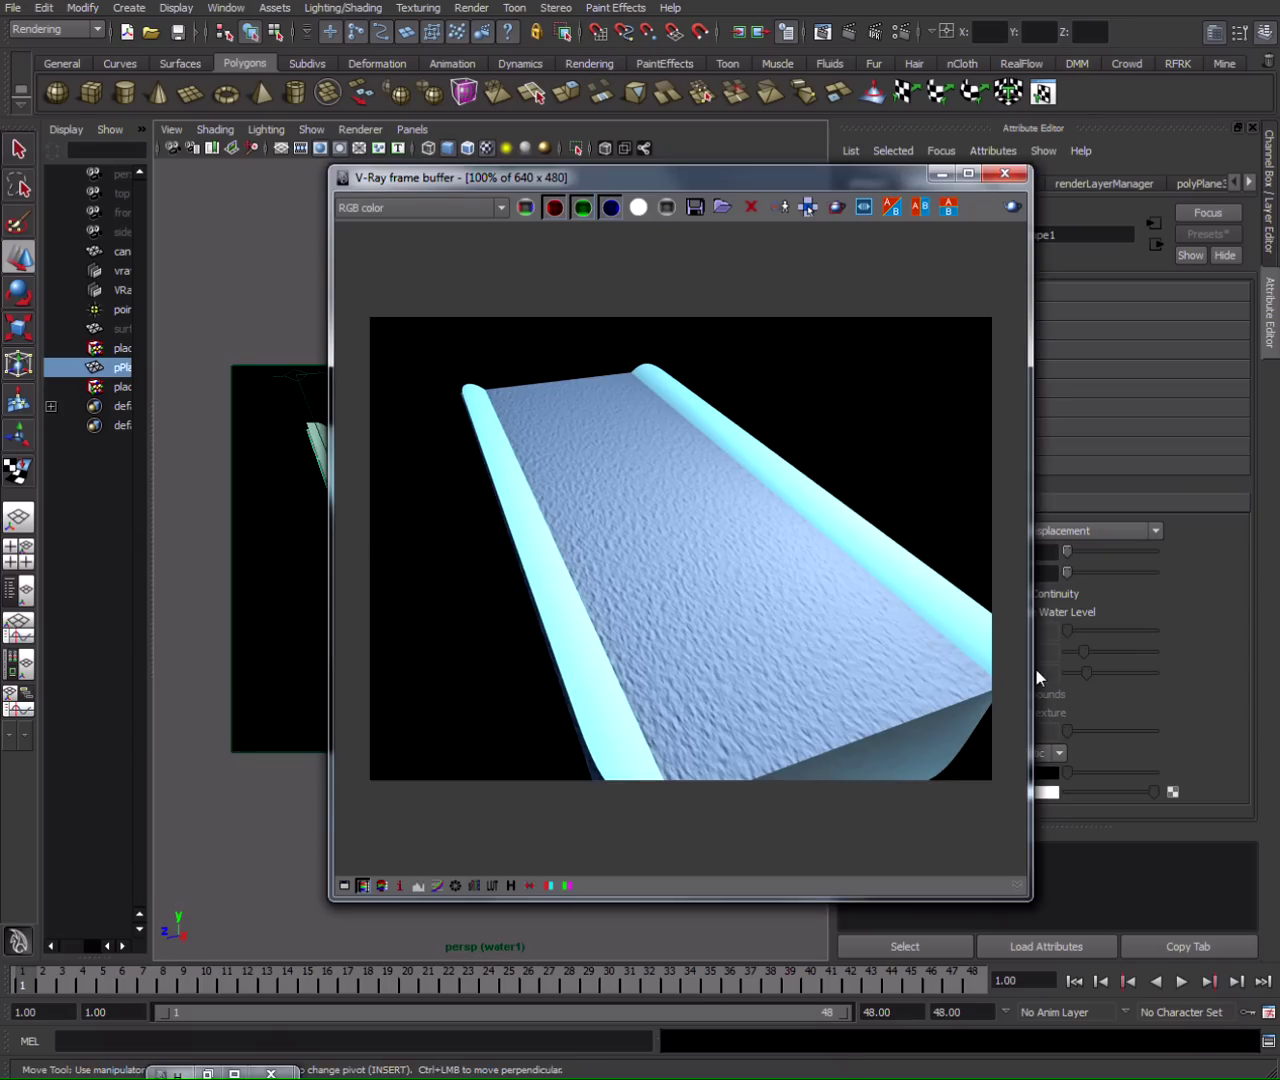
{"action": "left_click", "coordinate": [940, 178]}
{"action": "left_click", "coordinate": [207, 1073]}
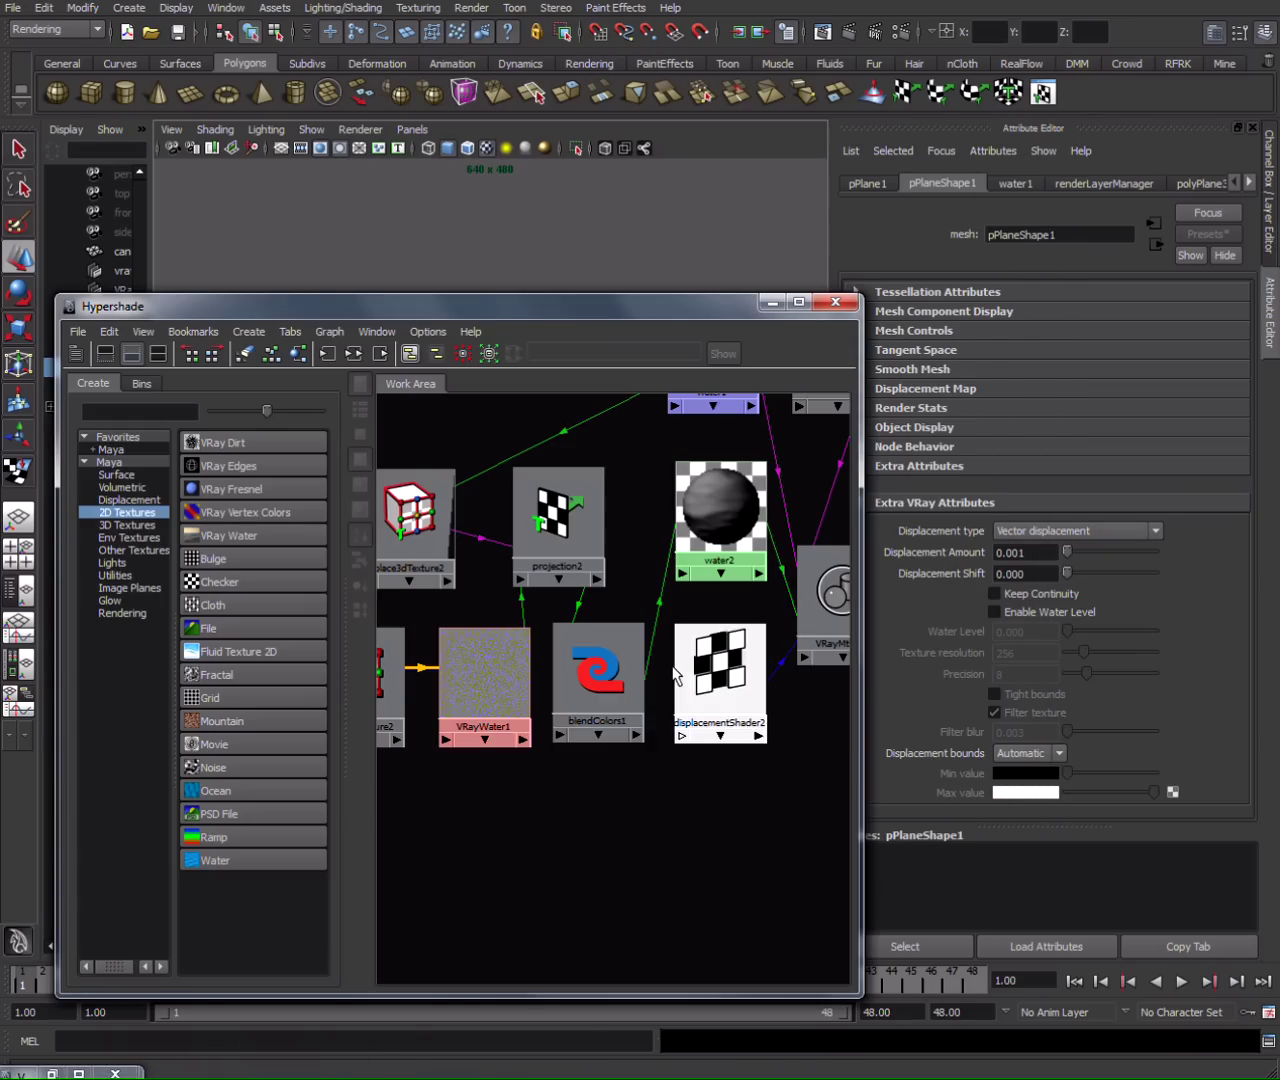
{"action": "left_click", "coordinate": [490, 676]}
{"action": "left_click", "coordinate": [1020, 532]}
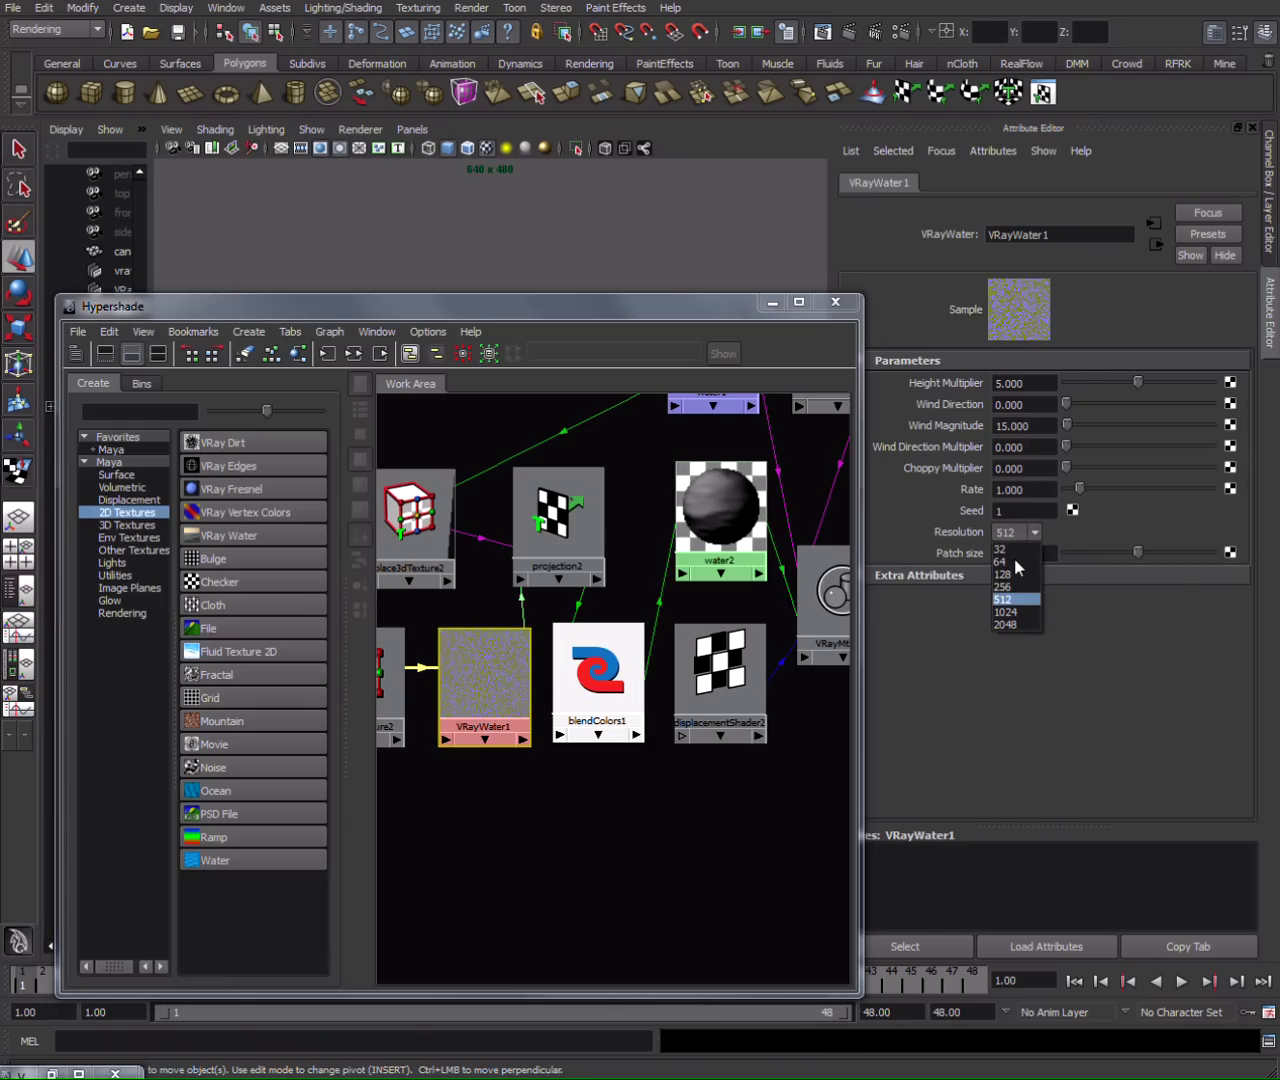
{"action": "left_click", "coordinate": [1118, 530]}
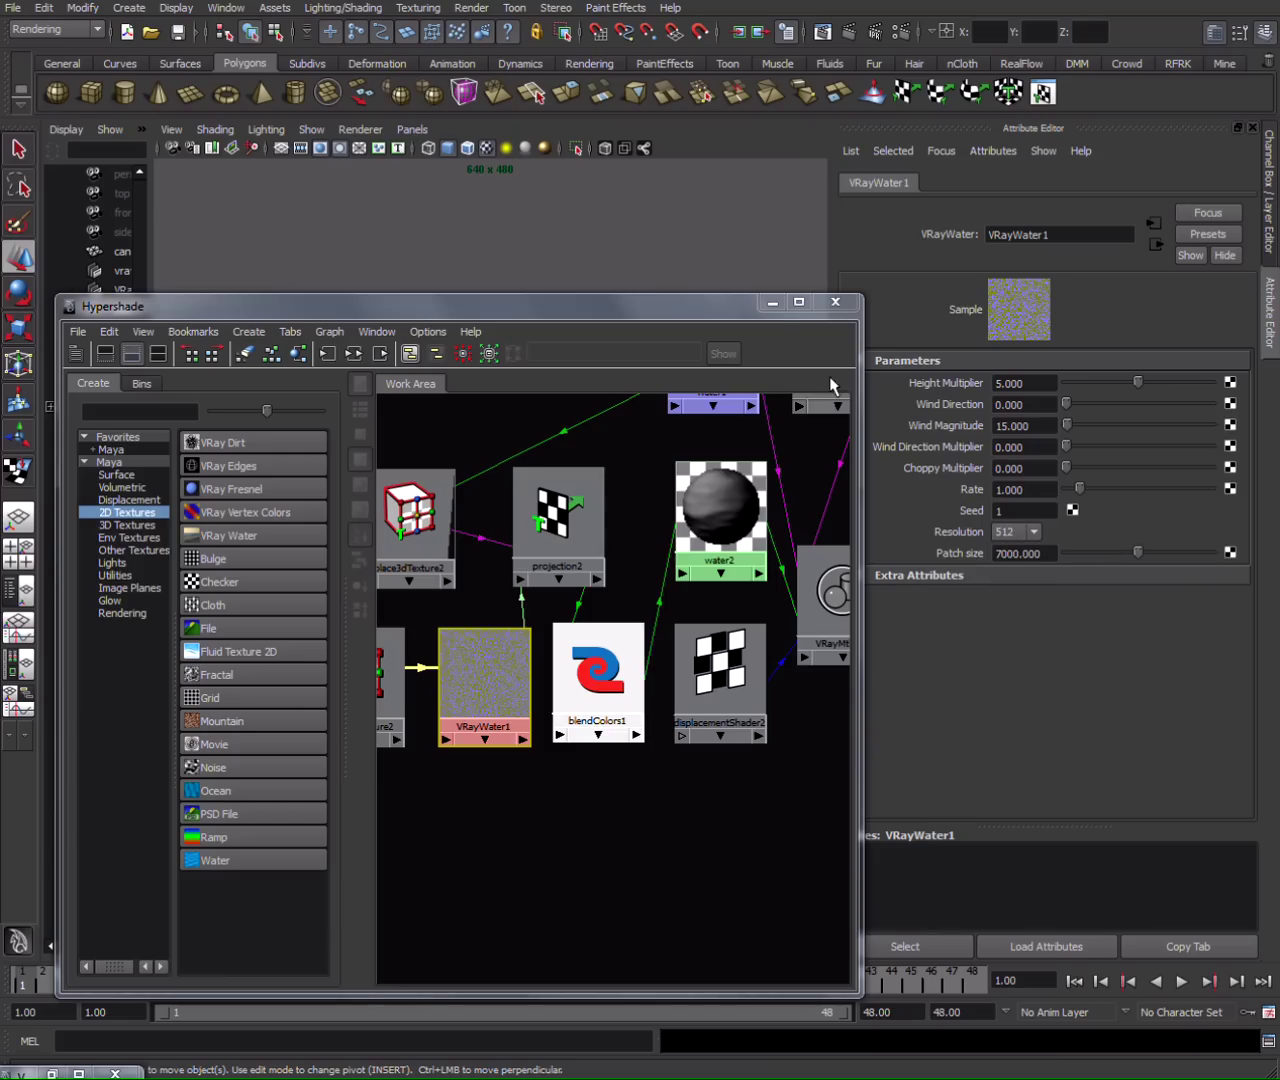
{"action": "left_click", "coordinate": [772, 301]}
Examine the VRayWater1 parameters and the displacement bounds options in the water plane's extra V-Ray attributes.
{"action": "left_click", "coordinate": [583, 663]}
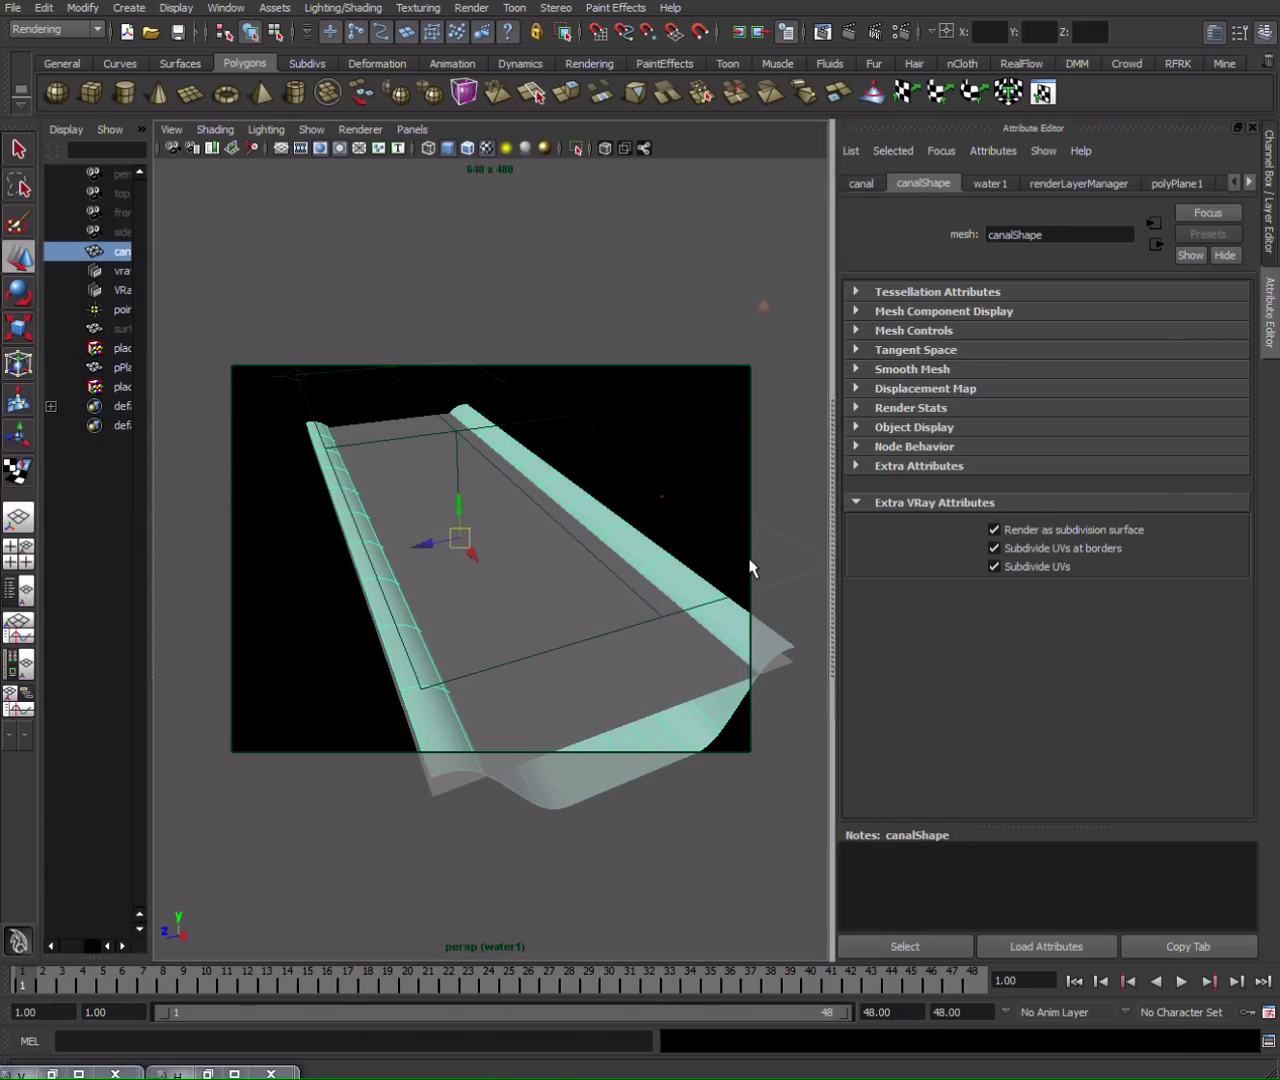
{"action": "left_click", "coordinate": [660, 666]}
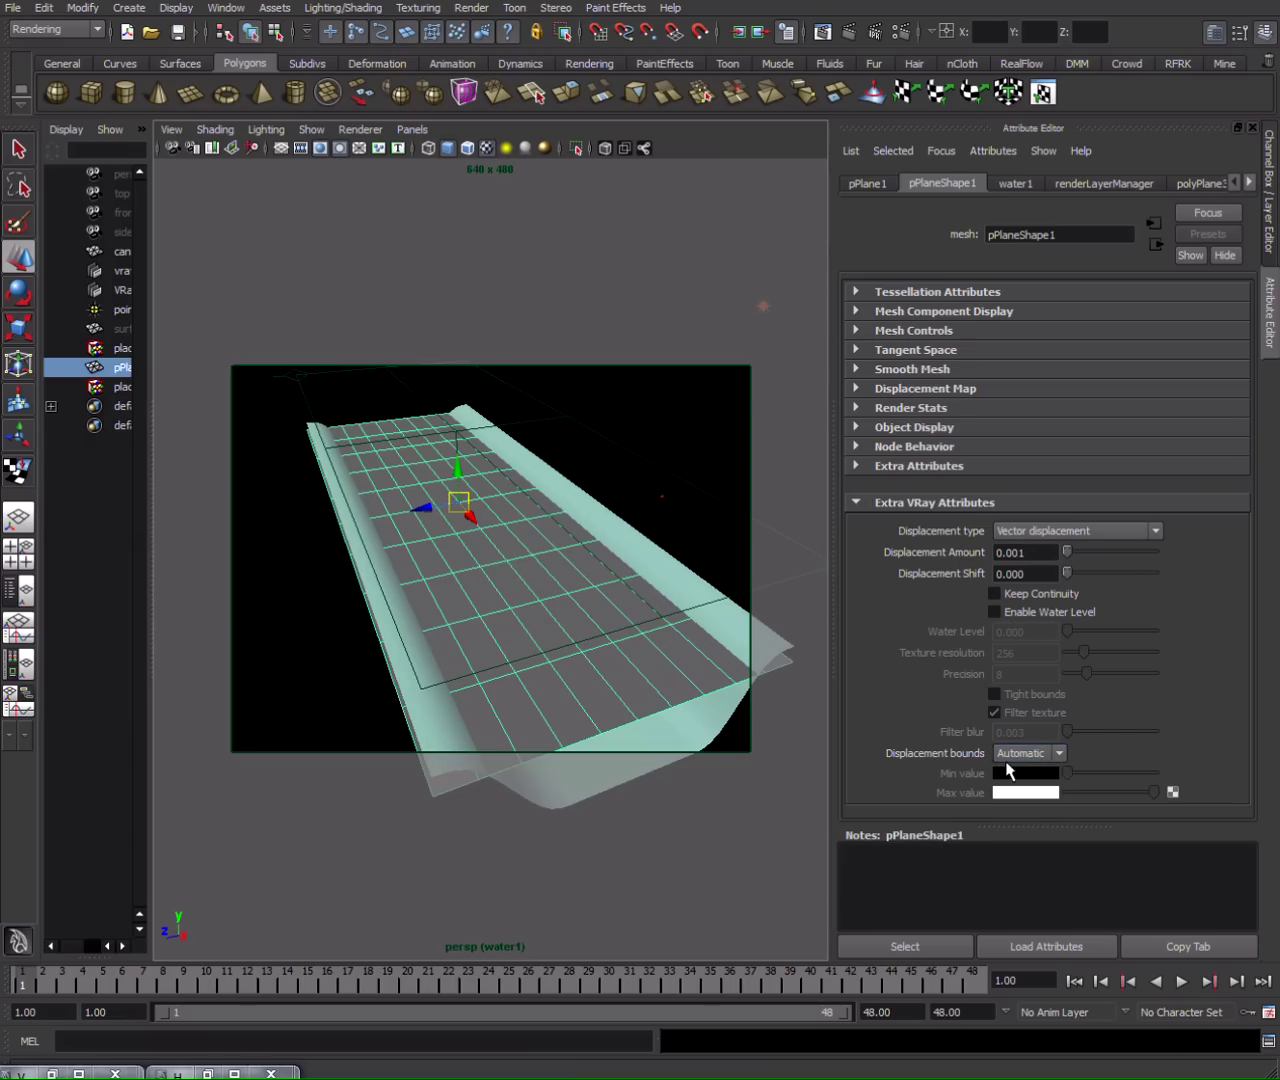
{"action": "left_click", "coordinate": [208, 1072]}
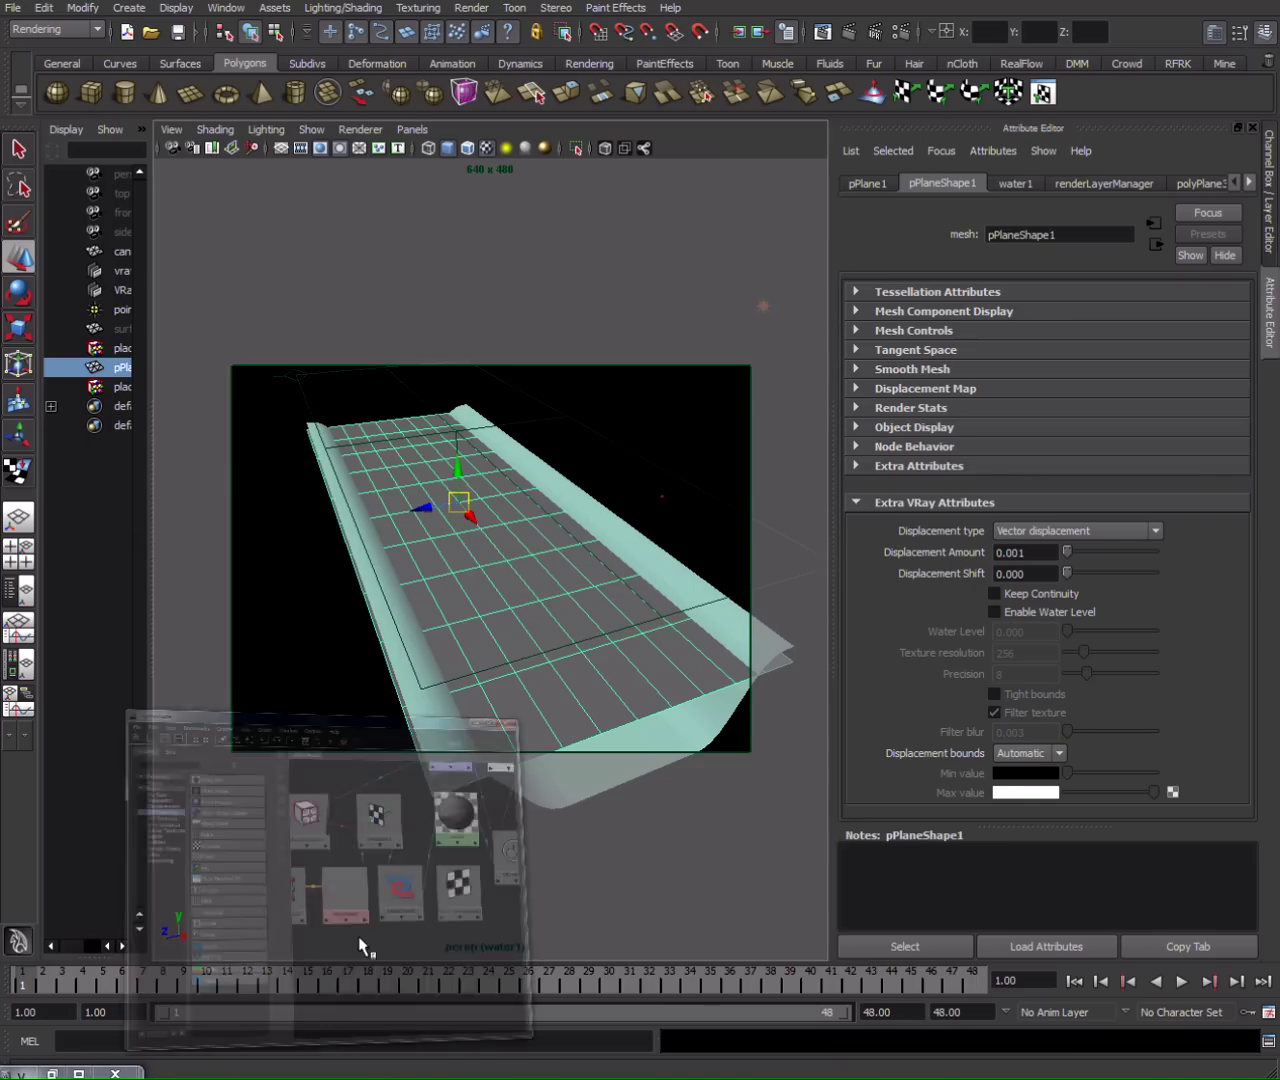
{"action": "left_click", "coordinate": [515, 720]}
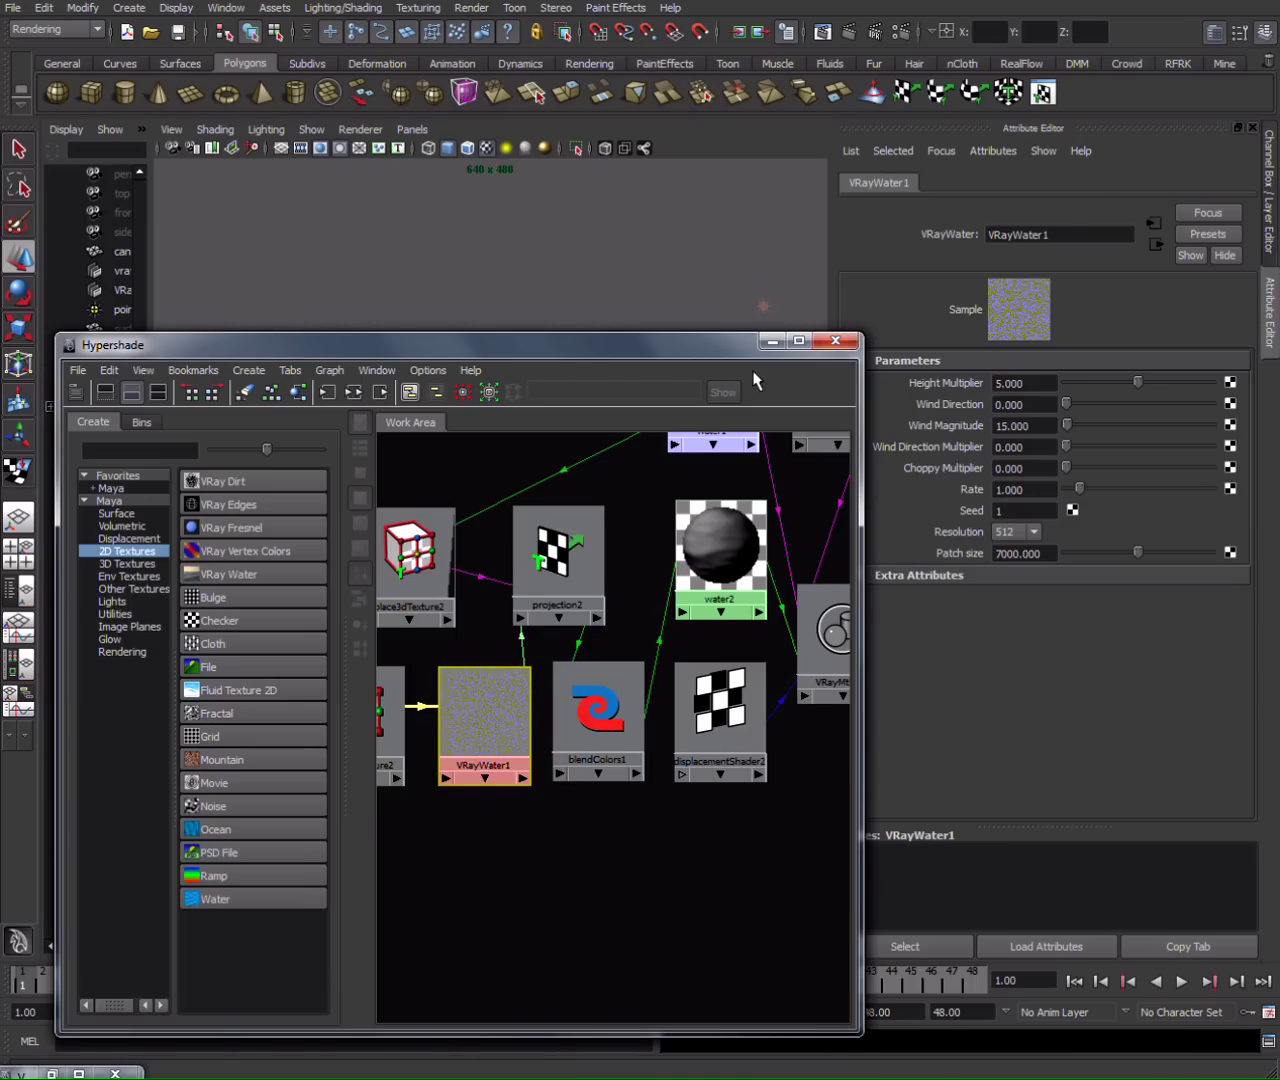
{"action": "left_click", "coordinate": [771, 341]}
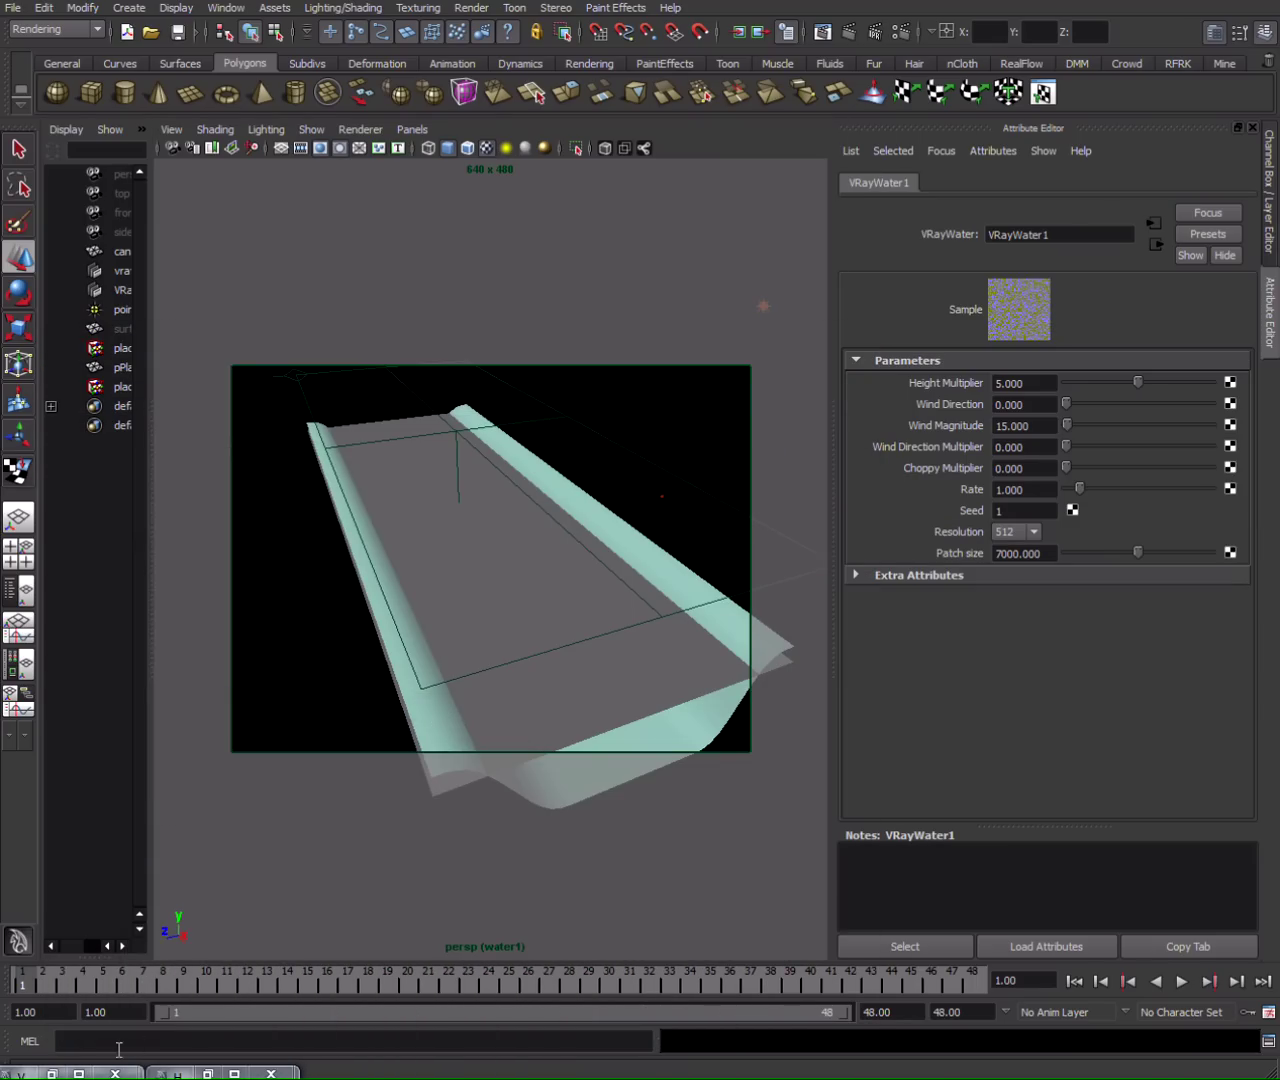
{"action": "left_click", "coordinate": [503, 703]}
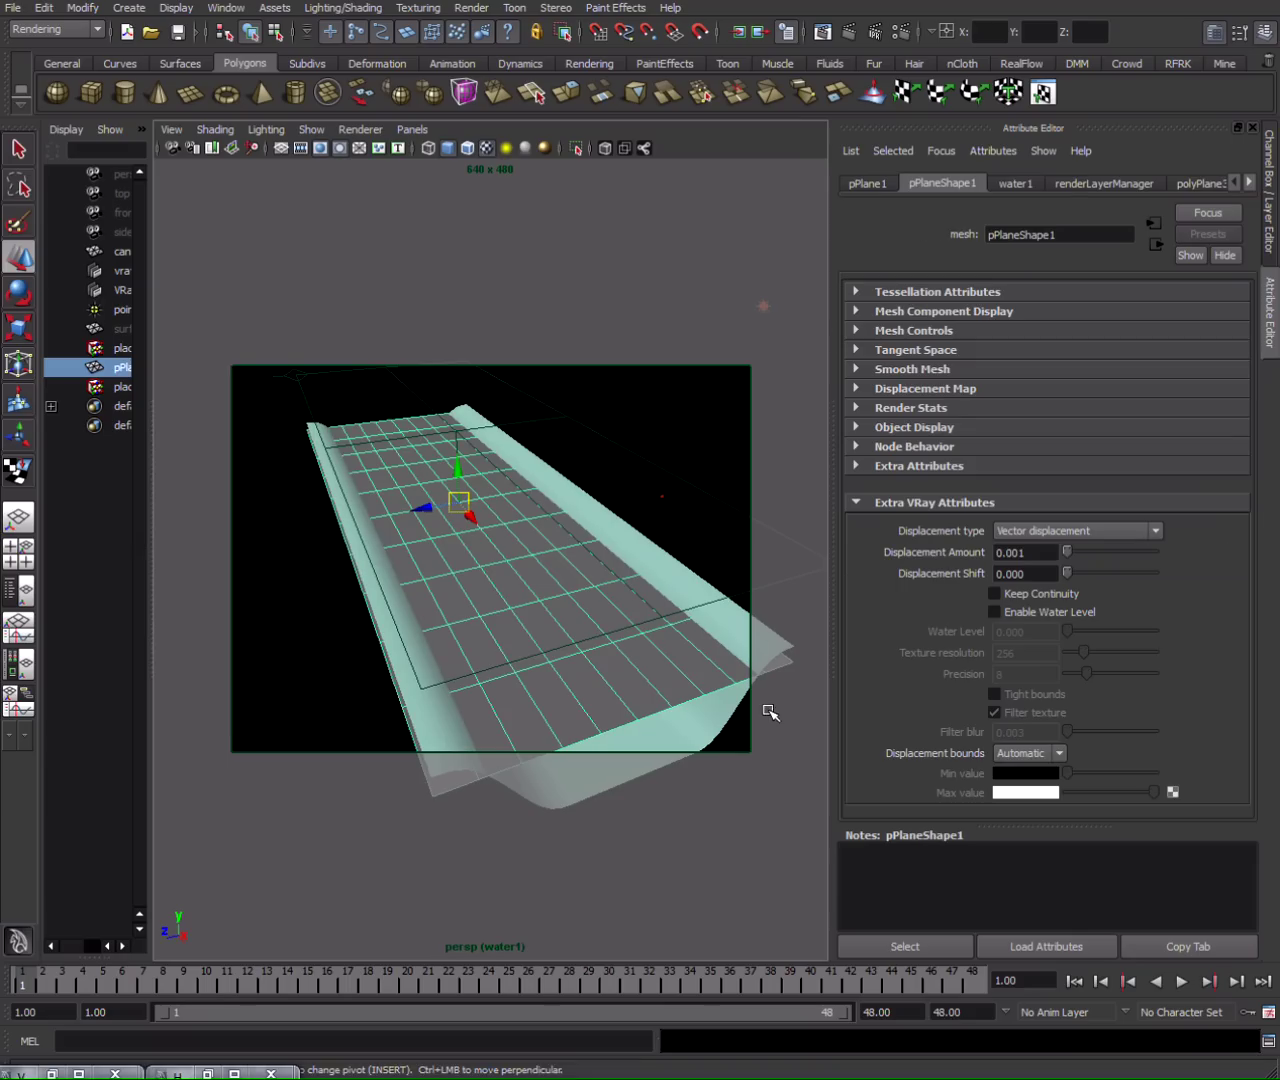
{"action": "left_click", "coordinate": [1043, 760]}
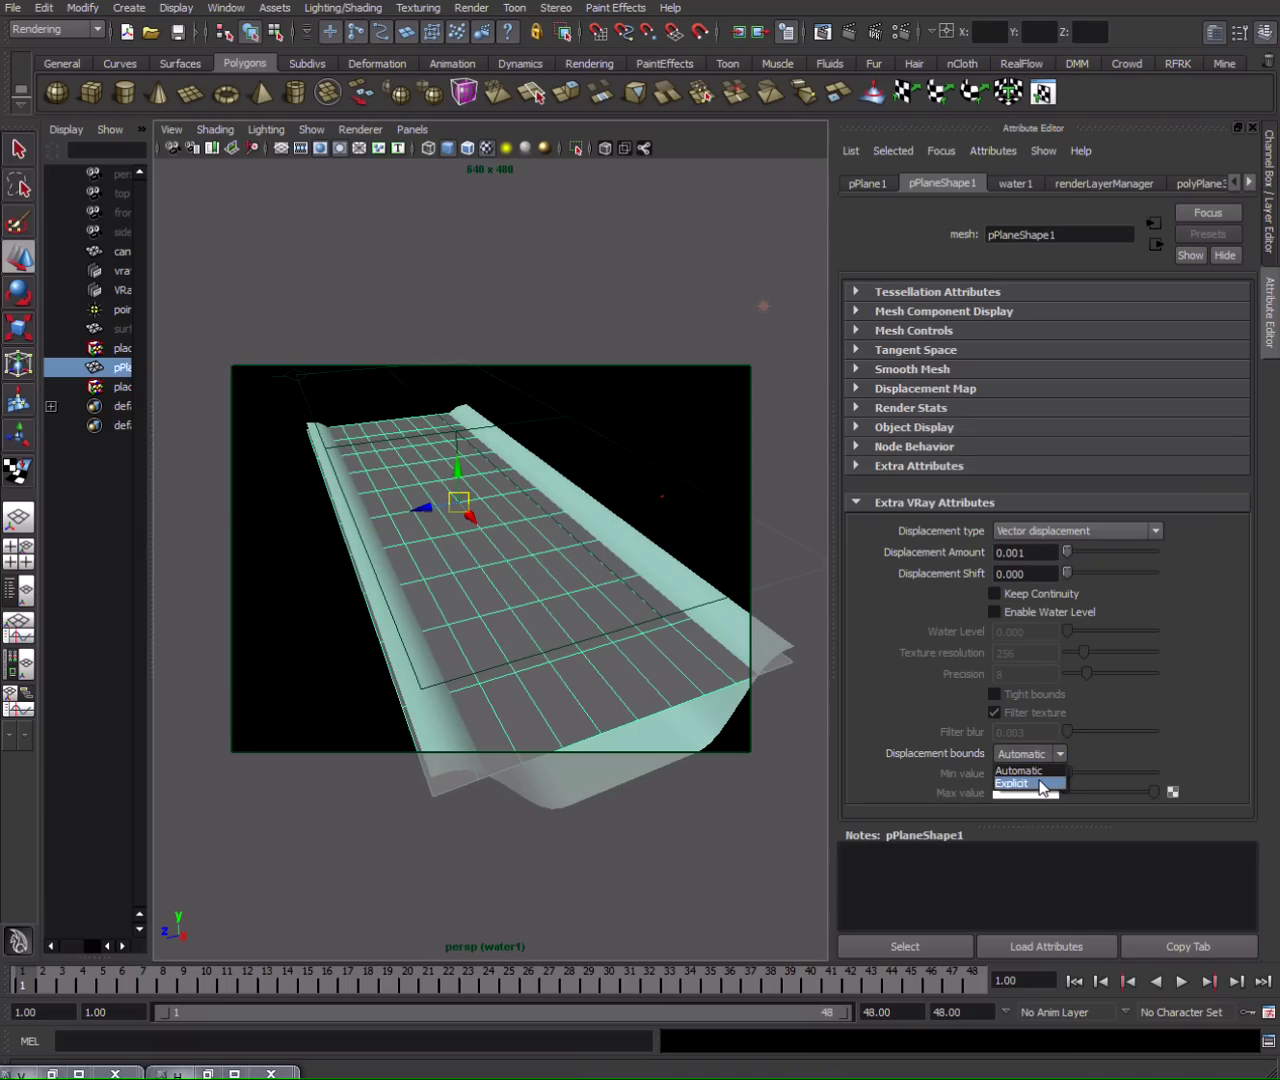
{"action": "left_click", "coordinate": [1095, 761]}
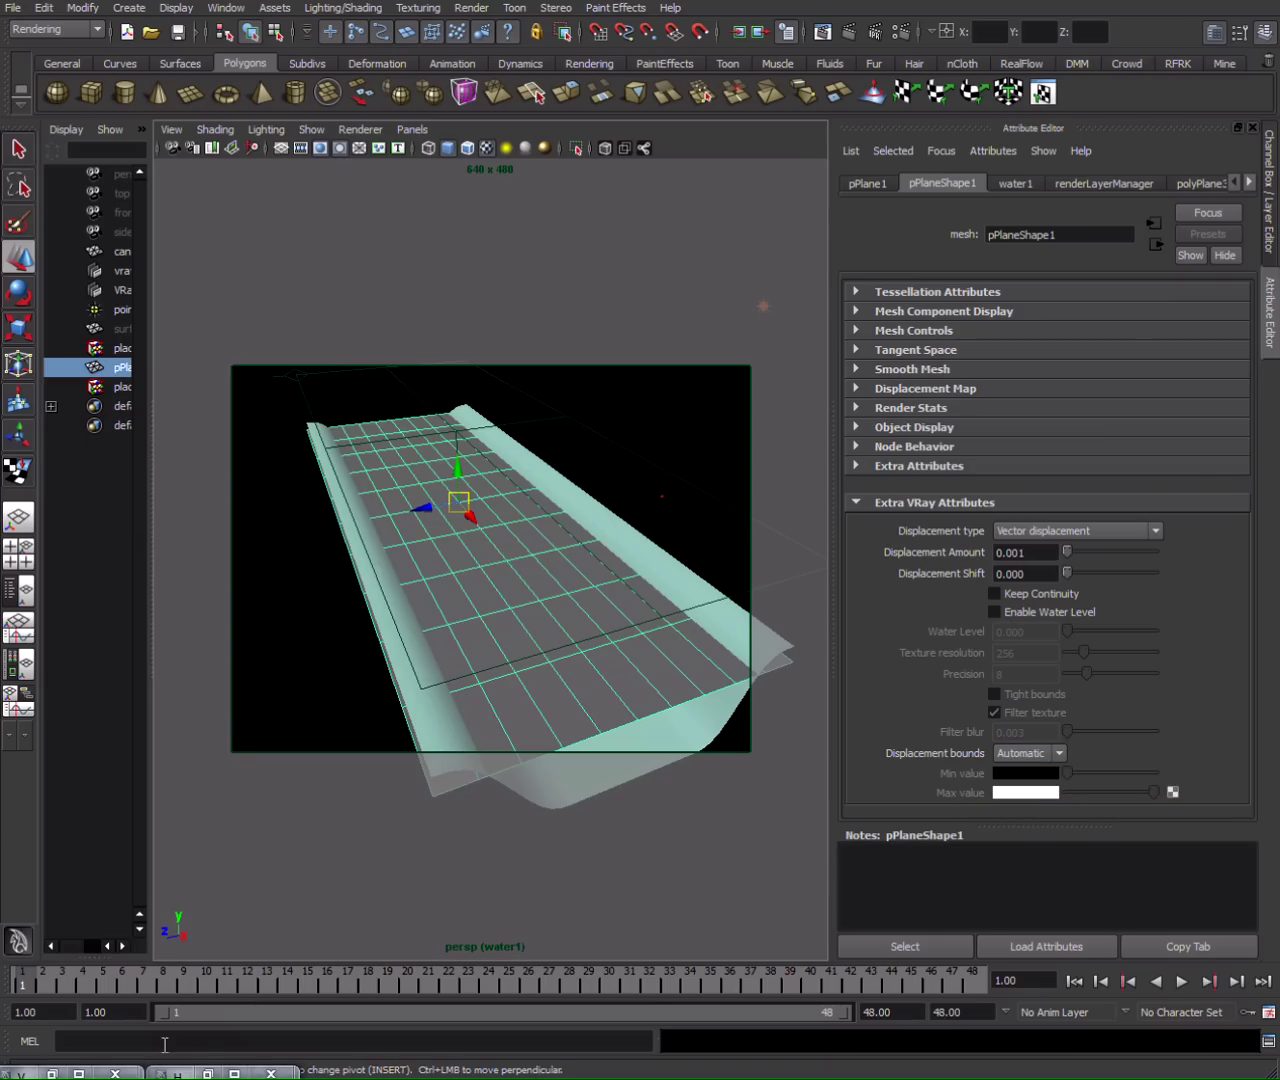
Check the water shading network in Hypershade and the last render in the V-Ray frame buffer.
{"action": "left_click", "coordinate": [207, 1072]}
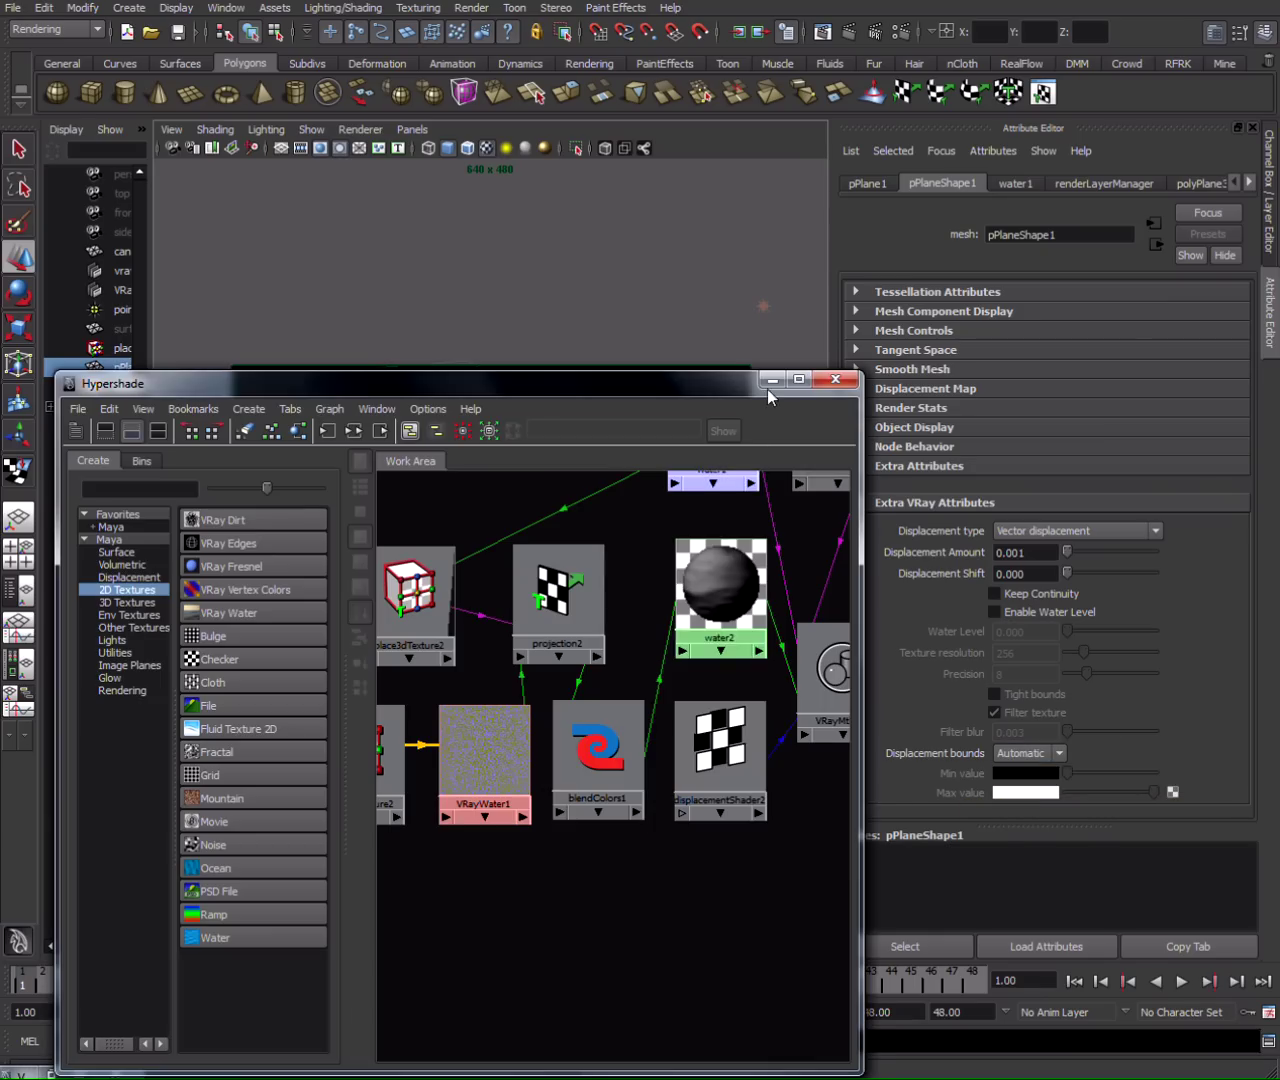
{"action": "left_click", "coordinate": [769, 386]}
{"action": "left_click", "coordinate": [55, 1072]}
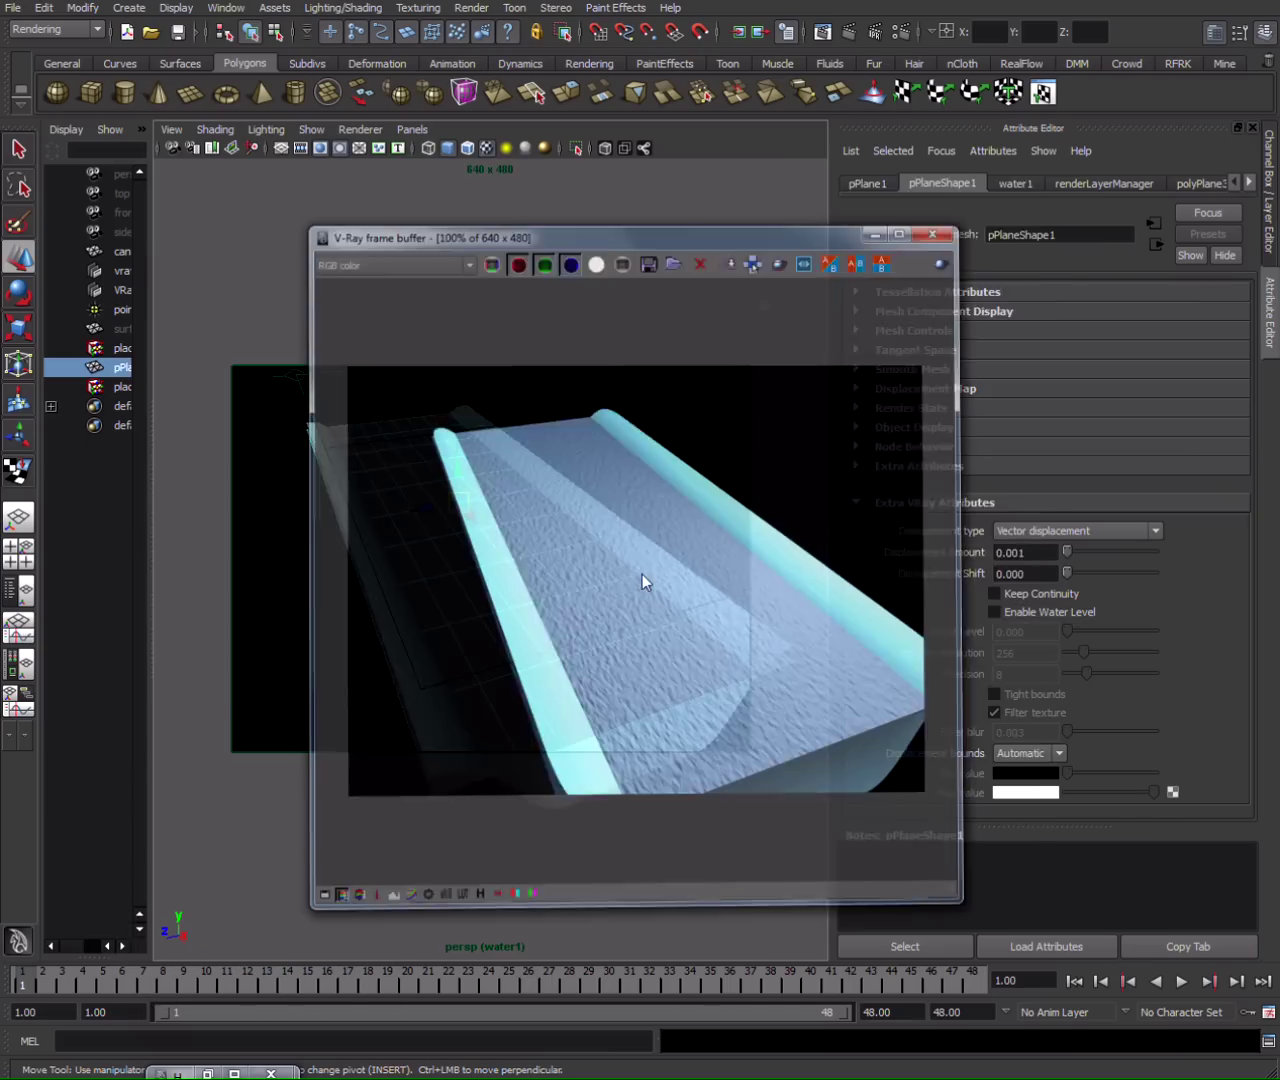
{"action": "left_click", "coordinate": [938, 176]}
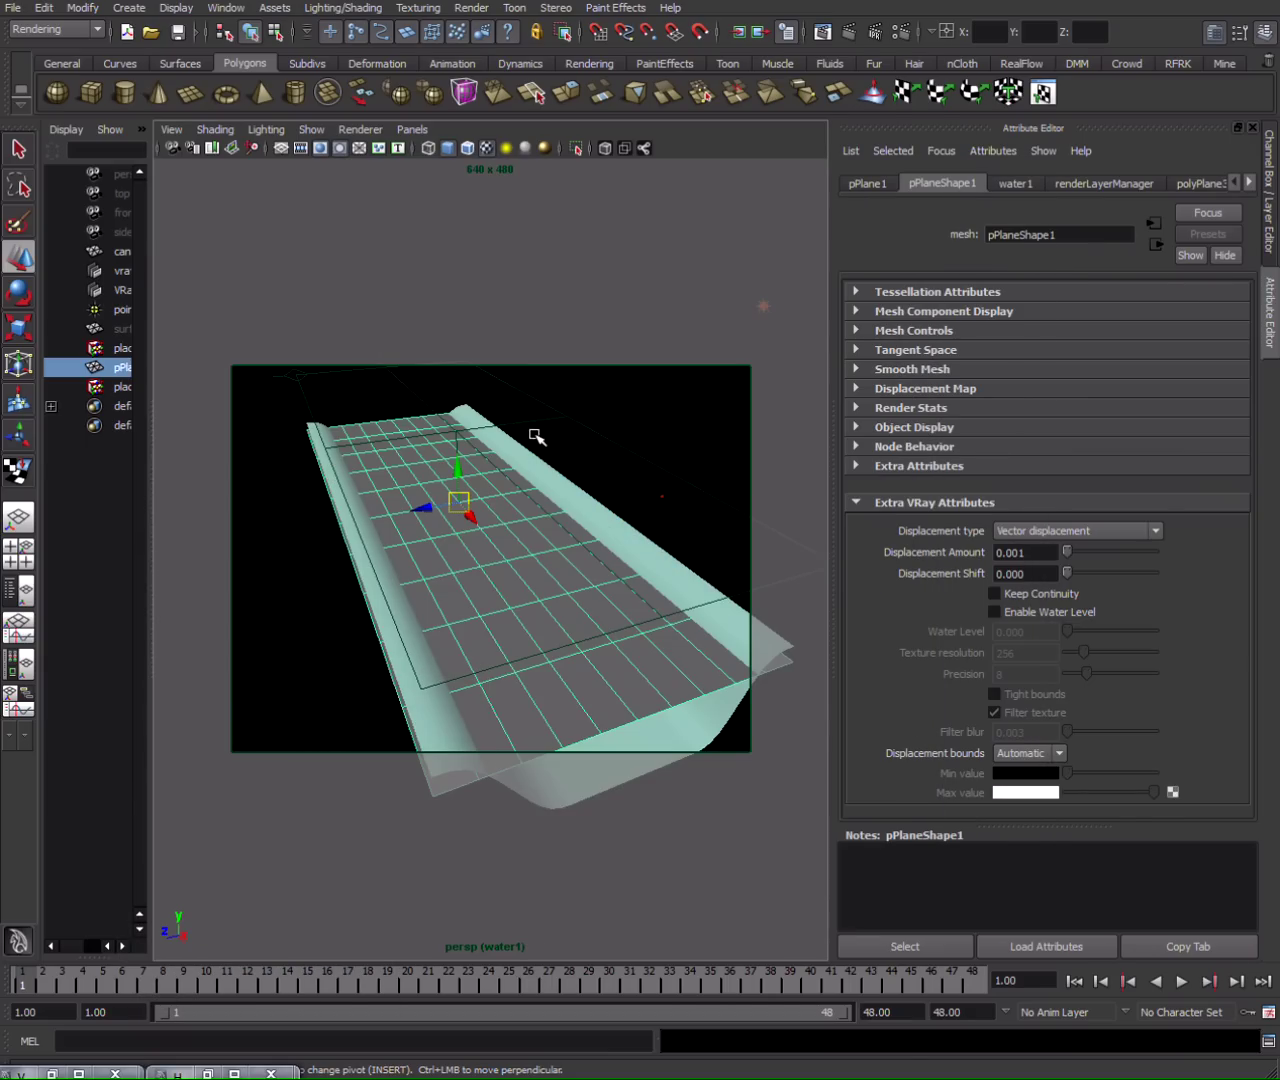